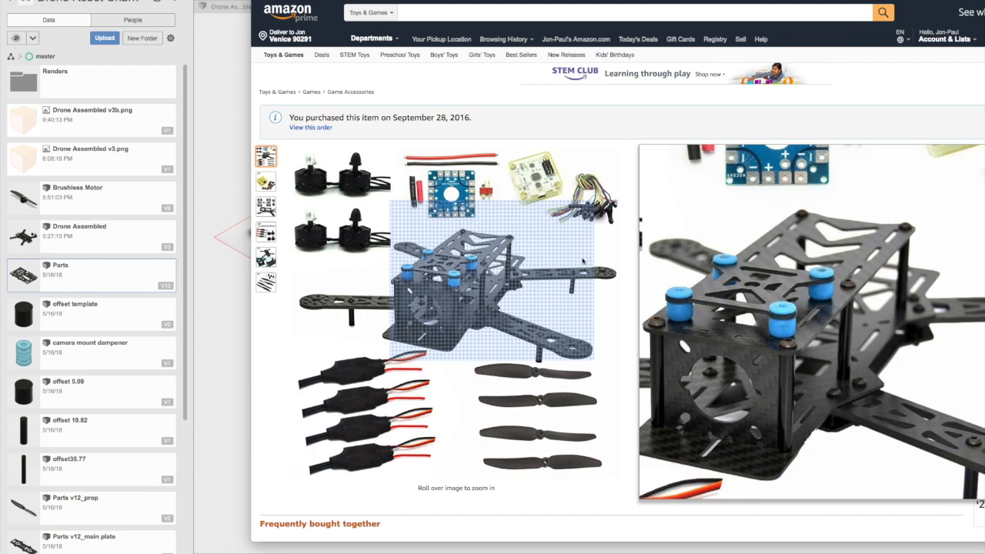
# Switch to Fusion 360 and examine the scanned canvas of the drone parts in the Parts design
pyautogui.press('super+Tab')
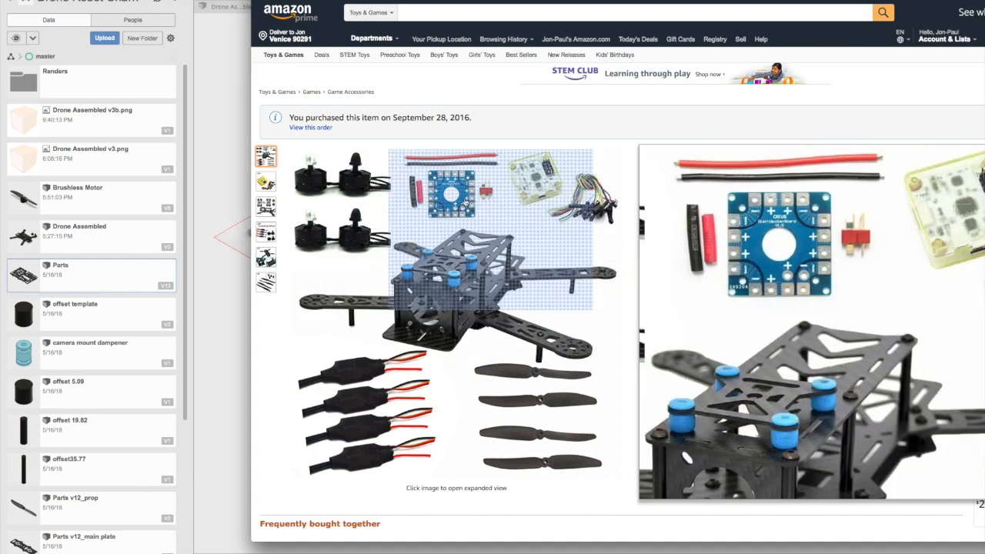
pyautogui.press('super+Tab')
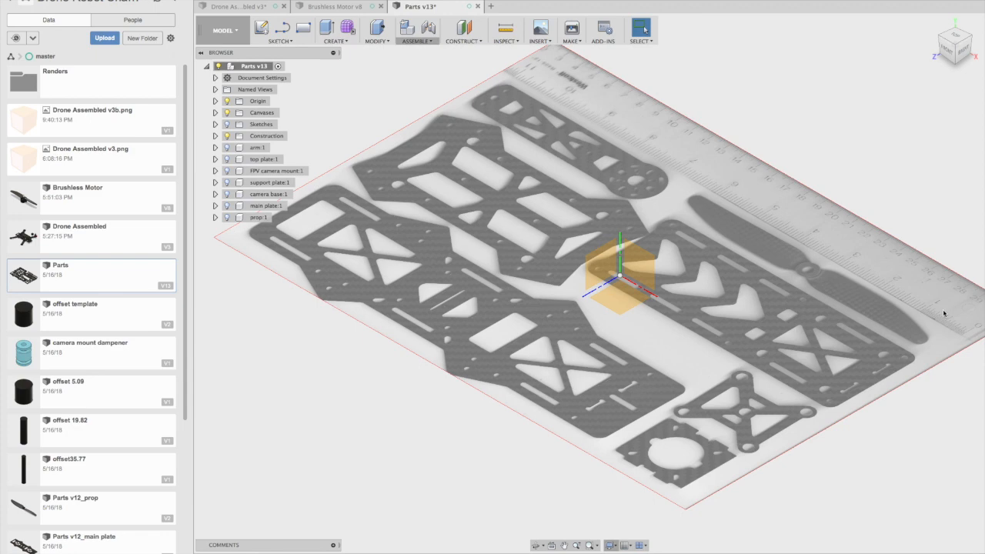
pyautogui.moveTo(955, 40); pyautogui.dragTo(916, 45)
pyautogui.keyDown('shift'); pyautogui.moveTo(616, 248); pyautogui.dragTo(623, 293, button='middle'); pyautogui.keyUp('shift')
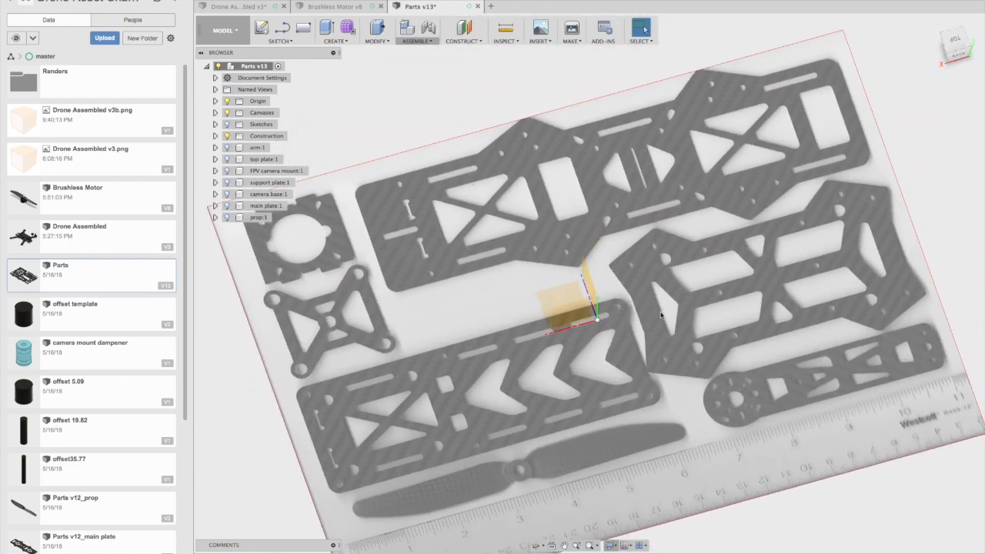
pyautogui.scroll(-3, 658, 301)
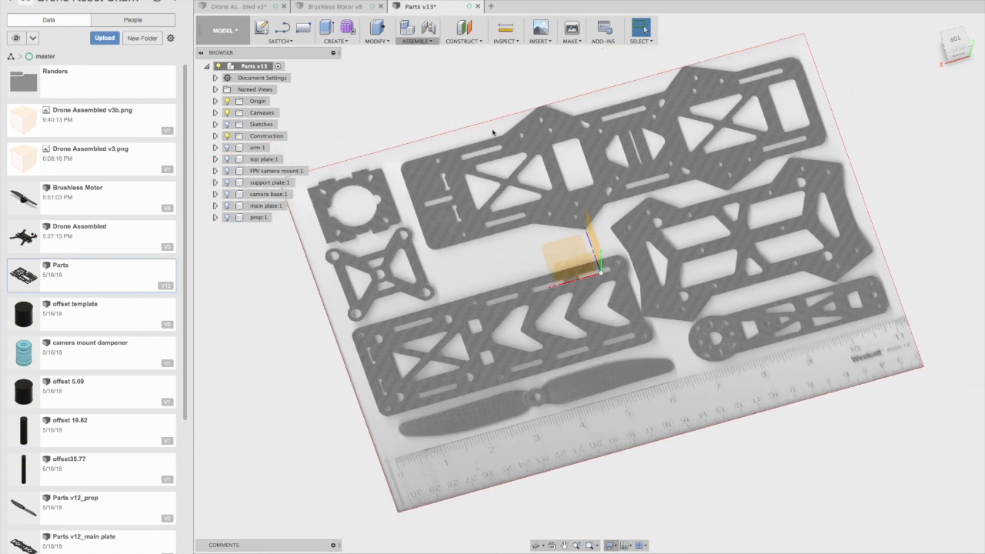
# Show all the sketches traced over the canvas and view the whole sheet of parts from the top
pyautogui.click(227, 124)
pyautogui.click(954, 43)
pyautogui.click(955, 43)
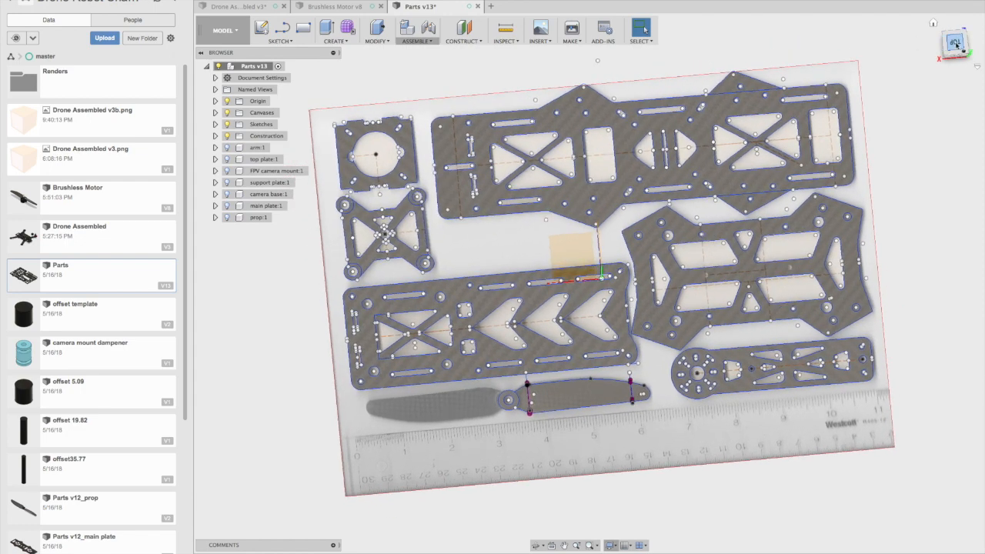
pyautogui.scroll(3, 337, 97)
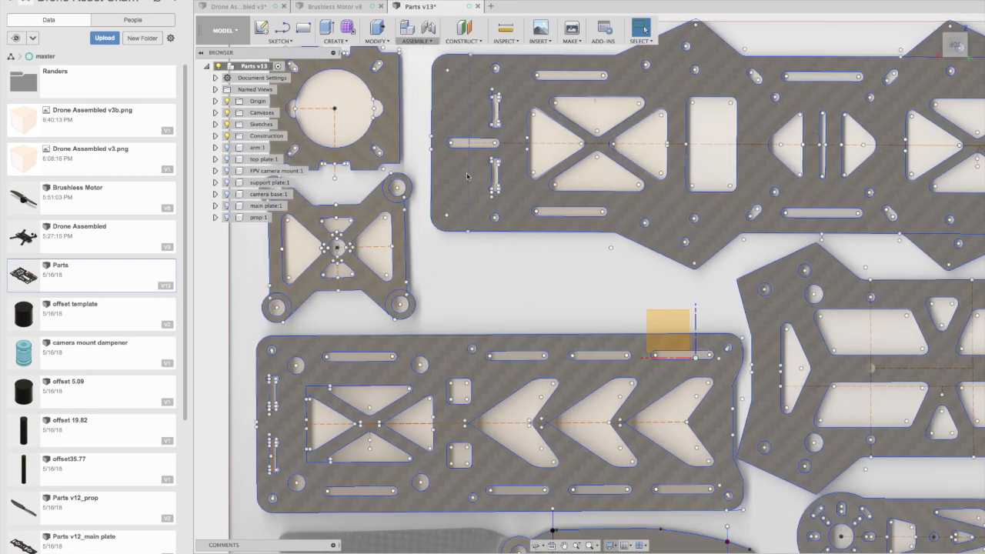
pyautogui.scroll(-3, 764, 353)
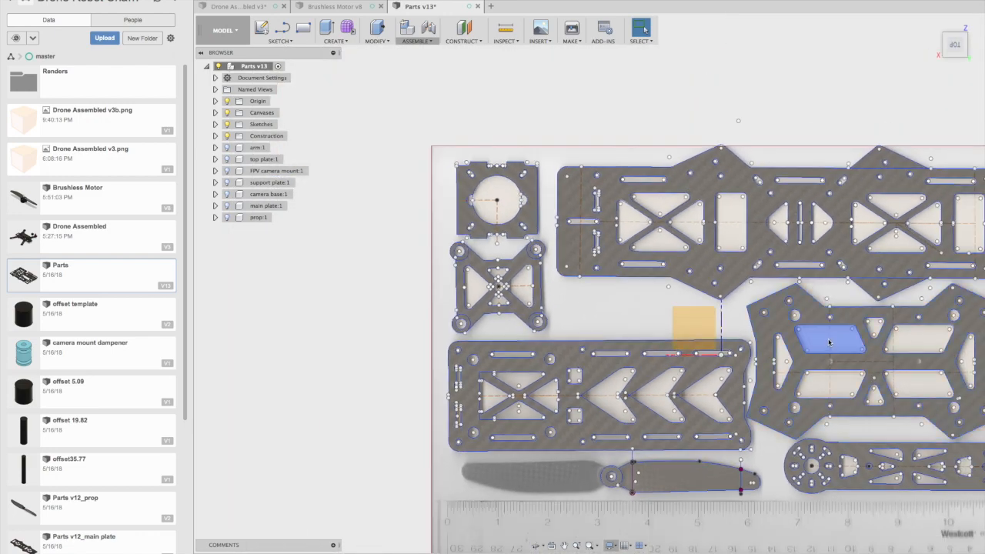
pyautogui.scroll(-2, 669, 129)
pyautogui.moveTo(669, 129); pyautogui.dragTo(651, 129, button='middle')
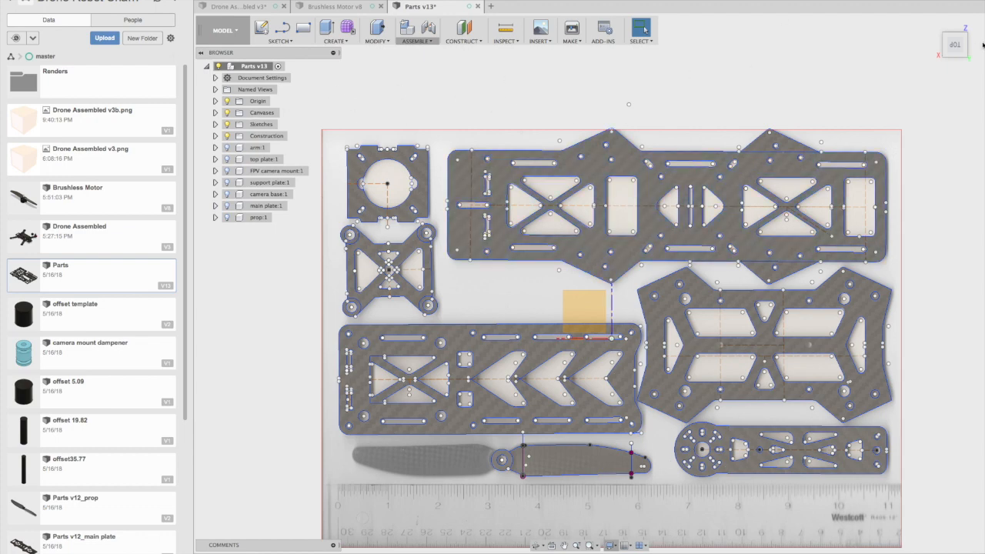
# Show the arm, top plate, FPV camera mount, support plate, camera base, main plate and prop components in an angled view
pyautogui.moveTo(956, 45); pyautogui.dragTo(925, 9)
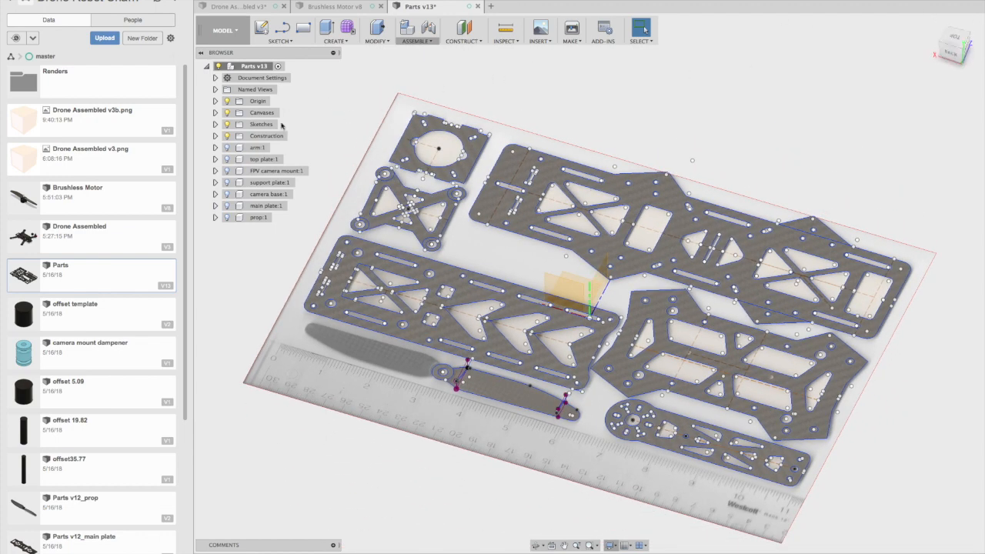
pyautogui.click(227, 148)
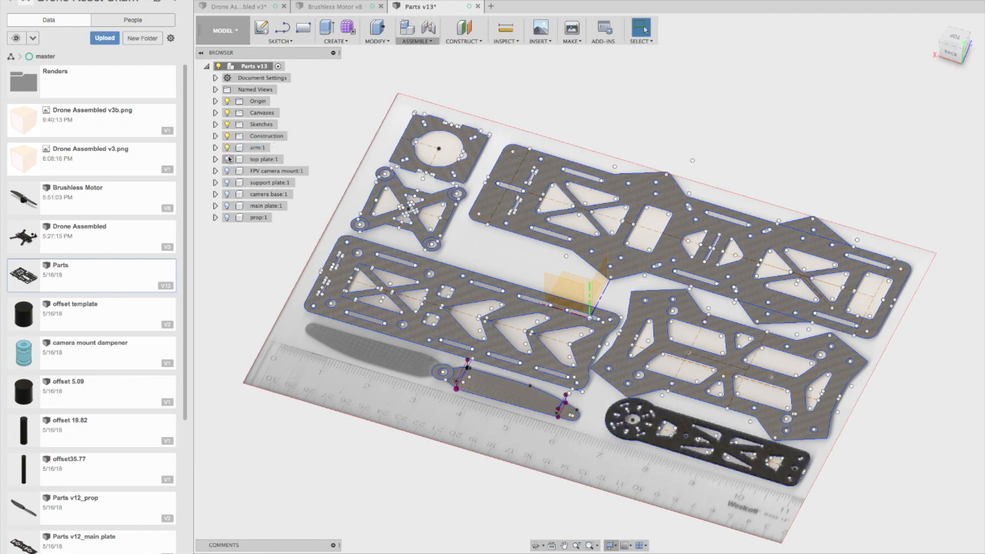
pyautogui.click(228, 159)
pyautogui.click(228, 170)
pyautogui.click(227, 182)
pyautogui.click(227, 194)
pyautogui.click(227, 205)
pyautogui.click(227, 217)
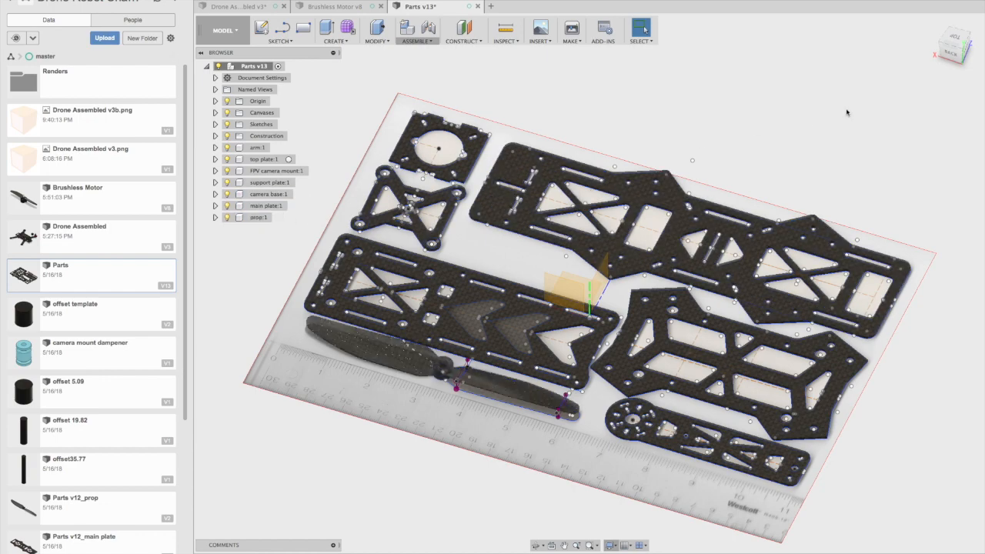
# Examine the solid parts from a low angle and check the bodies inside the camera base and prop components
pyautogui.moveTo(954, 50)
pyautogui.mouseDown()
pyautogui.moveTo(932, 26)
pyautogui.moveTo(954, 61)
pyautogui.mouseUp()
pyautogui.scroll(-3, 427, 344)
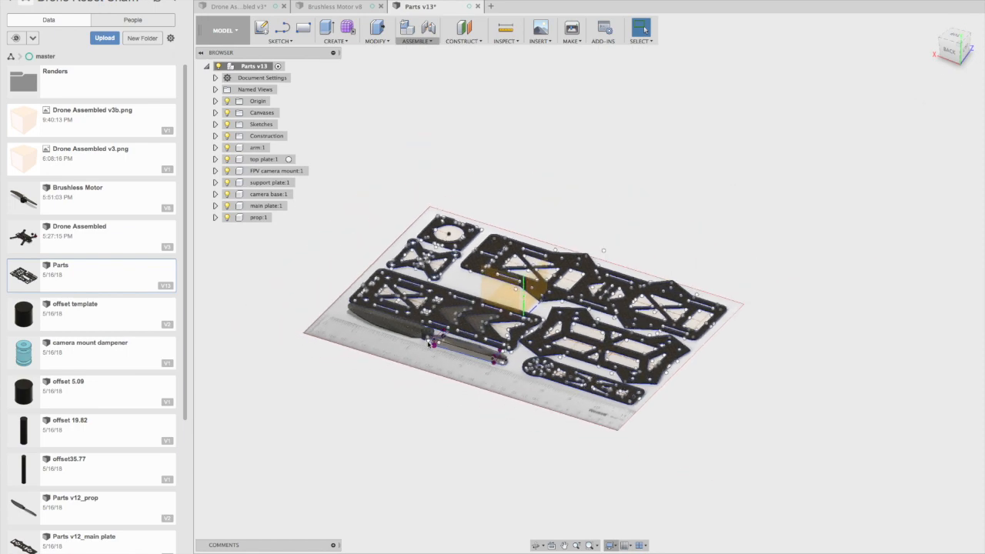
pyautogui.scroll(5, 428, 344)
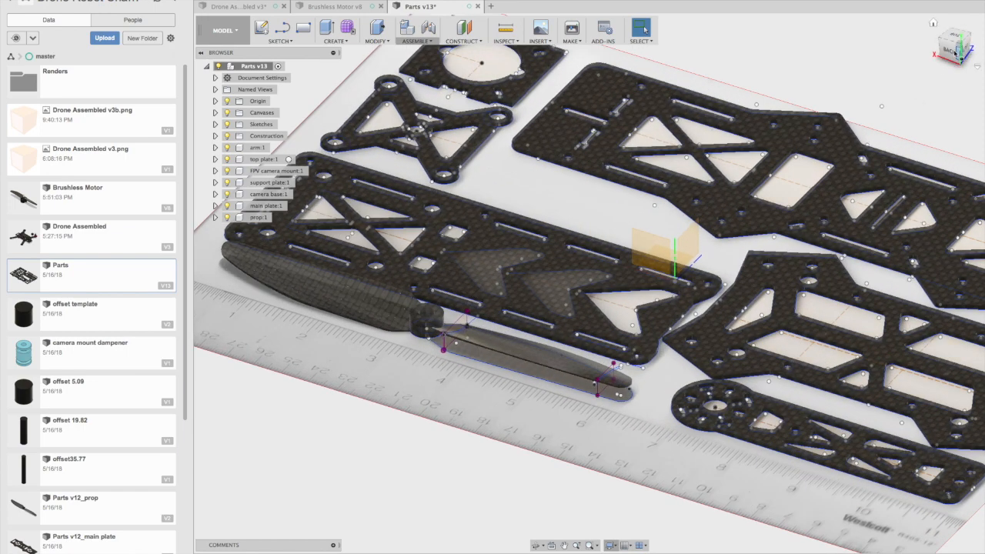
pyautogui.moveTo(958, 51); pyautogui.dragTo(960, 57)
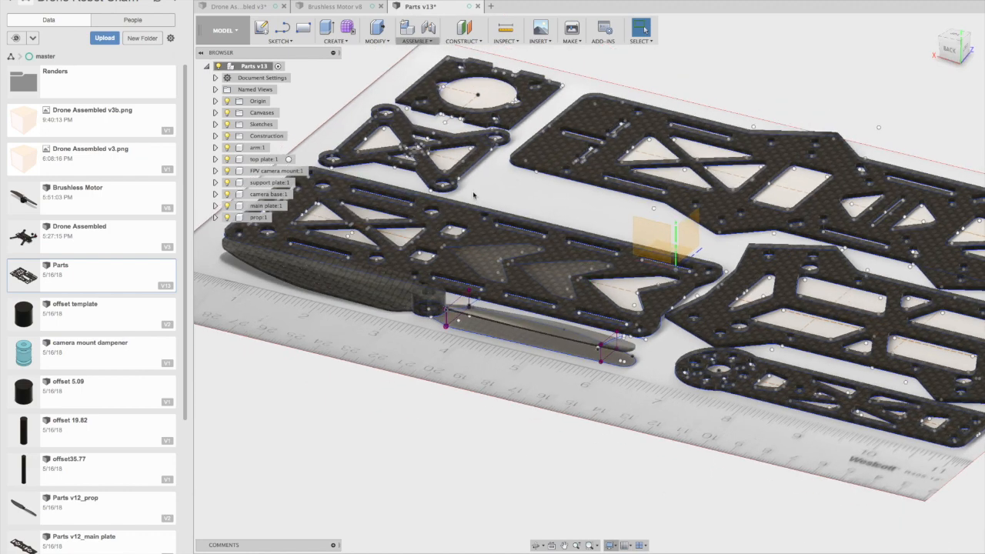
pyautogui.scroll(-2, 836, 66)
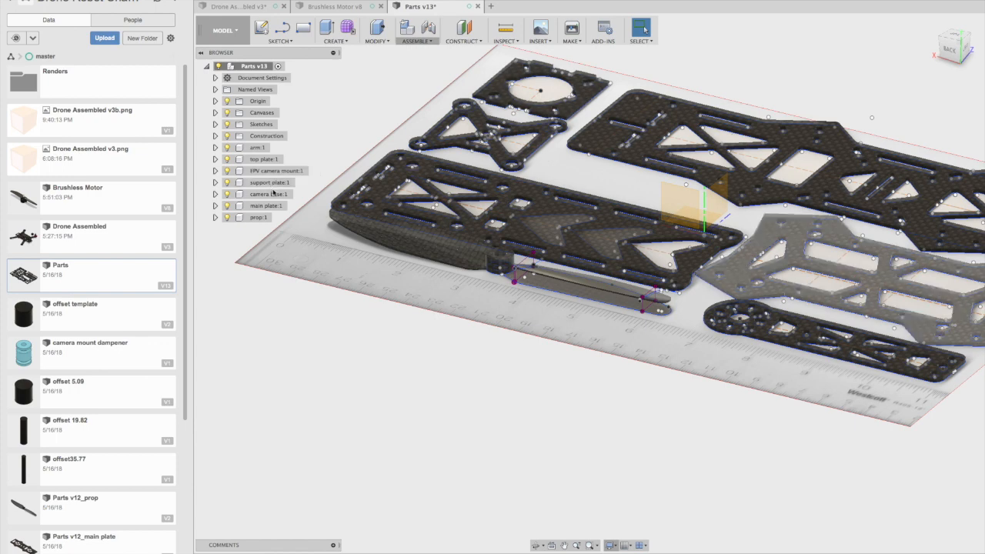
pyautogui.click(215, 195)
pyautogui.click(224, 217)
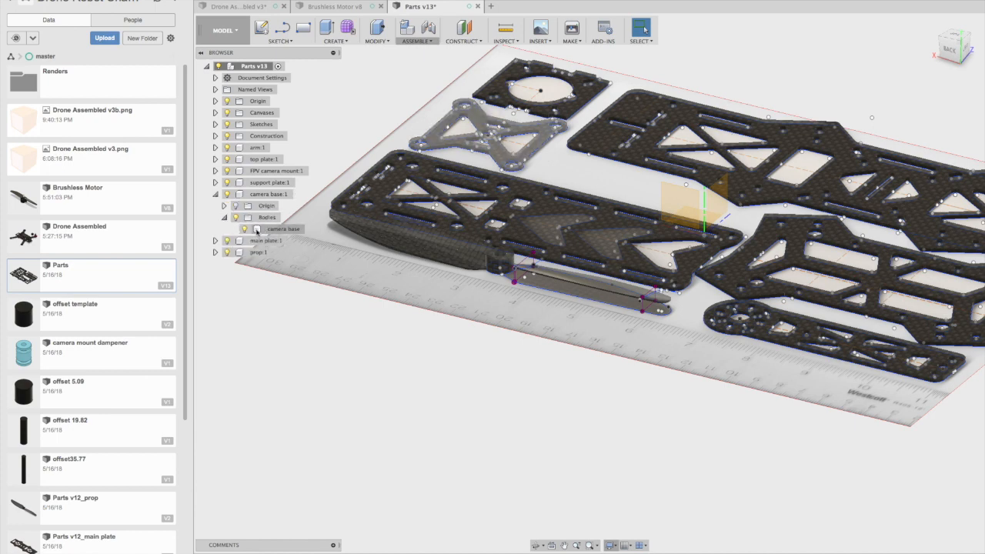
pyautogui.click(215, 195)
pyautogui.click(216, 218)
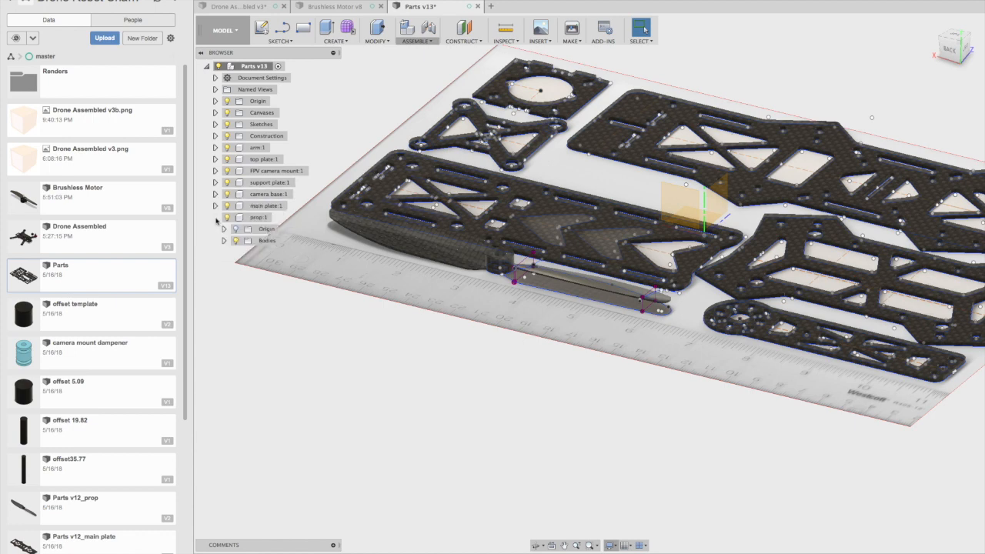
pyautogui.click(224, 241)
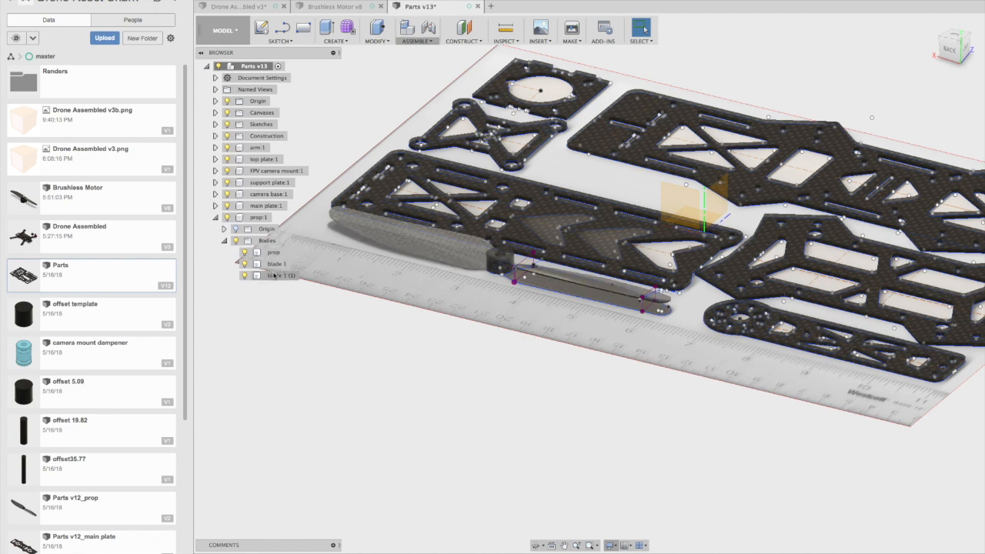
pyautogui.click(215, 218)
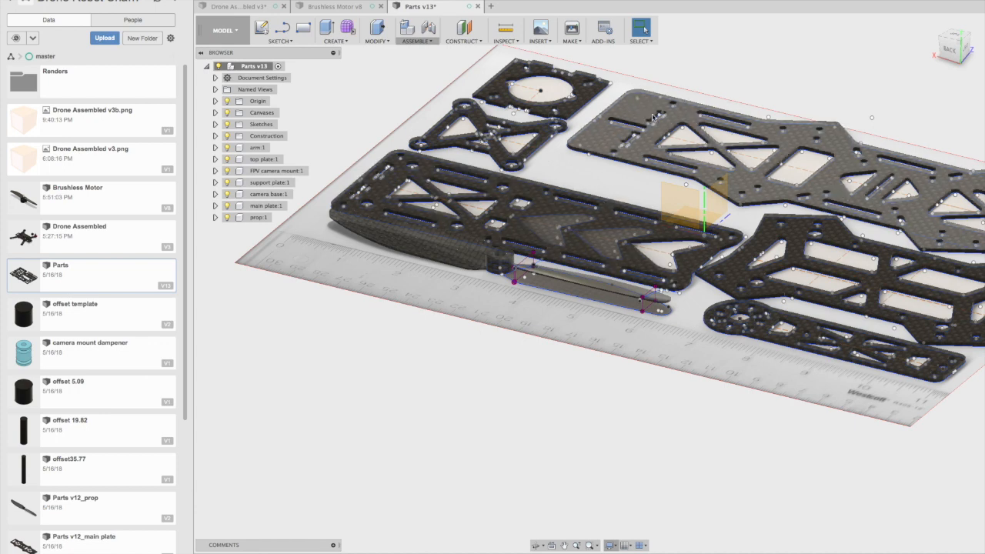
# Look over the commands available for the prop component without applying any
pyautogui.rightClick(254, 218)
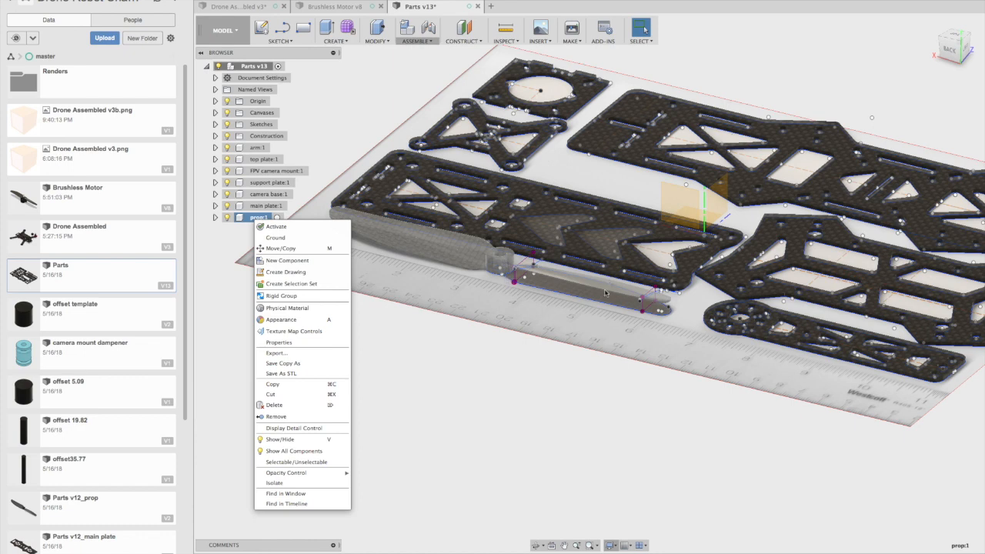
pyautogui.click(344, 134)
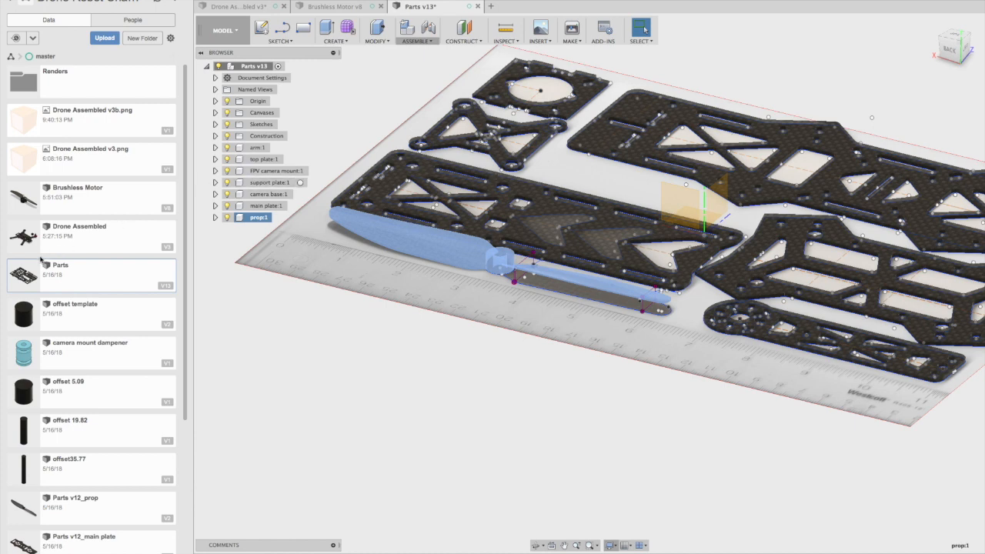
pyautogui.moveTo(185, 254); pyautogui.dragTo(196, 226)
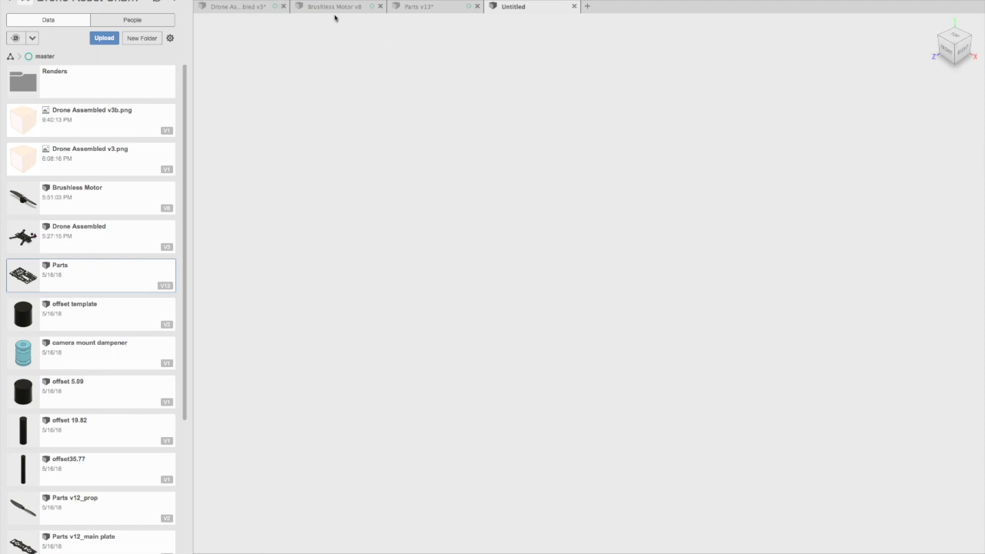
# Save the new design as Drone Assembled in Drone Robot Character > master and show its origin planes
pyautogui.hotkey('ctrl', 's')
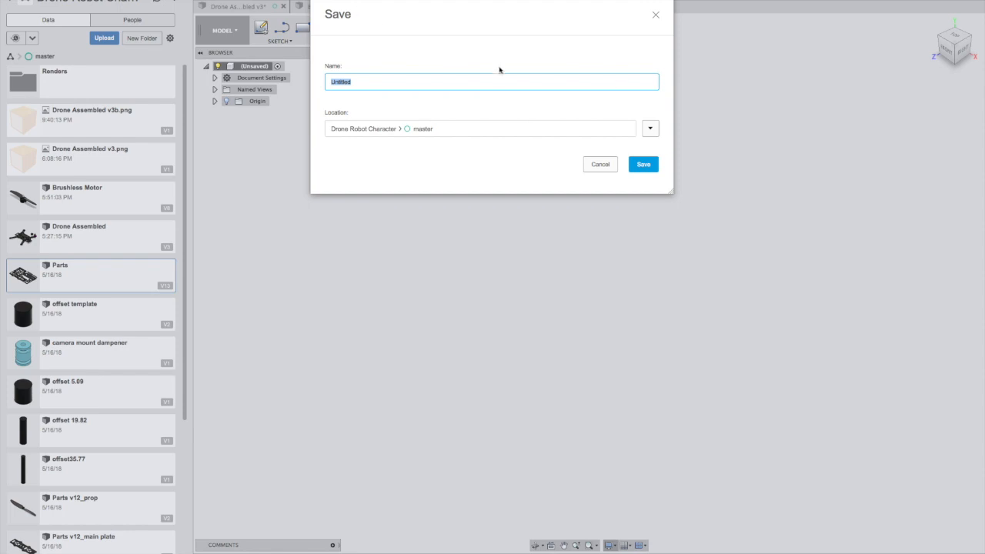
pyautogui.write('Dro')
pyautogui.press('Return')
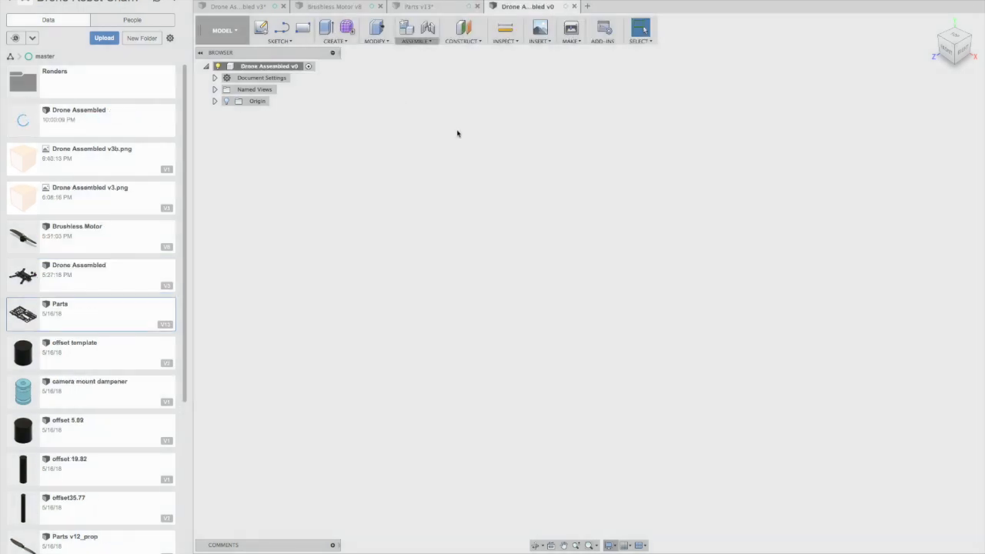
pyautogui.click(226, 101)
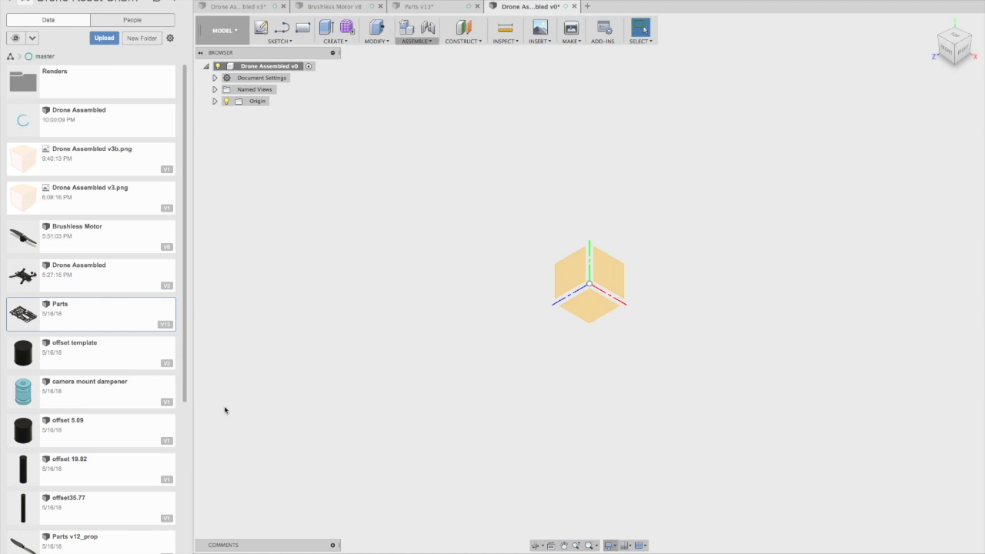
# Insert Parts v12_main plate into the current design, moved about 3.1 mm in X and -11.4 mm in Z
pyautogui.scroll(-5, 107, 339)
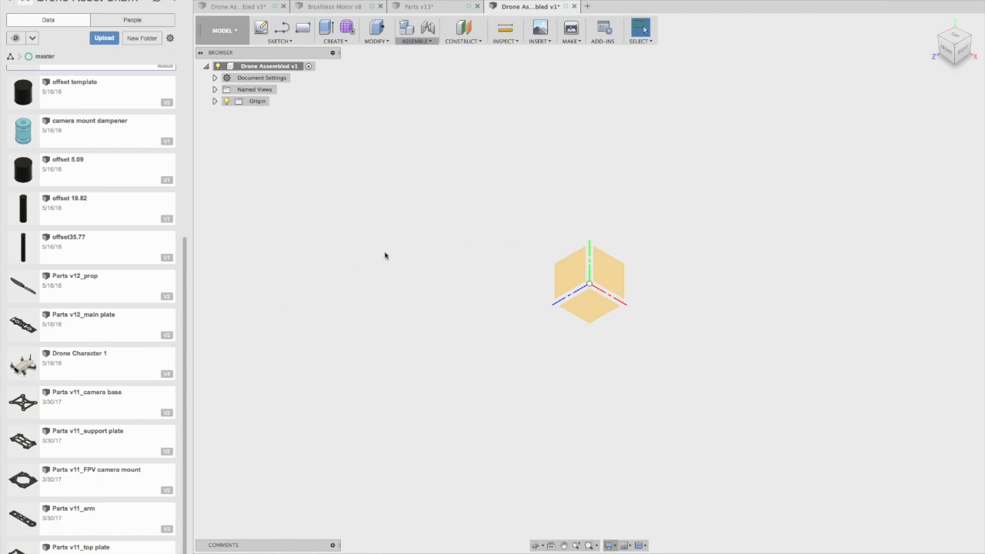
pyautogui.click(67, 326)
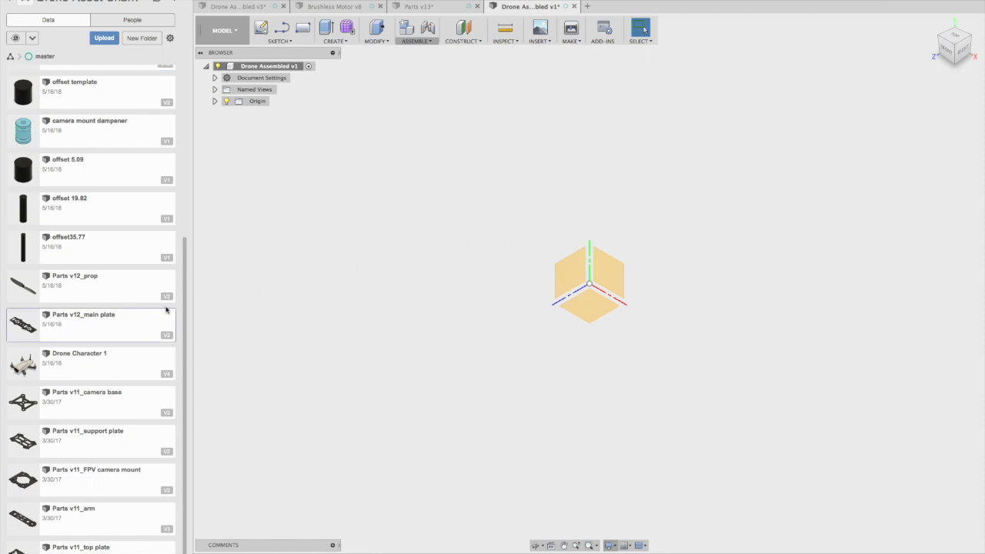
pyautogui.rightClick(79, 324)
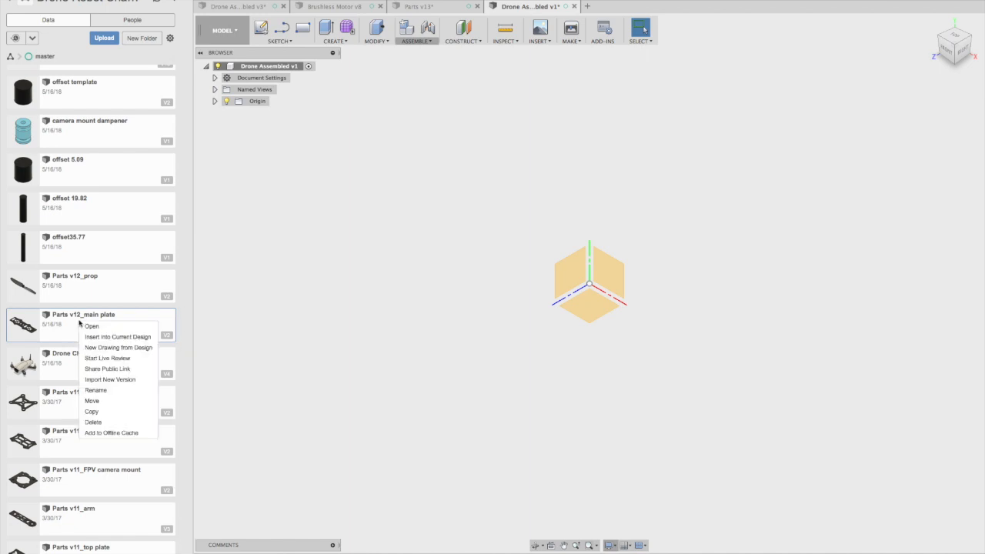
pyautogui.click(96, 337)
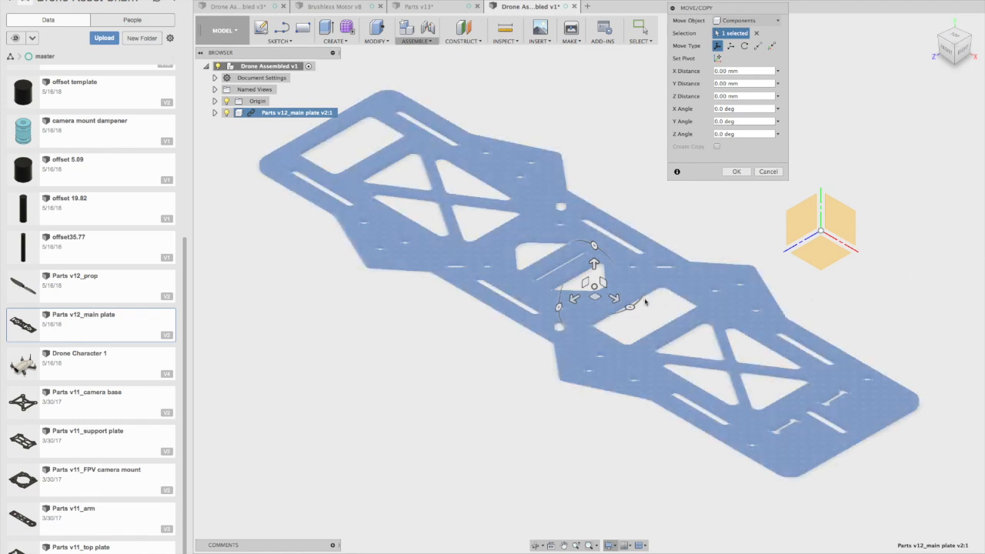
pyautogui.moveTo(593, 299); pyautogui.dragTo(629, 283)
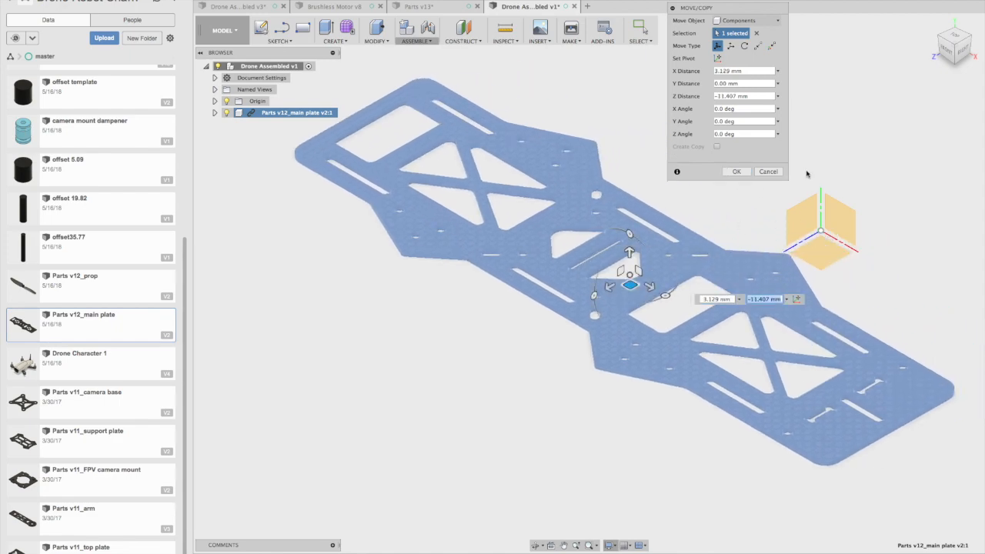
pyautogui.click(736, 171)
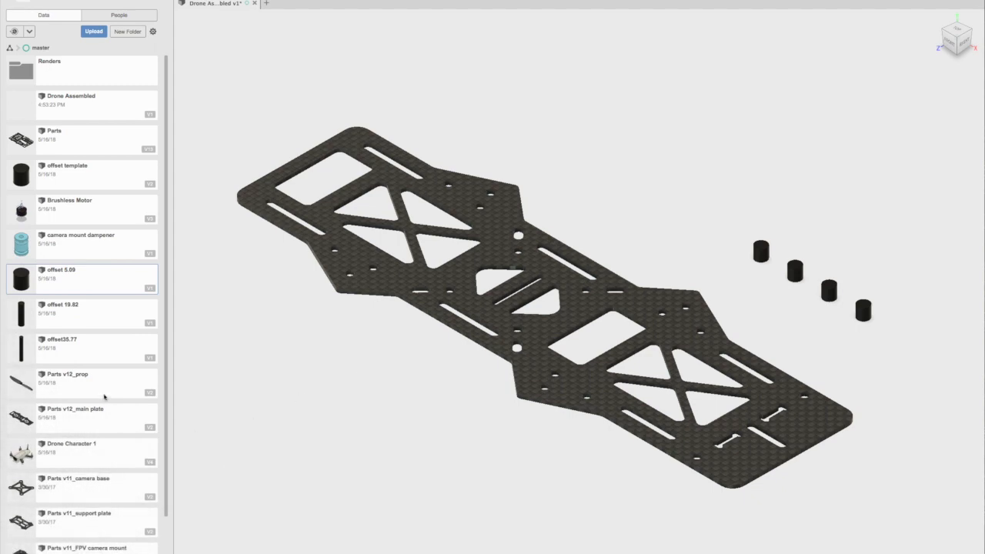
# Insert Parts v11_arm into the assembly and place it beside the main plate, moved about -140.3 mm in X and -5.8 mm in Z
pyautogui.scroll(-2, 105, 397)
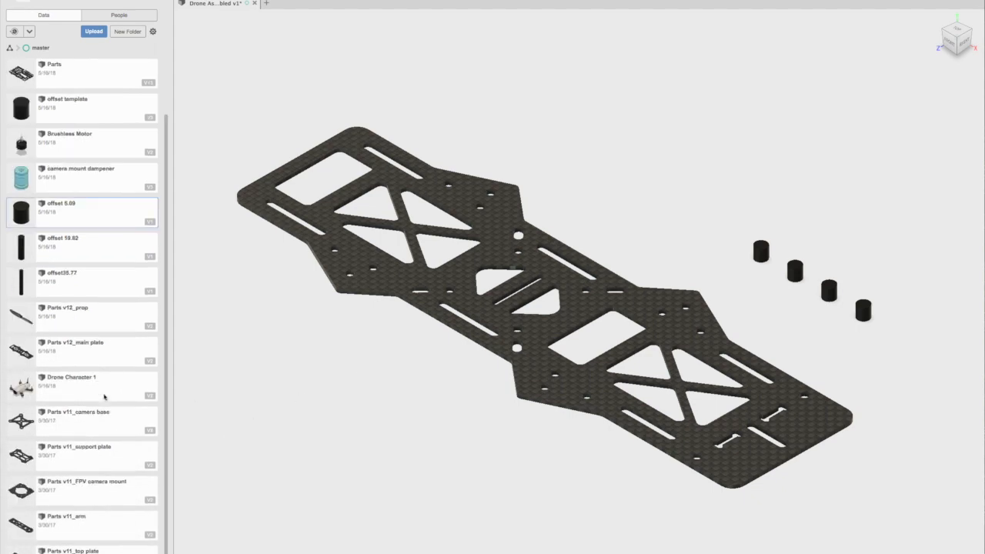
pyautogui.rightClick(67, 527)
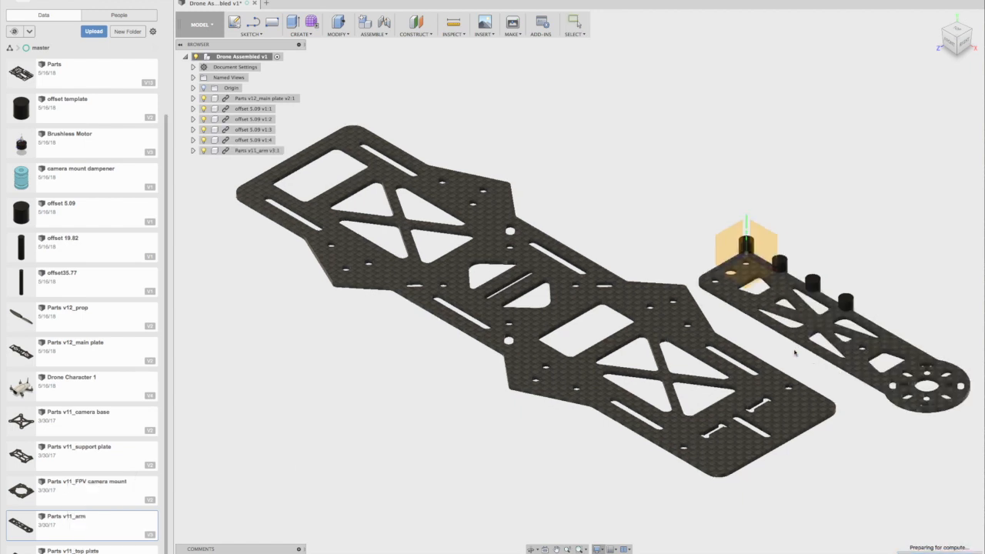
pyautogui.moveTo(820, 329); pyautogui.dragTo(527, 153)
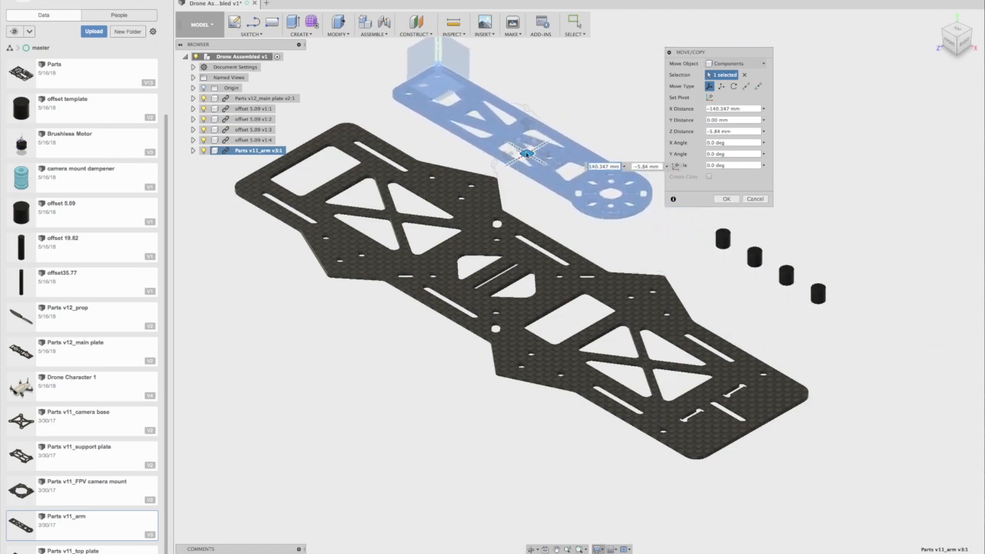
pyautogui.click(726, 199)
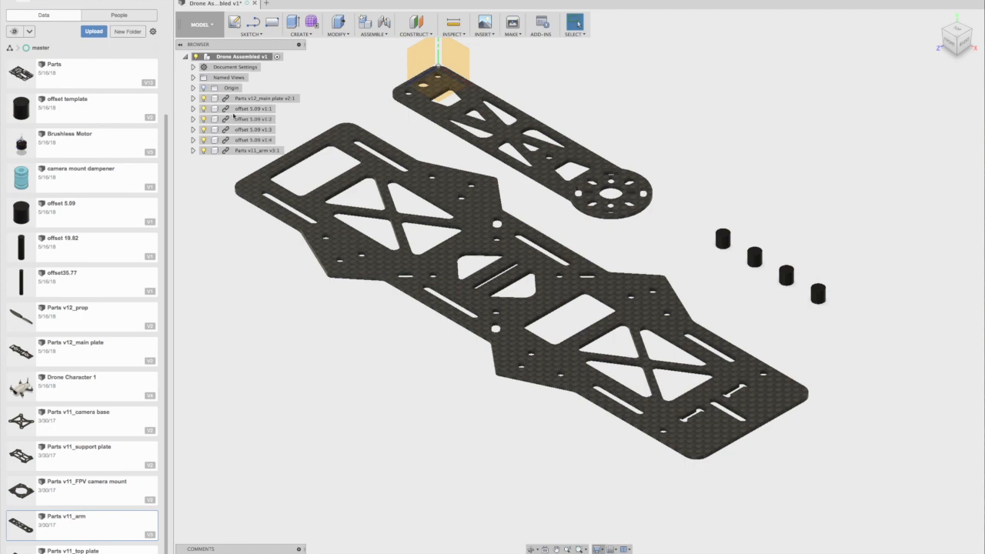
# Copy the Parts v11_arm component, paste it into the Drone Assembled design and place the copy beside the original arm
pyautogui.rightClick(232, 152)
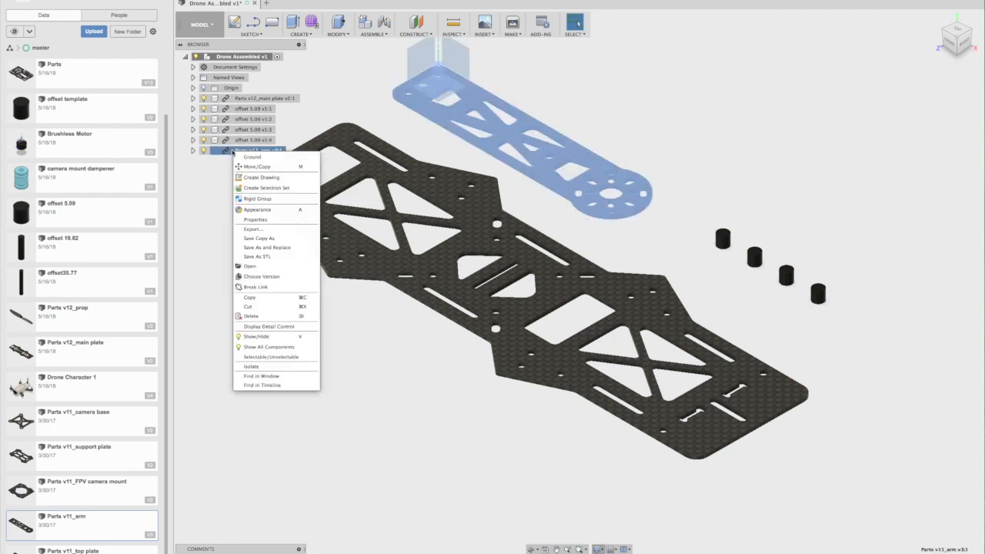
pyautogui.click(259, 298)
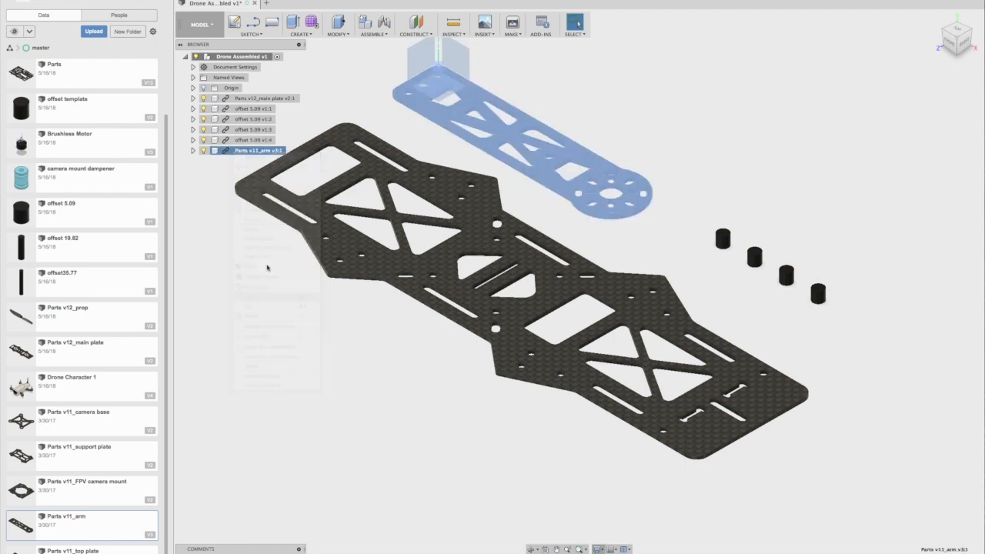
pyautogui.click(242, 58)
pyautogui.rightClick(243, 58)
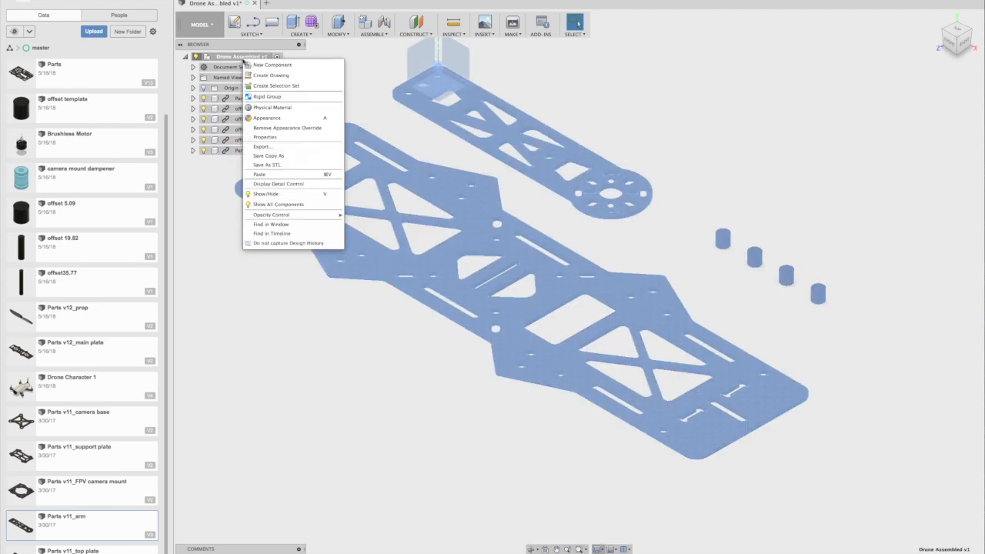
pyautogui.click(261, 175)
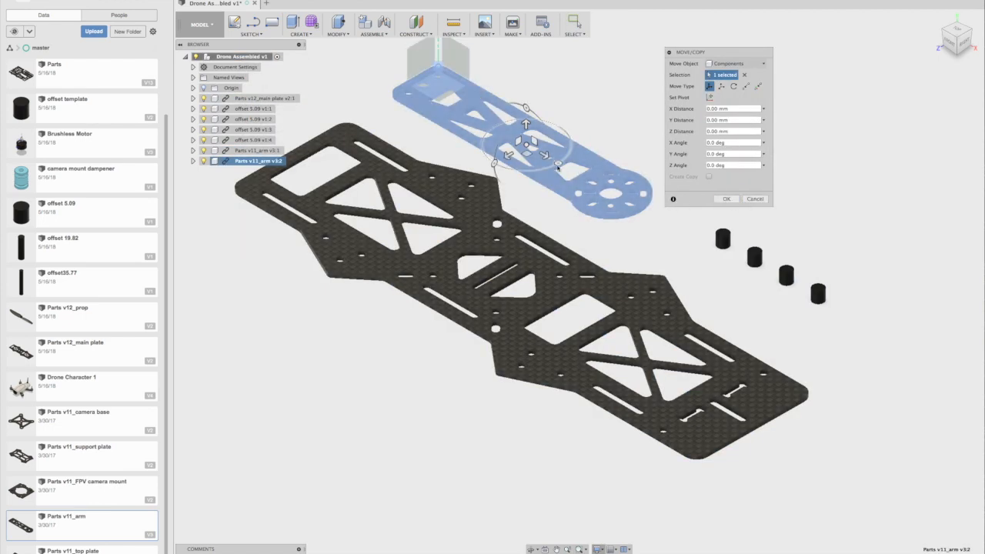
pyautogui.moveTo(543, 155); pyautogui.dragTo(592, 108)
pyautogui.click(726, 198)
pyautogui.scroll(3, 735, 204)
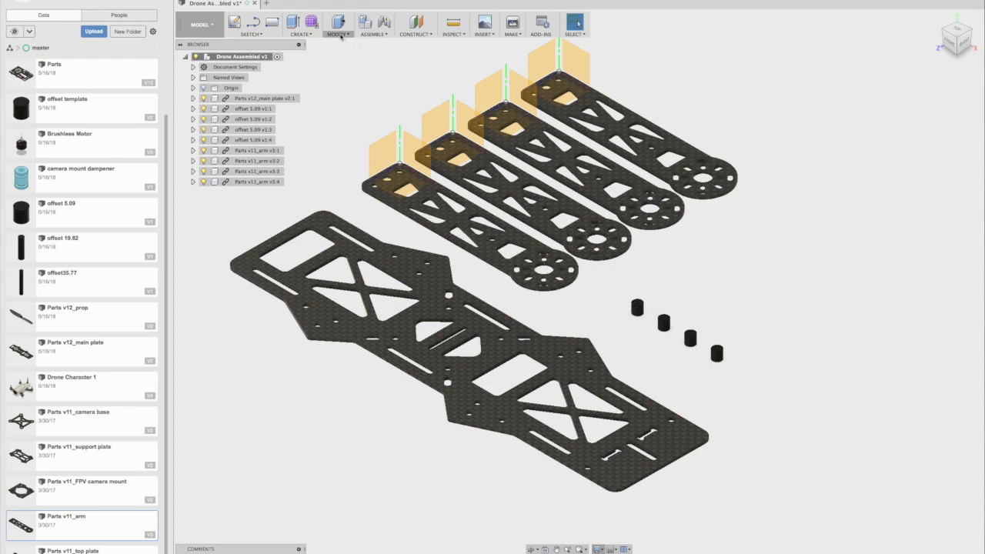
# Begin a joint from the upper face's outer corner hole at the square end of the arm nearest the main plate
pyautogui.click(370, 34)
pyautogui.click(373, 52)
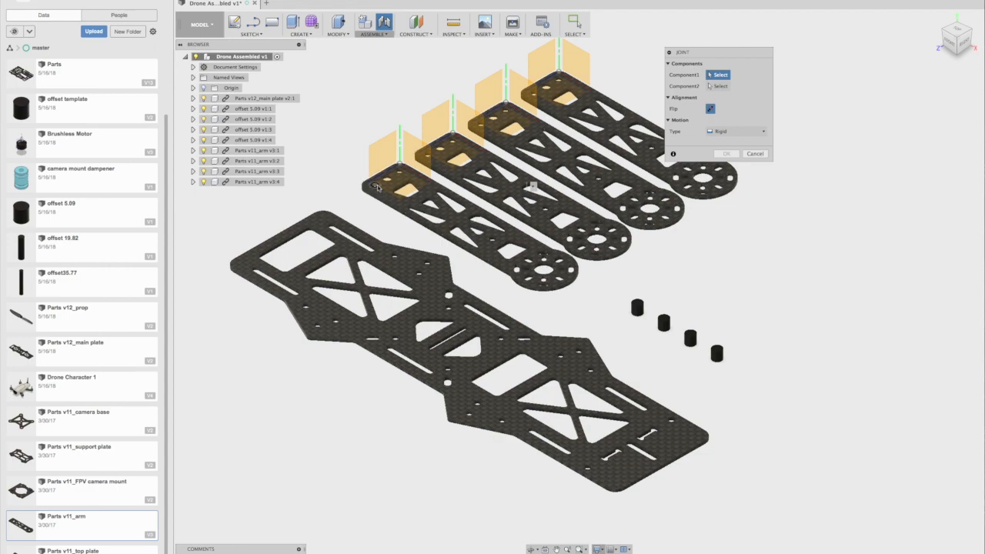
pyautogui.scroll(5, 392, 195)
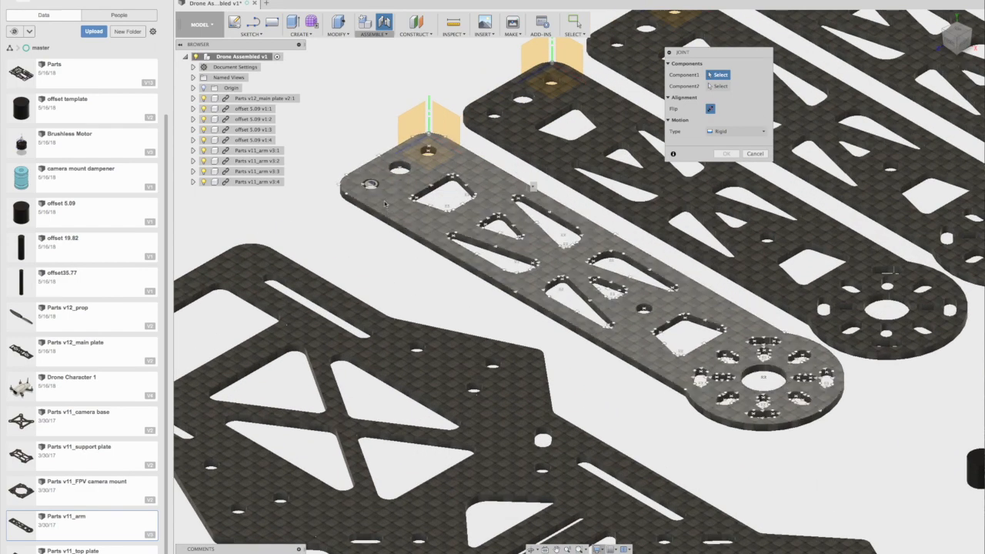
pyautogui.scroll(-3, 391, 195)
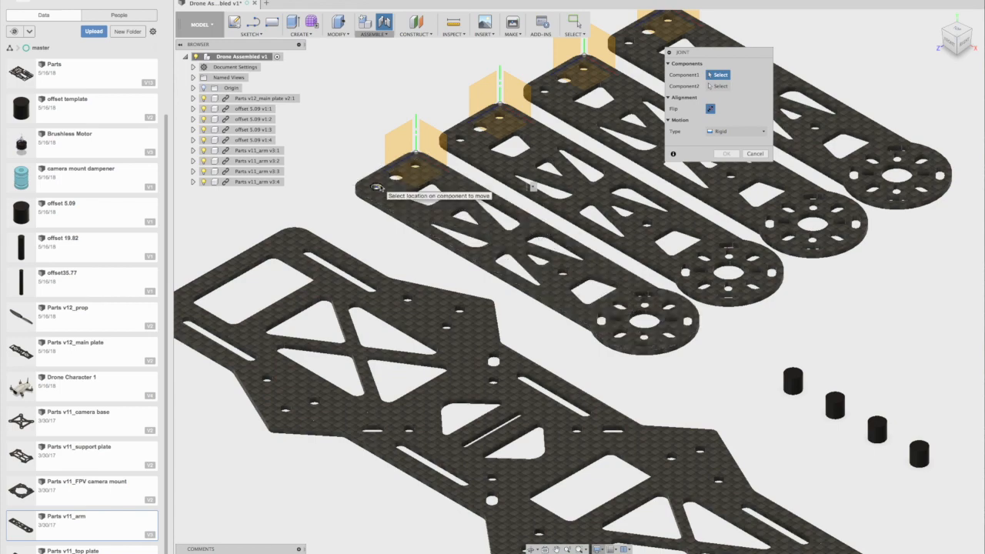
pyautogui.scroll(5, 376, 187)
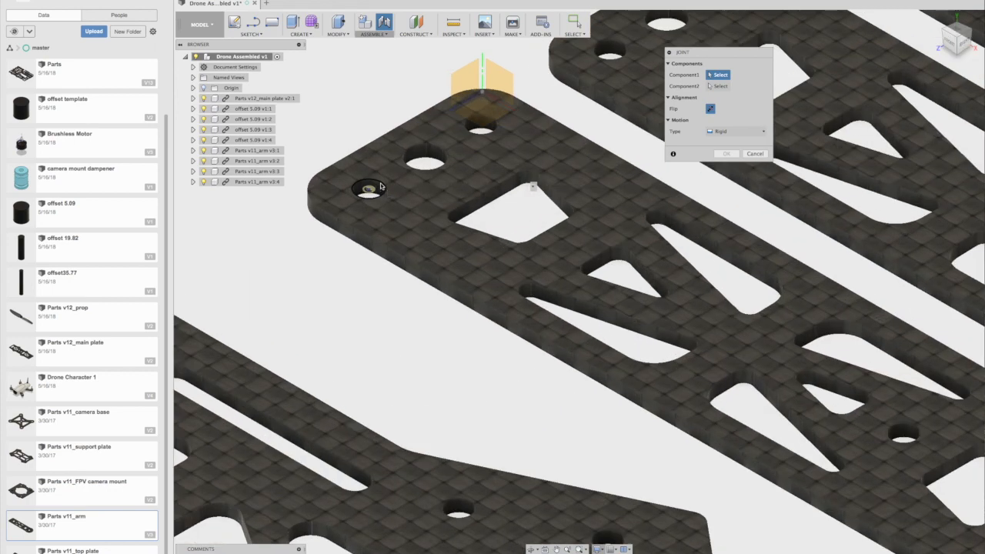
pyautogui.click(380, 186)
# Join that arm to a mounting hole on the underside of the main plate, near the plate's angled side corner
pyautogui.scroll(-5, 570, 323)
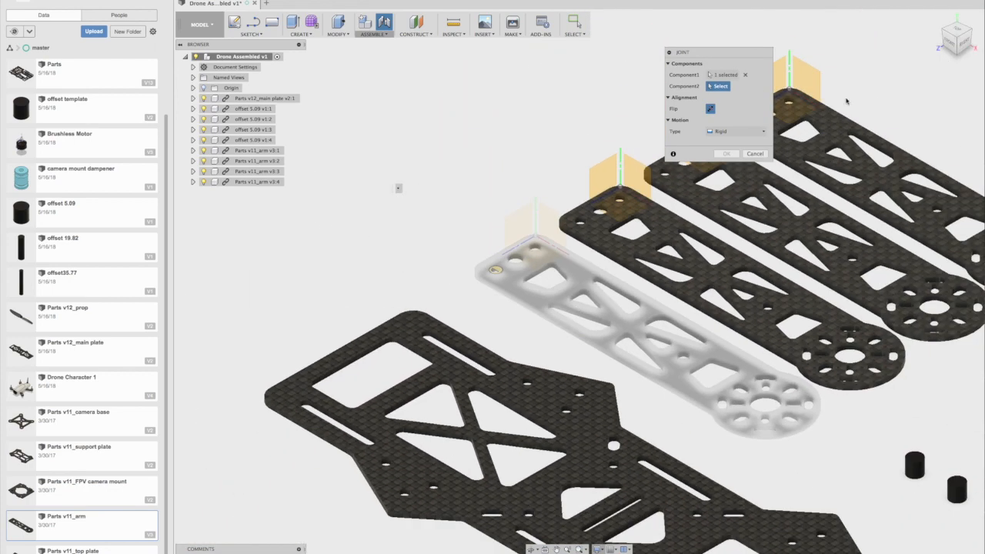
pyautogui.click(958, 42)
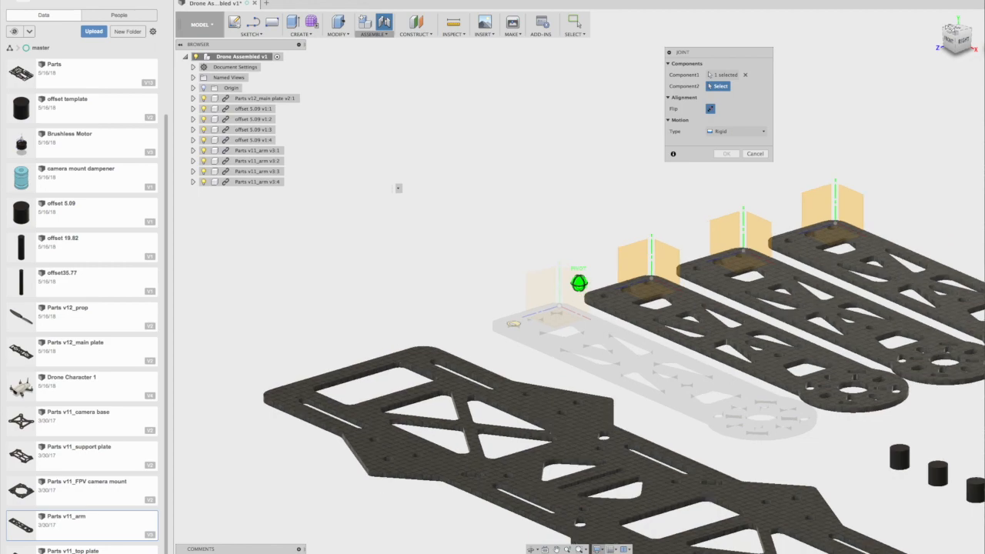
pyautogui.moveTo(946, 5); pyautogui.dragTo(954, 38)
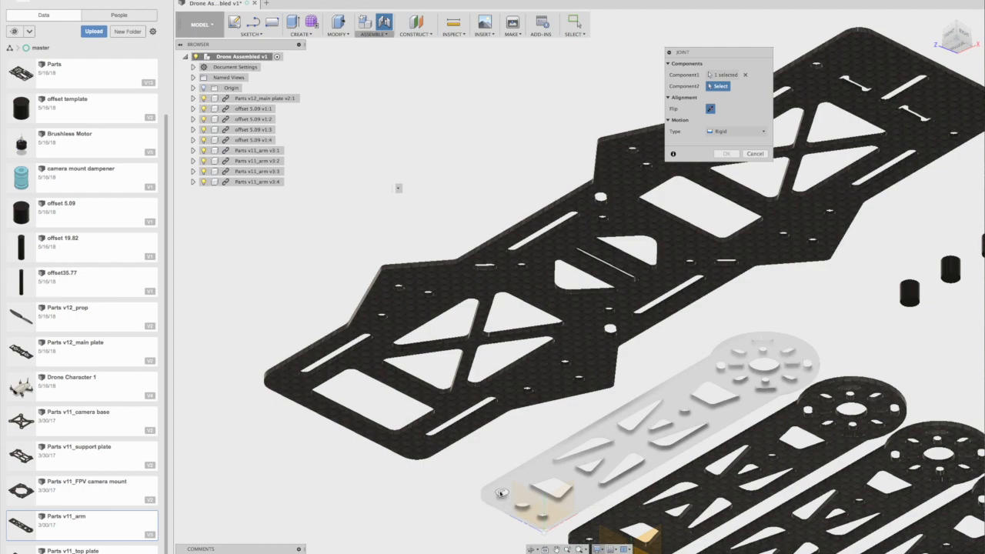
pyautogui.scroll(5, 569, 377)
pyautogui.scroll(3, 585, 383)
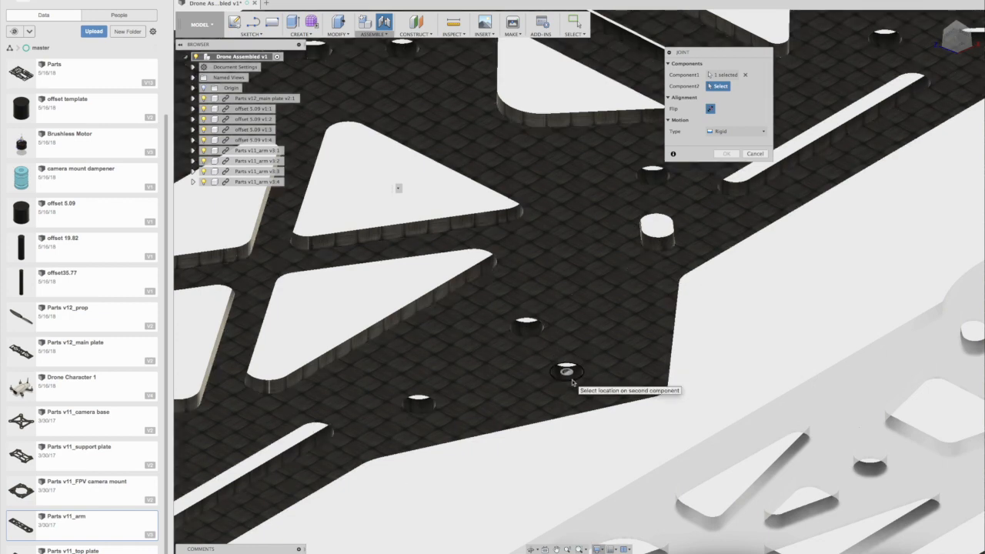
pyautogui.click(567, 373)
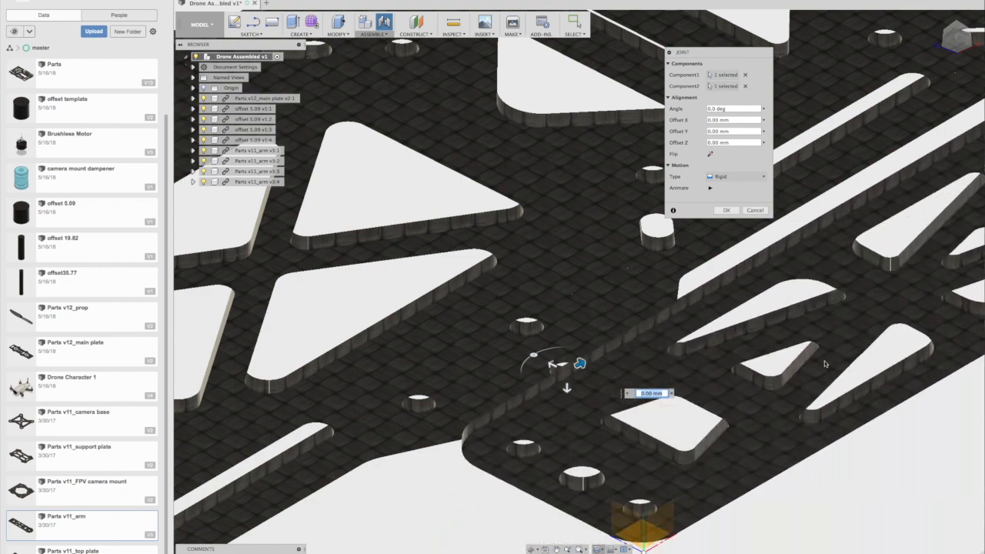
# Set the arm joint's angle to -115 deg so the arm points diagonally outward from the main plate
pyautogui.scroll(-1, 792, 235)
pyautogui.scroll(-5, 700, 314)
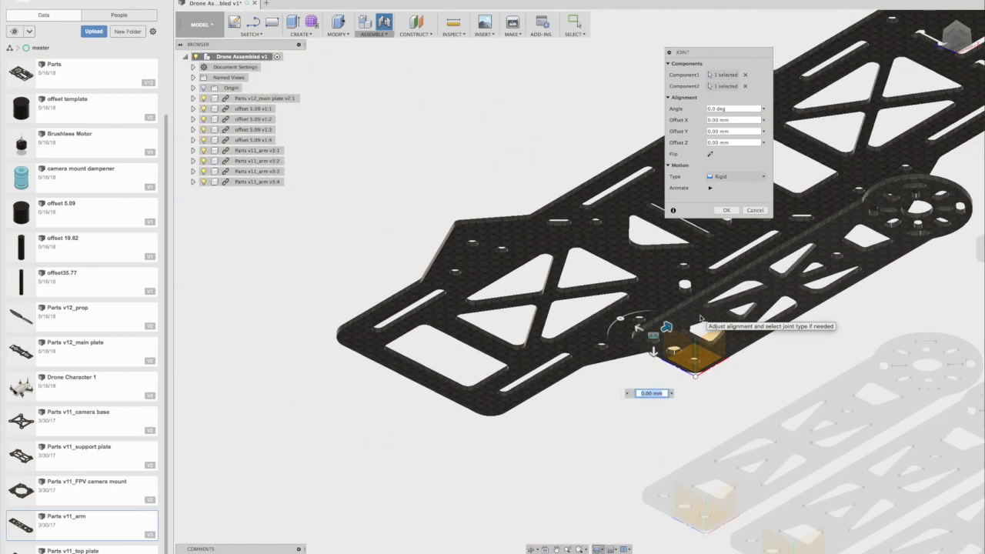
pyautogui.click(956, 53)
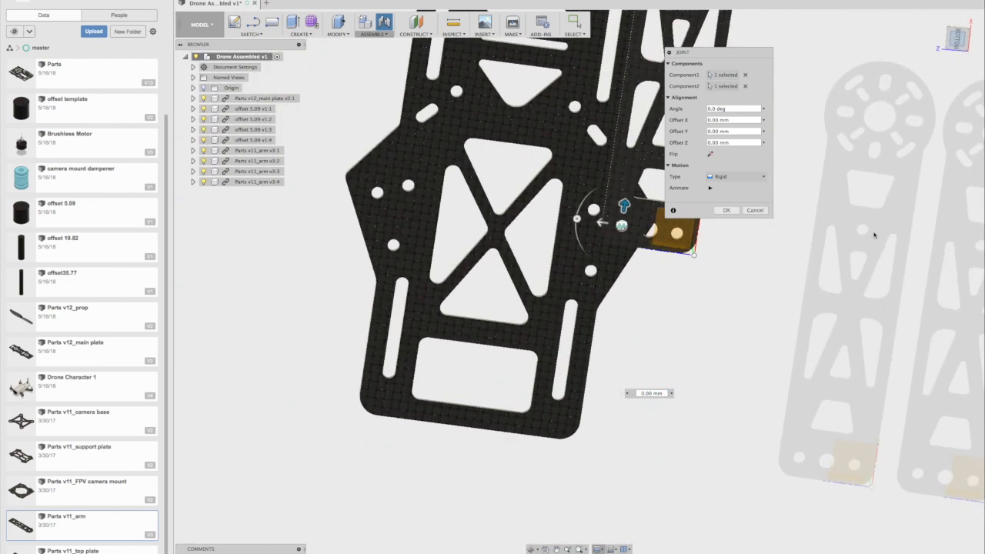
pyautogui.moveTo(714, 342); pyautogui.dragTo(563, 377, button='middle')
pyautogui.scroll(1, 561, 376)
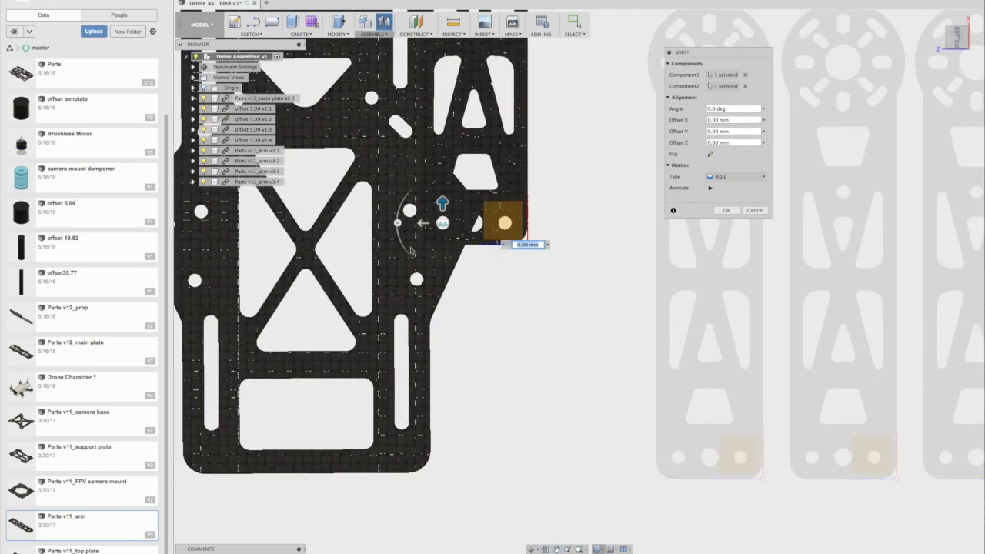
pyautogui.moveTo(398, 223); pyautogui.dragTo(469, 177)
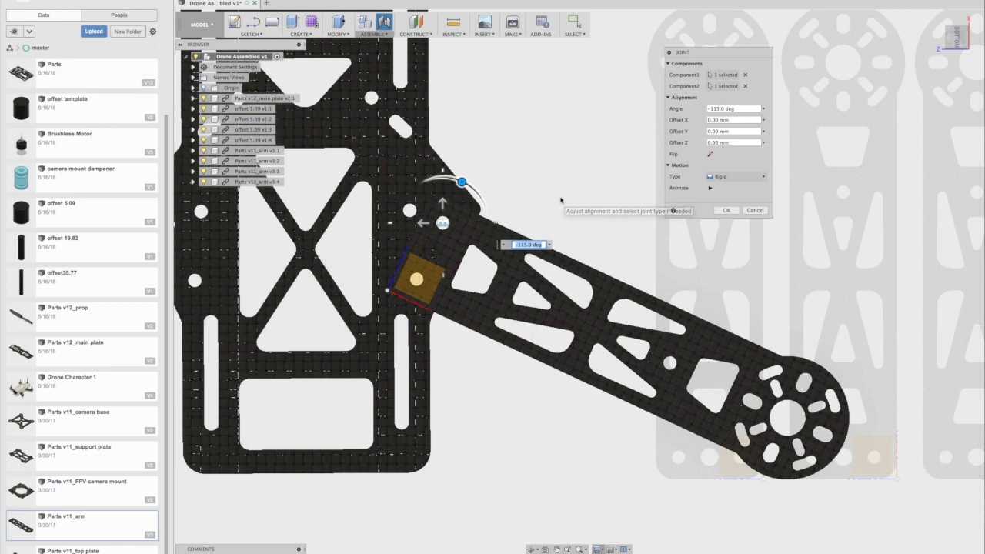
# Keep the arm joint's motion type as Rigid and finish the joint
pyautogui.click(727, 177)
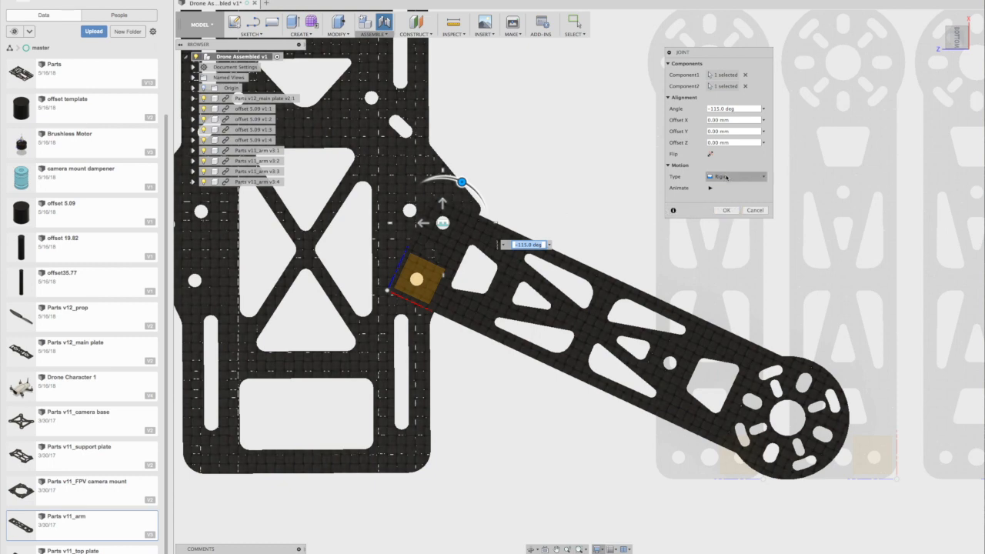
pyautogui.click(727, 178)
pyautogui.click(729, 178)
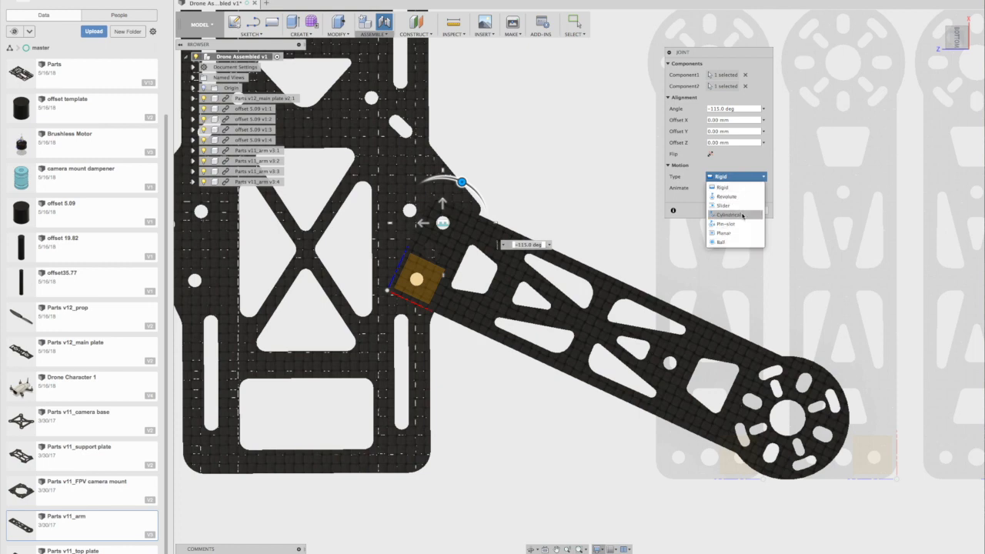
pyautogui.click(745, 157)
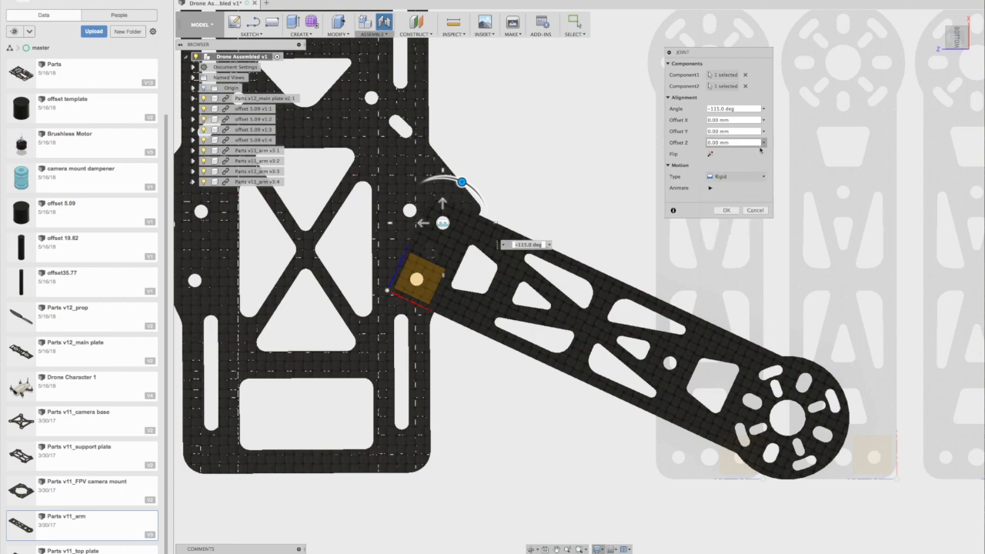
pyautogui.click(727, 211)
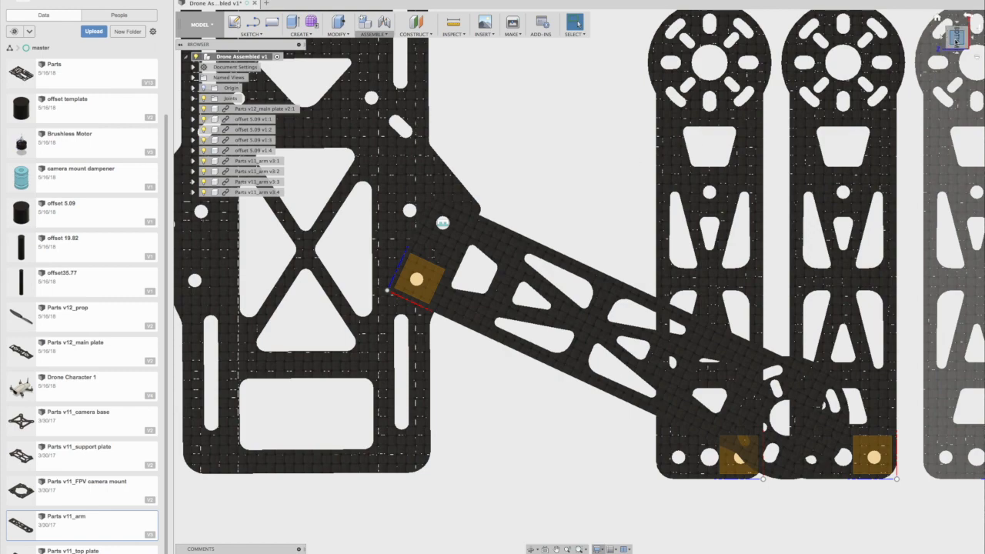
# Start another joint for attaching the next arm to the main plate
pyautogui.click(938, 18)
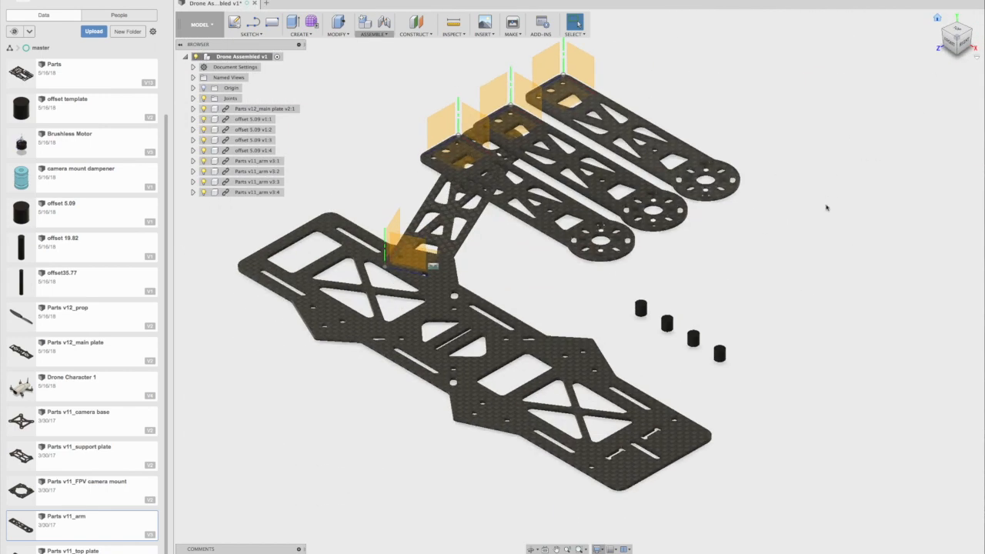
pyautogui.keyDown('shift'); pyautogui.moveTo(654, 207); pyautogui.dragTo(663, 159, button='middle'); pyautogui.keyUp('shift')
pyautogui.press('j')
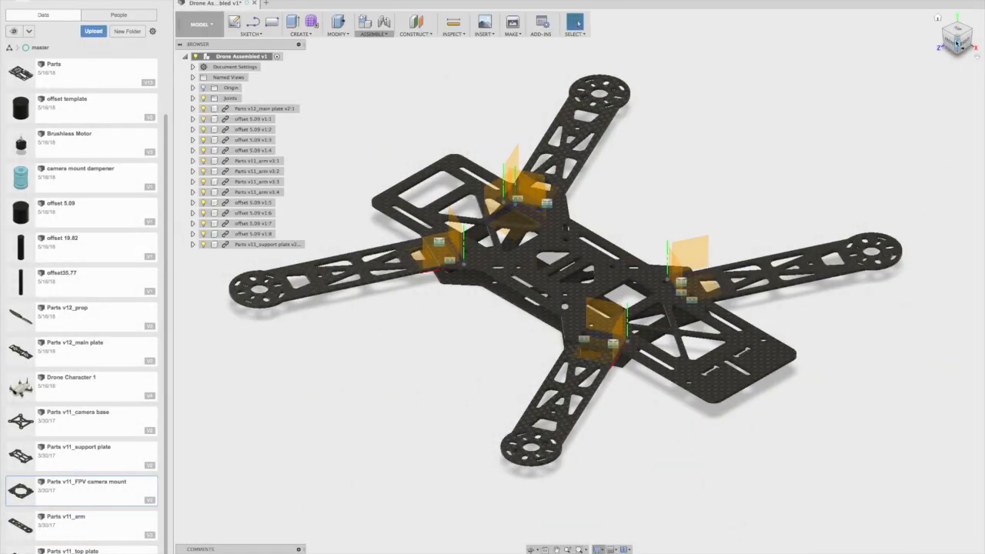
# Examine how the main plate, arms, offsets and support plate stack together from beneath and from the side
pyautogui.click(954, 45)
pyautogui.moveTo(578, 283)
pyautogui.keyDown('shift'); pyautogui.mouseDown(button='middle')
pyautogui.moveTo(608, 270)
pyautogui.moveTo(594, 274)
pyautogui.mouseUp(button='middle'); pyautogui.keyUp('shift')
pyautogui.scroll(3, 593, 266)
pyautogui.scroll(5, 593, 267)
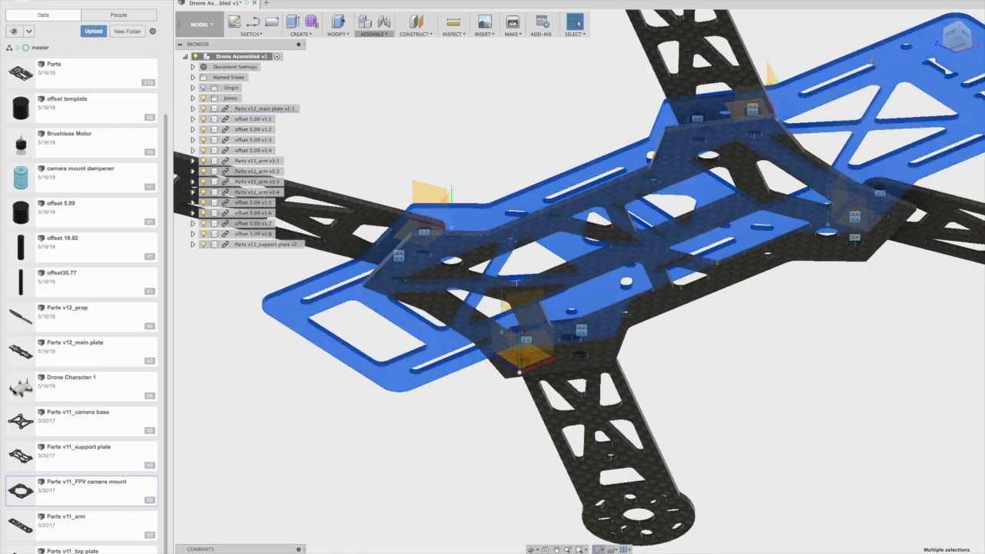
pyautogui.moveTo(894, 56); pyautogui.dragTo(780, 90, button='middle')
pyautogui.click(959, 35)
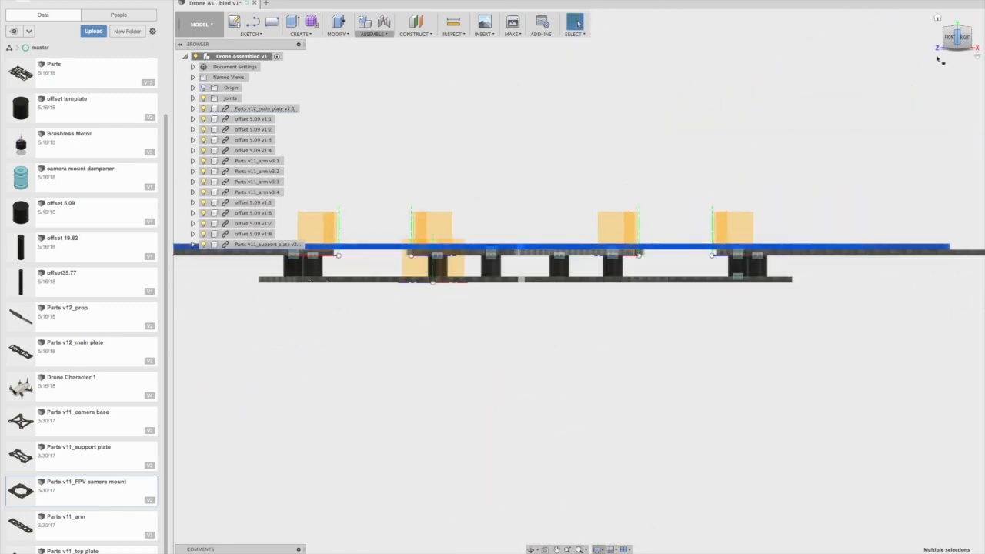
pyautogui.moveTo(955, 43); pyautogui.dragTo(966, 19)
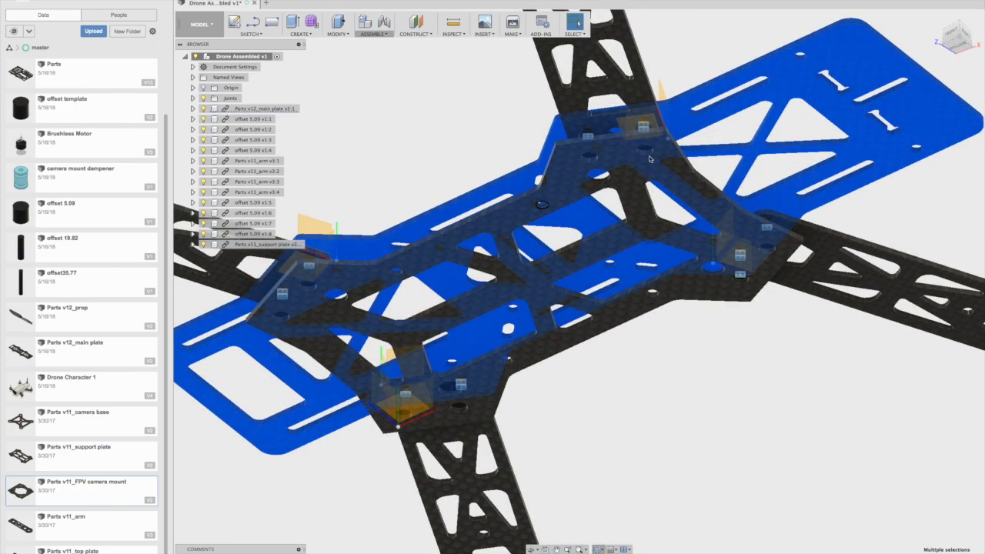
pyautogui.moveTo(955, 43)
pyautogui.mouseDown()
pyautogui.moveTo(944, 10)
pyautogui.moveTo(968, 17)
pyautogui.moveTo(951, 52)
pyautogui.mouseUp()
pyautogui.click(935, 19)
pyautogui.click(804, 163)
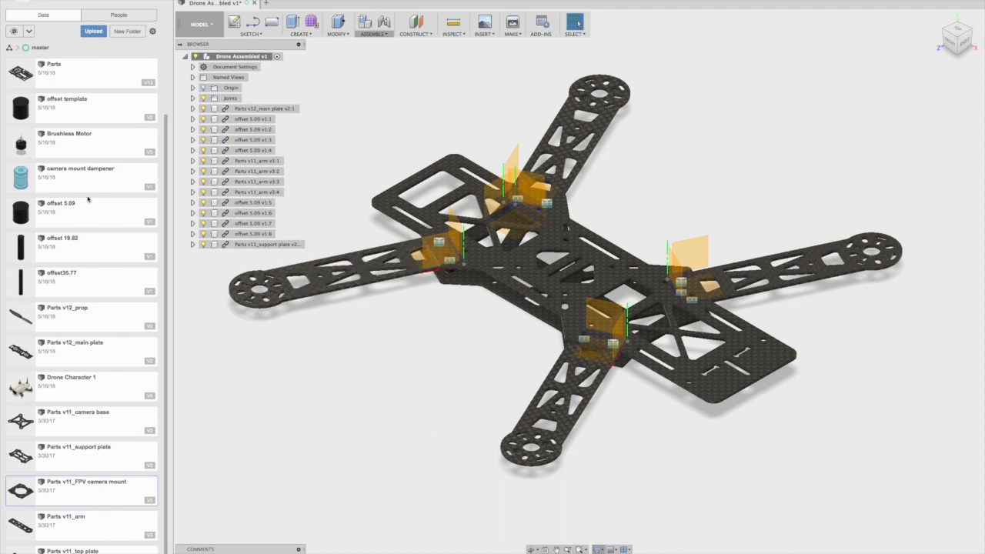
# Insert the Parts v11_FPV camera mount into the current design
pyautogui.scroll(2, 90, 193)
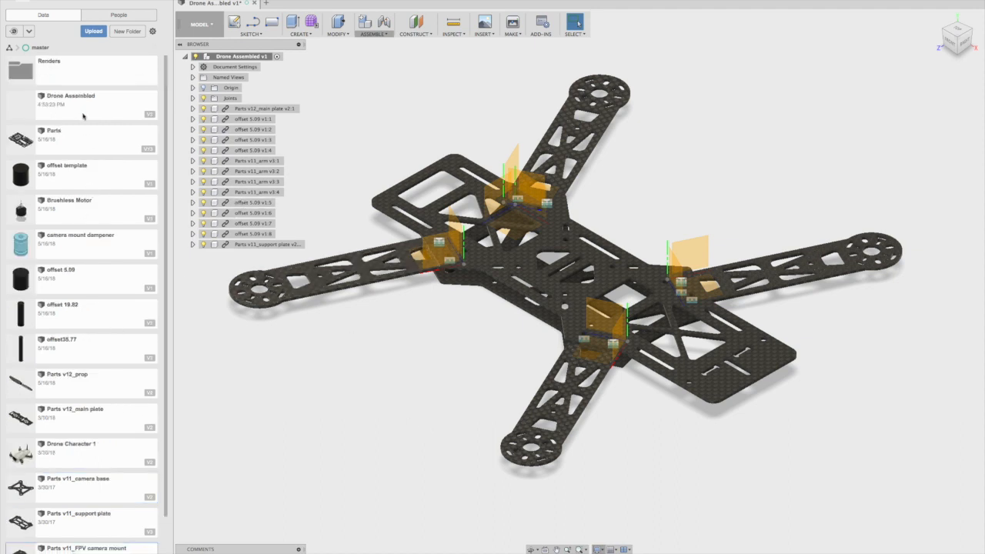
pyautogui.scroll(-2, 84, 116)
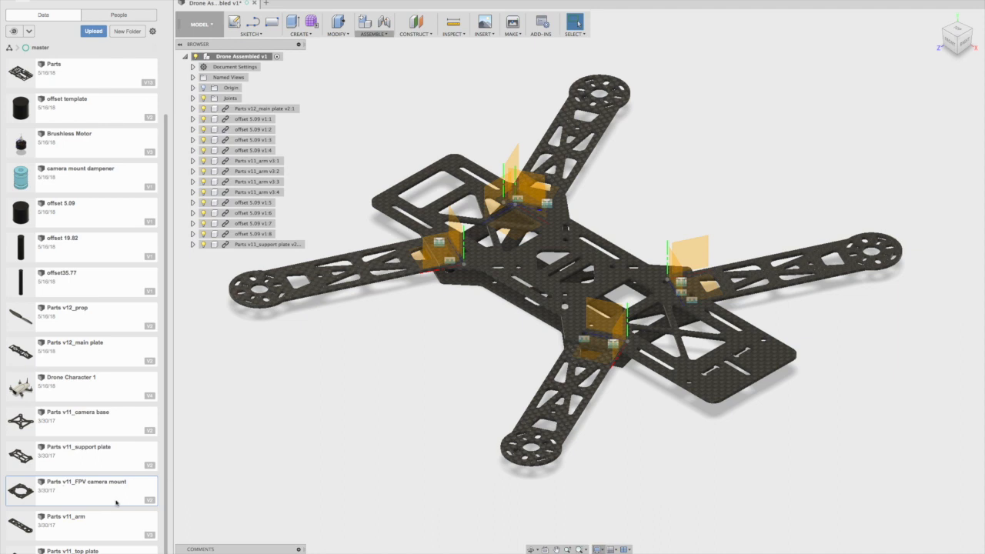
pyautogui.rightClick(97, 484)
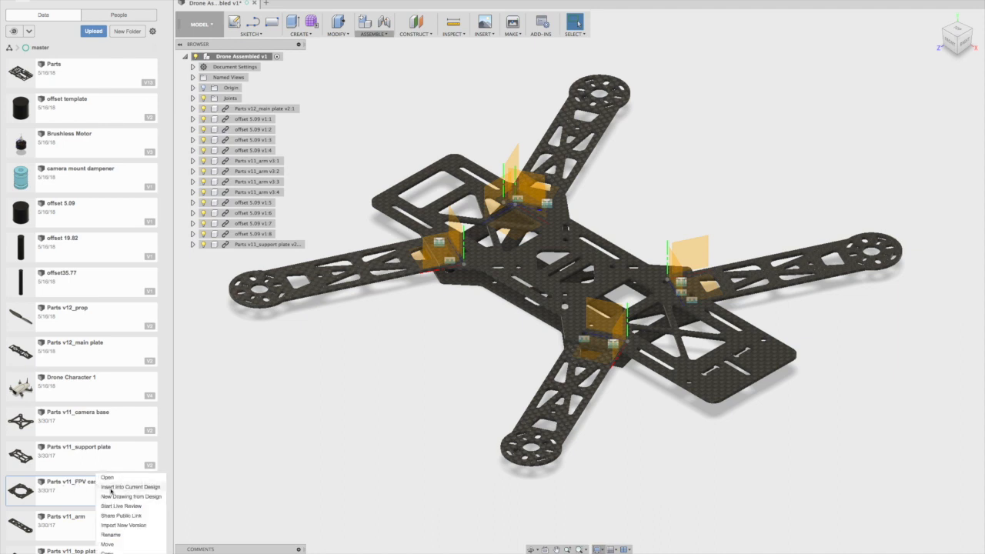
pyautogui.click(116, 487)
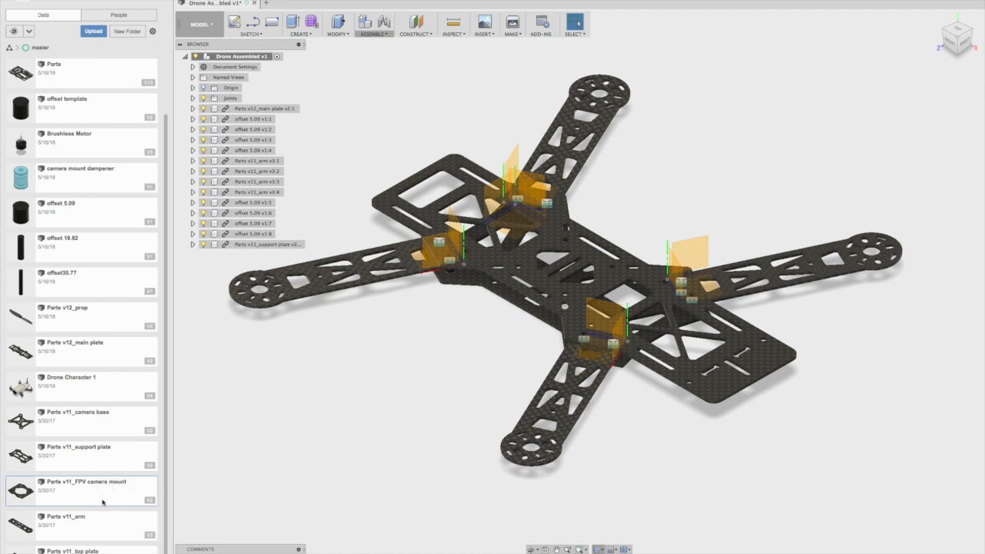
pyautogui.rightClick(91, 493)
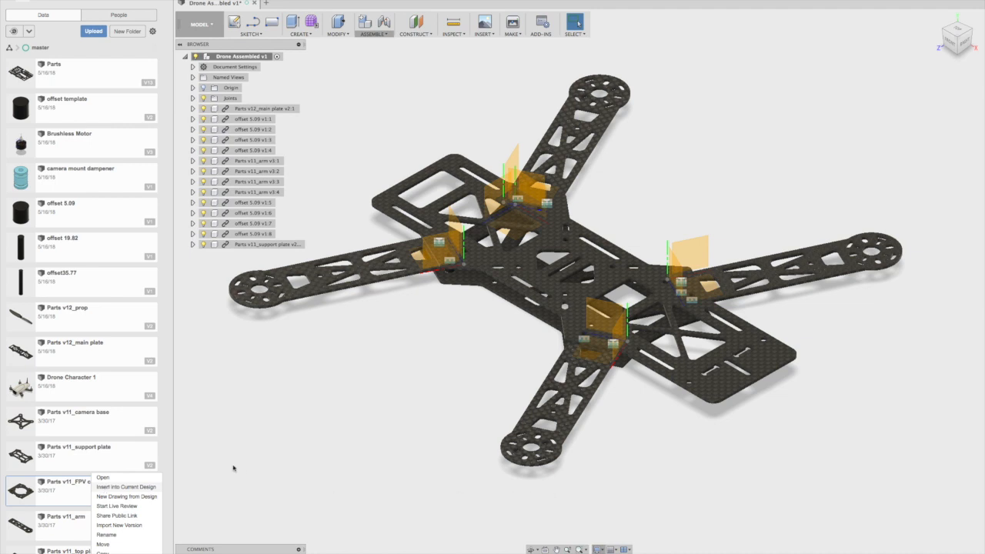
pyautogui.click(126, 486)
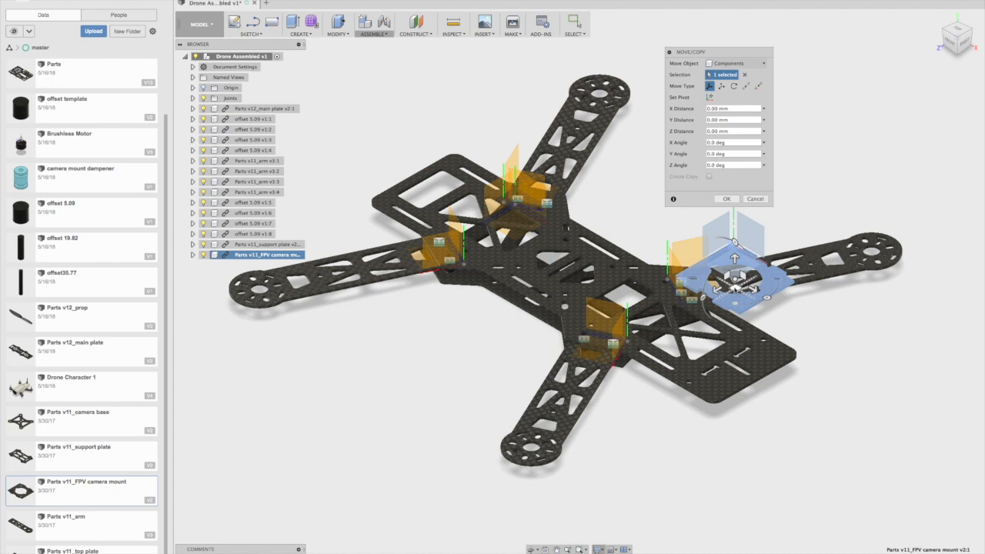
# Move the inserted FPV camera mount clear of the plates and arms, shifting it about -20 mm along Z
pyautogui.moveTo(753, 292); pyautogui.dragTo(722, 270)
pyautogui.moveTo(678, 238); pyautogui.dragTo(655, 220)
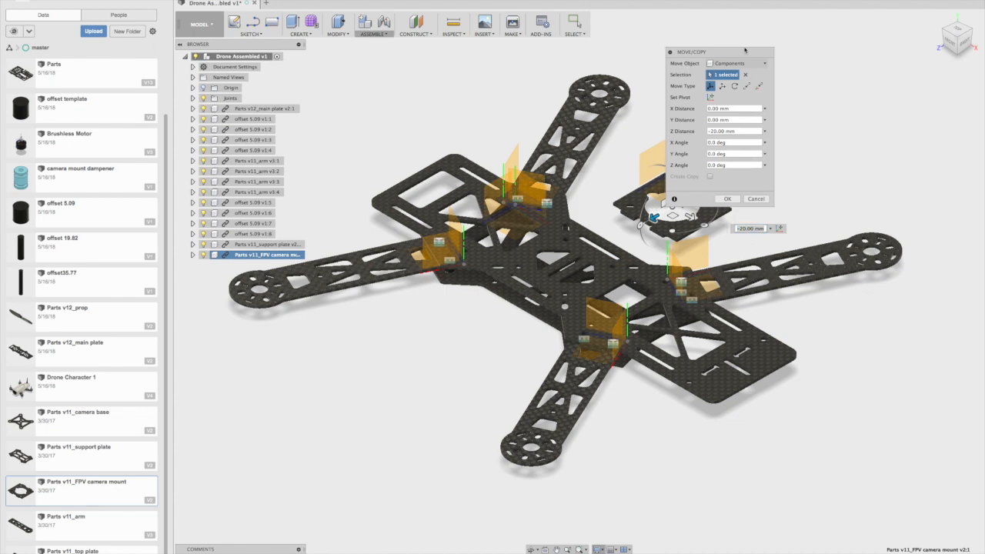
pyautogui.moveTo(723, 51); pyautogui.dragTo(839, 21)
pyautogui.click(842, 168)
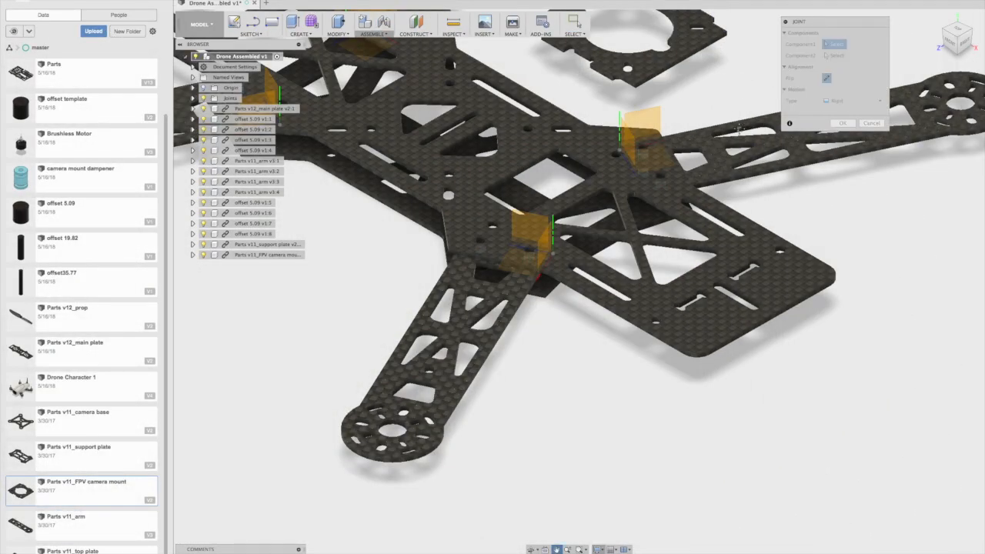
# Start a joint between the camera mount's central edge tab and the rounded end of the centre slot at the main plate's front
pyautogui.scroll(10, 616, 131)
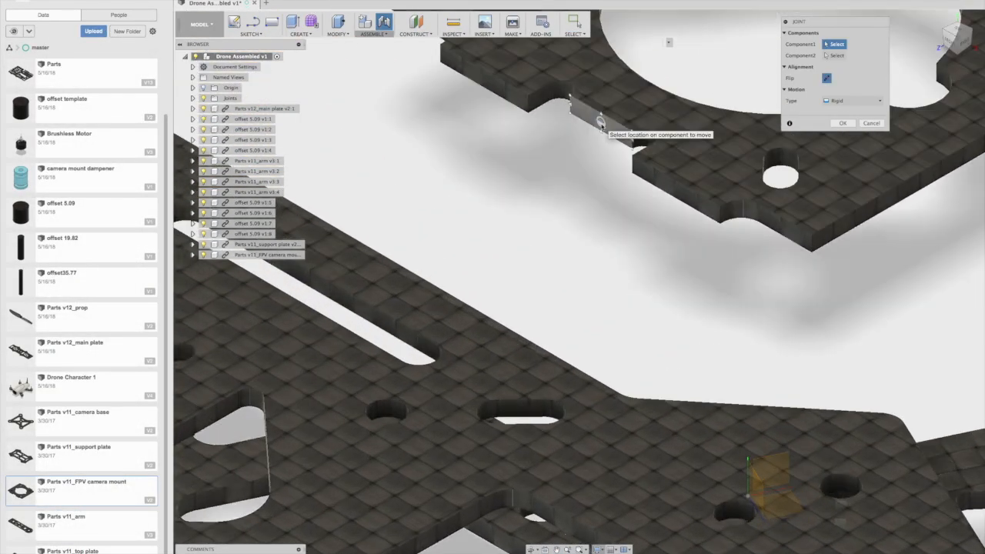
pyautogui.click(615, 123)
pyautogui.scroll(-4, 729, 233)
pyautogui.scroll(-5, 818, 371)
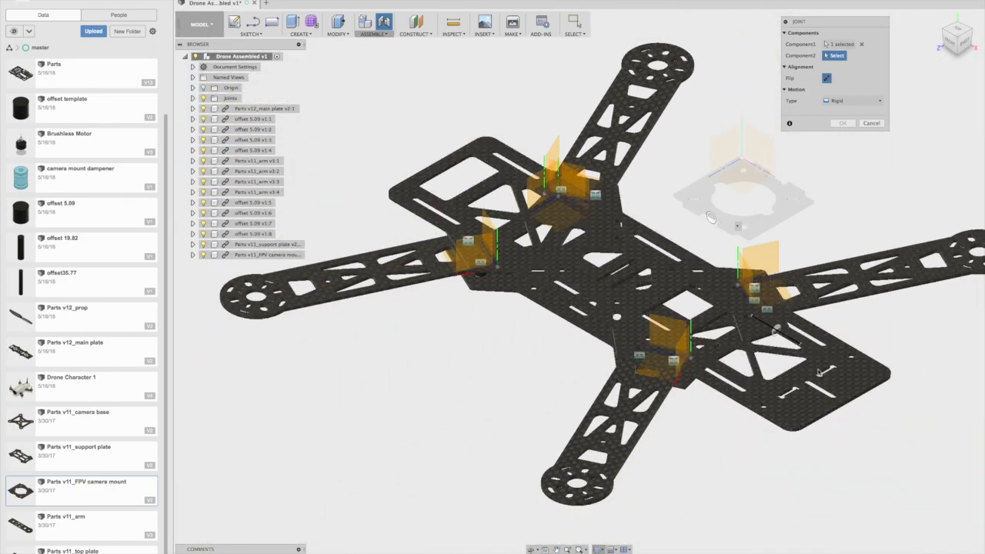
pyautogui.scroll(6, 810, 374)
pyautogui.scroll(5, 809, 372)
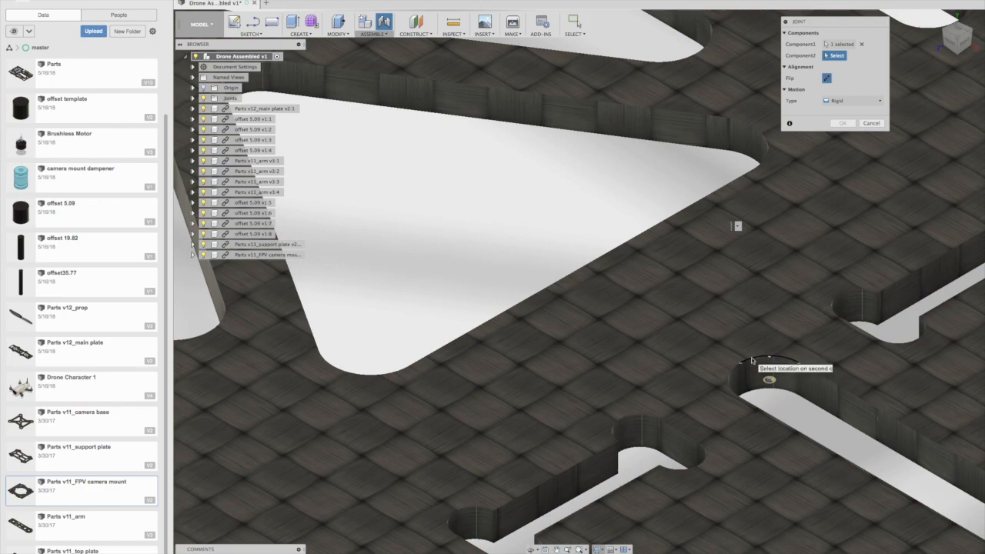
pyautogui.click(752, 360)
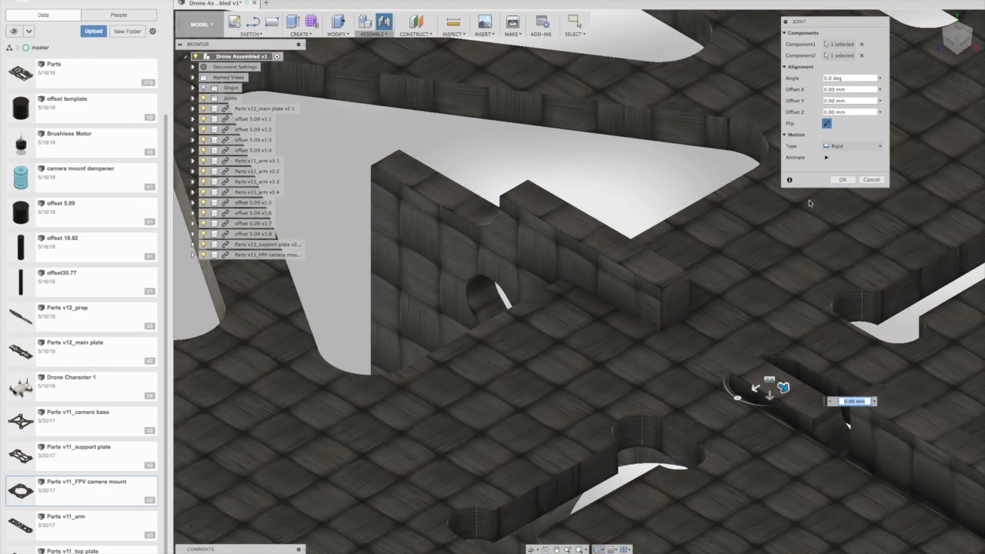
# Flip the camera mount's joint direction and set its angle to -90 deg so it stands across the main plate
pyautogui.click(828, 123)
pyautogui.scroll(-4, 865, 332)
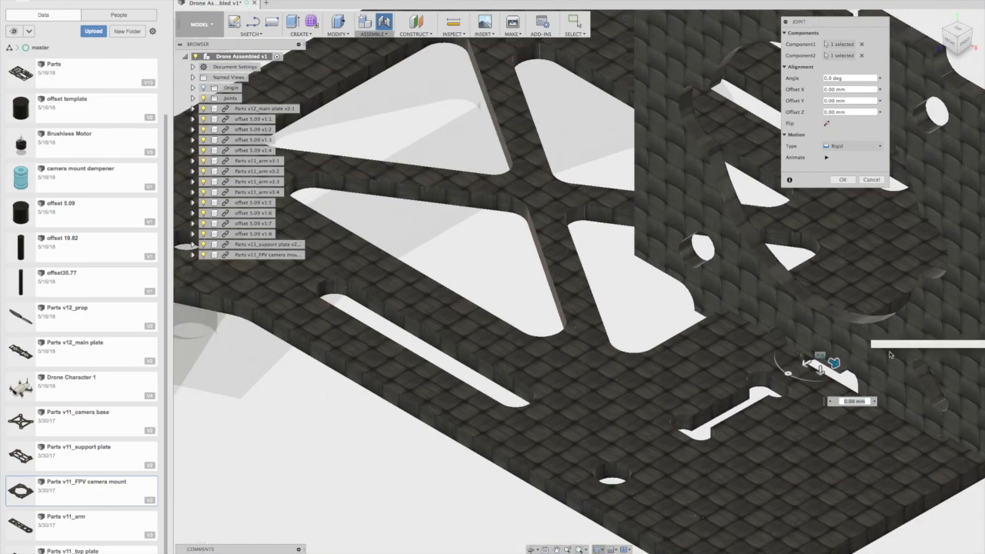
pyautogui.moveTo(788, 375); pyautogui.dragTo(852, 374)
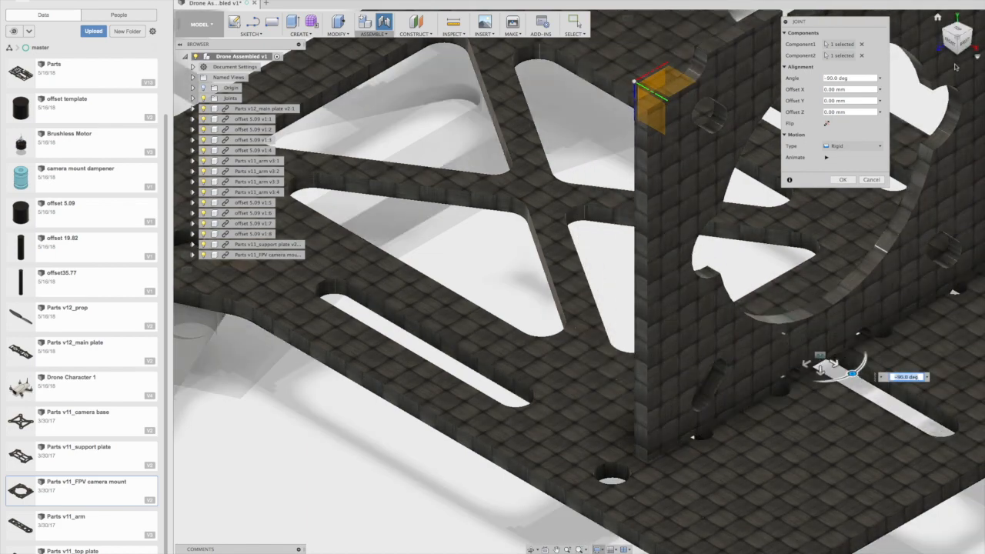
# Check from above how the camera mount's tabs fit the plate slots, and finish the Rigid joint with zero offsets
pyautogui.click(958, 30)
pyautogui.scroll(-5, 725, 442)
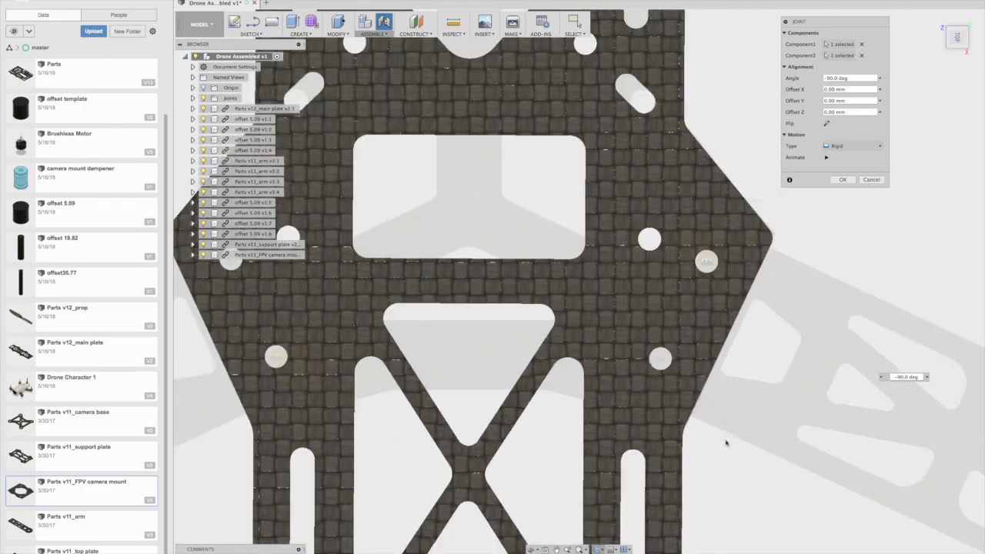
pyautogui.moveTo(726, 442); pyautogui.dragTo(728, 72, button='middle')
pyautogui.scroll(4, 585, 300)
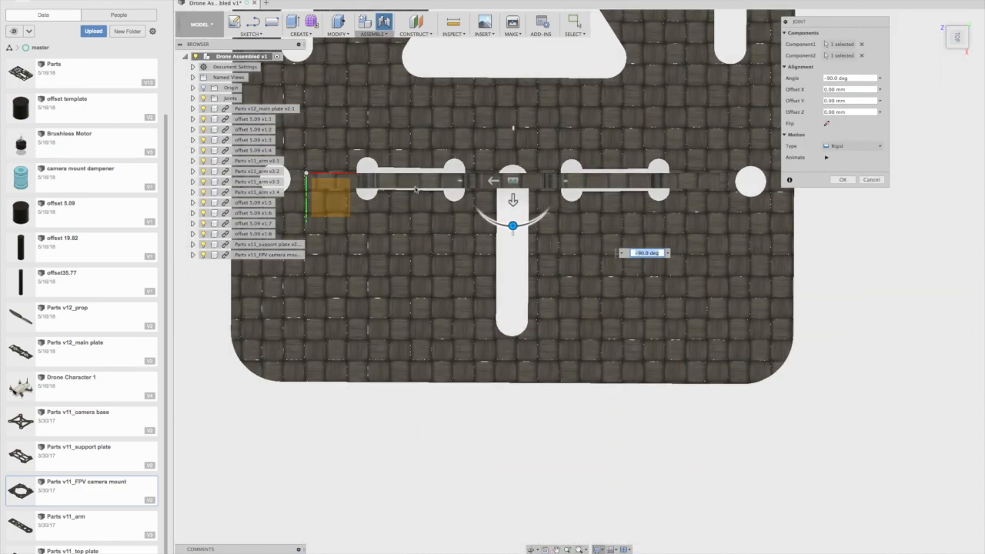
pyautogui.scroll(3, 489, 248)
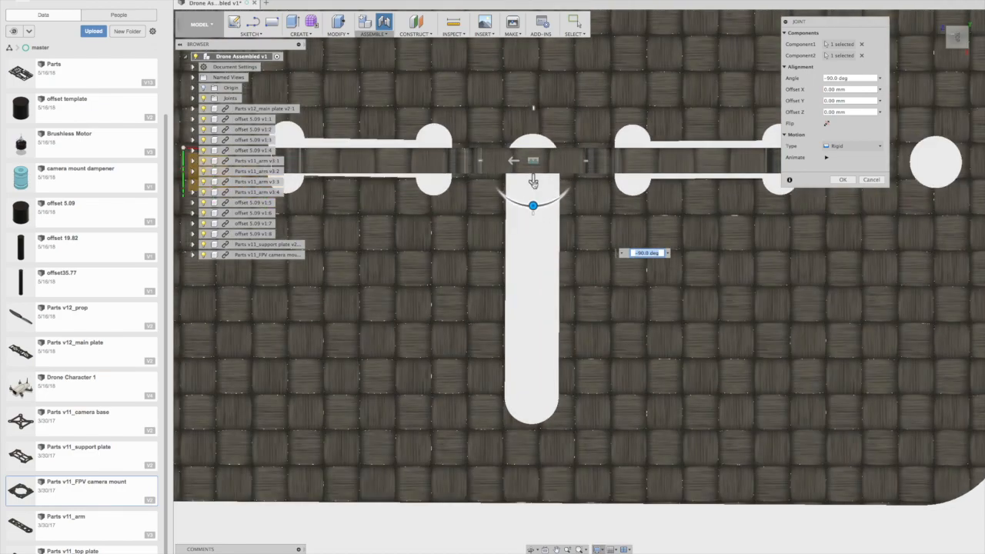
pyautogui.click(532, 180)
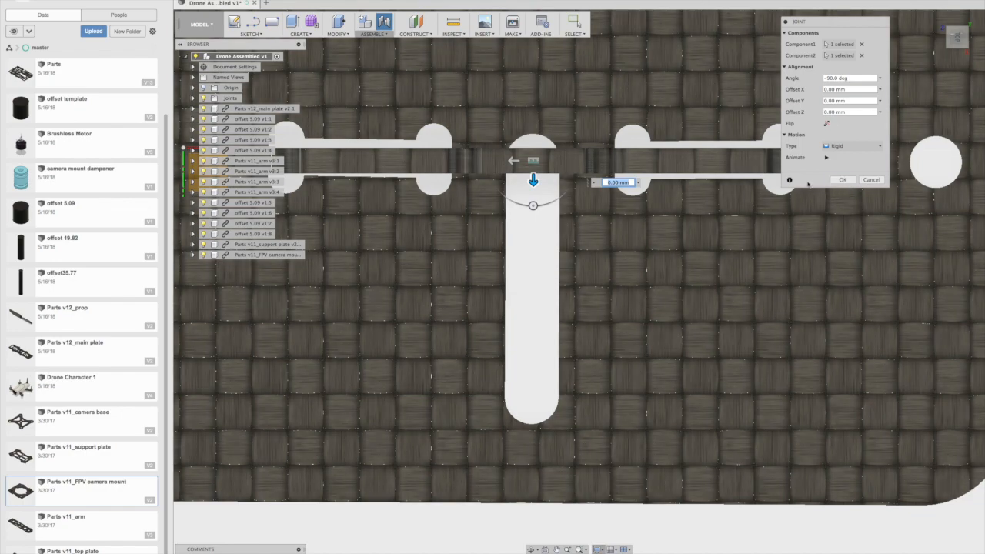
pyautogui.click(839, 181)
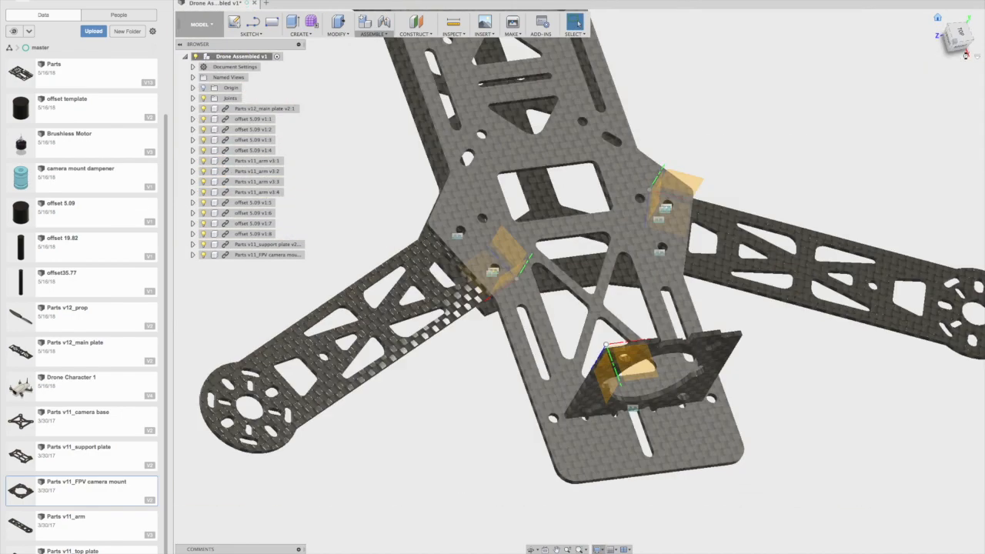
pyautogui.click(937, 17)
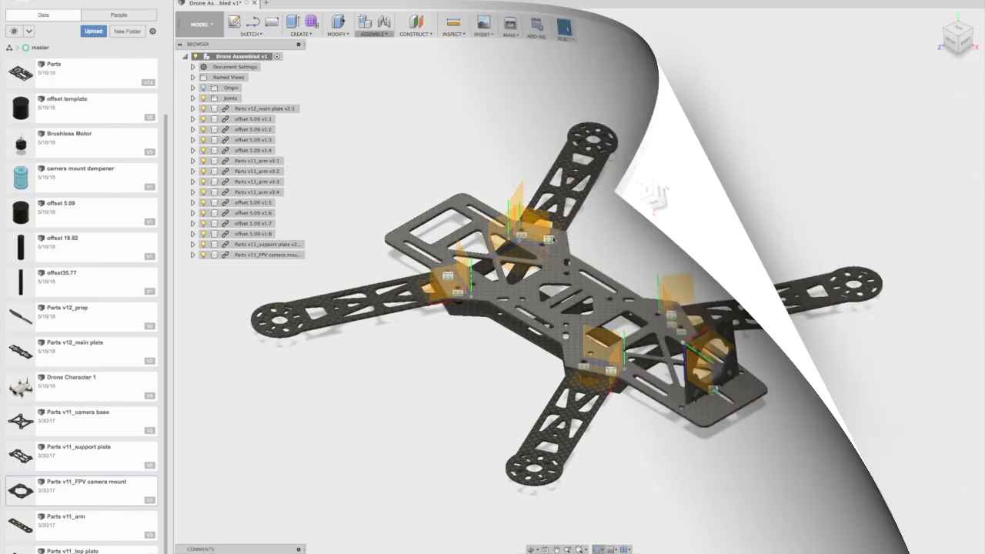
pyautogui.press('super+Tab')
pyautogui.press('super+Tab')
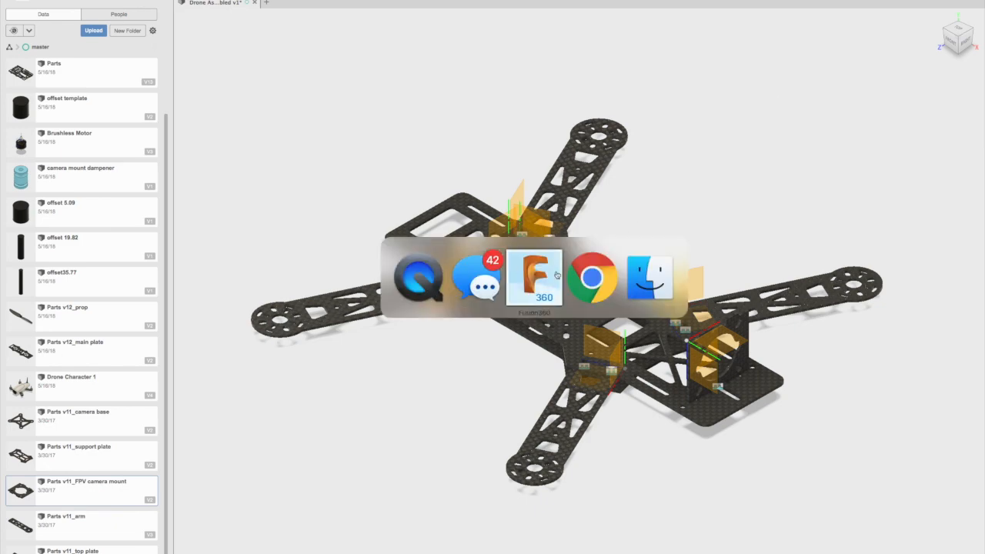
pyautogui.click(613, 274)
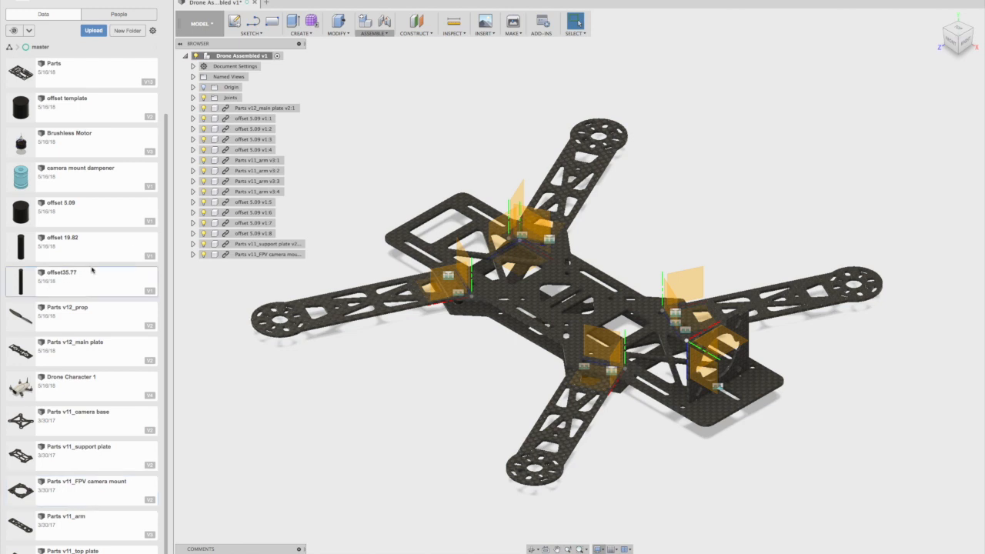
# Insert the offset35.77 spacer into the current design at its default position
pyautogui.rightClick(71, 279)
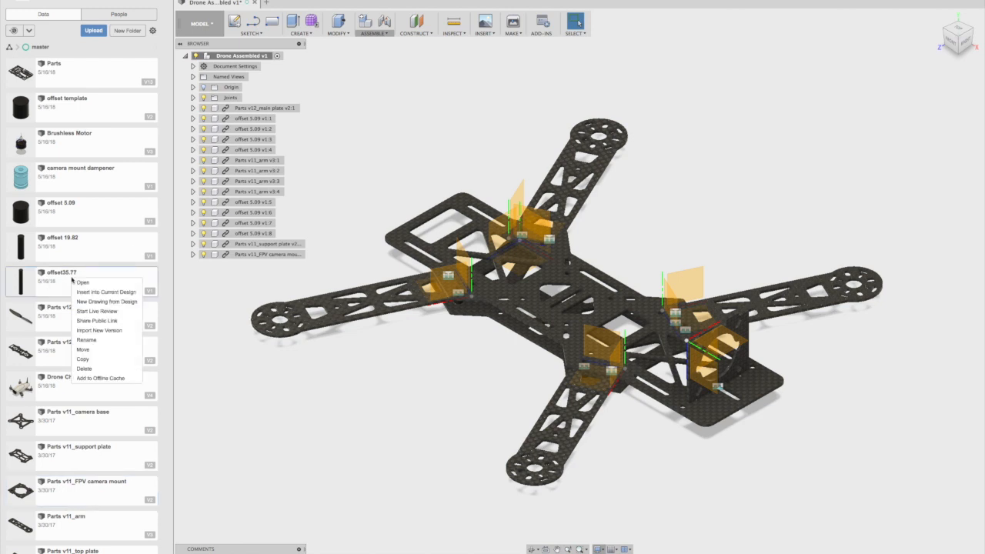
pyautogui.click(94, 293)
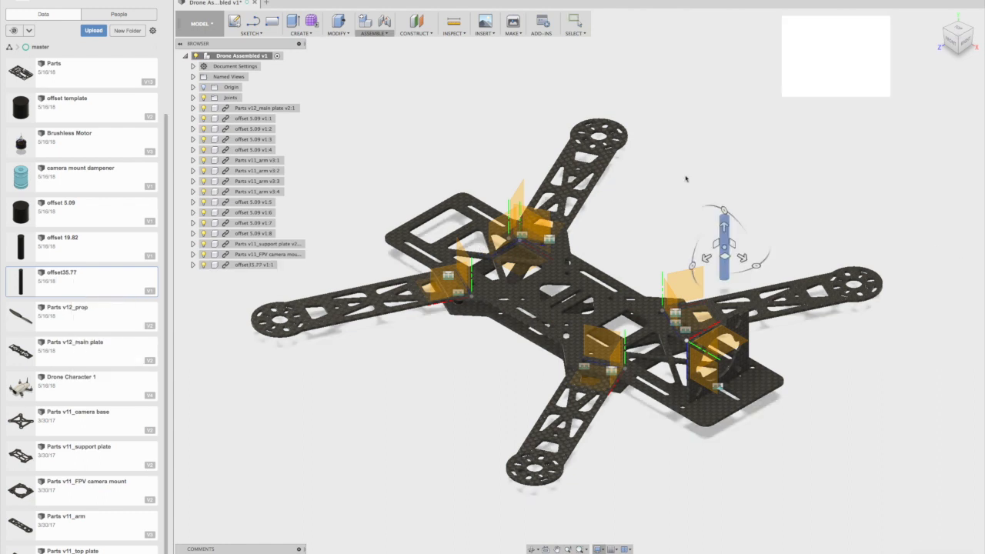
pyautogui.click(844, 168)
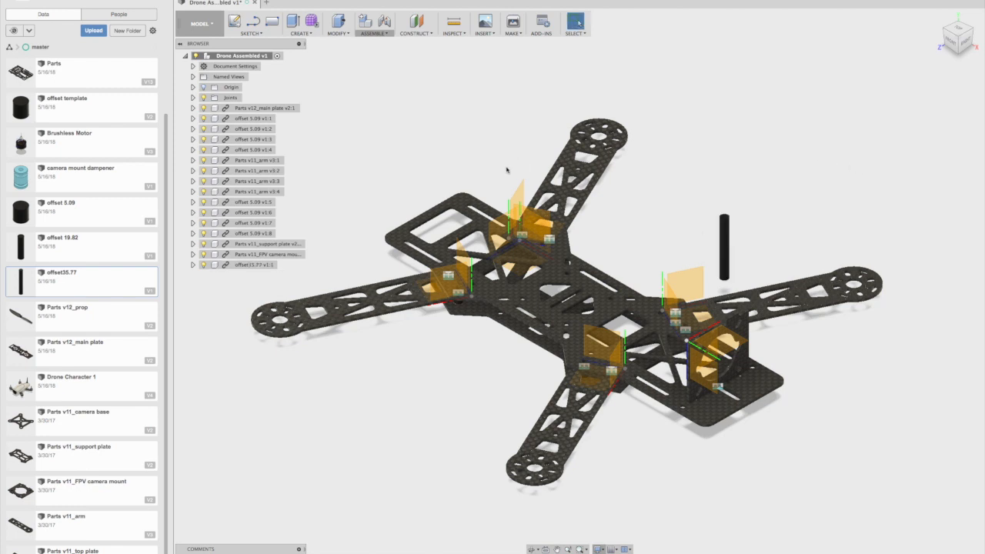
# Copy the offset35.77 spacer and paste duplicates until the design holds six of them
pyautogui.rightClick(254, 266)
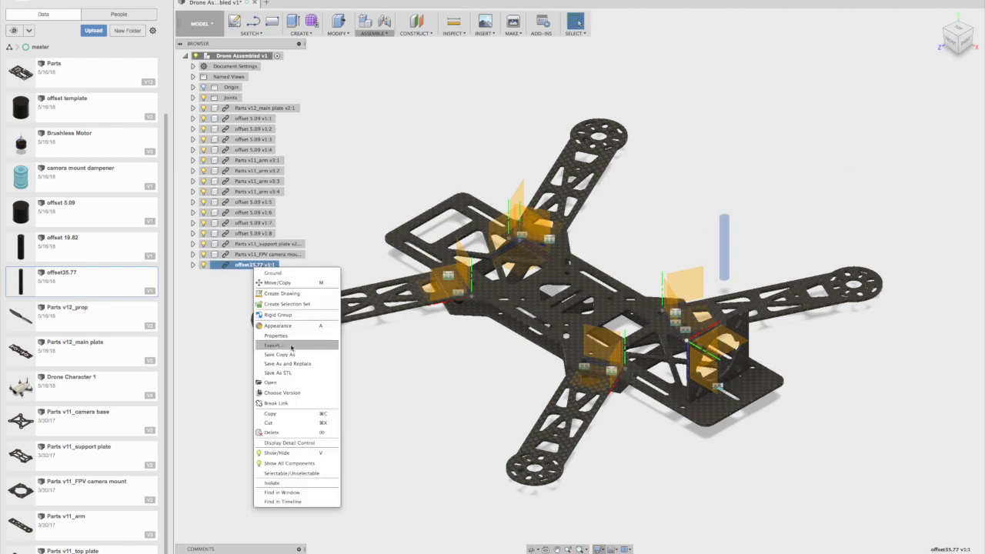
pyautogui.click(295, 414)
pyautogui.press('super+v')
pyautogui.rightClick(255, 266)
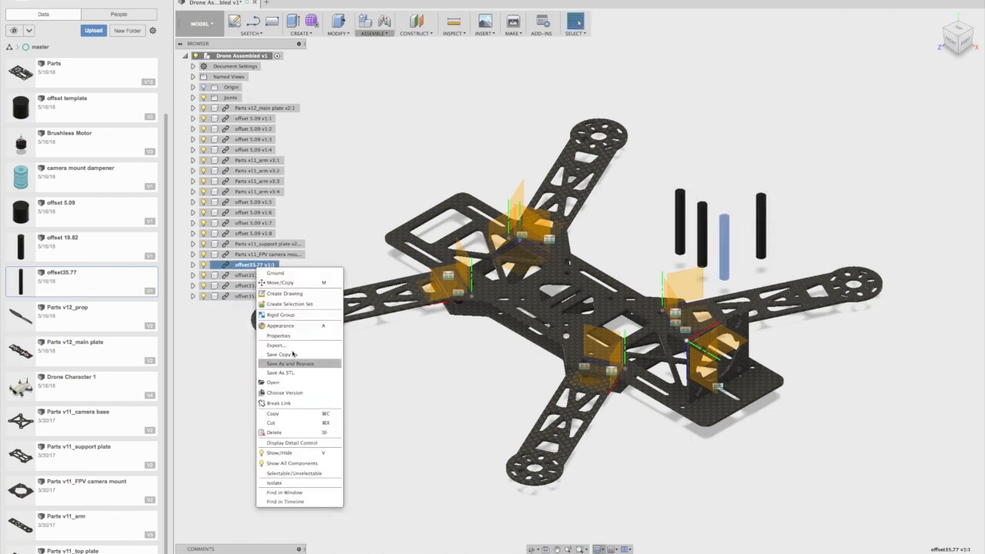
pyautogui.click(293, 413)
pyautogui.press('super+v')
pyautogui.click(844, 173)
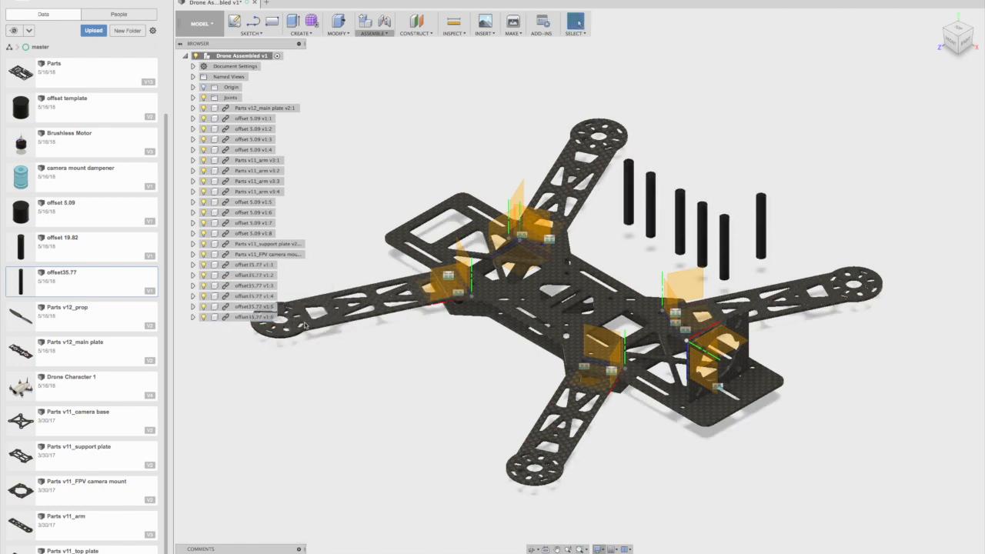
# Start a joint using the centre of the bottom face of the offset35.77 spacer at the end of the row
pyautogui.click(374, 33)
pyautogui.click(385, 54)
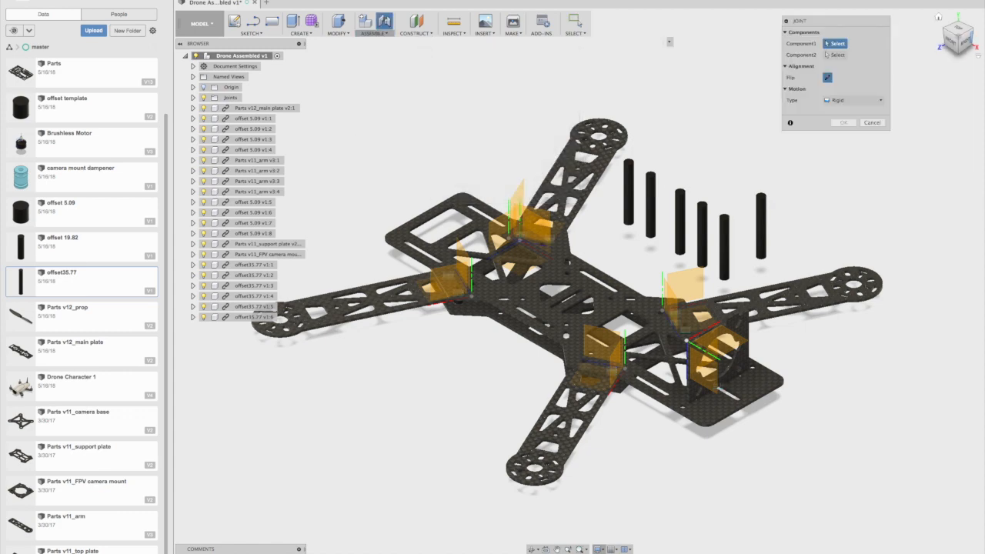
pyautogui.moveTo(961, 30); pyautogui.dragTo(955, 4)
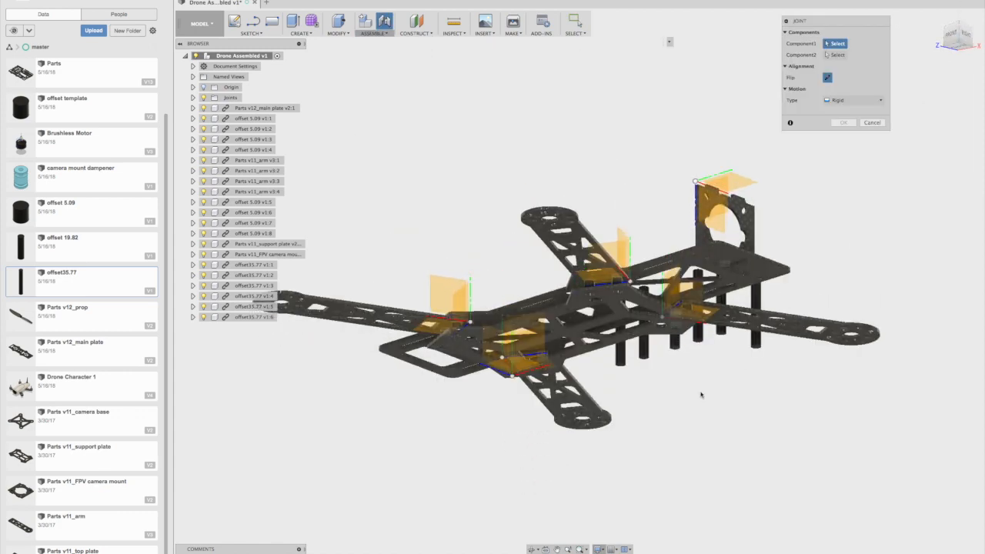
pyautogui.scroll(3, 616, 379)
pyautogui.scroll(5, 617, 378)
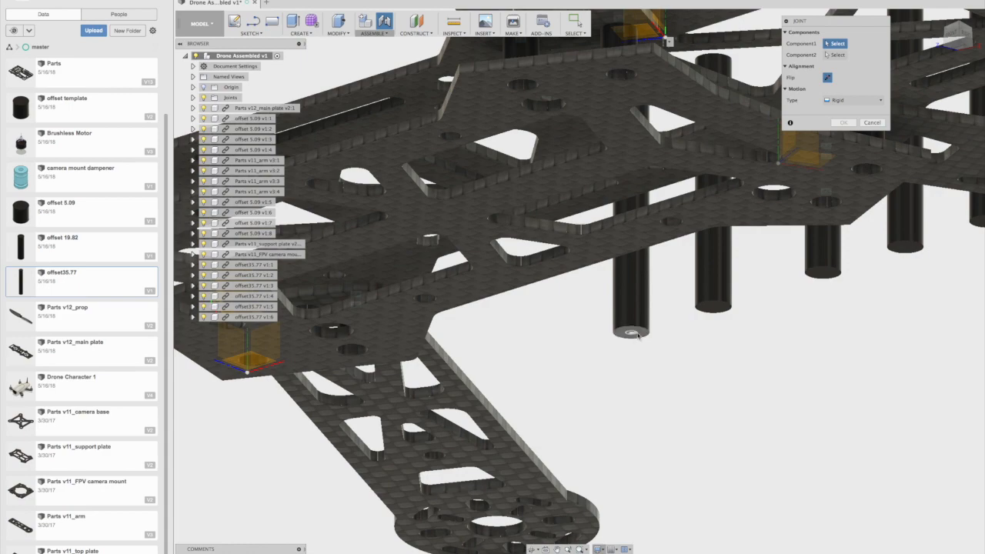
pyautogui.click(631, 334)
# Join the offset35.77 spacer's bottom centre to the plate hole beside the camera mount with a Rigid joint and zero offsets
pyautogui.moveTo(956, 44); pyautogui.dragTo(962, 62)
pyautogui.scroll(-2, 869, 335)
pyautogui.scroll(-8, 869, 336)
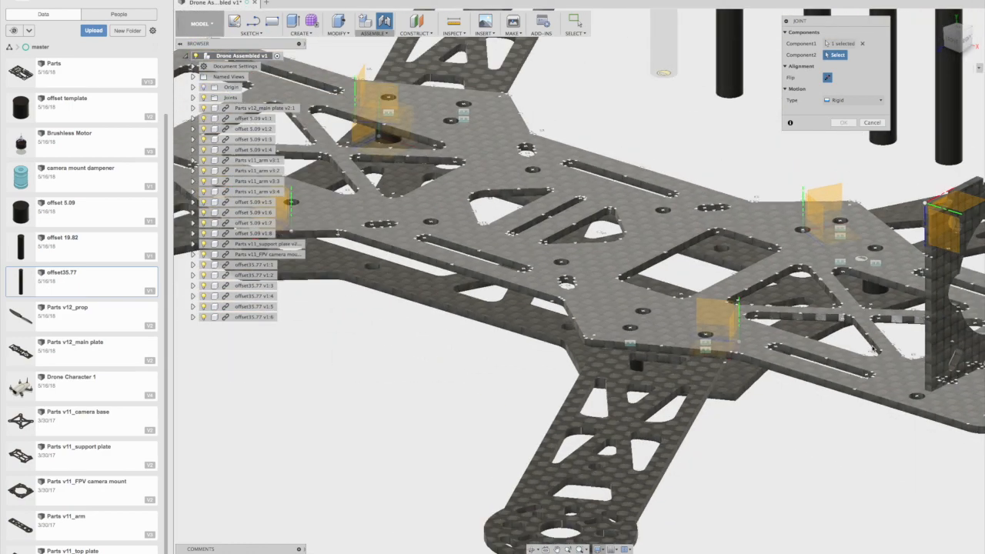
pyautogui.scroll(-6, 785, 408)
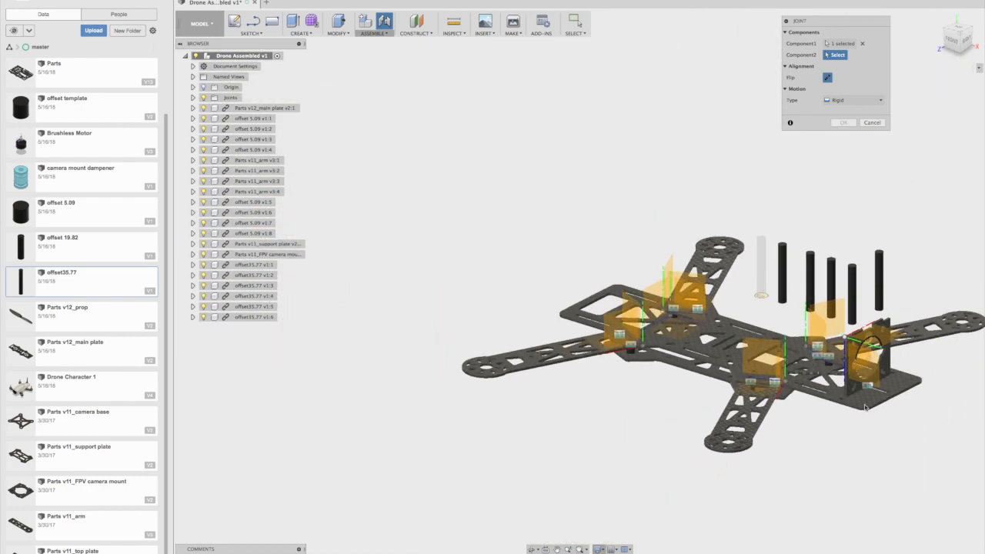
pyautogui.scroll(10, 831, 388)
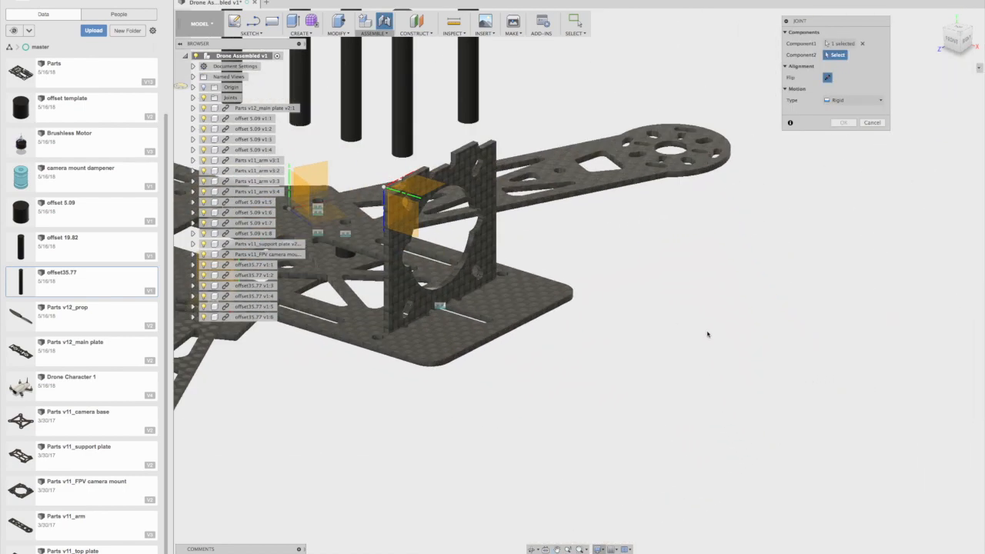
pyautogui.click(507, 277)
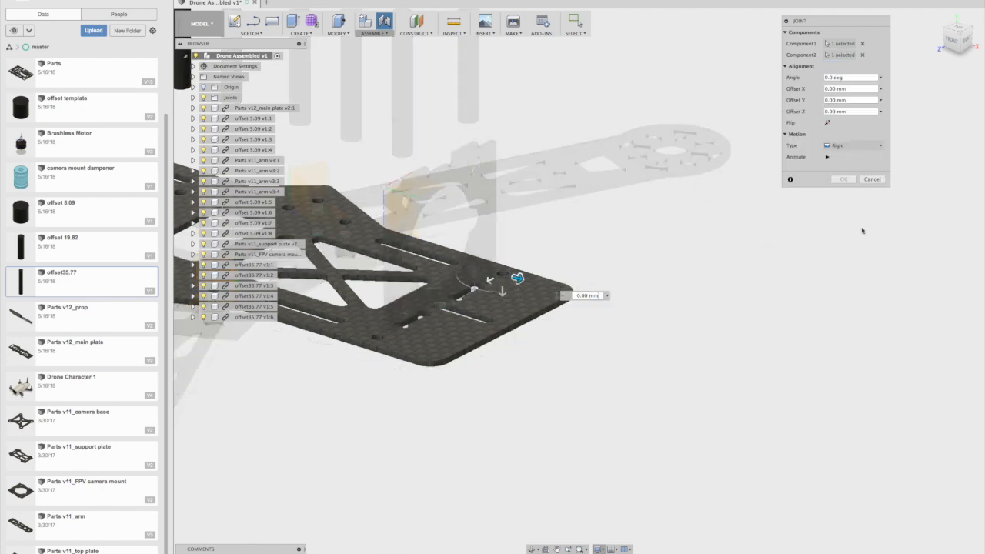
pyautogui.click(841, 179)
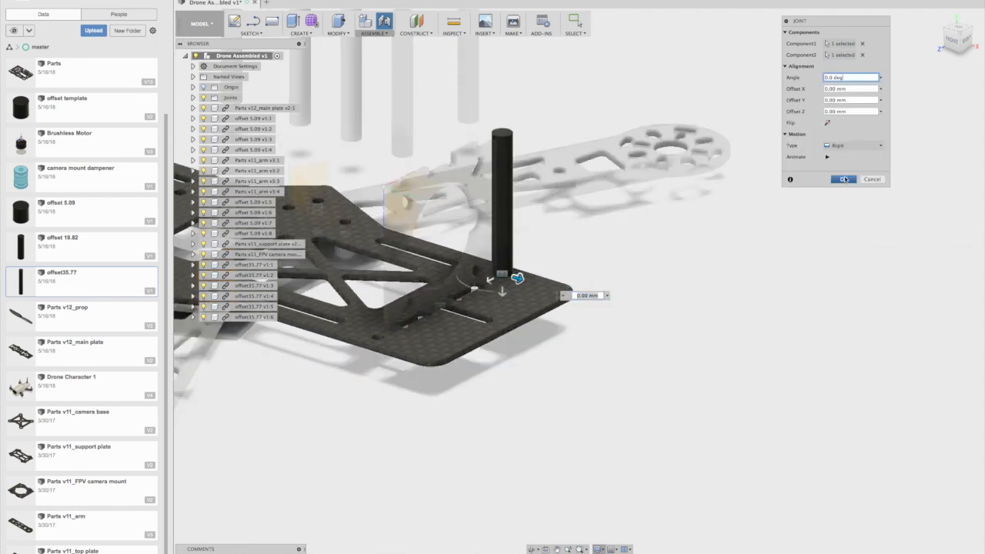
# Attach further offset35.77 spacers upright on the holes of the plate carrying the camera mount, using Rigid joints
pyautogui.rightClick(744, 207)
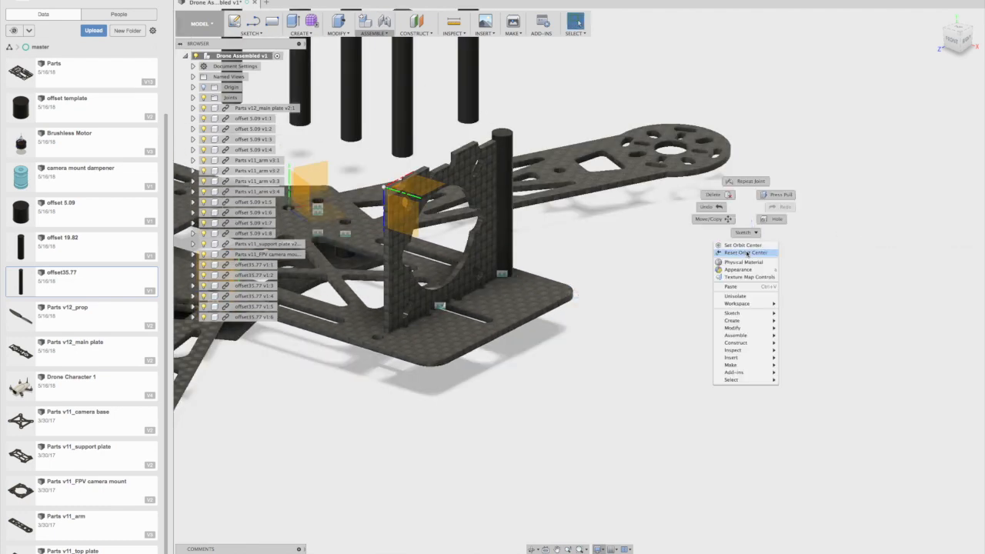
pyautogui.click(745, 182)
pyautogui.click(940, 16)
pyautogui.keyDown('shift'); pyautogui.moveTo(952, 7); pyautogui.dragTo(532, 158, button='middle'); pyautogui.keyUp('shift')
pyautogui.scroll(-3, 932, 60)
pyautogui.scroll(3, 877, 131)
pyautogui.click(726, 105)
pyautogui.moveTo(510, 330)
pyautogui.keyDown('shift'); pyautogui.mouseDown(button='middle')
pyautogui.moveTo(510, 158)
pyautogui.moveTo(510, 331)
pyautogui.mouseUp(button='middle'); pyautogui.keyUp('shift')
pyautogui.click(726, 238)
pyautogui.click(843, 179)
# Attach the last offset35.77 spacer to the free plate hole near the rear arm with a Rigid joint and zero offsets
pyautogui.rightClick(835, 124)
pyautogui.click(838, 99)
pyautogui.click(638, 77)
pyautogui.keyDown('shift'); pyautogui.moveTo(638, 231); pyautogui.dragTo(538, 254, button='middle'); pyautogui.keyUp('shift')
pyautogui.click(477, 211)
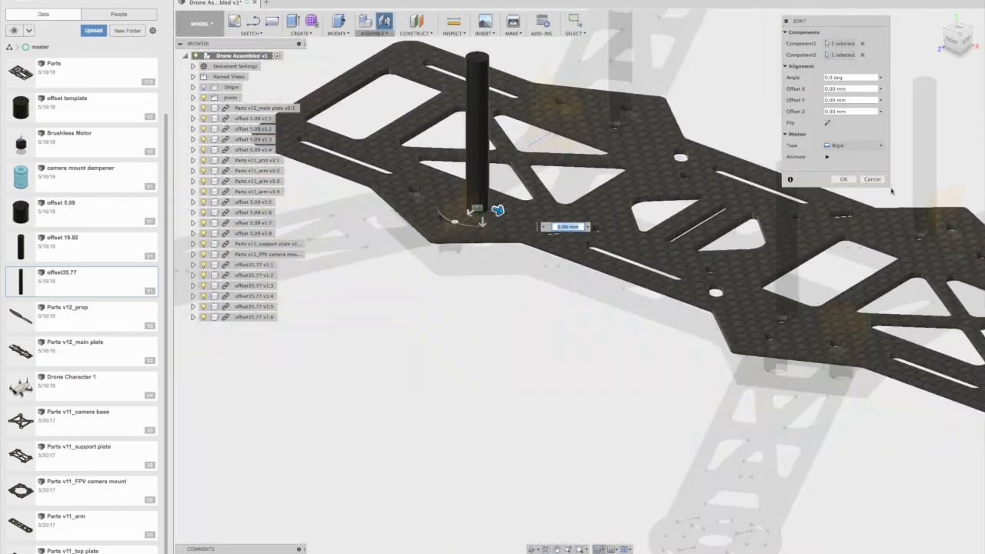
pyautogui.click(844, 180)
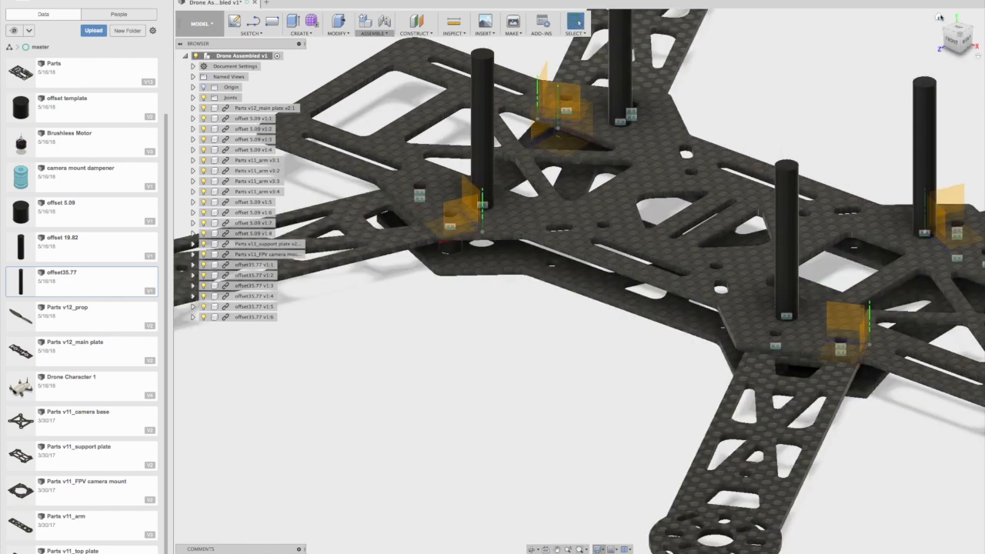
# Return to the home view of the whole frame and save the design as a new version
pyautogui.click(939, 16)
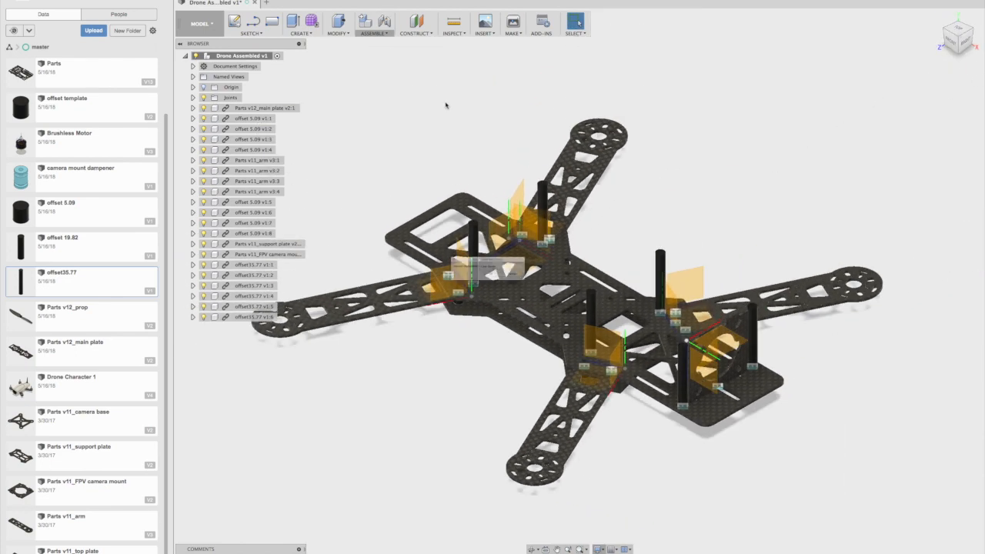
pyautogui.press('super+s')
pyautogui.click(494, 280)
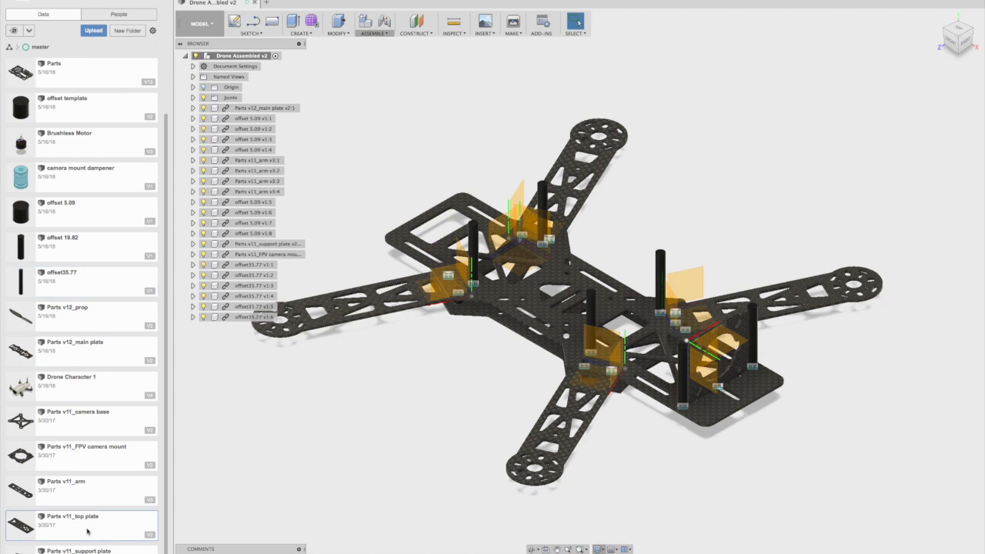
# Insert Parts v11_top plate into the design and move it -120 mm along Z, clear of the frame
pyautogui.rightClick(87, 531)
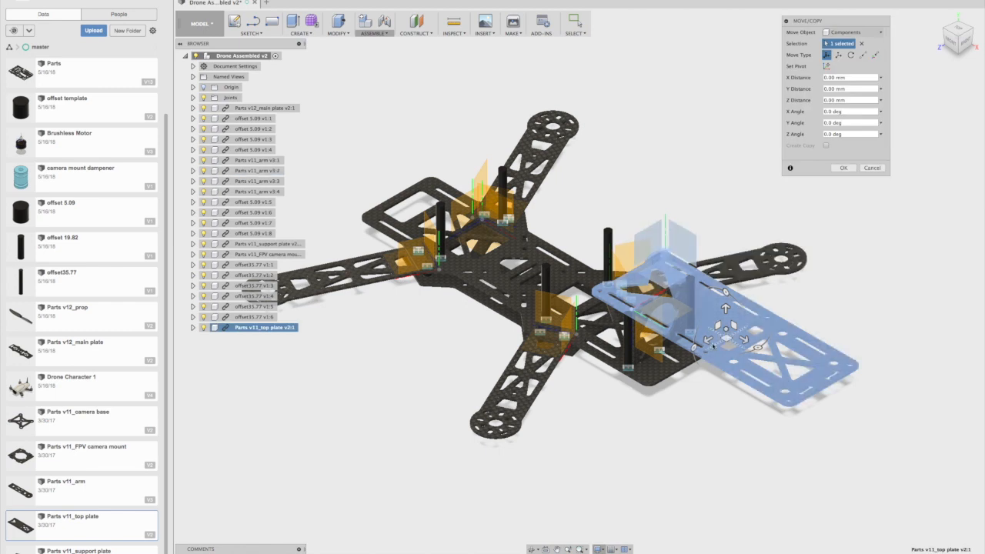
pyautogui.moveTo(706, 341); pyautogui.dragTo(827, 349)
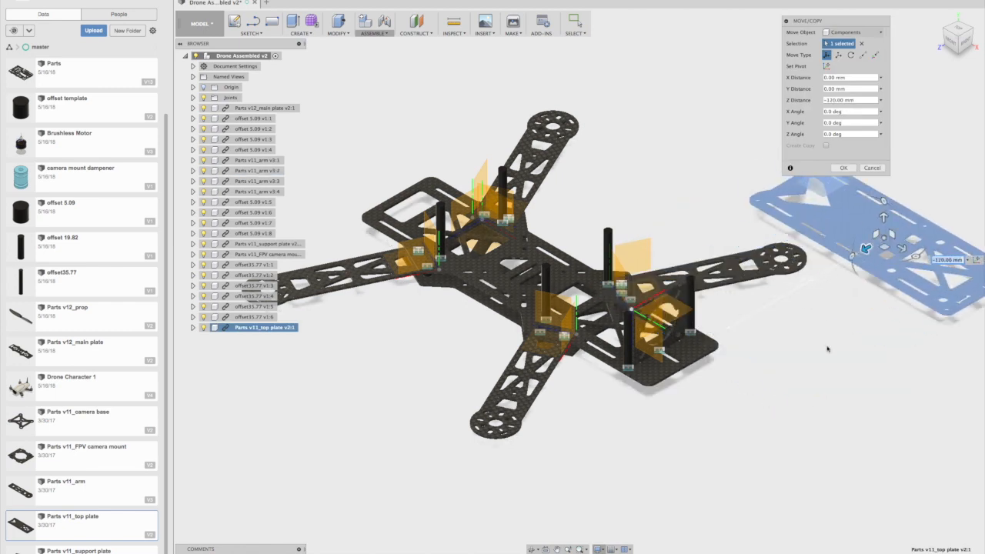
pyautogui.click(844, 167)
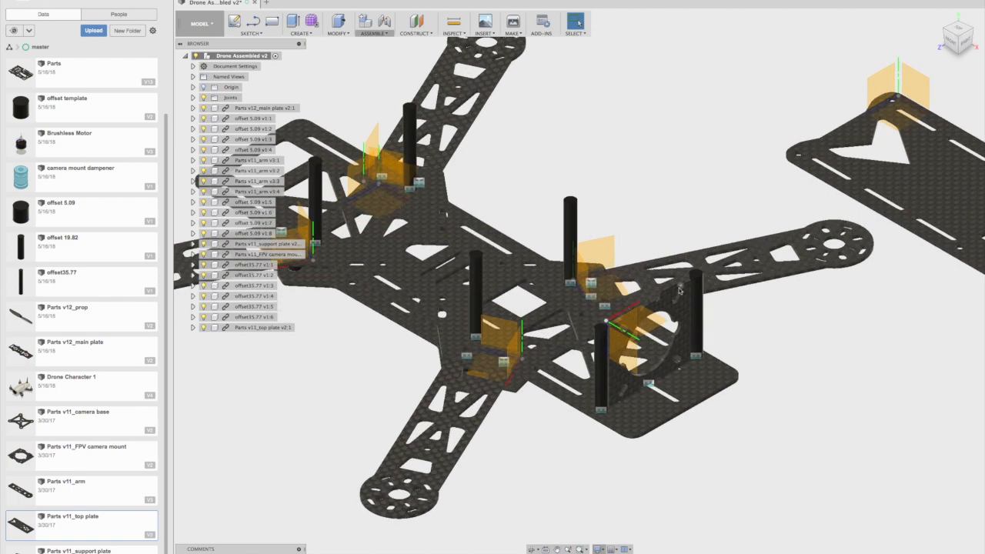
# Examine the camera mount's upper tabs and the adjoining spacers head-on and at an angle
pyautogui.scroll(5, 681, 288)
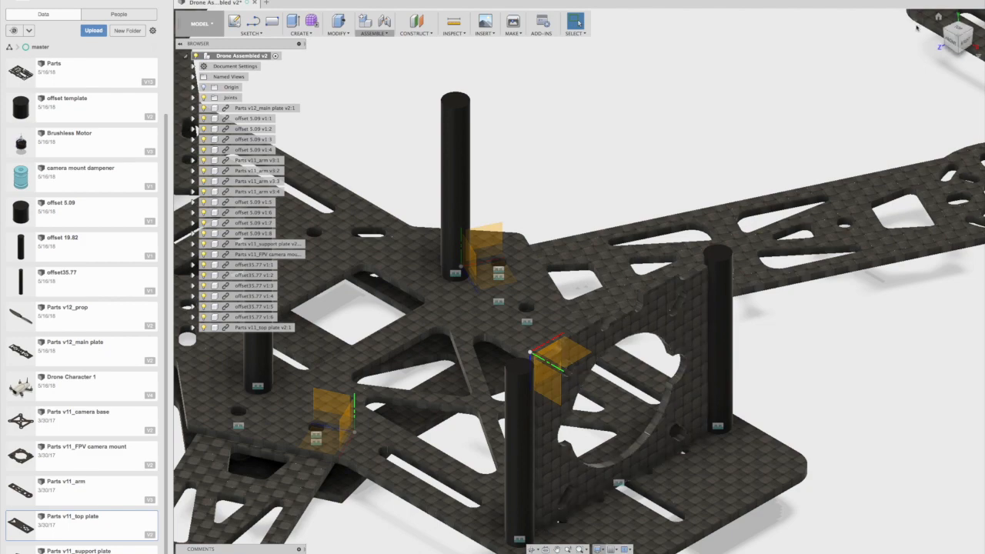
pyautogui.moveTo(964, 47); pyautogui.dragTo(962, 38)
pyautogui.click(967, 38)
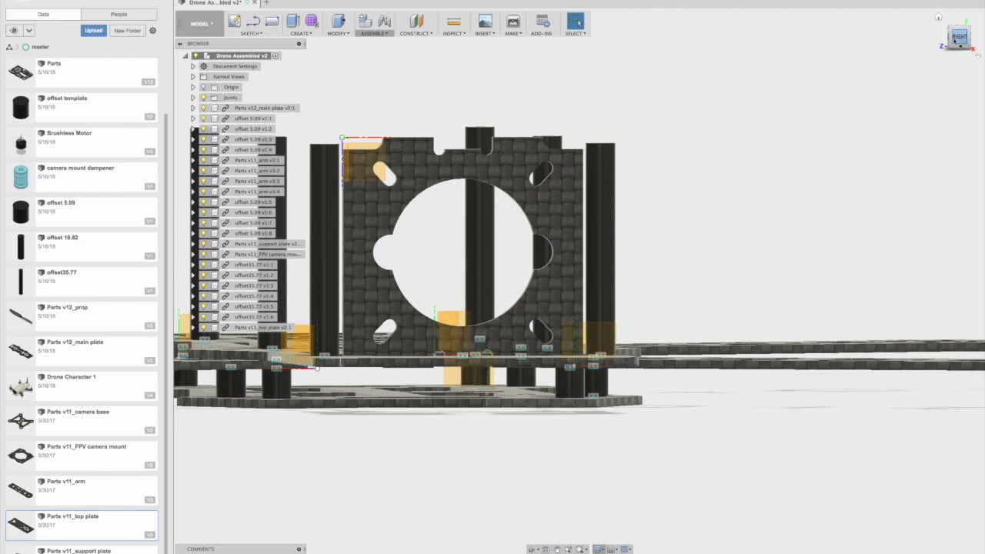
pyautogui.moveTo(949, 44); pyautogui.dragTo(966, 57)
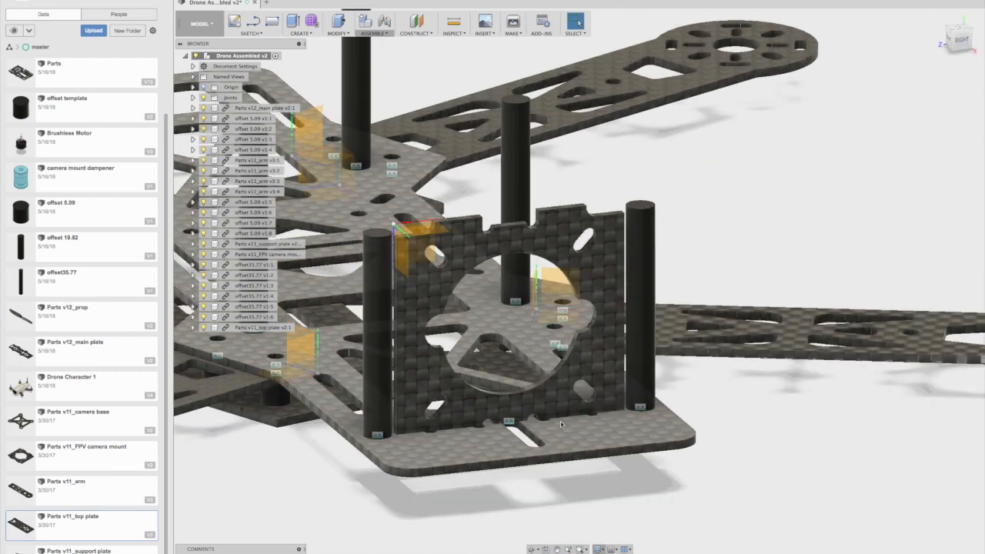
pyautogui.moveTo(960, 38); pyautogui.dragTo(974, 54)
pyautogui.scroll(-3, 862, 124)
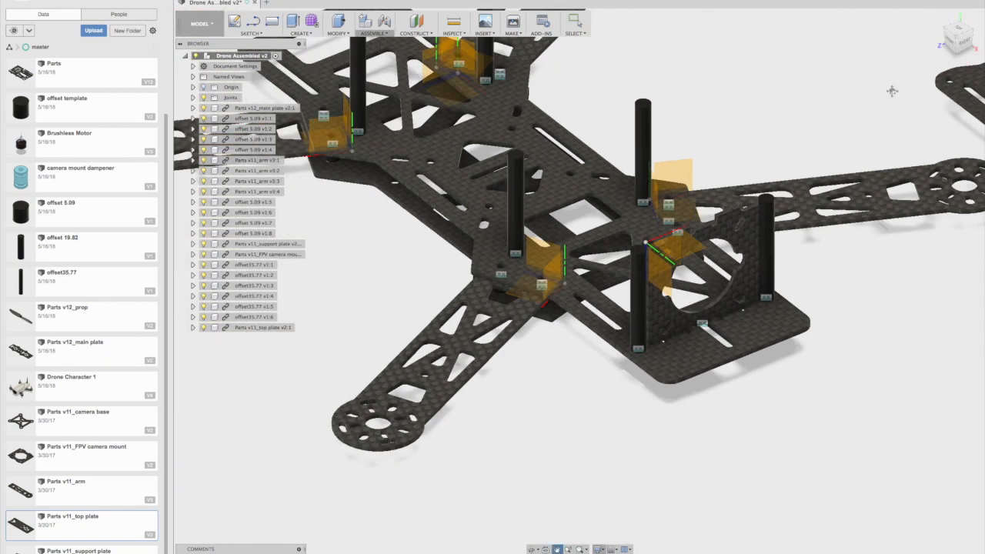
pyautogui.moveTo(894, 92); pyautogui.dragTo(706, 193, button='middle')
pyautogui.scroll(-3, 748, 197)
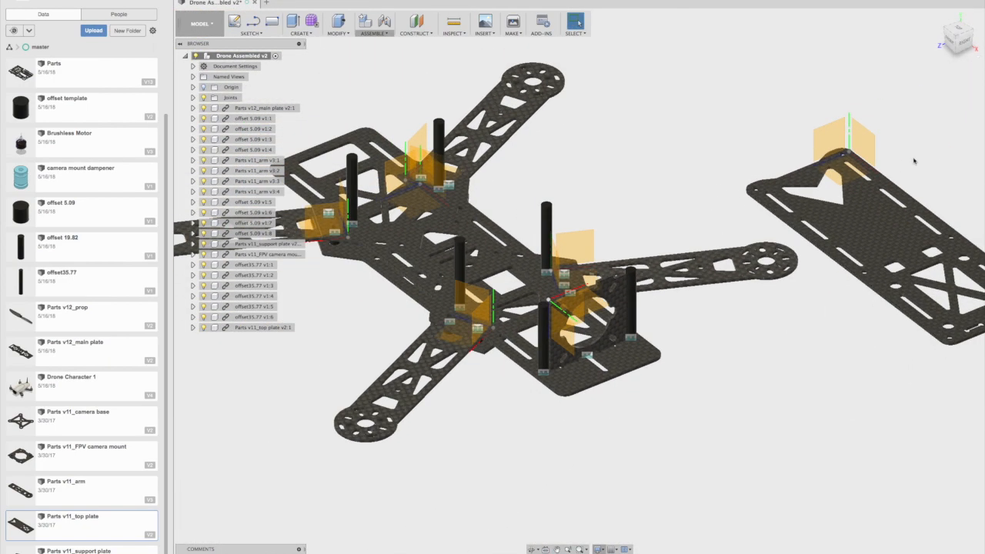
# Start a Rigid joint using the centre of the corner mounting hole on the top plate's underside
pyautogui.scroll(1, 919, 150)
pyautogui.moveTo(918, 149); pyautogui.dragTo(836, 136, button='middle')
pyautogui.scroll(-1, 835, 136)
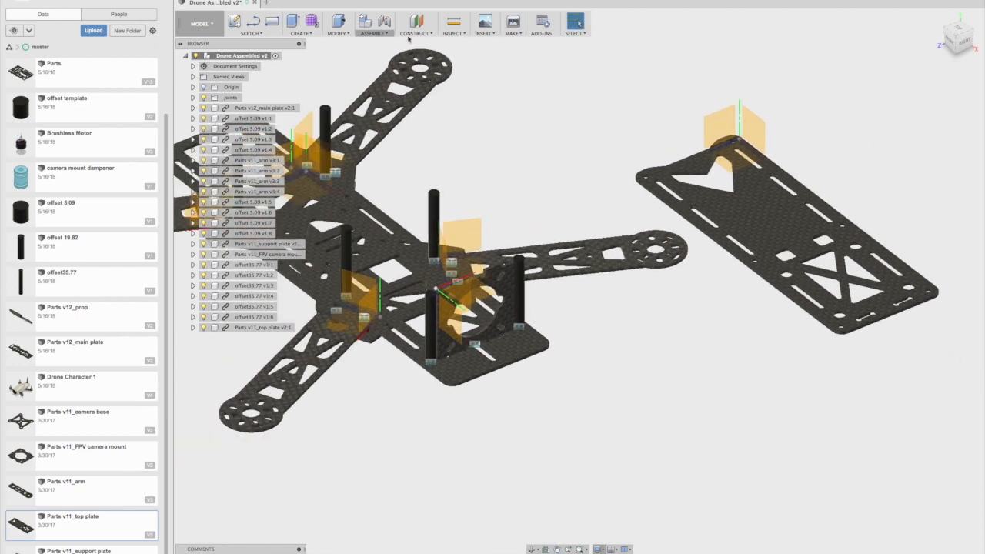
pyautogui.click(374, 31)
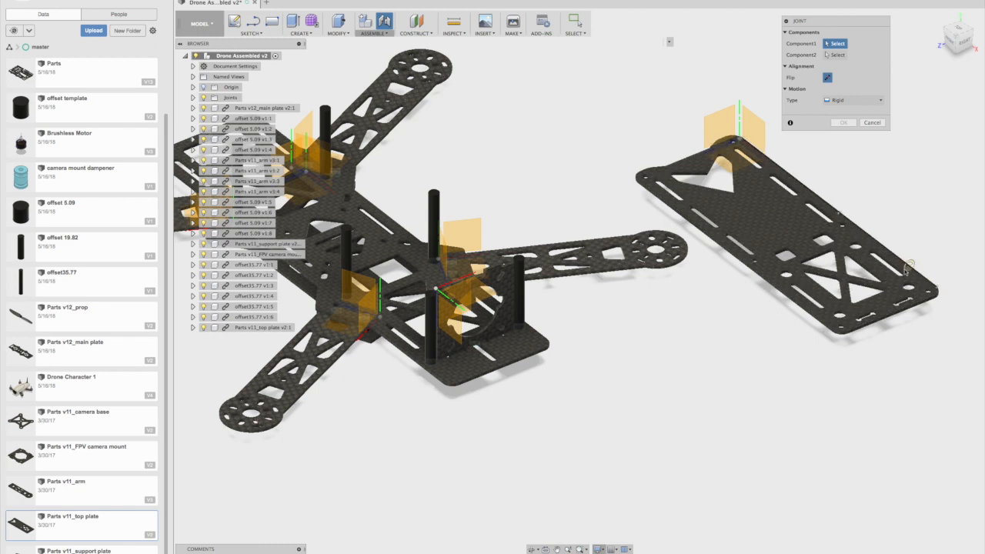
pyautogui.scroll(1, 908, 266)
pyautogui.moveTo(942, 44); pyautogui.dragTo(956, 0)
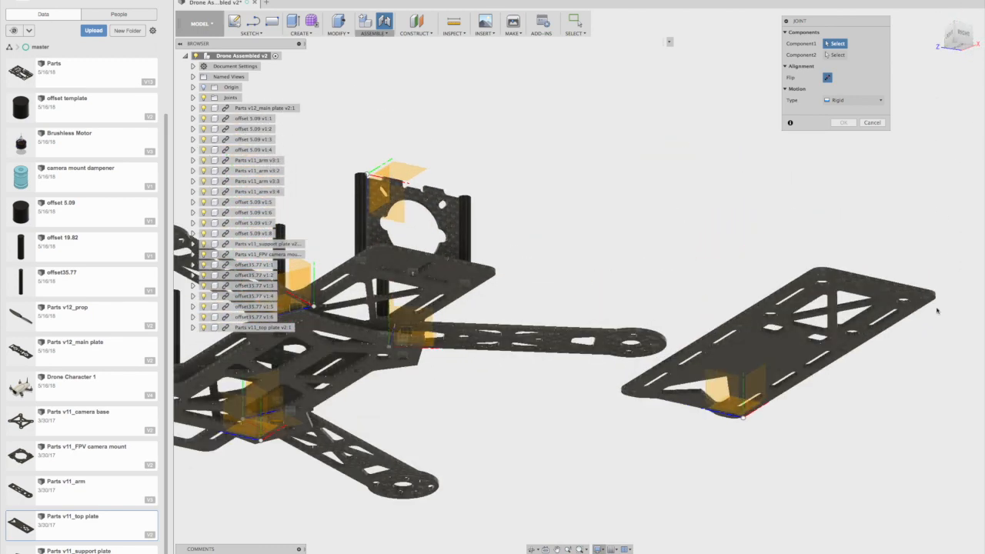
pyautogui.scroll(5, 906, 268)
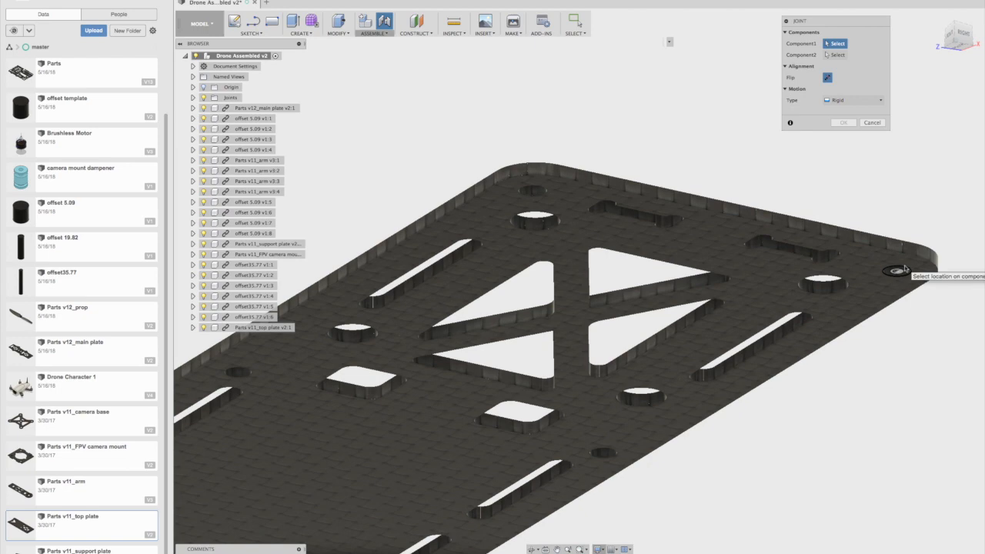
pyautogui.click(905, 267)
# Set the joint's second location to the top centre of the spacer beside the camera mount
pyautogui.moveTo(962, 30); pyautogui.dragTo(959, 62)
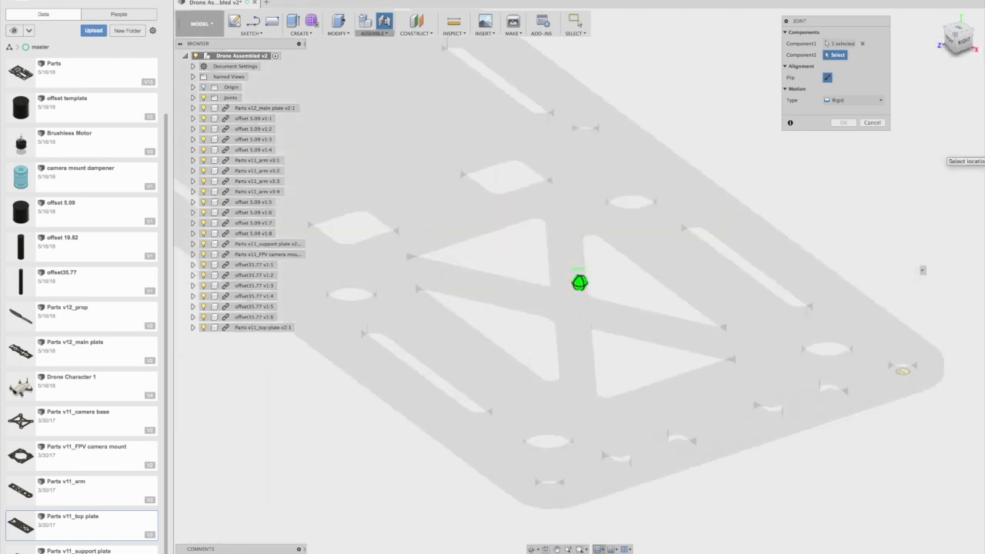
pyautogui.scroll(-4, 816, 237)
pyautogui.scroll(-2, 593, 341)
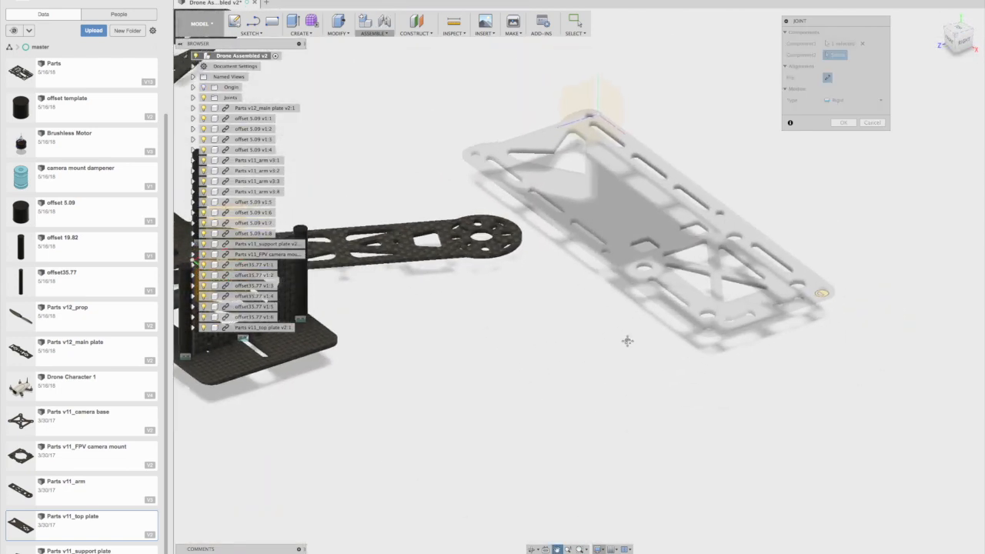
pyautogui.moveTo(593, 341); pyautogui.dragTo(818, 341, button='middle')
pyautogui.scroll(5, 538, 254)
pyautogui.scroll(2, 532, 220)
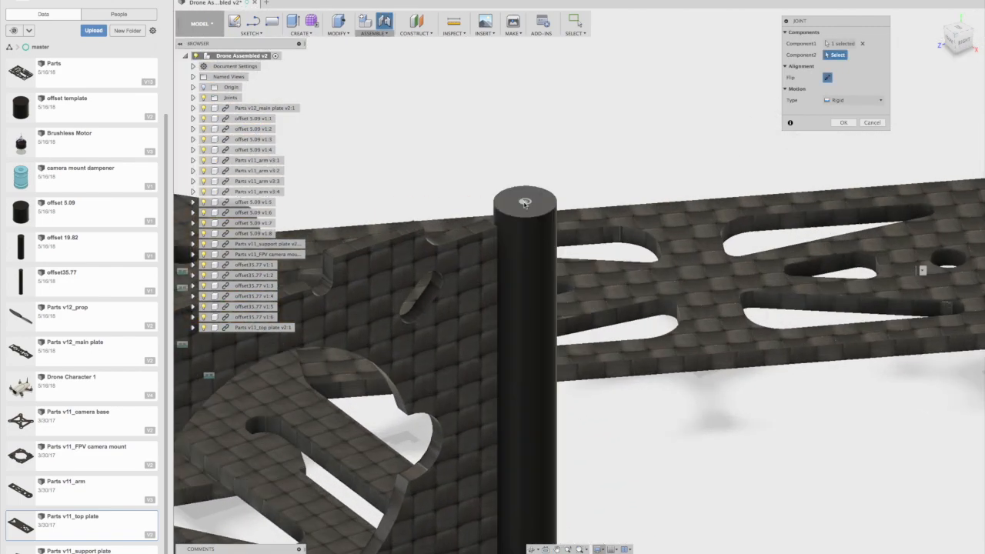
pyautogui.click(531, 202)
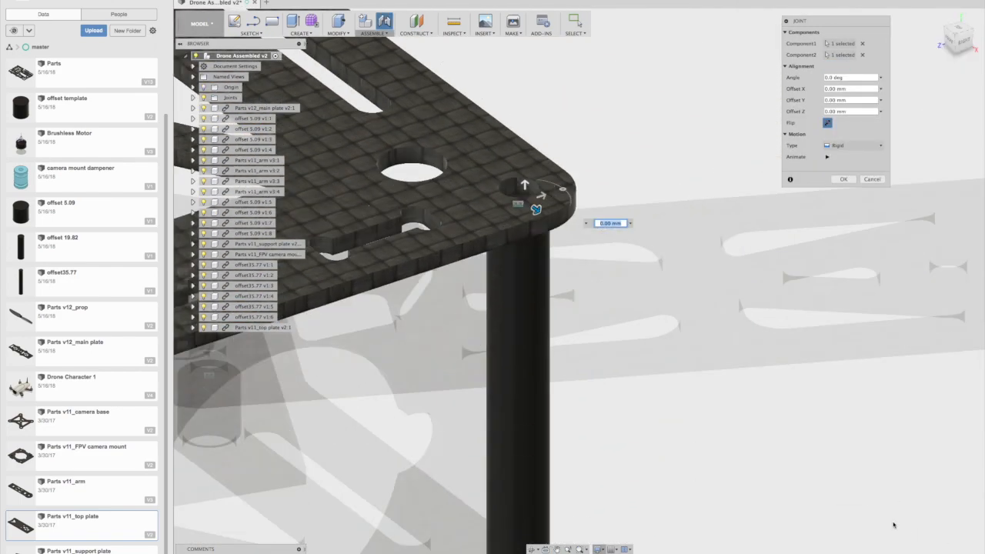
# Check the top plate's alignment from above and from the side, and finish the Rigid joint with zero offsets
pyautogui.scroll(-4, 864, 493)
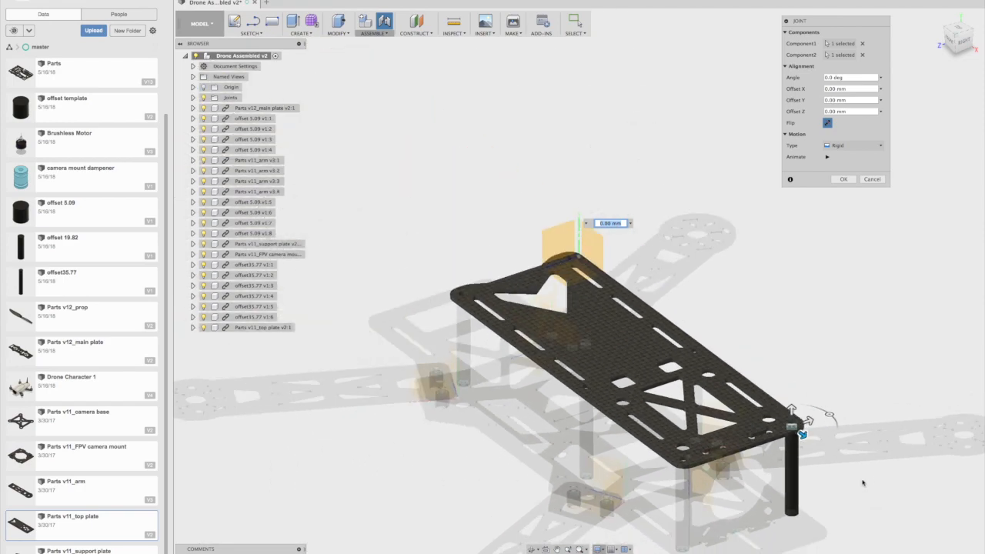
pyautogui.click(957, 30)
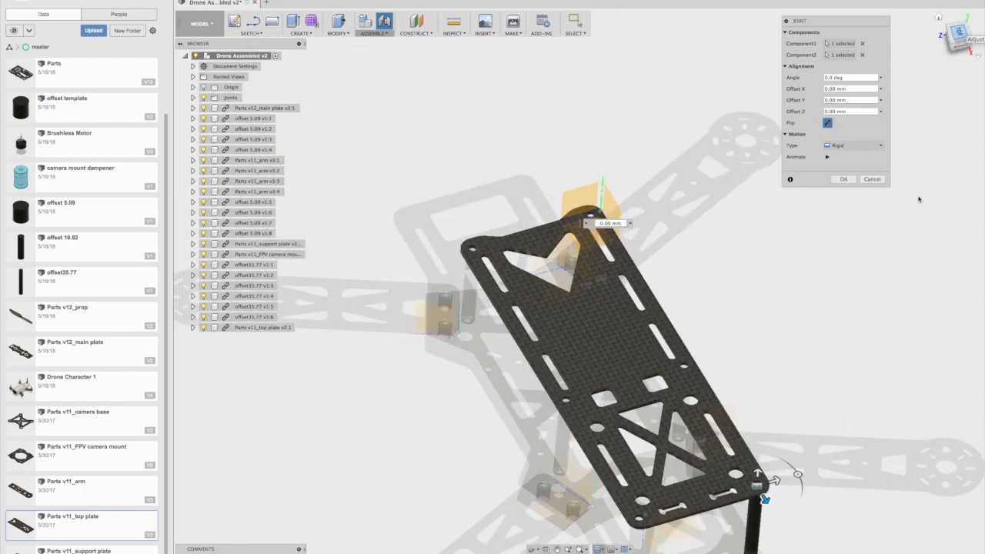
pyautogui.moveTo(722, 384); pyautogui.dragTo(716, 254, button='middle')
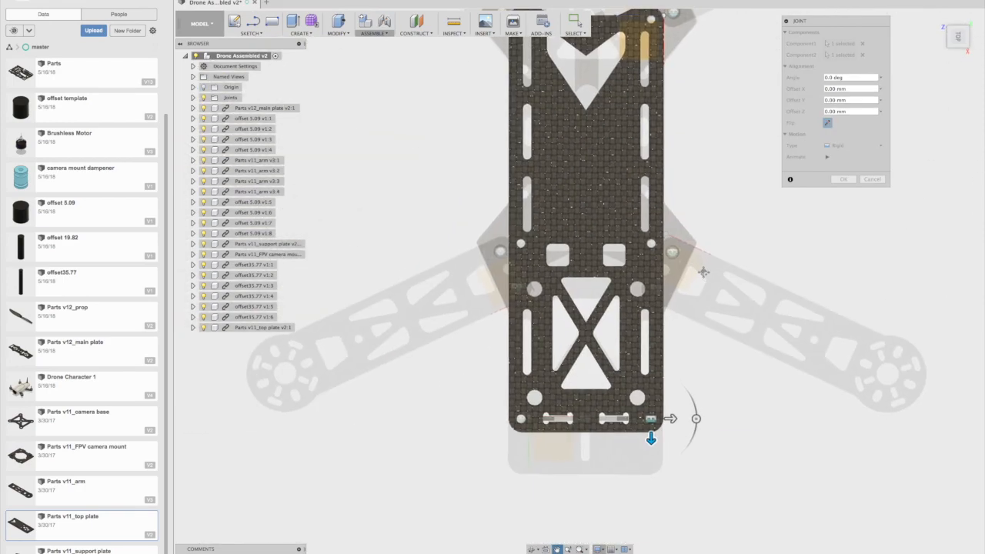
pyautogui.click(959, 53)
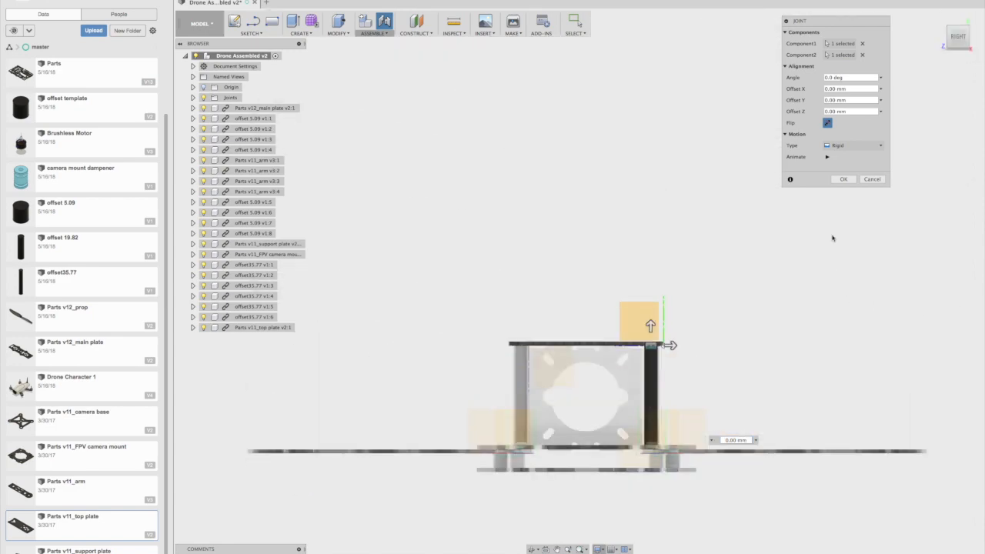
pyautogui.click(843, 178)
# Inspect how the top plate sits on the spacers and camera mount from several angles, ending at the home view
pyautogui.moveTo(958, 37); pyautogui.dragTo(984, 60)
pyautogui.scroll(-3, 690, 208)
pyautogui.moveTo(722, 189); pyautogui.dragTo(787, 159, button='middle')
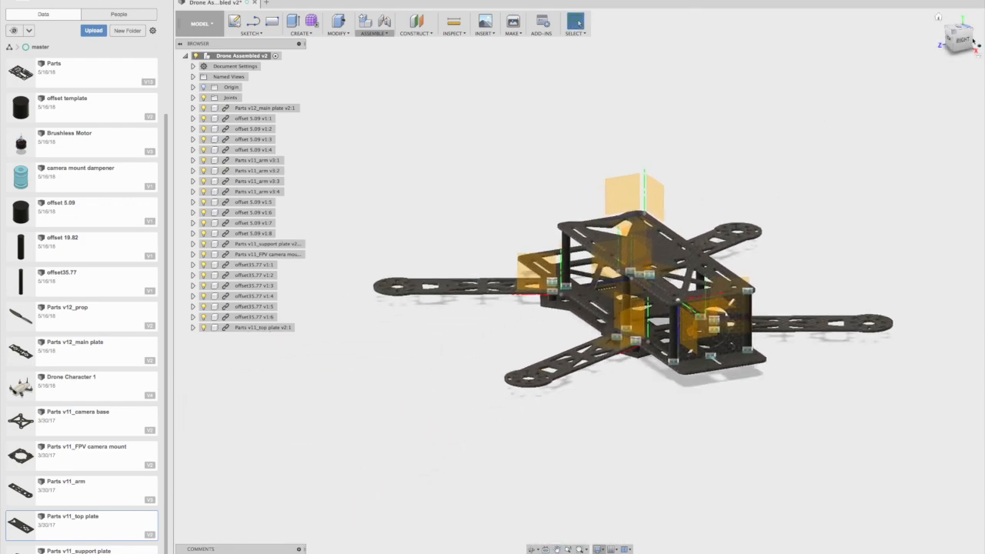
pyautogui.moveTo(962, 44); pyautogui.dragTo(956, 36)
pyautogui.moveTo(707, 108); pyautogui.dragTo(670, 134, button='middle')
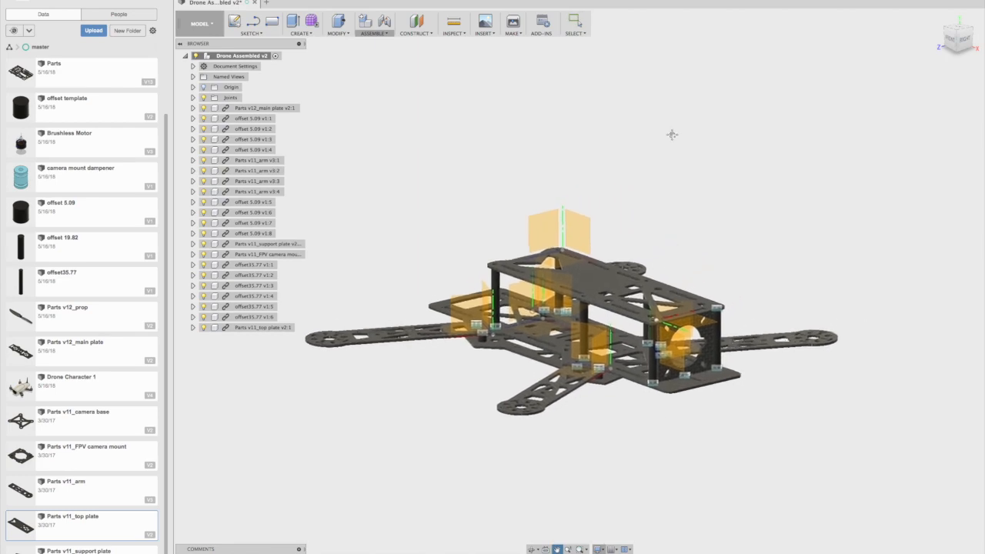
pyautogui.click(937, 17)
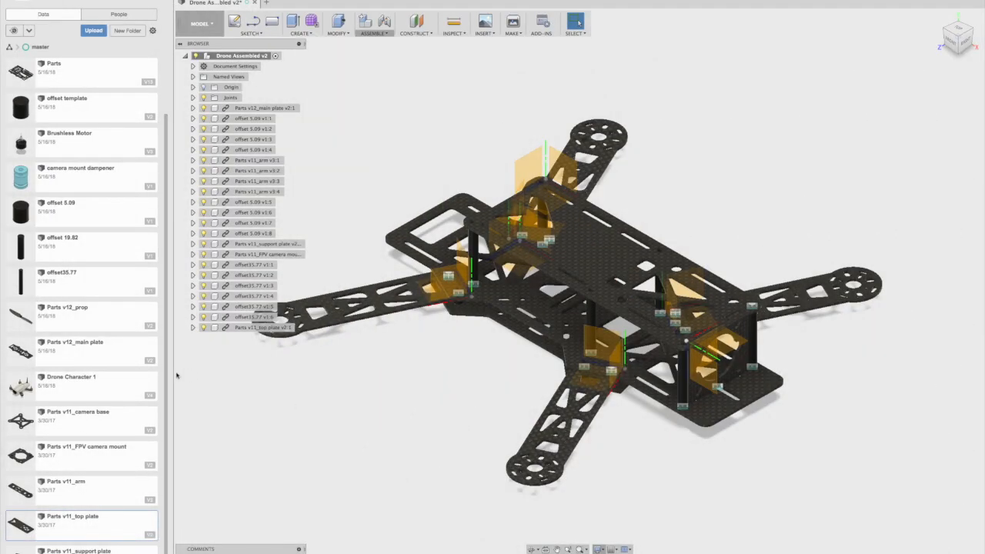
# Insert the Brushless Motor into the drone assembly and place it clear of the frame near one arm's end
pyautogui.scroll(2, 85, 321)
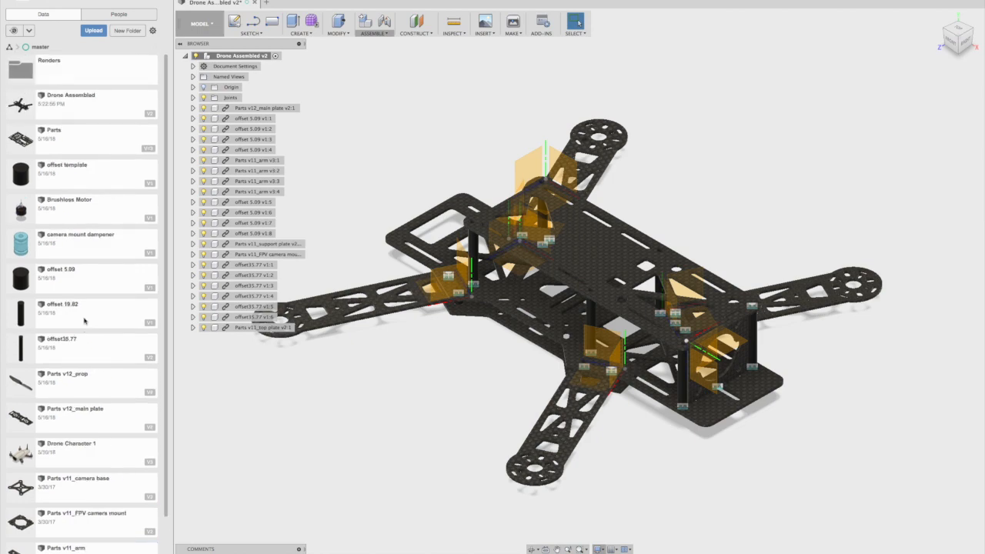
pyautogui.rightClick(75, 208)
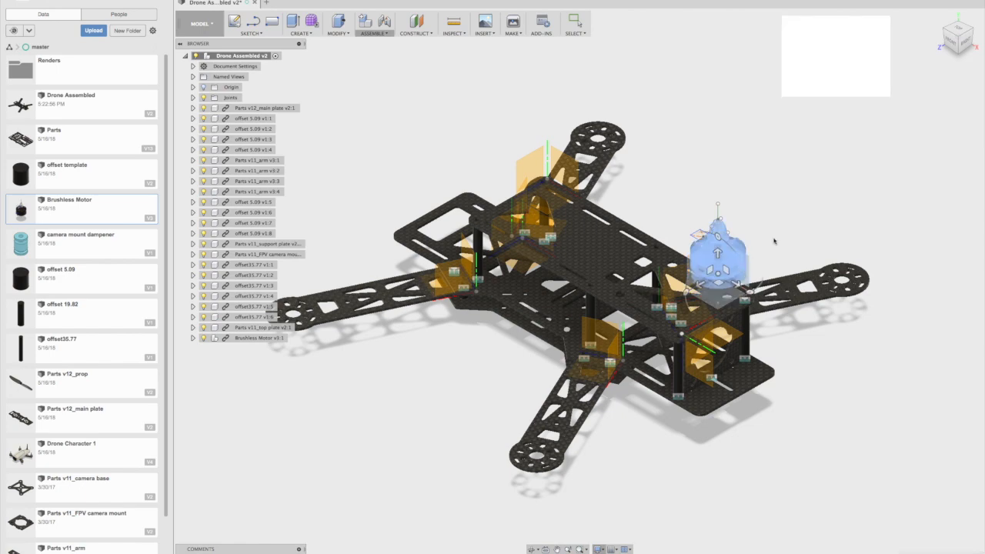
pyautogui.moveTo(726, 265); pyautogui.dragTo(775, 241)
pyautogui.press('Return')
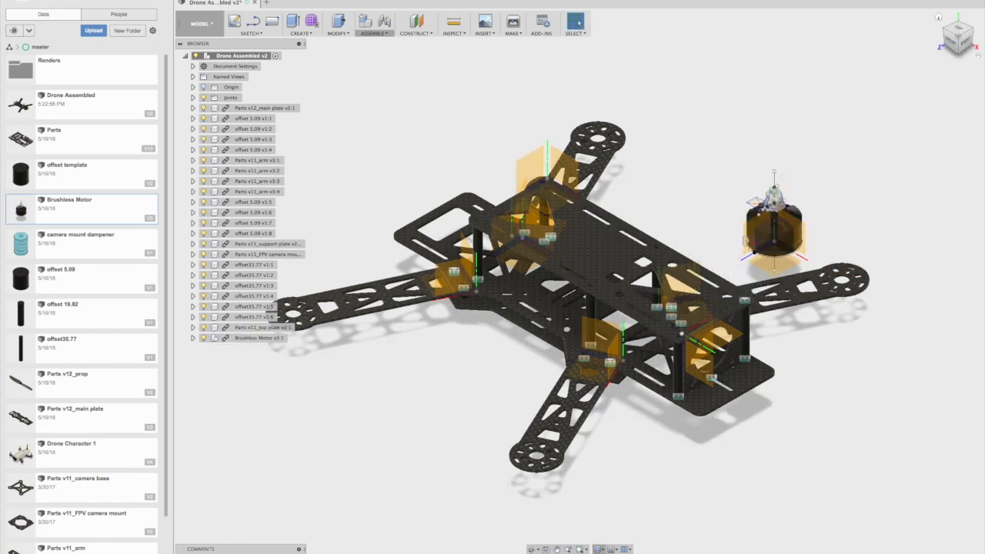
# Start a Rigid joint using the centre point on the brushless motor's underside as the first location
pyautogui.click(967, 43)
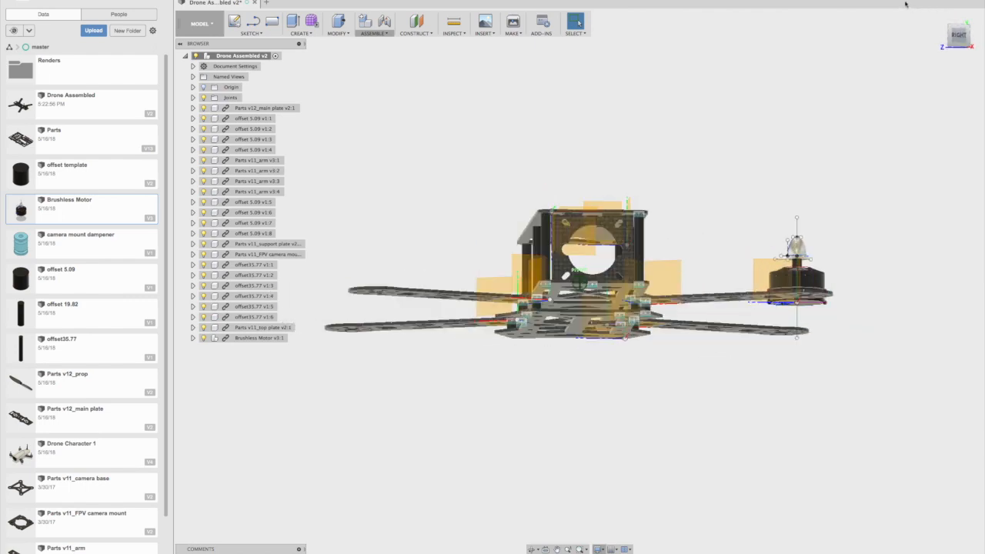
pyautogui.keyDown('shift'); pyautogui.moveTo(917, 23); pyautogui.dragTo(834, 316, button='middle'); pyautogui.keyUp('shift')
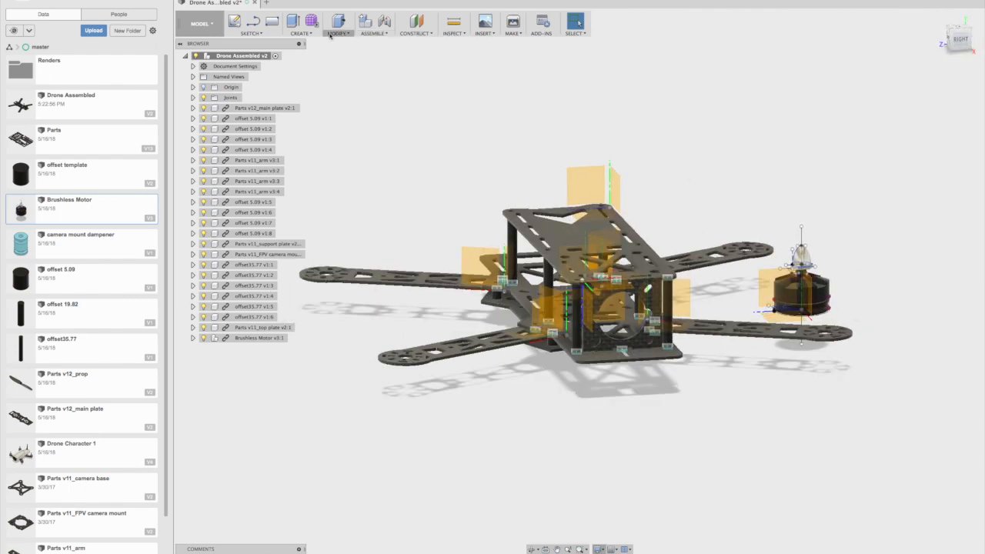
pyautogui.click(384, 35)
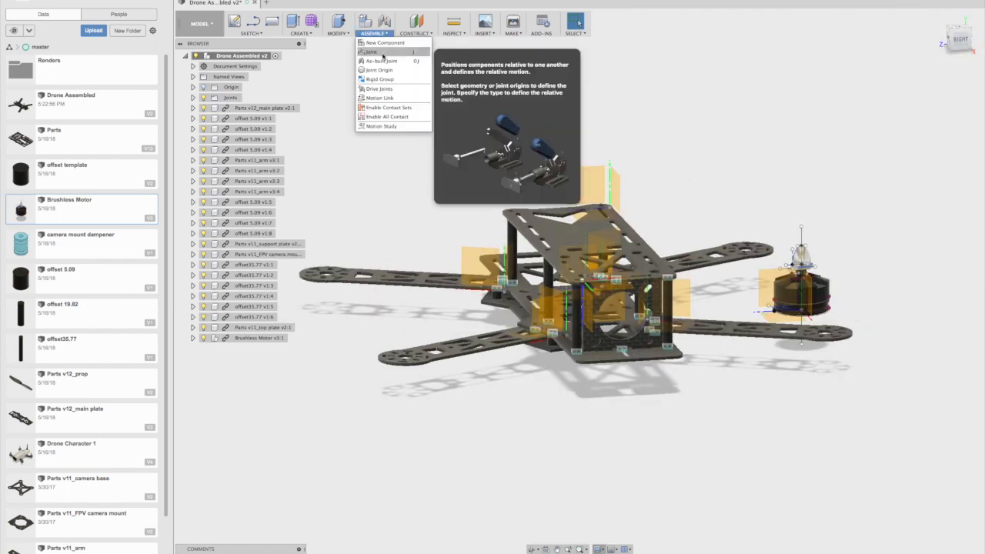
pyautogui.click(372, 51)
pyautogui.keyDown('shift'); pyautogui.moveTo(846, 431); pyautogui.dragTo(822, 331, button='middle'); pyautogui.keyUp('shift')
pyautogui.scroll(5, 816, 323)
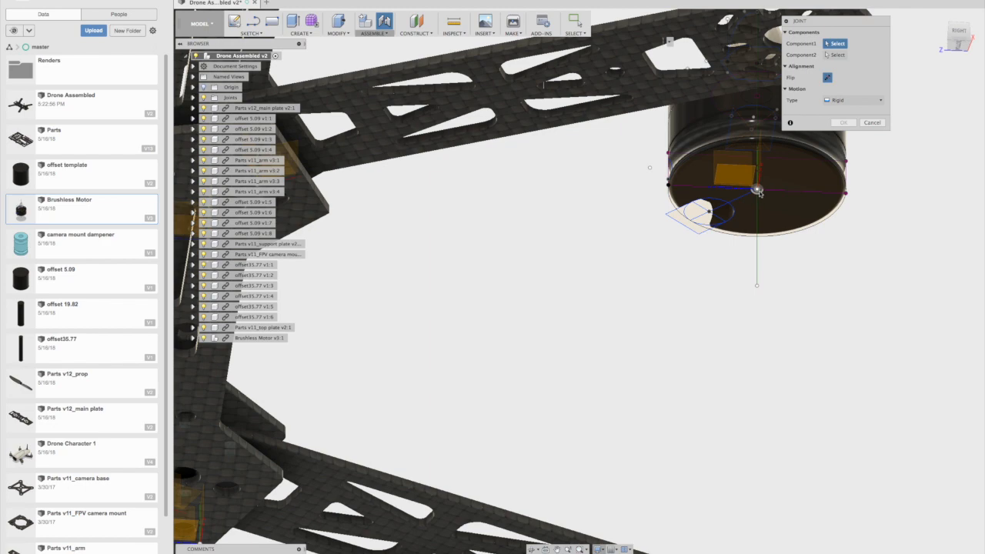
pyautogui.click(756, 190)
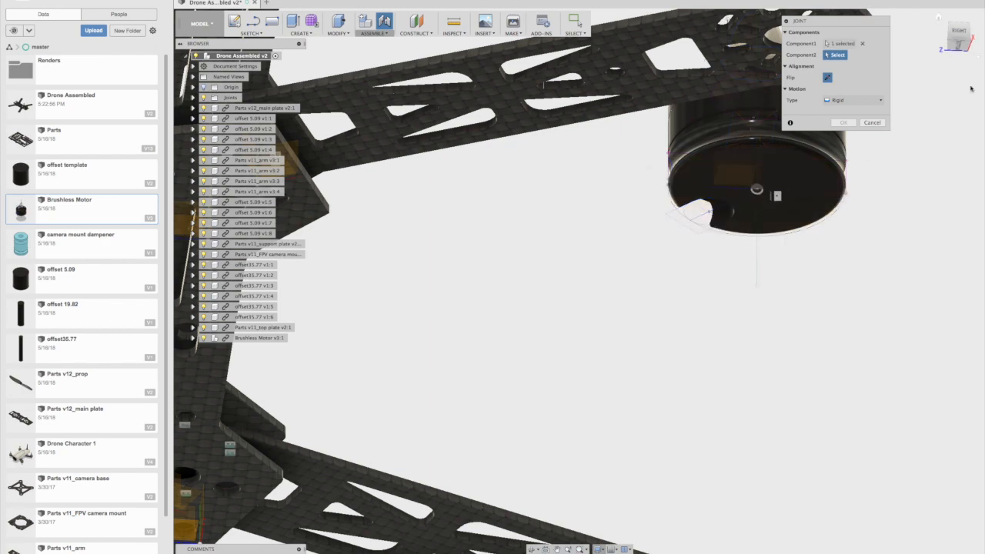
# Clear the joint's first location and use the outer circular edge of the motor's underside instead
pyautogui.click(955, 43)
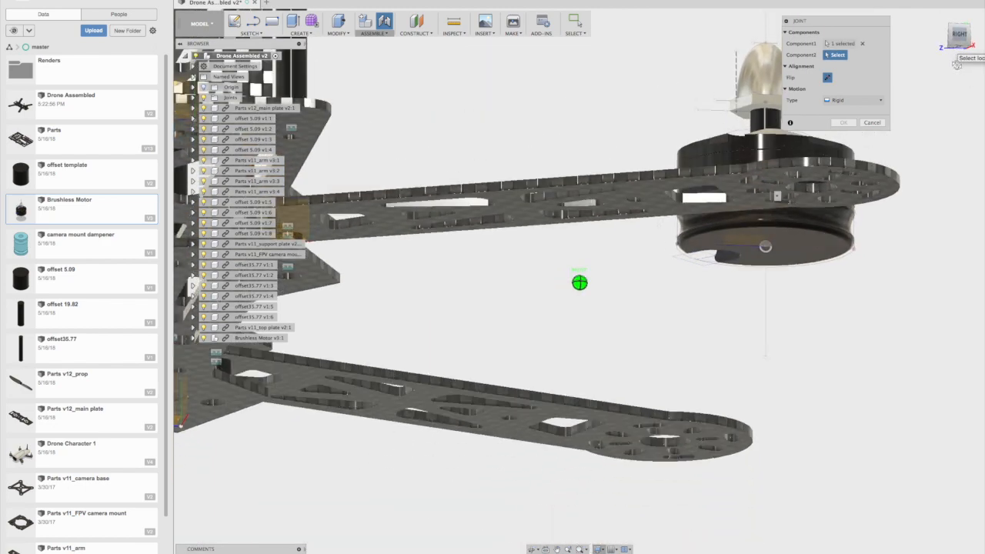
pyautogui.moveTo(956, 44); pyautogui.dragTo(957, 28)
pyautogui.click(862, 44)
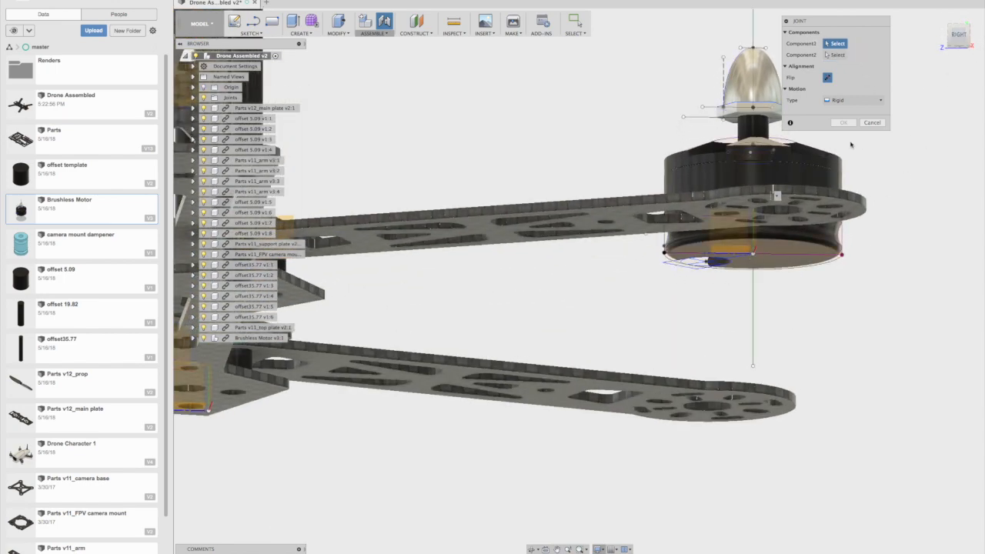
pyautogui.moveTo(960, 34); pyautogui.dragTo(959, 20)
pyautogui.moveTo(797, 215); pyautogui.dragTo(739, 302, button='middle')
pyautogui.scroll(3, 678, 237)
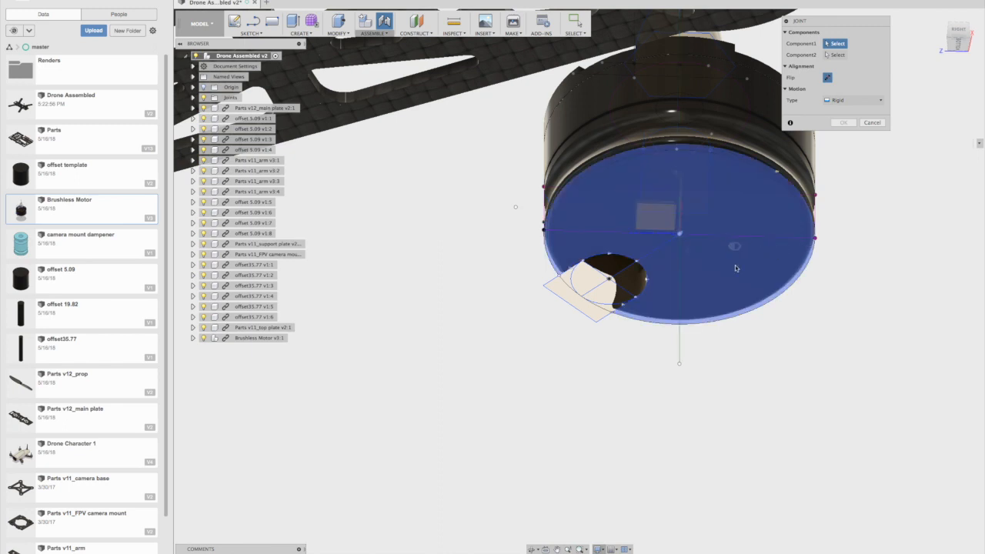
pyautogui.click(771, 305)
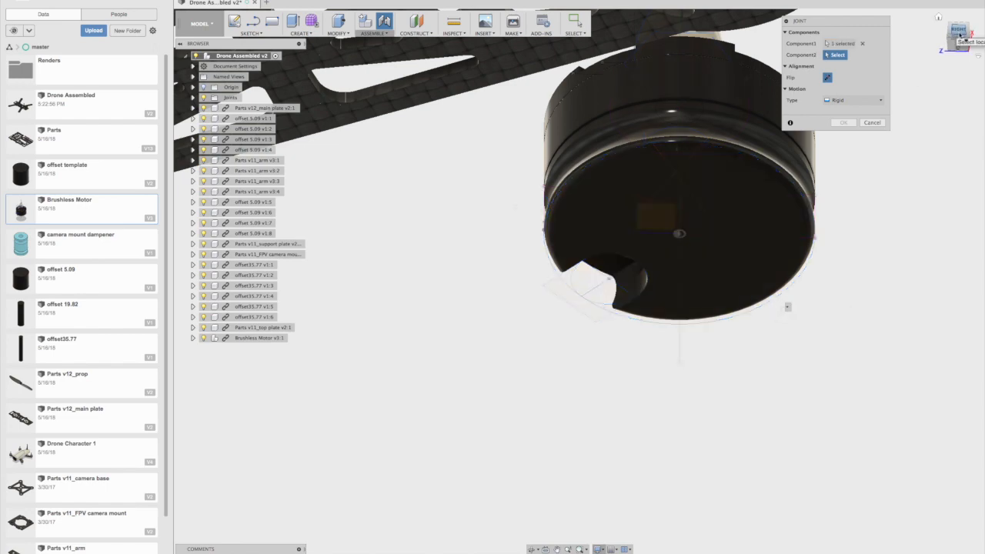
# Set the second location to the large centre hole in the arm's end and finish the Rigid joint with zero offsets
pyautogui.click(967, 60)
pyautogui.keyDown('shift'); pyautogui.moveTo(968, 60); pyautogui.dragTo(789, 54, button='middle'); pyautogui.keyUp('shift')
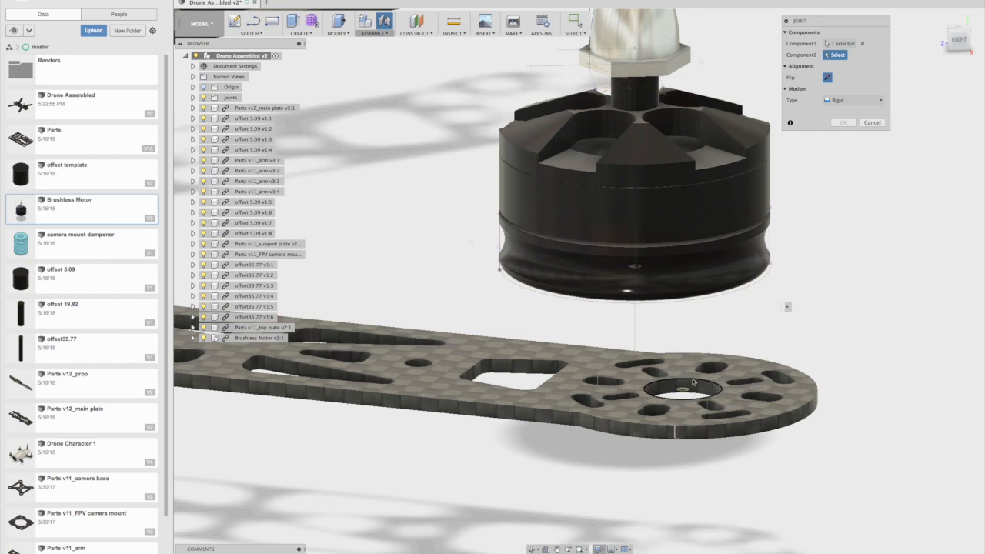
pyautogui.click(692, 382)
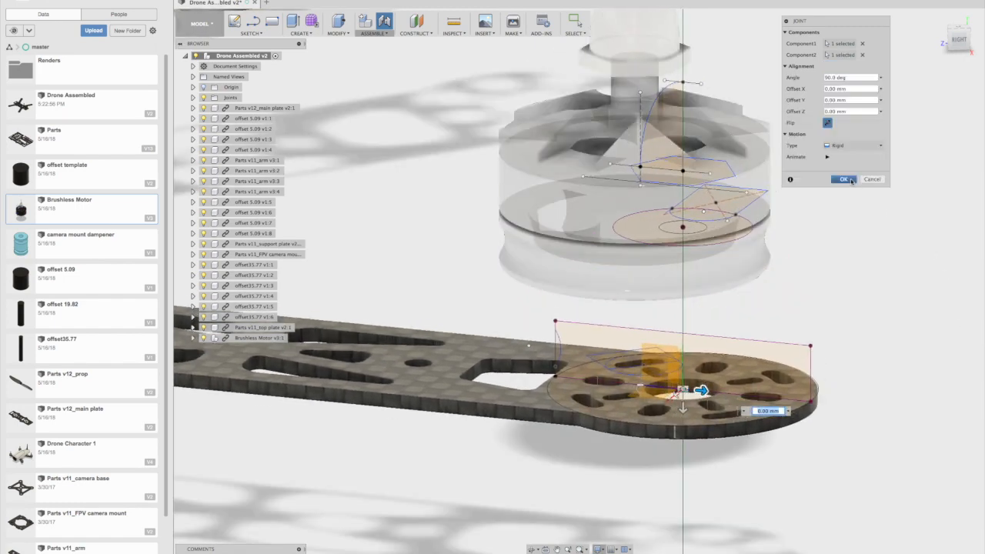
pyautogui.click(845, 179)
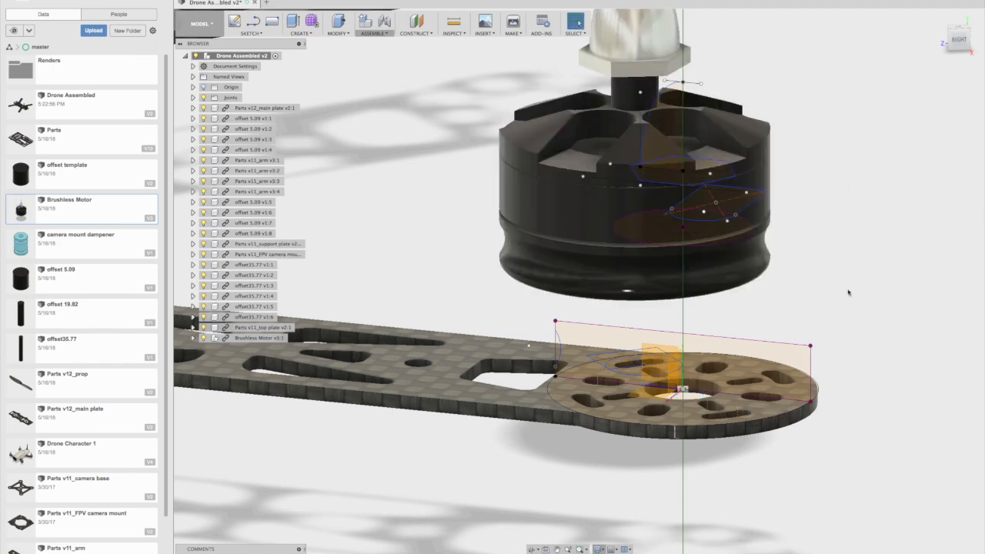
# Start another Rigid joint with its first location on the underside of the motor base left above the arm
pyautogui.scroll(-5, 823, 115)
pyautogui.moveTo(882, 151); pyautogui.dragTo(750, 198, button='middle')
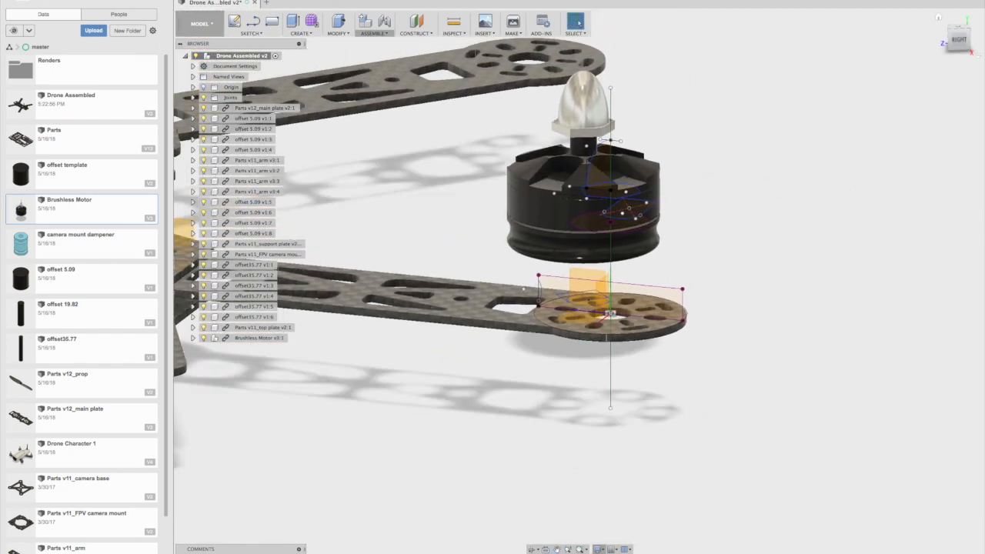
pyautogui.rightClick(904, 110)
pyautogui.click(911, 82)
pyautogui.moveTo(960, 46); pyautogui.dragTo(953, 27)
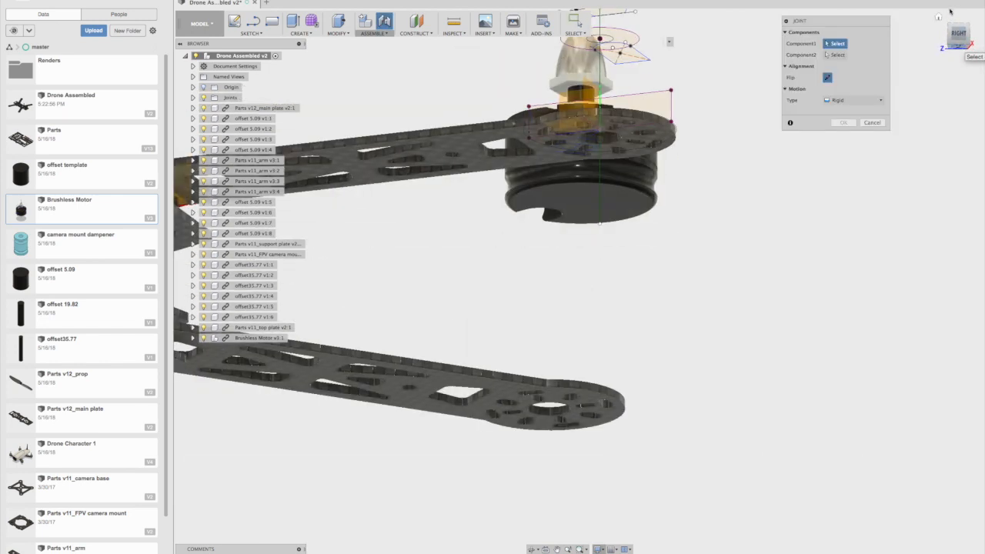
pyautogui.click(608, 188)
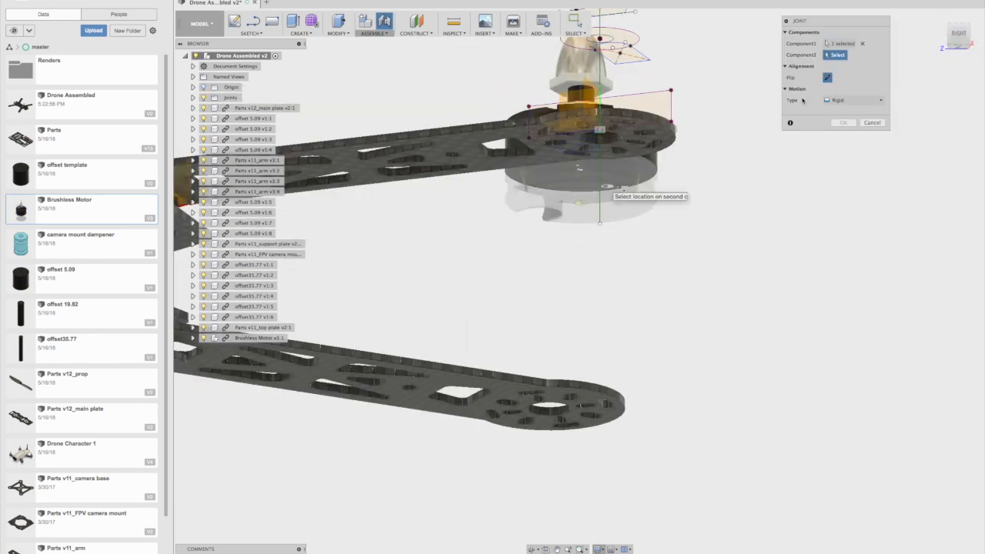
# Attach the motor base to the top edge of the arm's large centre hole, finishing the Rigid joint with zero offsets
pyautogui.click(958, 39)
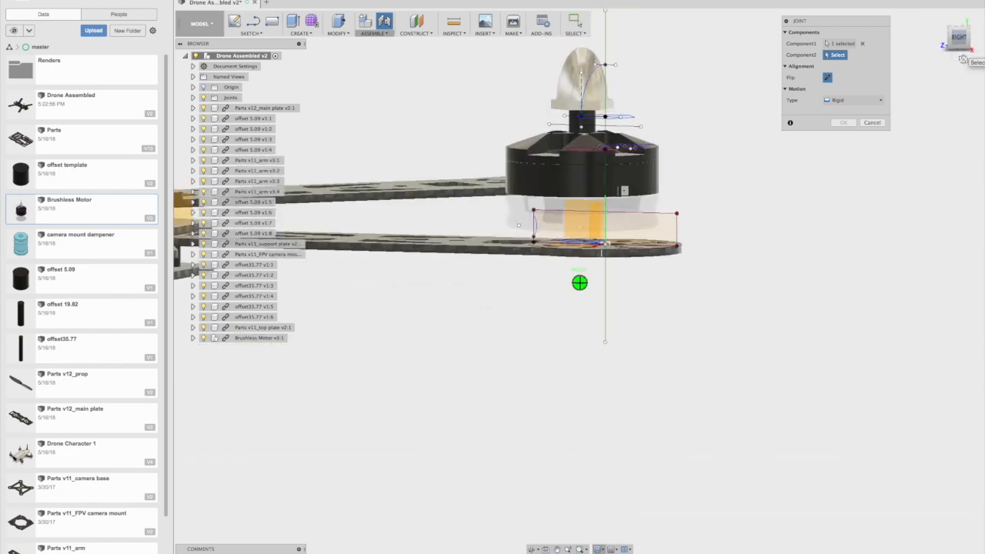
pyautogui.click(963, 56)
pyautogui.moveTo(962, 53); pyautogui.dragTo(955, 56)
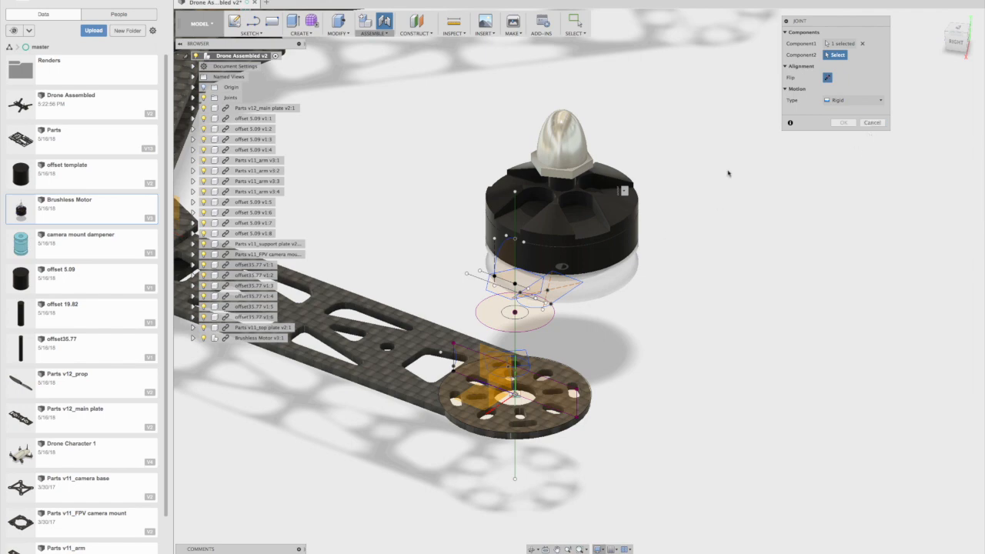
pyautogui.click(956, 42)
pyautogui.moveTo(945, 44); pyautogui.dragTo(968, 63)
pyautogui.scroll(3, 596, 360)
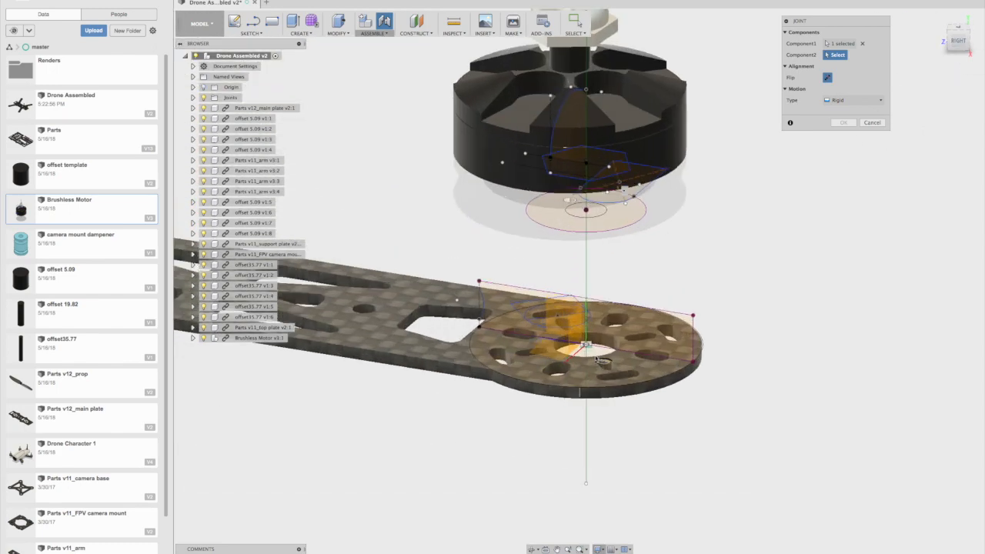
pyautogui.scroll(2, 603, 360)
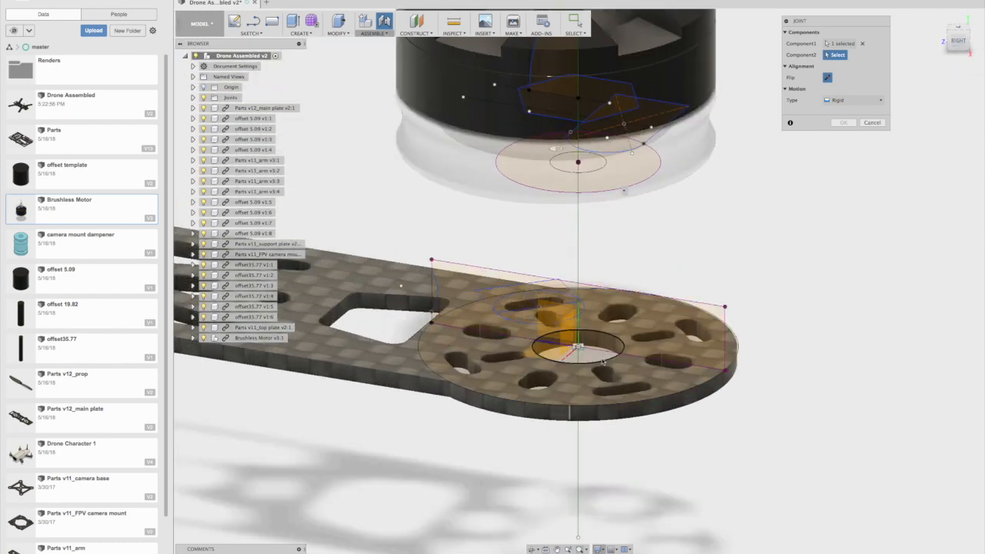
pyautogui.click(601, 361)
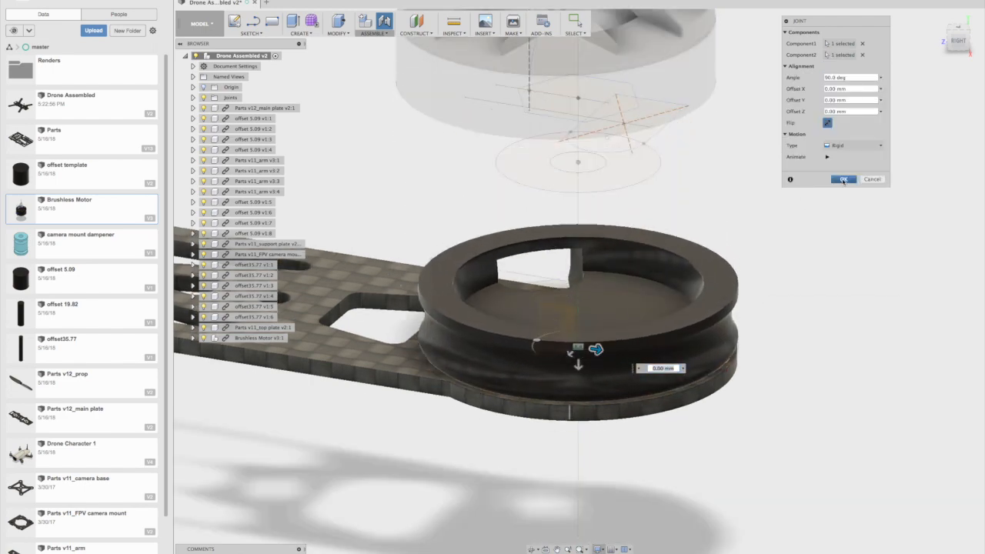
pyautogui.click(844, 180)
# Save a new version of the Drone Assembled design with the description User Saved
pyautogui.scroll(-3, 657, 294)
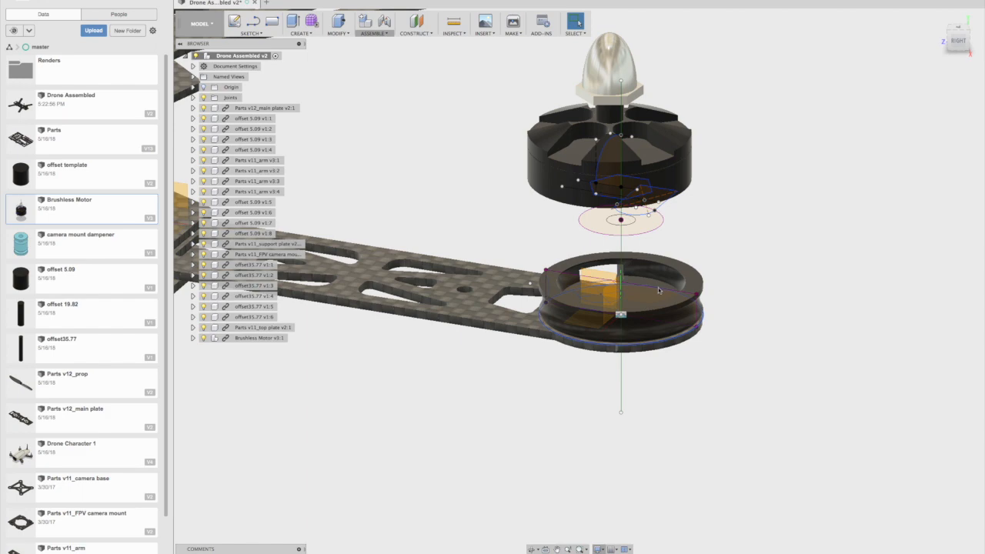
pyautogui.moveTo(958, 38)
pyautogui.mouseDown()
pyautogui.moveTo(958, 18)
pyautogui.moveTo(956, 43)
pyautogui.mouseUp()
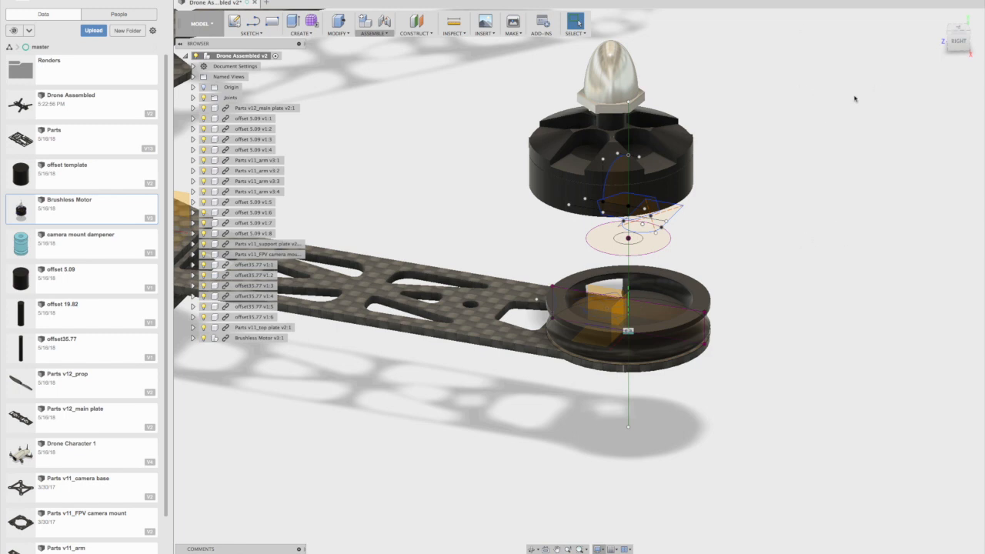
pyautogui.press('super+s')
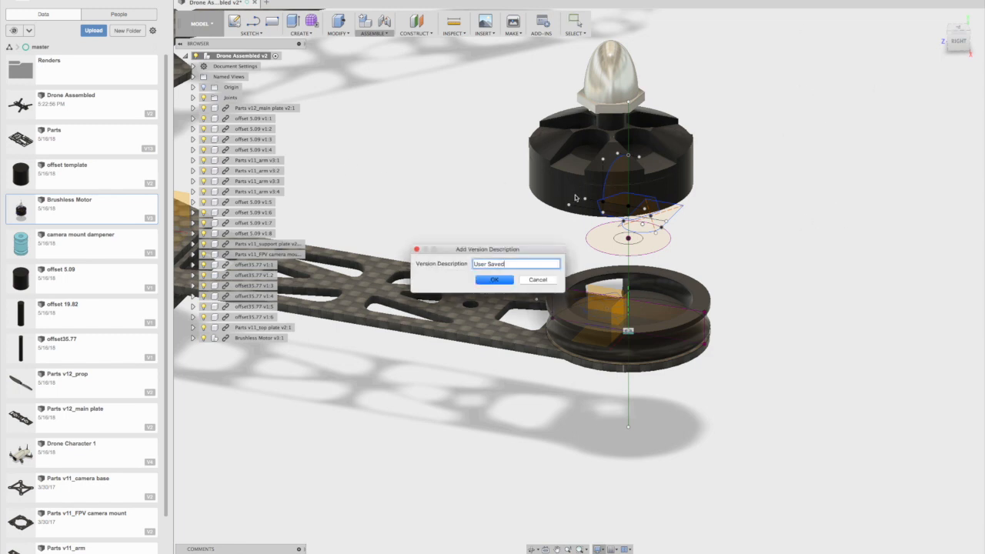
pyautogui.click(507, 278)
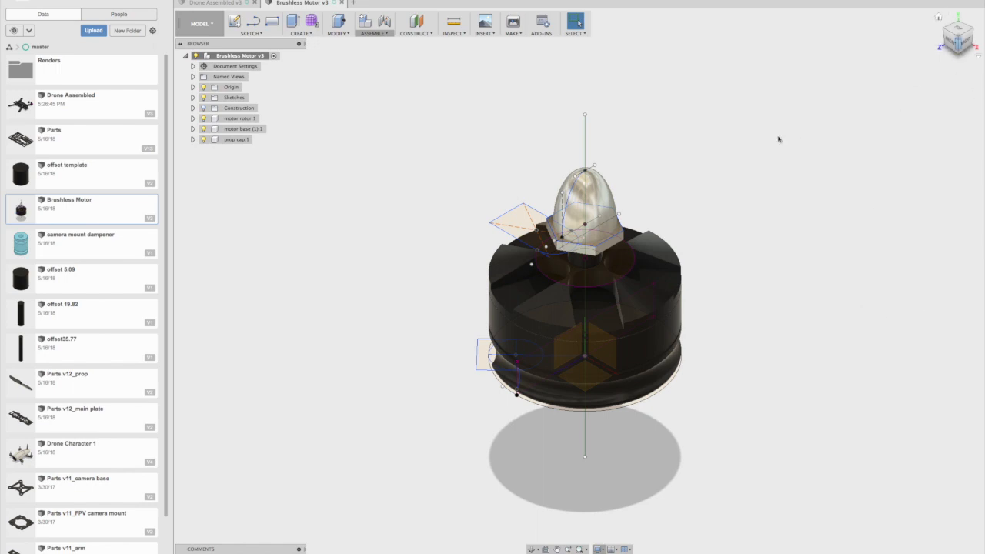
# Create a Rigid as-built joint between the motor rotor and the motor base in the Brushless Motor design
pyautogui.moveTo(956, 48)
pyautogui.mouseDown()
pyautogui.moveTo(932, 5)
pyautogui.moveTo(959, 15)
pyautogui.moveTo(959, 27)
pyautogui.mouseUp()
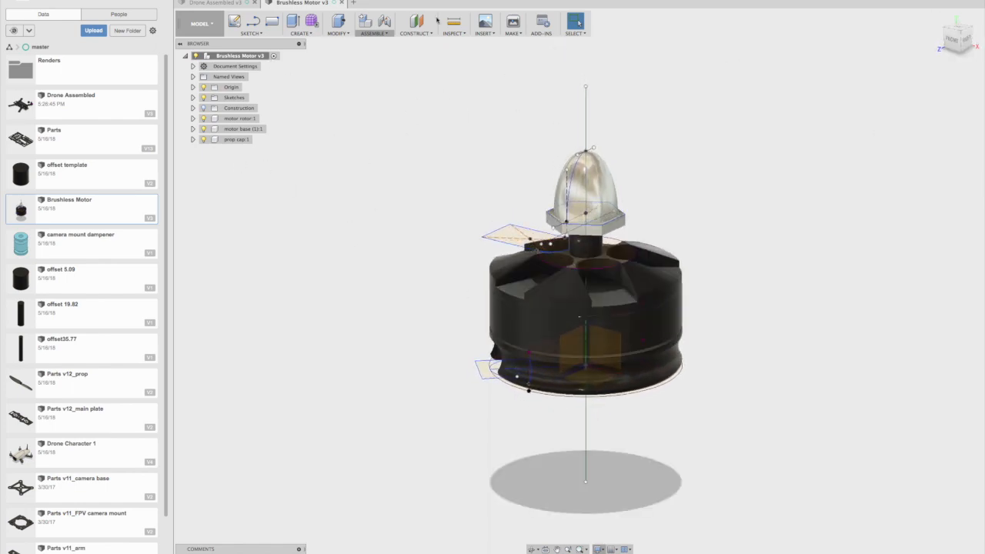
pyautogui.click(383, 35)
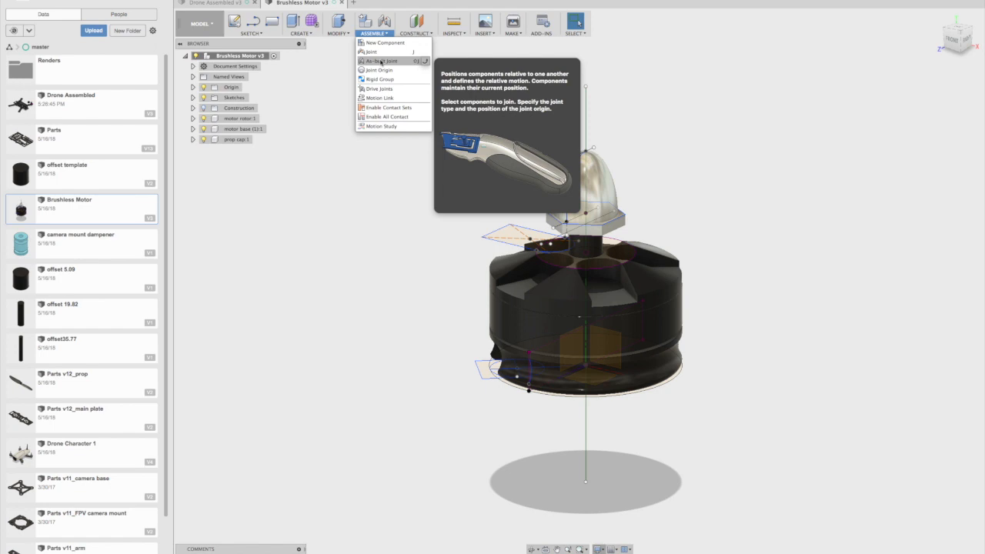
pyautogui.click(288, 174)
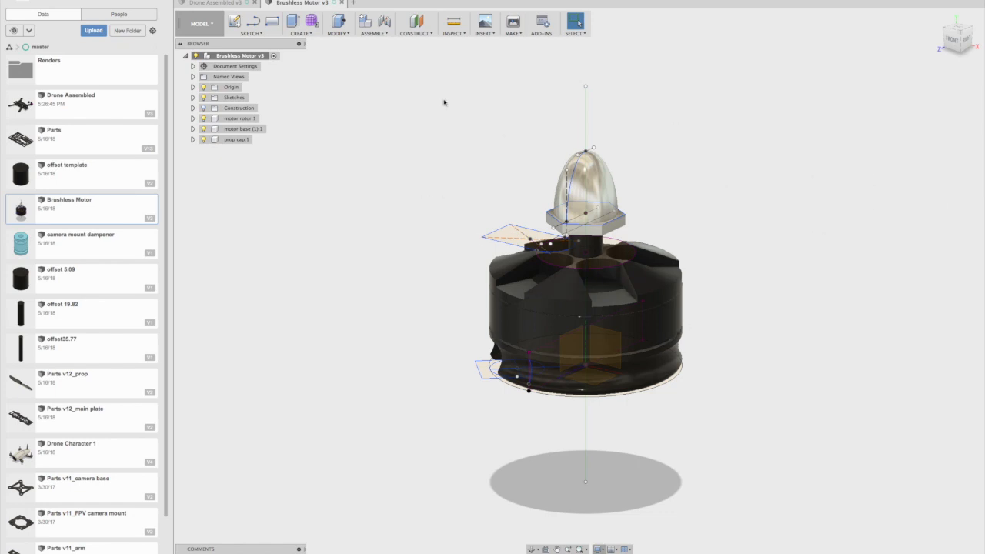
pyautogui.click(376, 34)
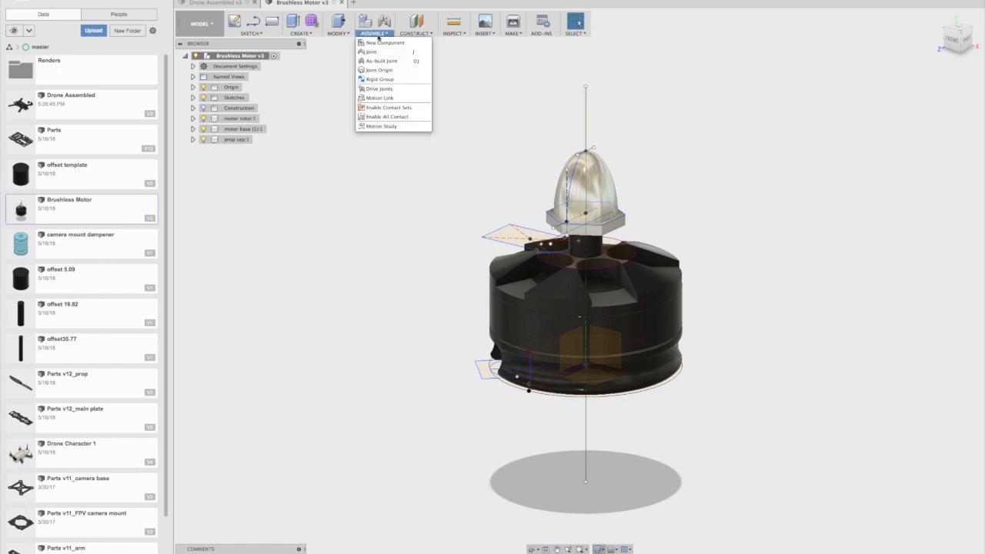
pyautogui.click(382, 61)
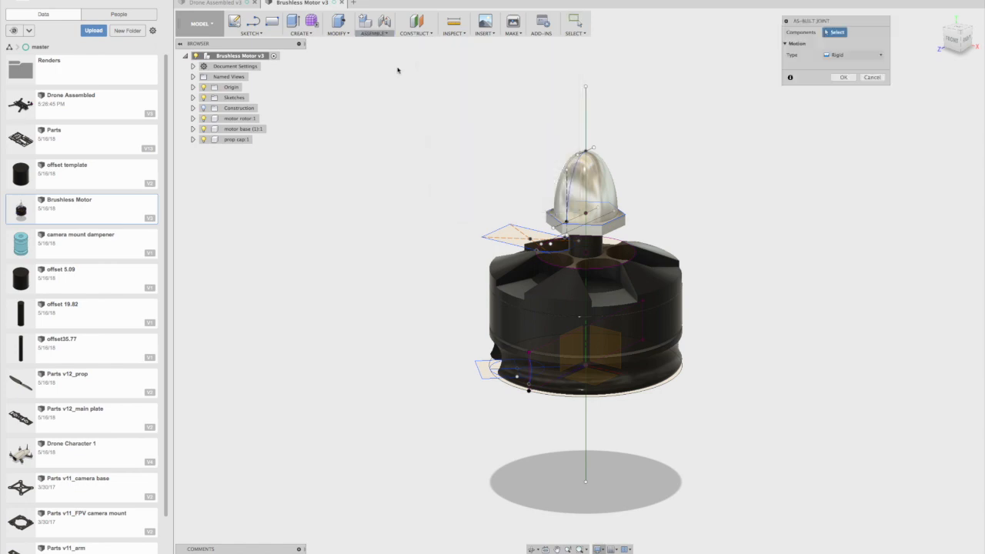
pyautogui.click(654, 287)
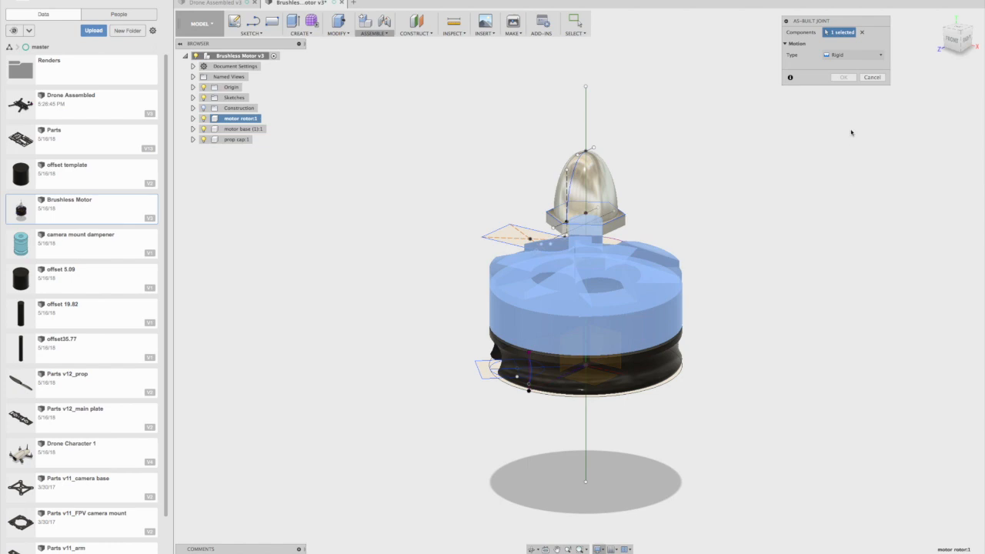
pyautogui.click(692, 360)
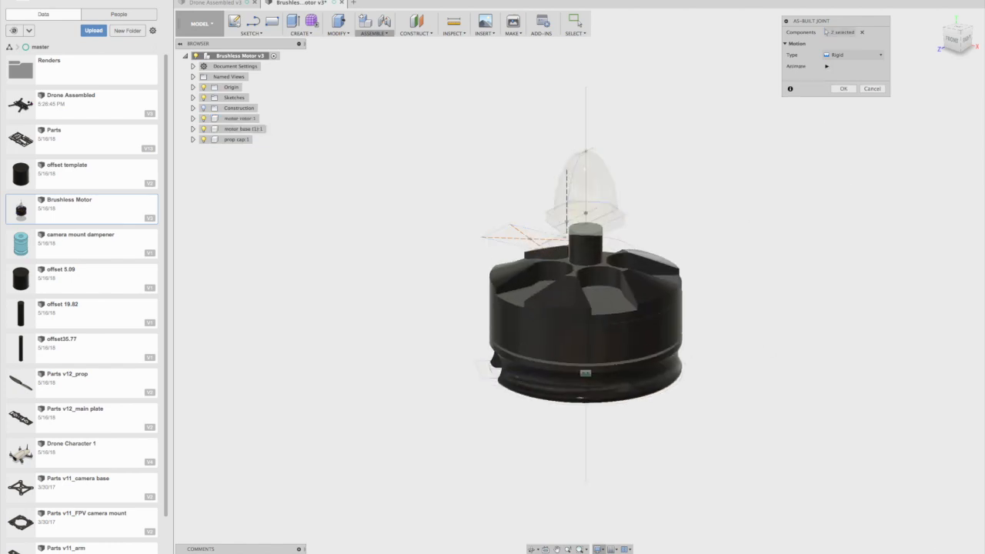
pyautogui.click(843, 77)
# Create a Rigid as-built joint between the prop cap and the motor rotor
pyautogui.rightClick(843, 184)
pyautogui.click(833, 165)
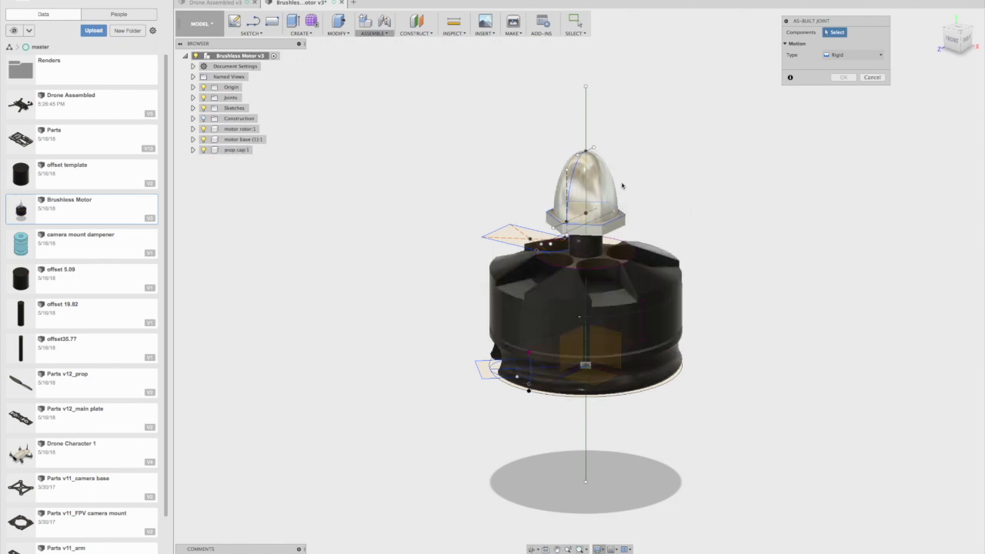
pyautogui.click(614, 189)
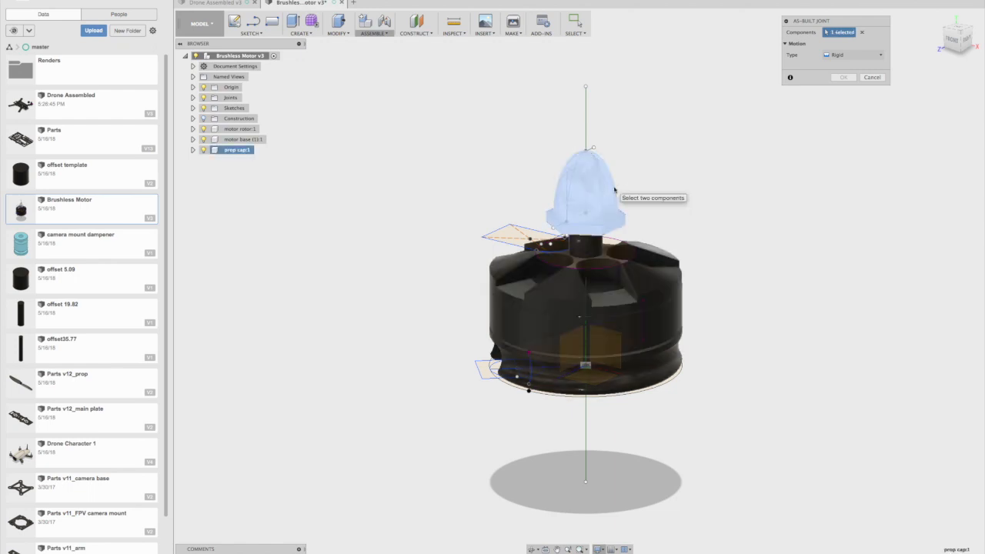
pyautogui.click(671, 294)
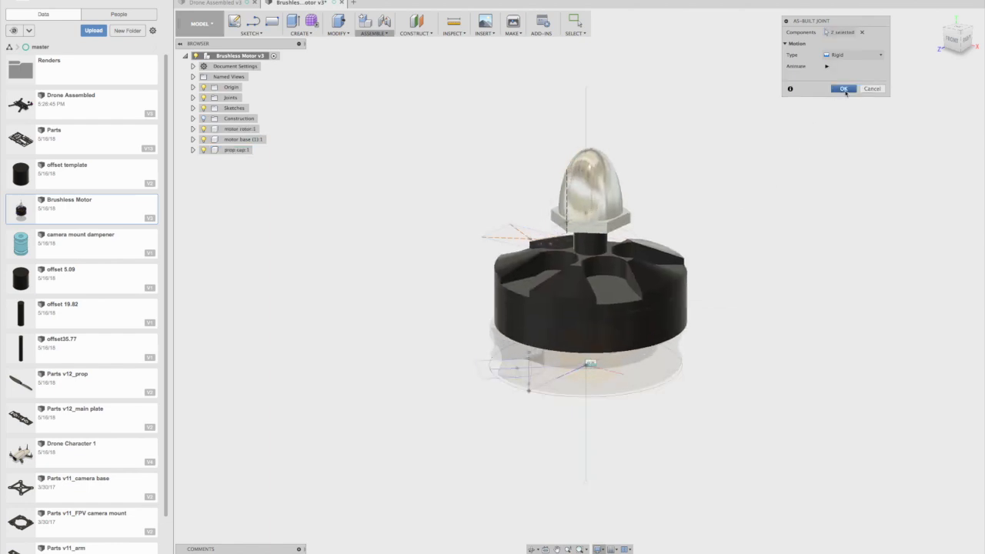
pyautogui.click(843, 88)
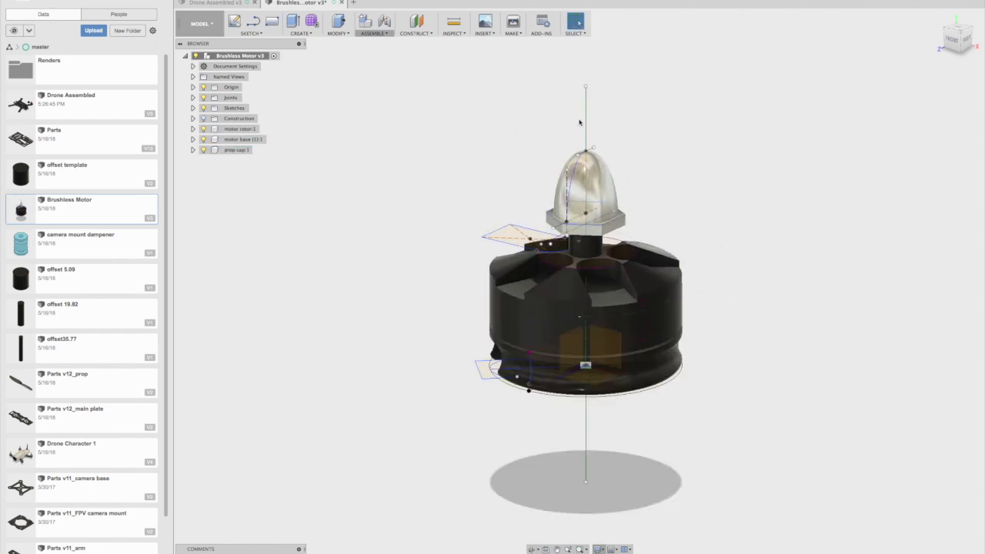
# Save a new version of the Brushless Motor design and expand its Joints folder
pyautogui.press('super+s')
pyautogui.click(505, 282)
pyautogui.click(192, 98)
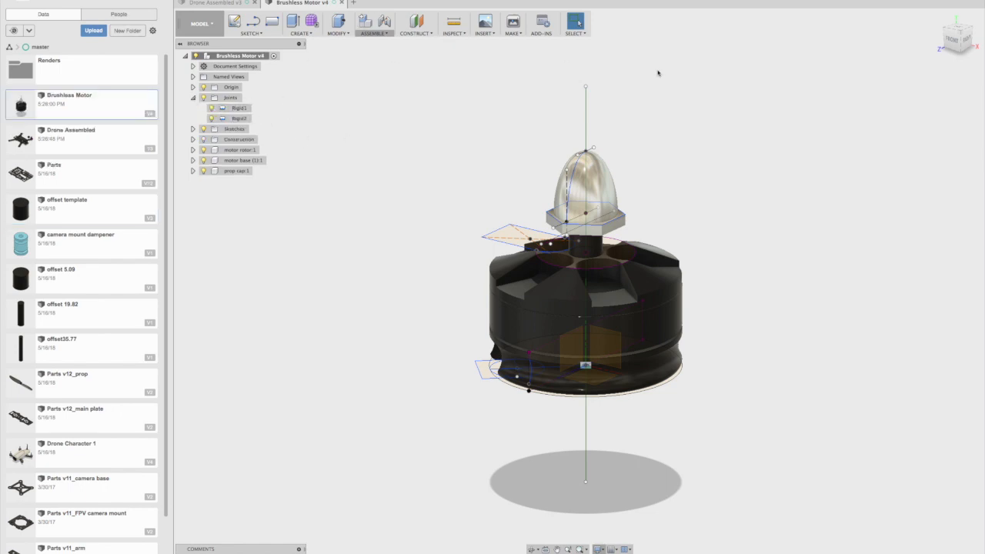
# Switch to the Drone Assembled design and update its Brushless Motor component to the latest version
pyautogui.click(218, 4)
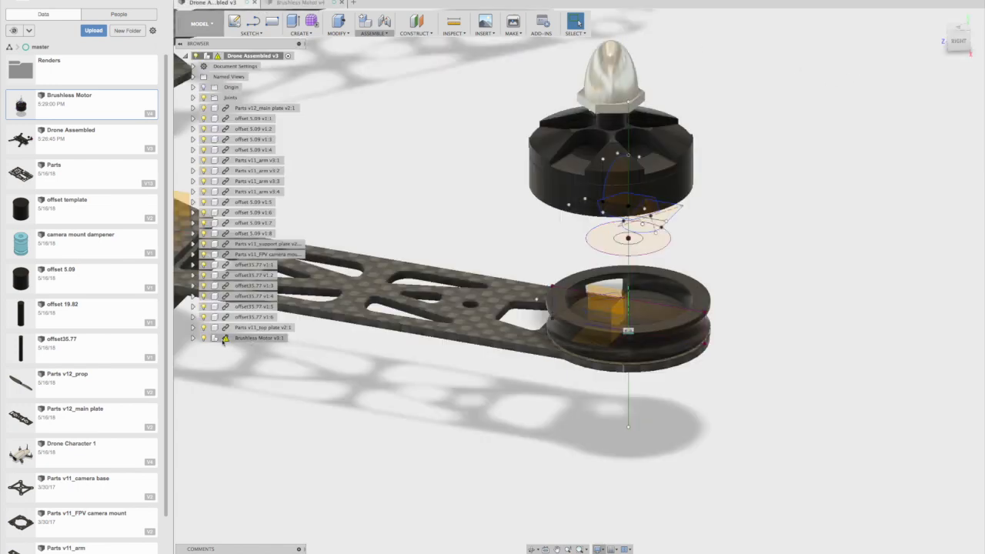
pyautogui.moveTo(227, 340)
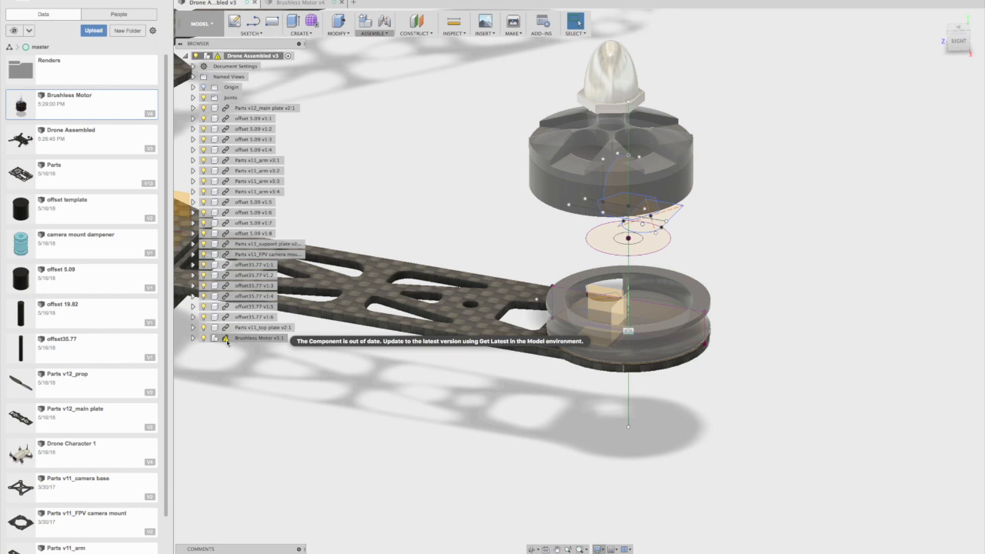
pyautogui.rightClick(227, 341)
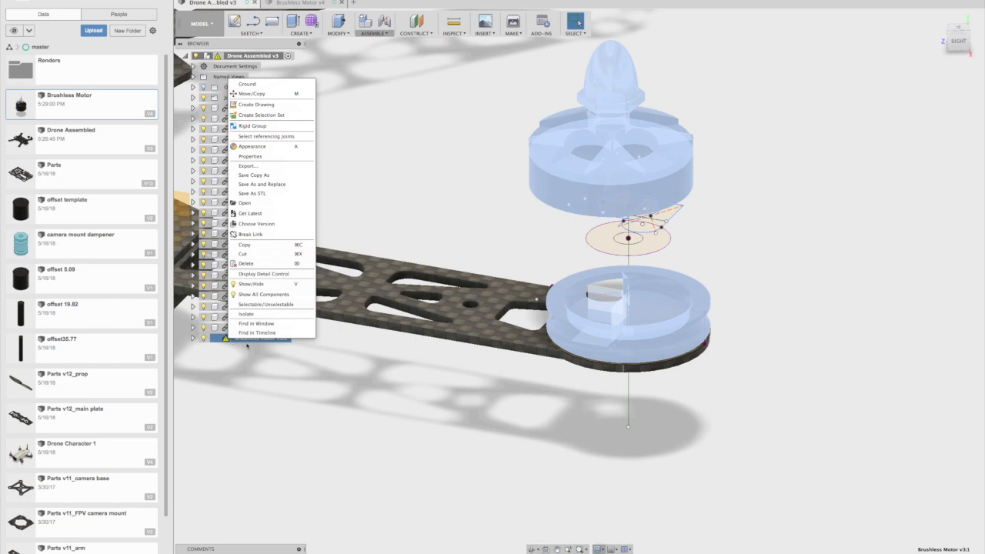
pyautogui.click(254, 213)
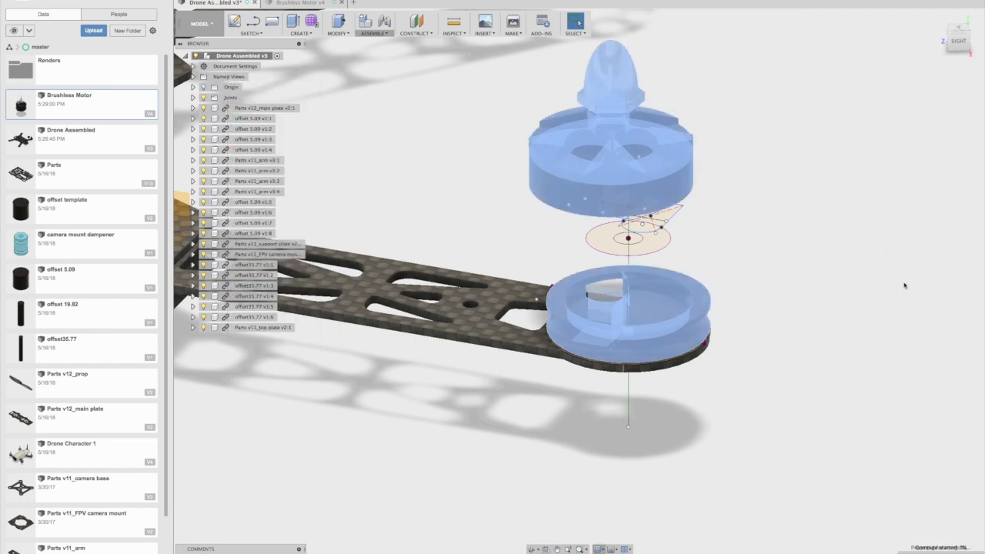
pyautogui.scroll(-3, 688, 132)
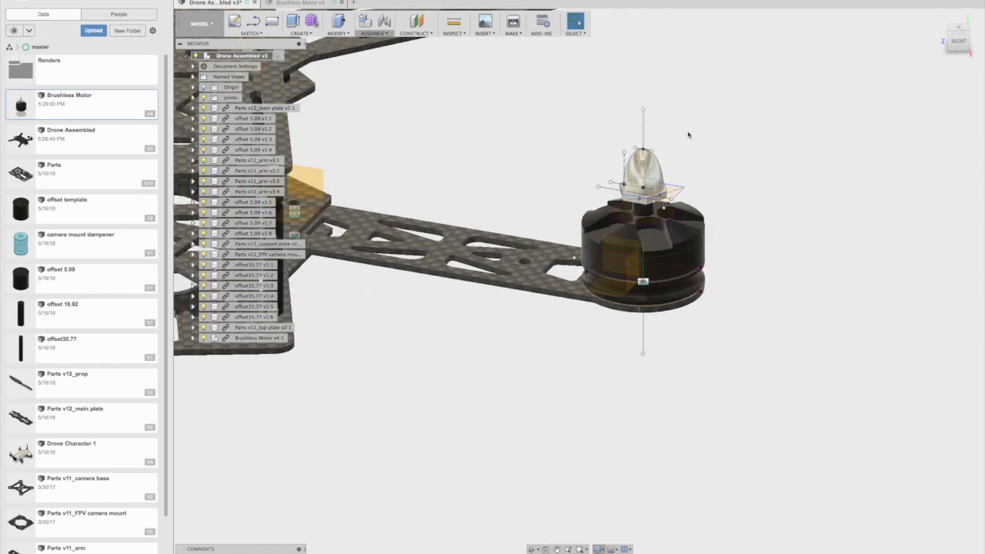
# Copy the Brushless Motor and paste three more instances into the assembly, moving them apart, the last one by -55 mm in X
pyautogui.moveTo(961, 46)
pyautogui.mouseDown()
pyautogui.moveTo(961, 61)
pyautogui.moveTo(961, 38)
pyautogui.mouseUp()
pyautogui.scroll(-2, 857, 156)
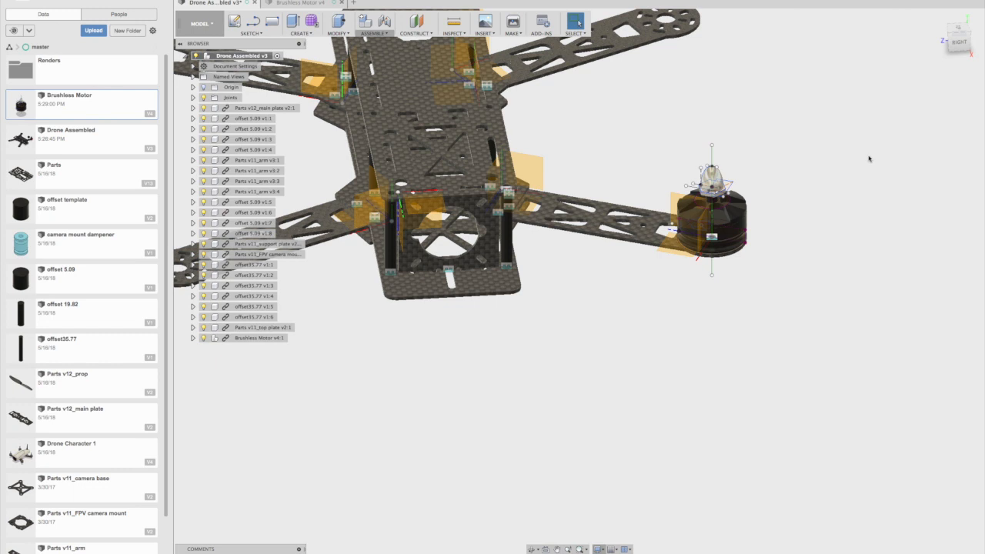
pyautogui.rightClick(238, 338)
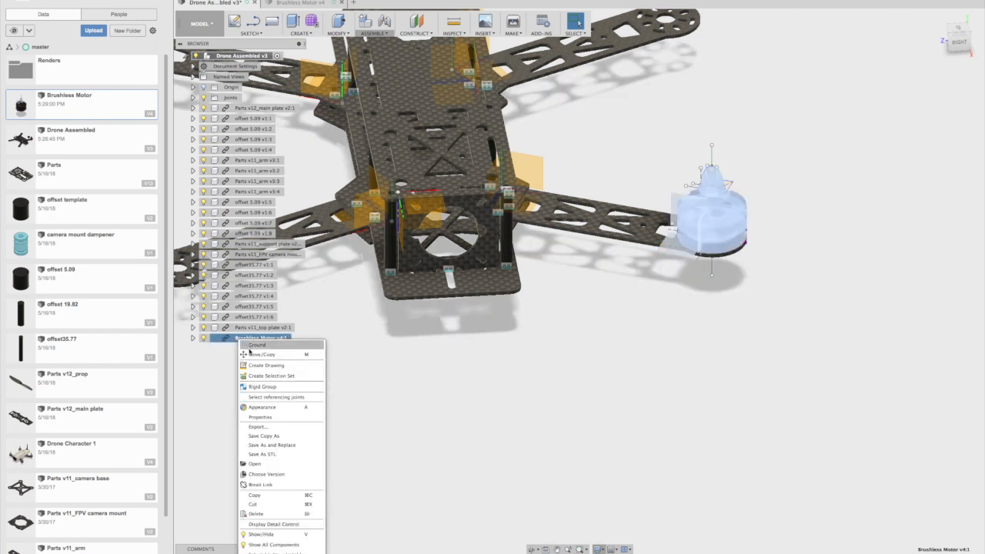
pyautogui.click(279, 500)
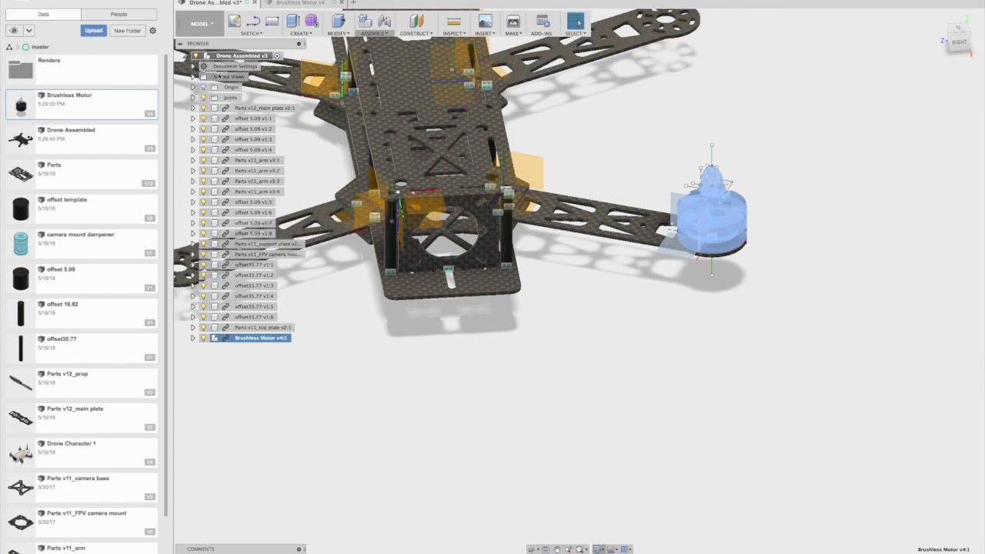
pyautogui.rightClick(219, 56)
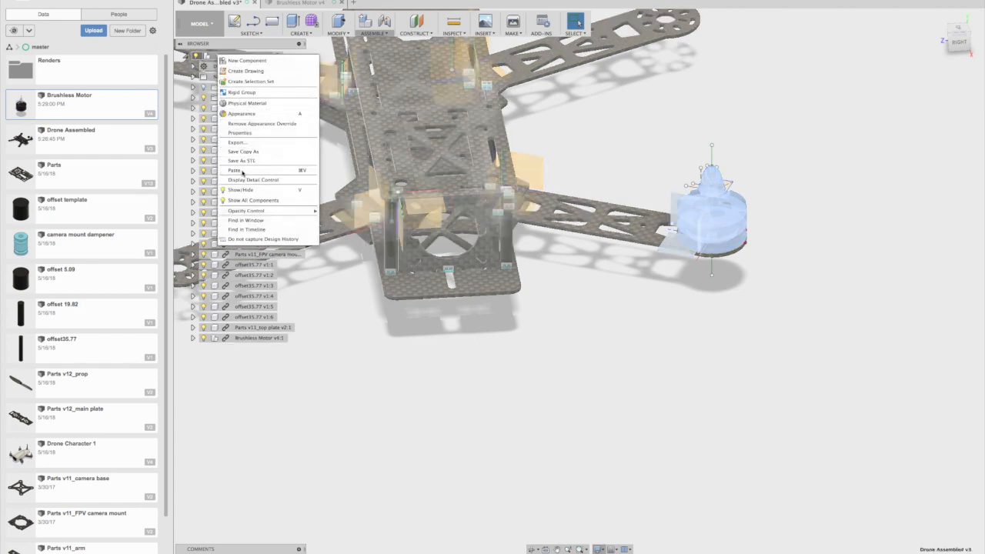
pyautogui.click(239, 170)
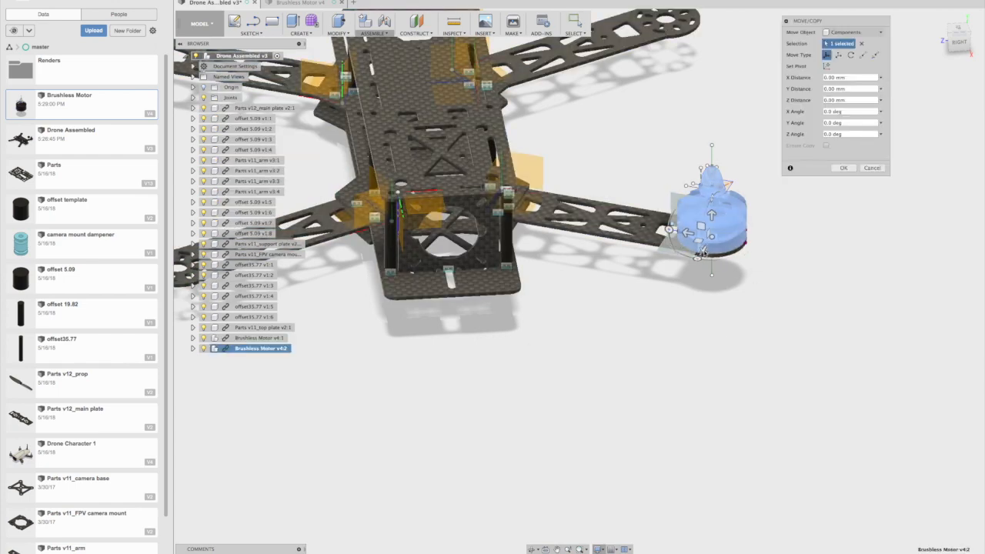
pyautogui.moveTo(702, 252); pyautogui.dragTo(663, 309)
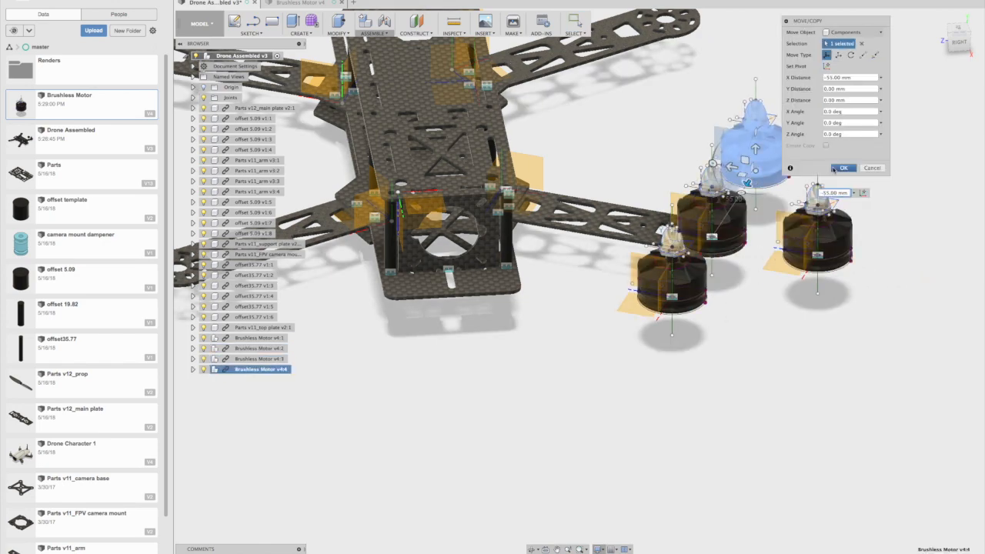
pyautogui.click(844, 167)
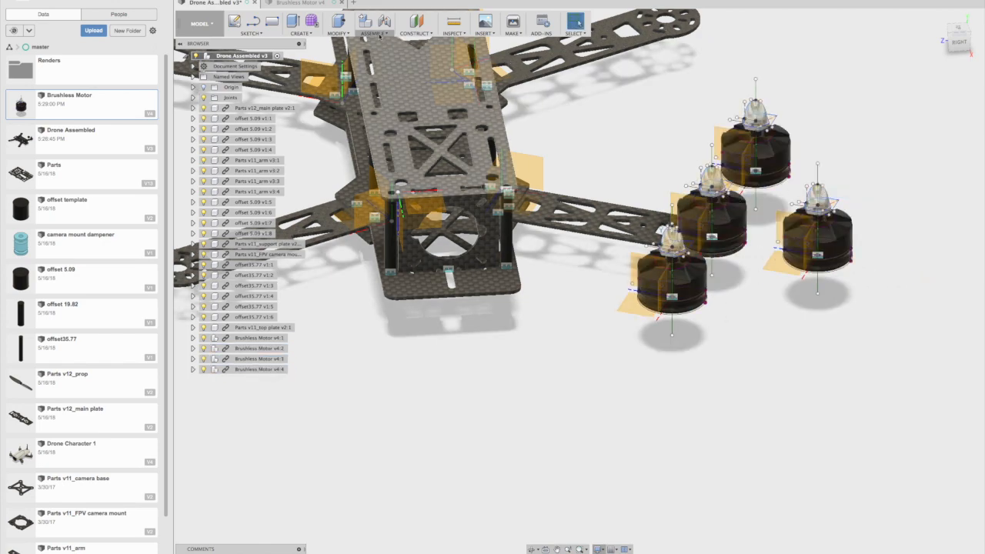
pyautogui.click(377, 33)
pyautogui.click(392, 49)
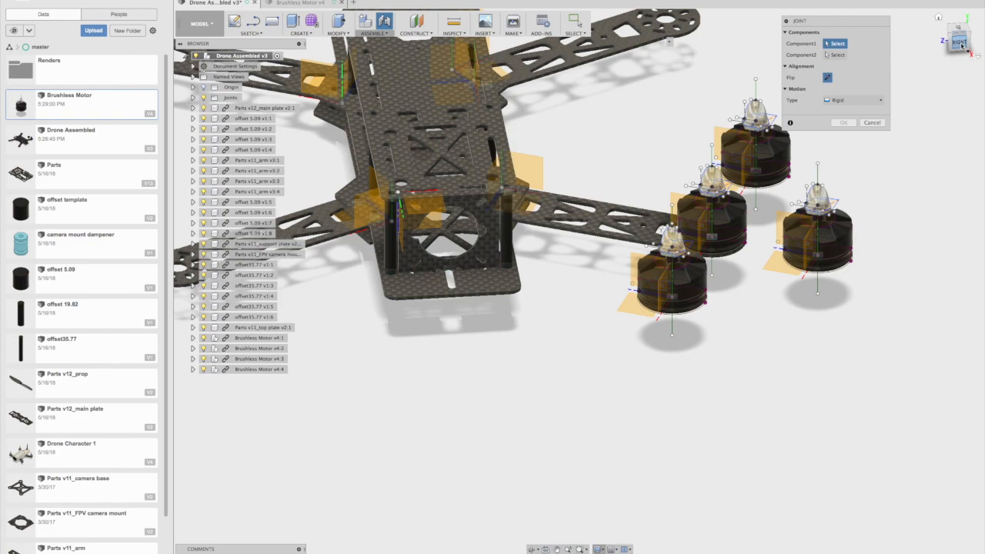
pyautogui.moveTo(956, 42); pyautogui.dragTo(953, 6)
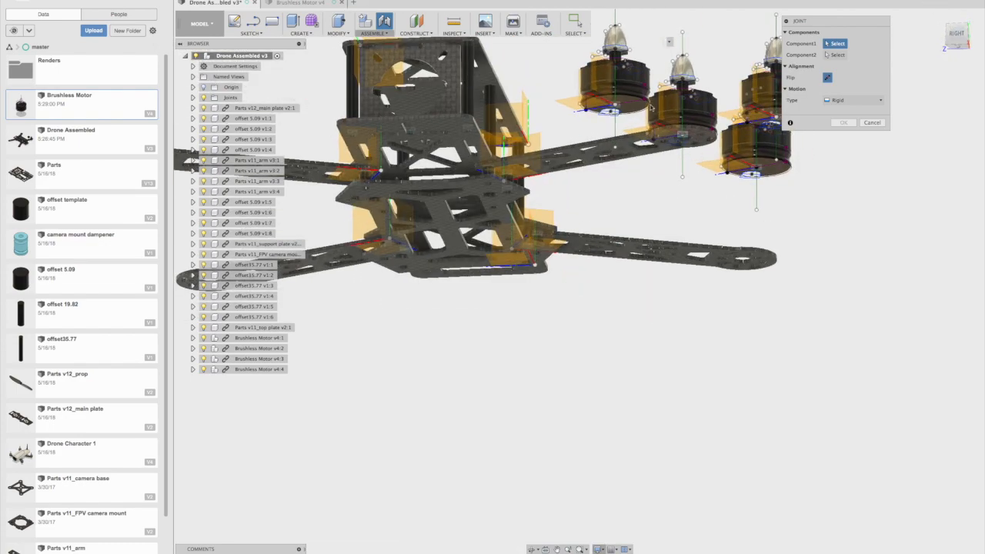
pyautogui.scroll(3, 651, 106)
pyautogui.scroll(5, 654, 115)
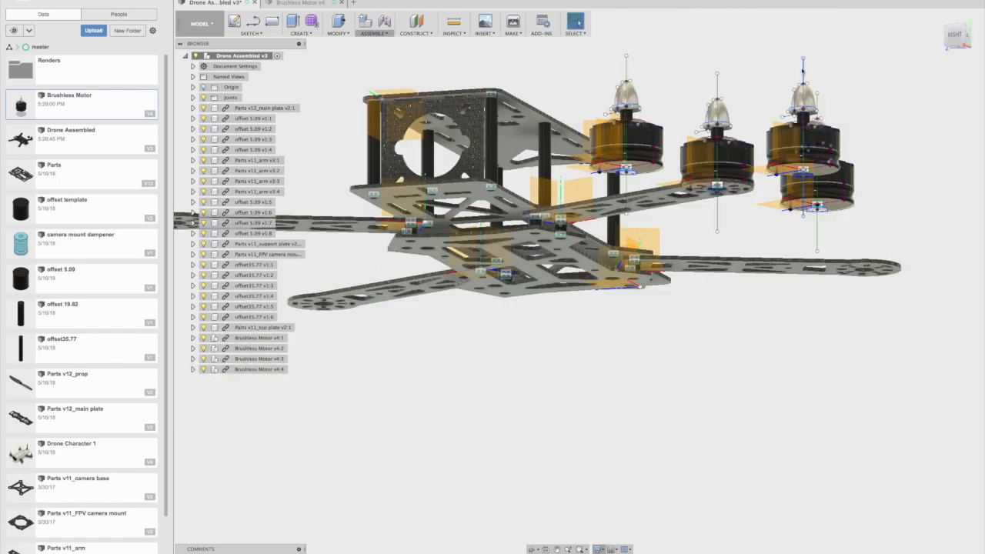
pyautogui.scroll(5, 679, 113)
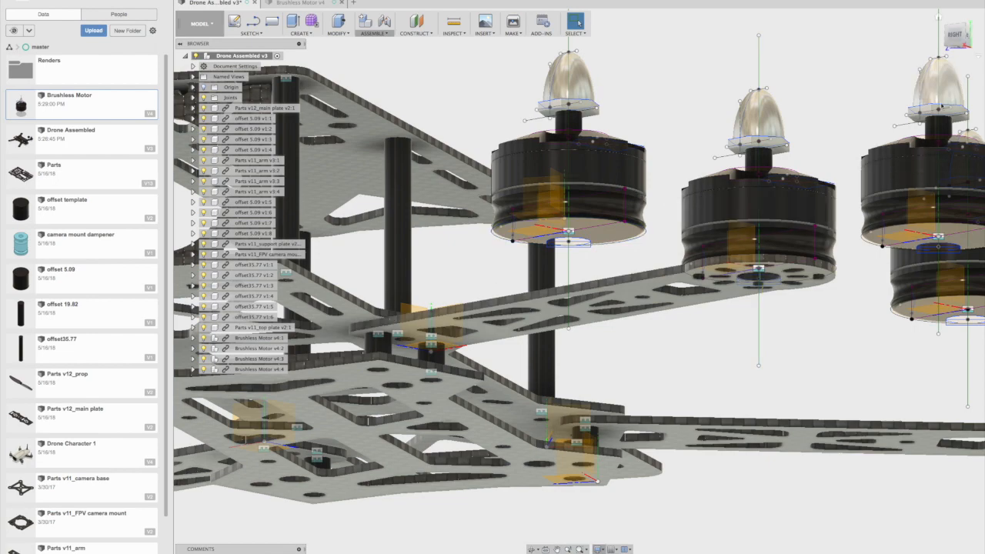
pyautogui.moveTo(953, 40)
pyautogui.mouseDown()
pyautogui.moveTo(951, 17)
pyautogui.moveTo(947, 37)
pyautogui.mouseUp()
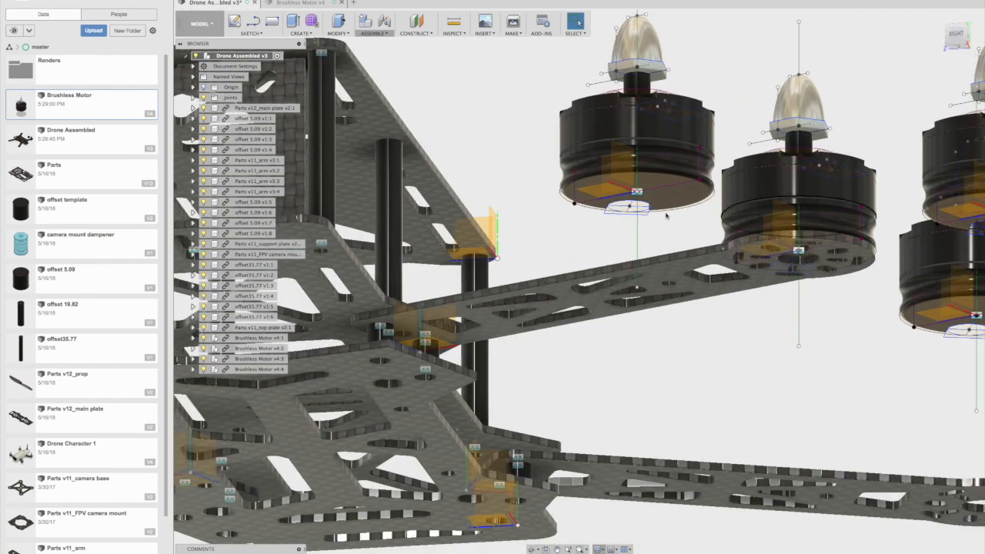
pyautogui.scroll(5, 638, 217)
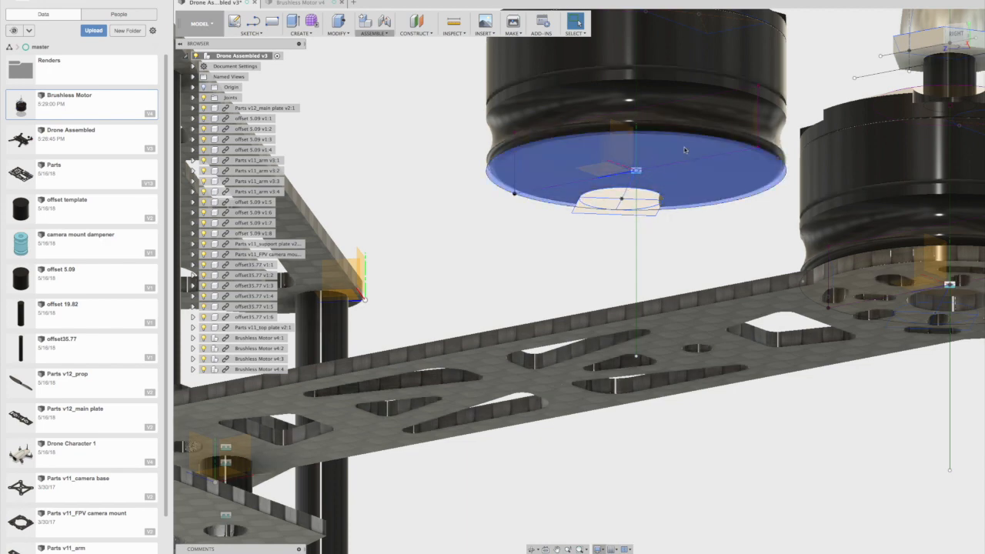
pyautogui.keyDown('shift'); pyautogui.moveTo(579, 281); pyautogui.dragTo(577, 271, button='middle'); pyautogui.keyUp('shift')
pyautogui.scroll(-3, 715, 158)
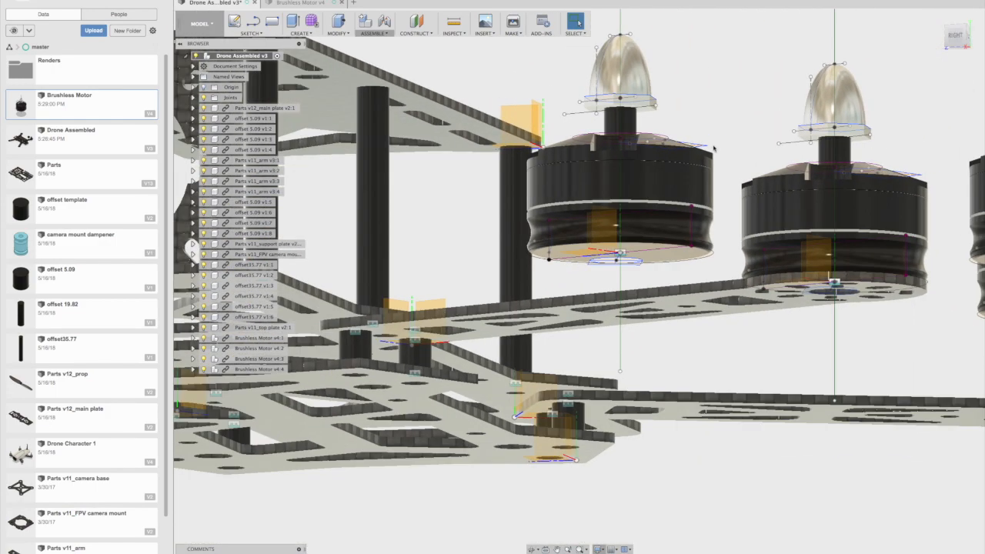
# Start a Rigid joint with its first location on the circular edge under the base of a loose Brushless Motor copy
pyautogui.rightClick(926, 96)
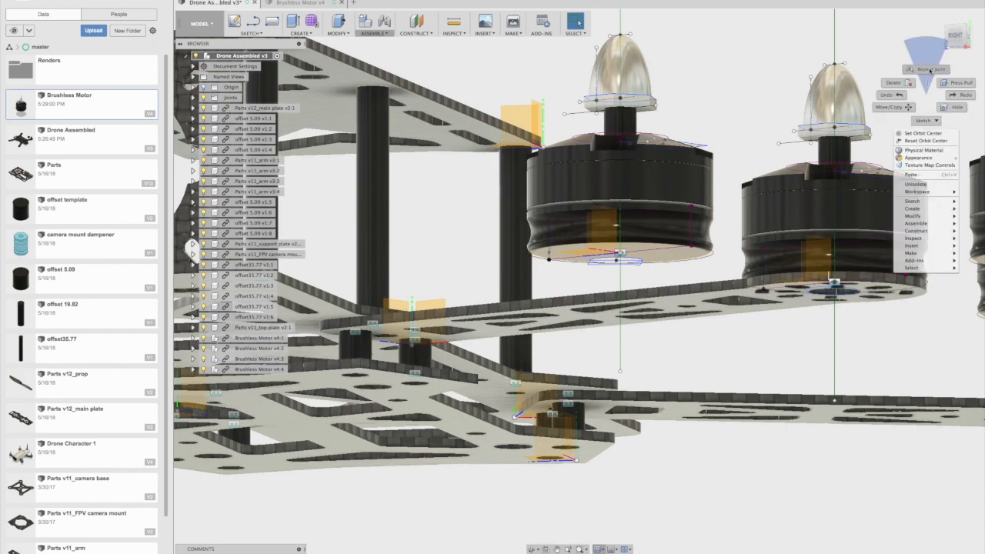
pyautogui.click(930, 71)
pyautogui.moveTo(959, 36); pyautogui.dragTo(948, 14)
pyautogui.scroll(10, 712, 230)
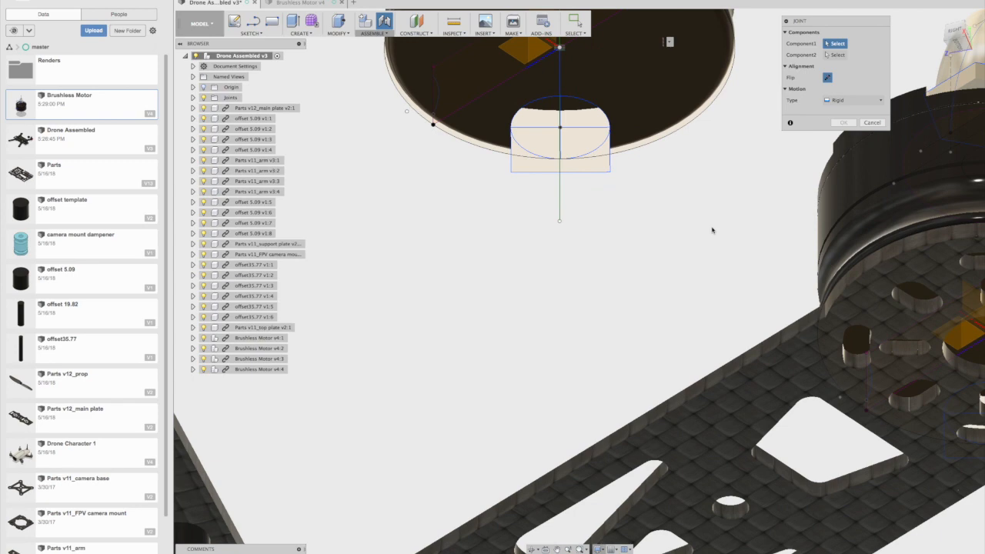
pyautogui.moveTo(704, 292); pyautogui.dragTo(717, 455, button='middle')
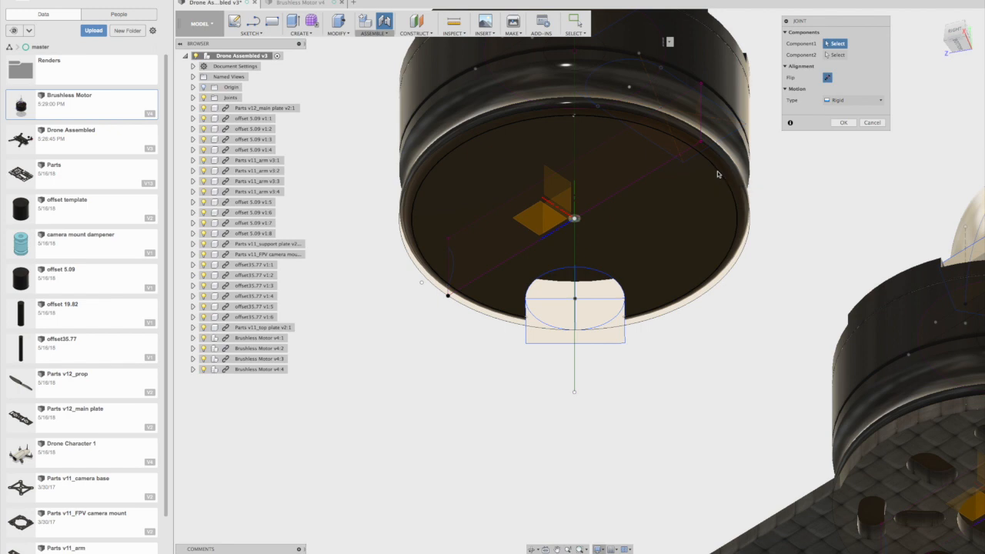
pyautogui.click(721, 176)
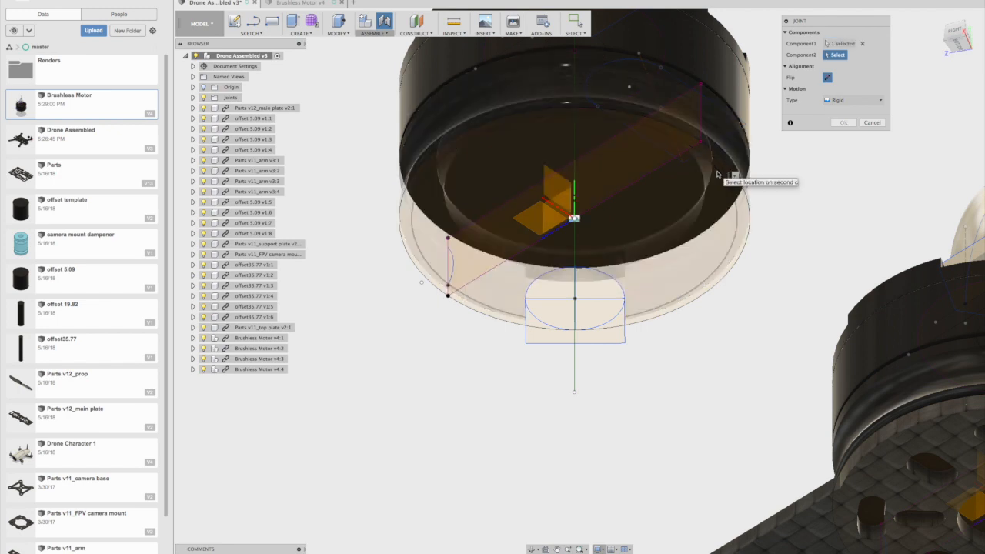
pyautogui.click(865, 46)
pyautogui.scroll(5, 573, 218)
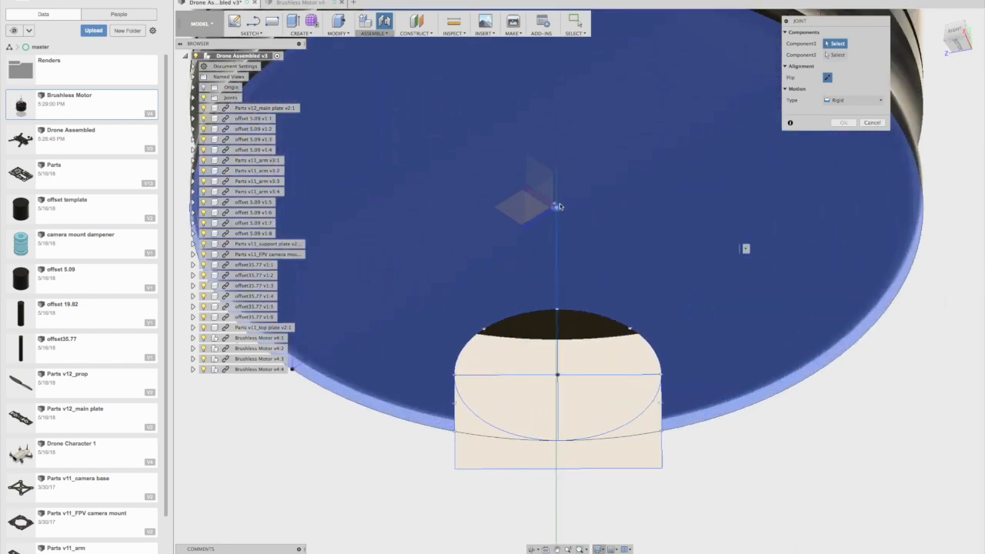
pyautogui.scroll(-4, 680, 304)
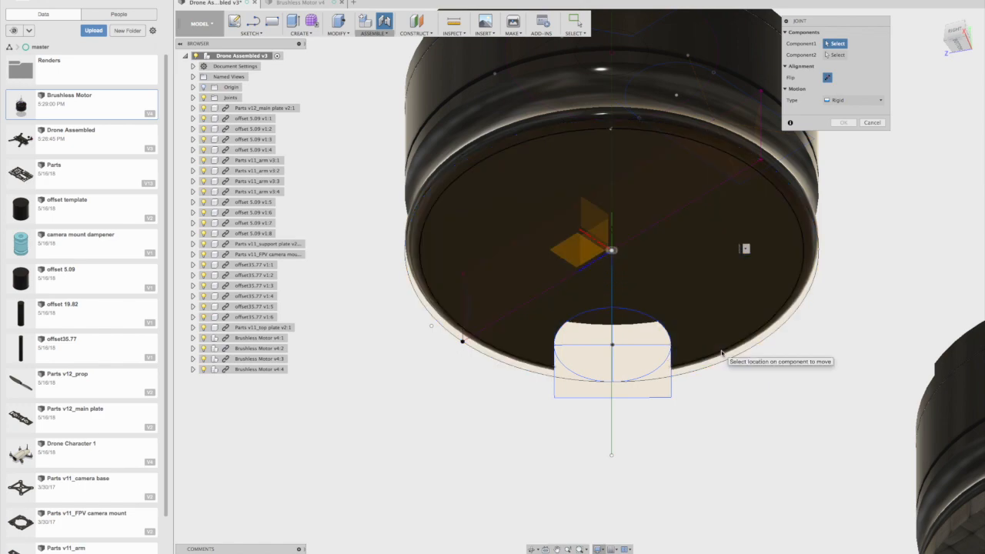
pyautogui.click(722, 352)
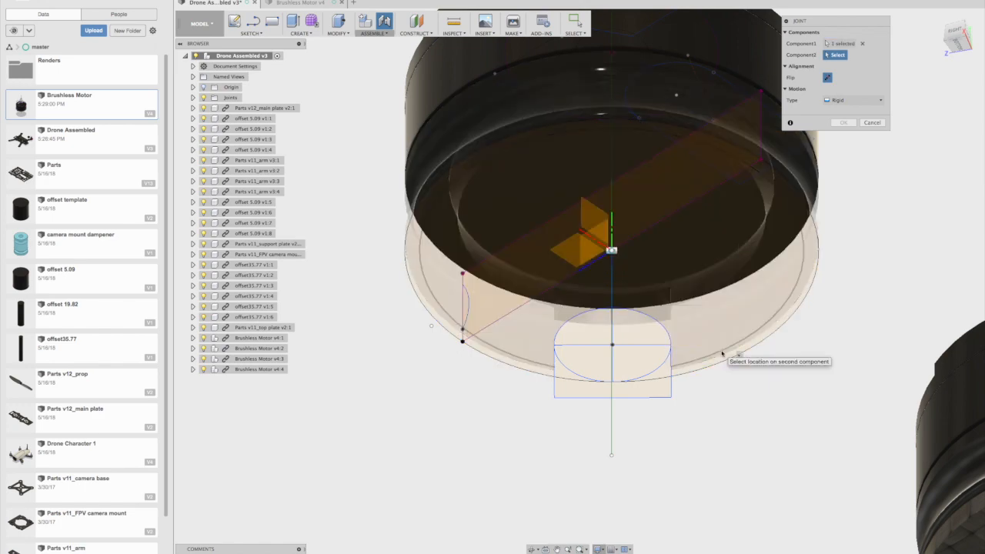
# Set the centre hole at the free end of an empty arm as the Rigid joint's second location and create the joint
pyautogui.scroll(-5, 722, 352)
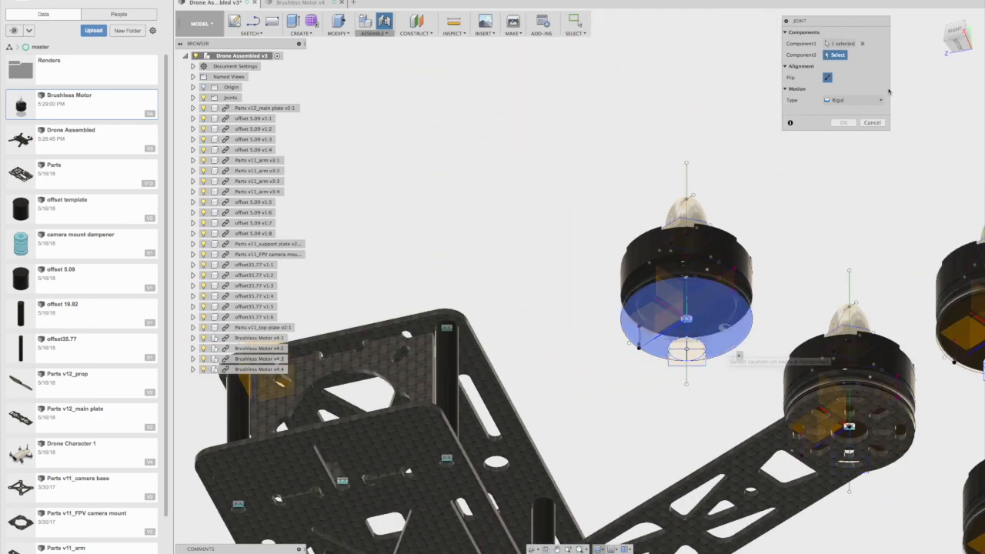
pyautogui.click(955, 34)
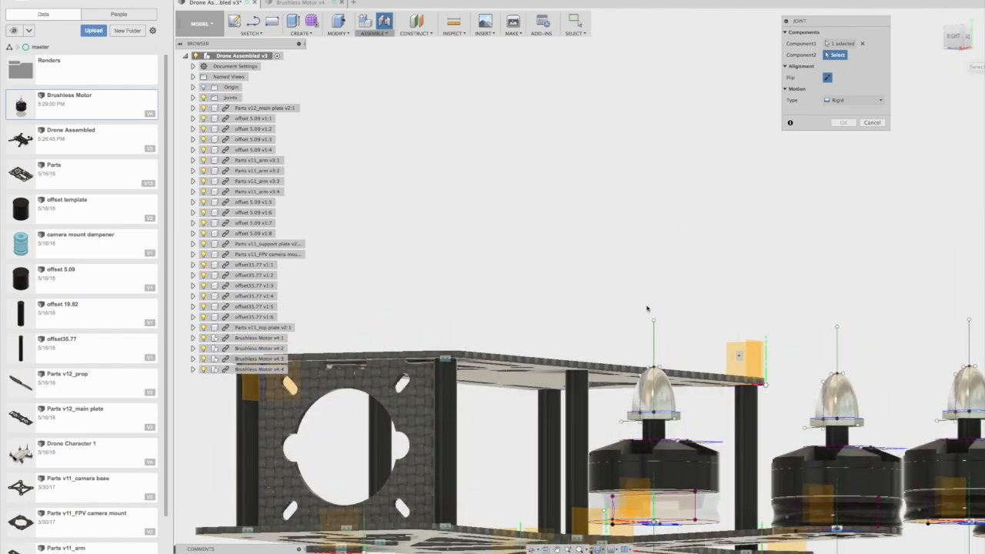
pyautogui.scroll(-6, 572, 254)
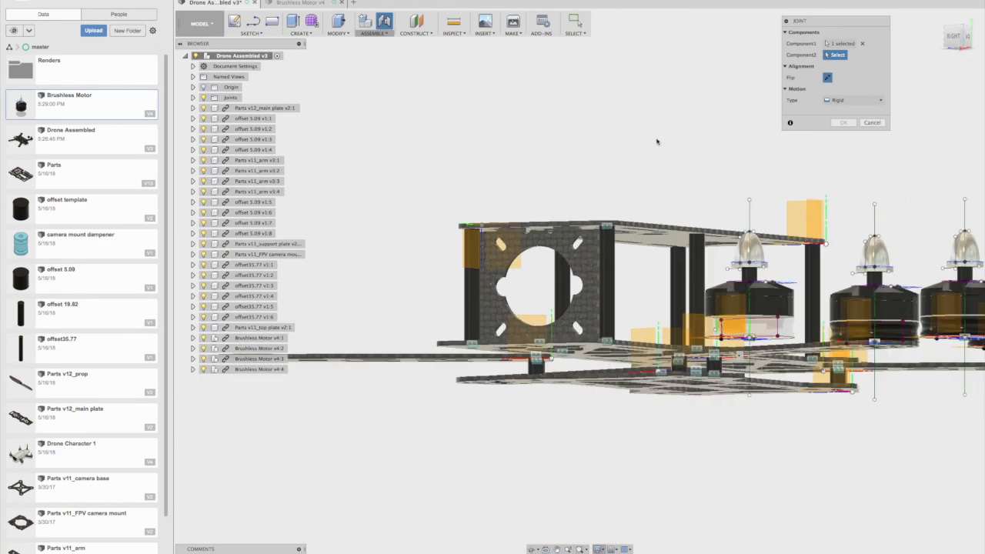
pyautogui.moveTo(954, 43); pyautogui.dragTo(971, 71)
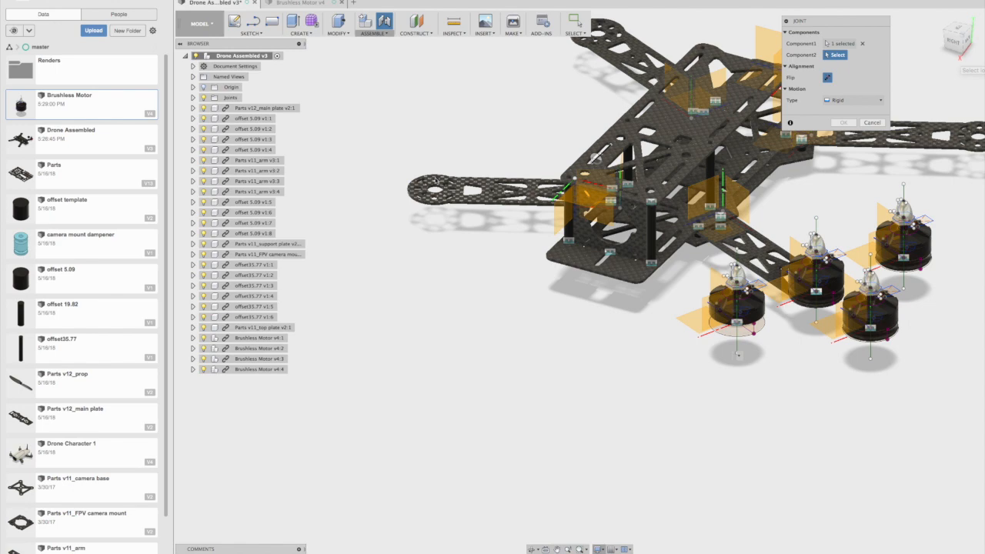
pyautogui.scroll(3, 431, 181)
pyautogui.click(434, 182)
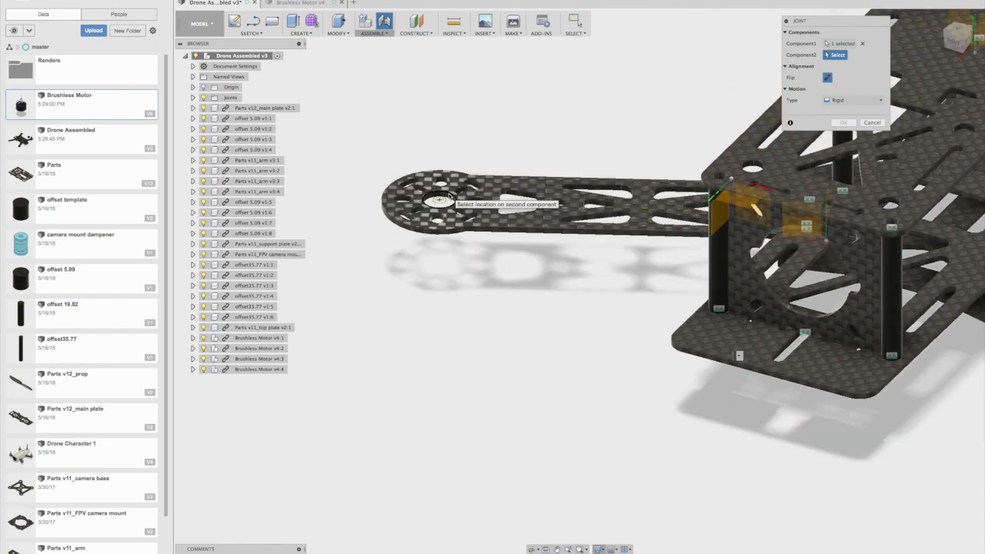
pyautogui.click(662, 429)
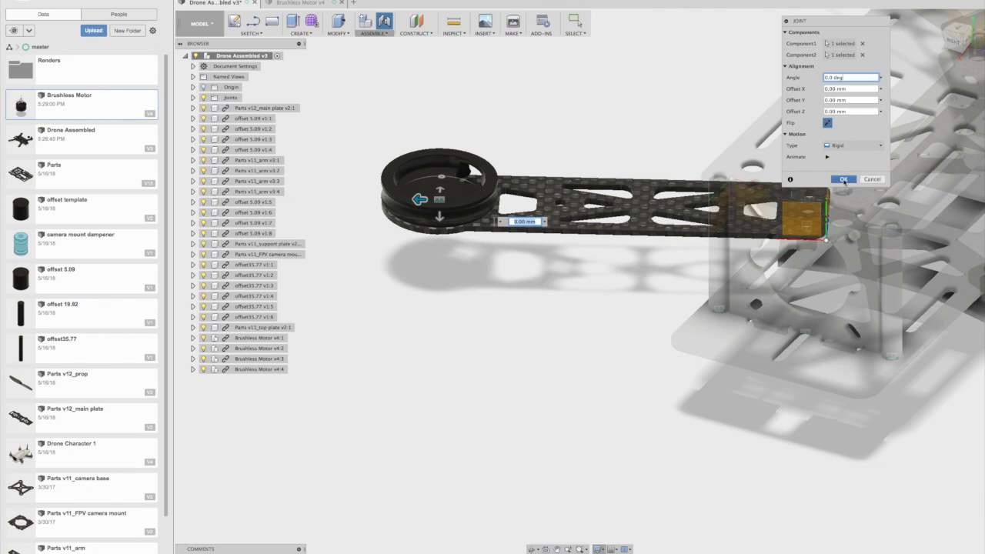
pyautogui.click(843, 179)
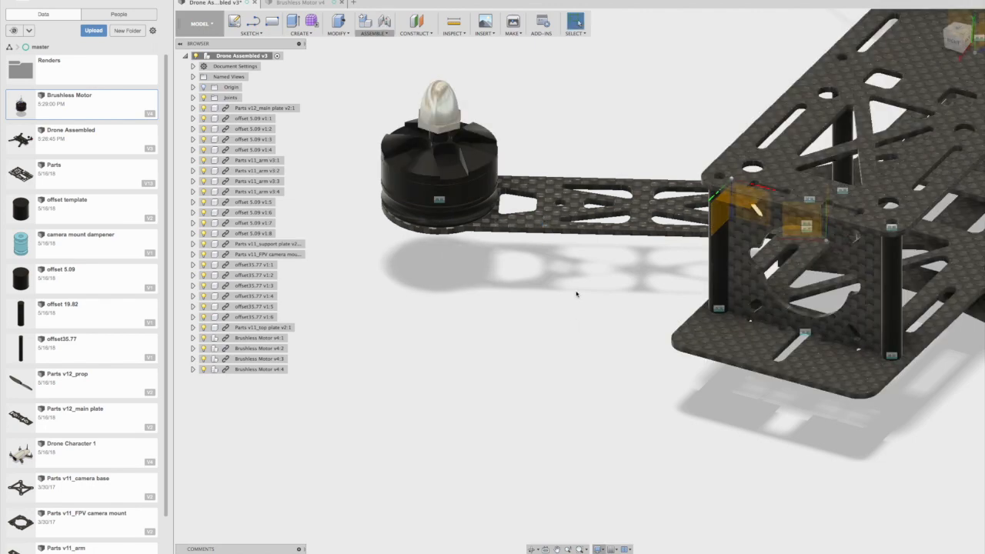
# Repeat the Joint command for the remaining loose Brushless Motor copies
pyautogui.scroll(-3, 577, 293)
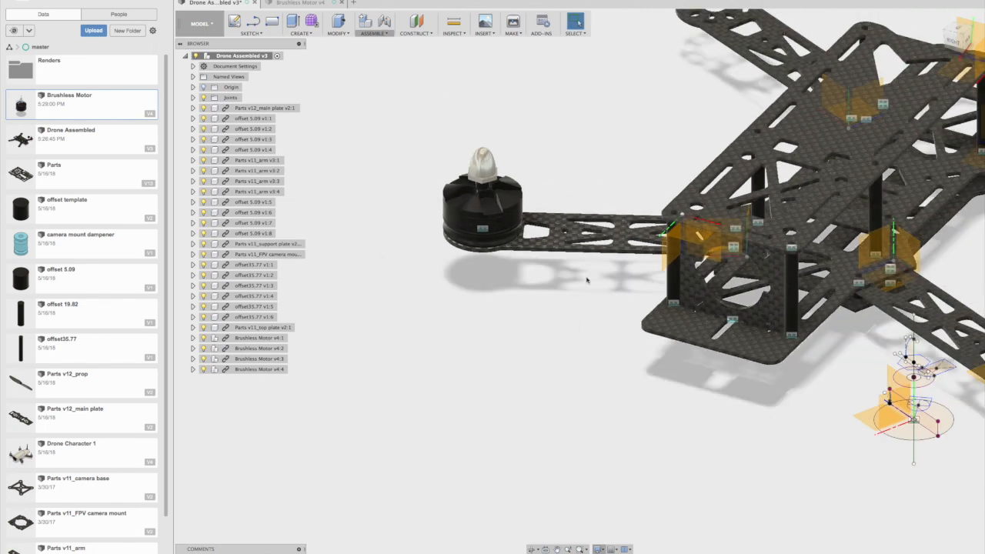
pyautogui.moveTo(690, 122); pyautogui.dragTo(503, 226, button='middle')
pyautogui.rightClick(892, 137)
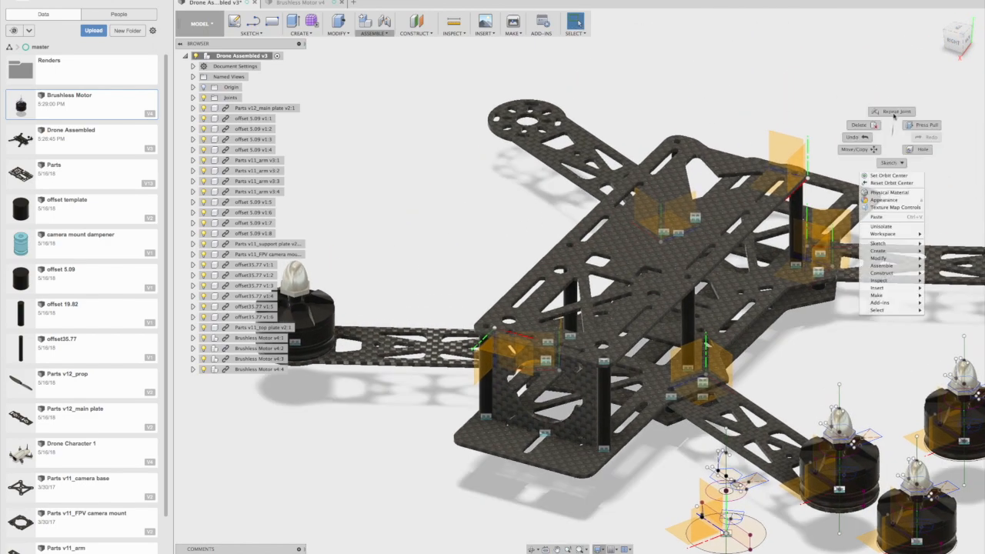
pyautogui.click(892, 111)
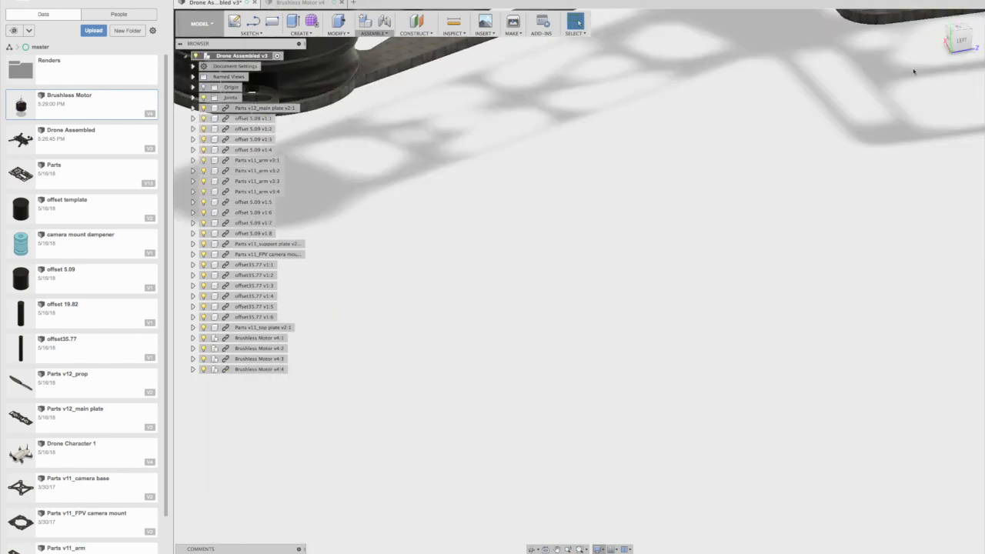
# Inspect the seating of the mounted motors on the arms from the left side of the drone
pyautogui.click(961, 41)
pyautogui.scroll(-3, 670, 164)
pyautogui.moveTo(669, 164); pyautogui.dragTo(557, 317, button='middle')
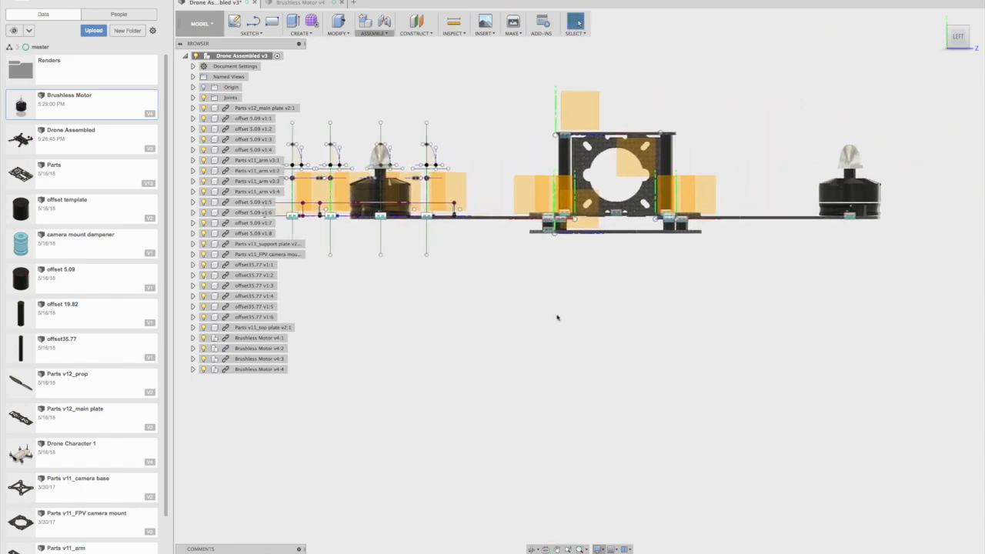
pyautogui.moveTo(962, 35); pyautogui.dragTo(825, 88)
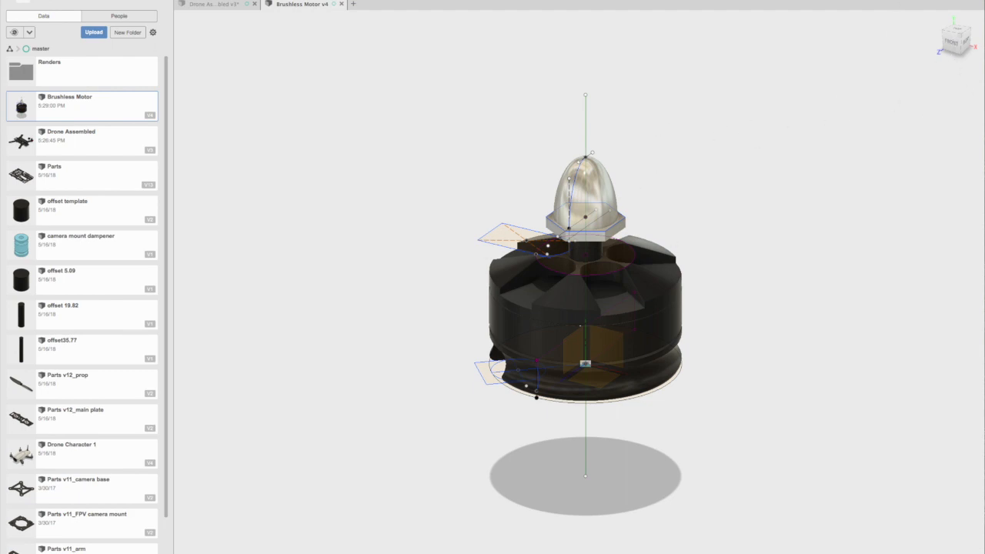
# In the Brushless Motor design, examine the single rounded notch on the underside of the motor base
pyautogui.click(950, 46)
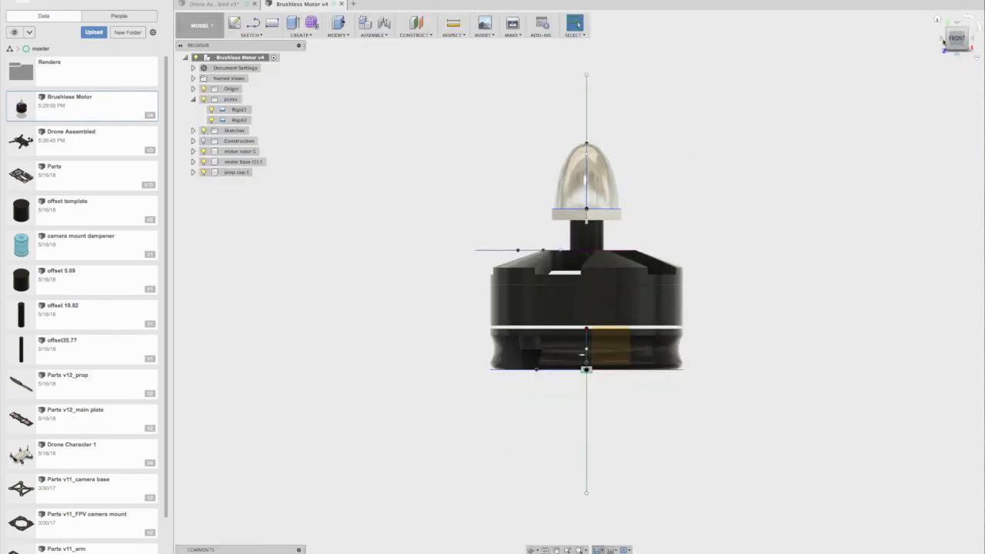
pyautogui.moveTo(956, 48); pyautogui.dragTo(931, 2)
pyautogui.scroll(5, 517, 316)
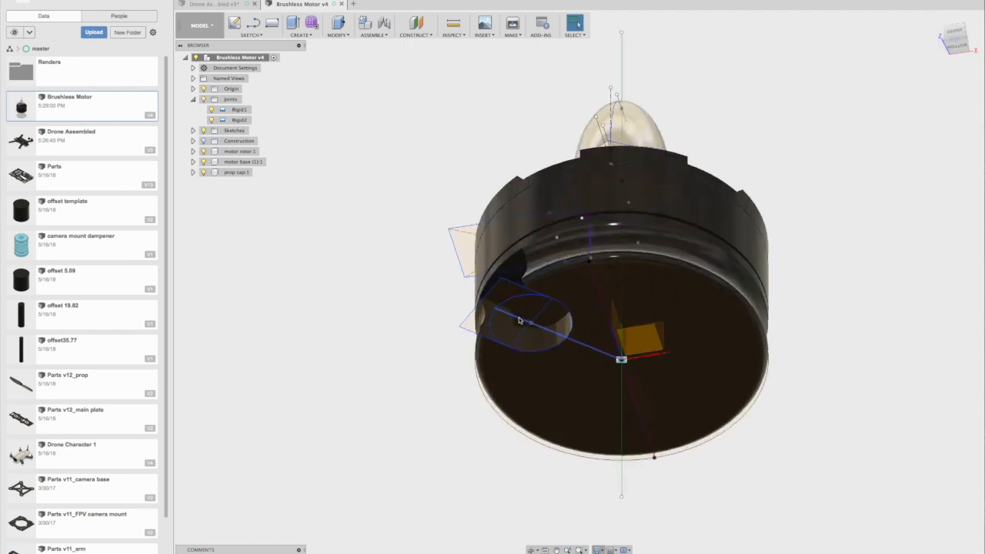
pyautogui.click(744, 309)
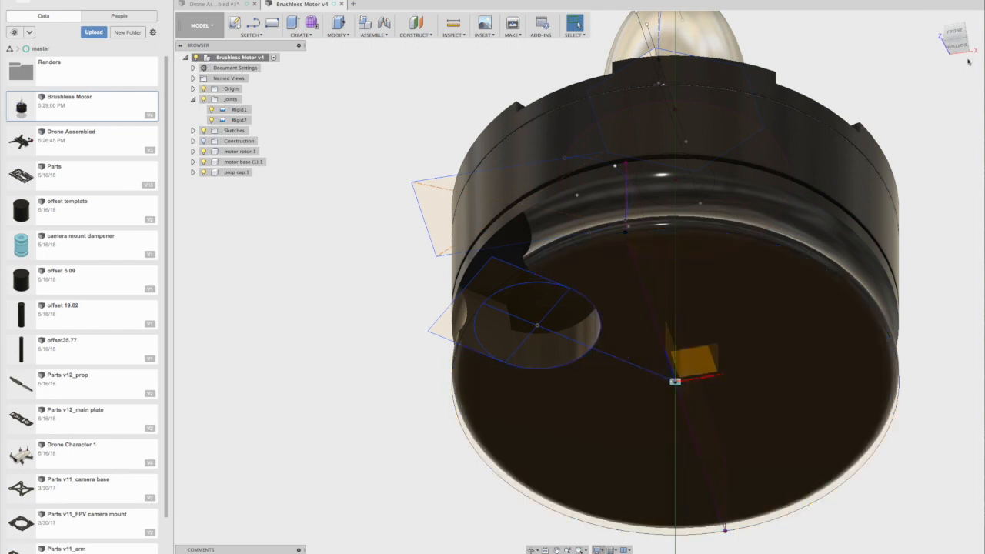
pyautogui.moveTo(829, 138); pyautogui.dragTo(716, 103, button='middle')
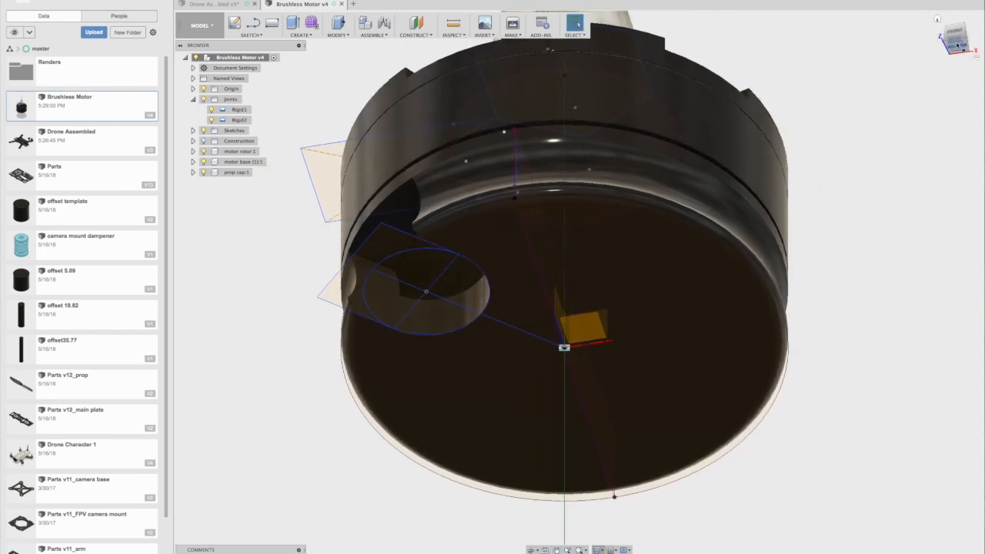
pyautogui.click(956, 46)
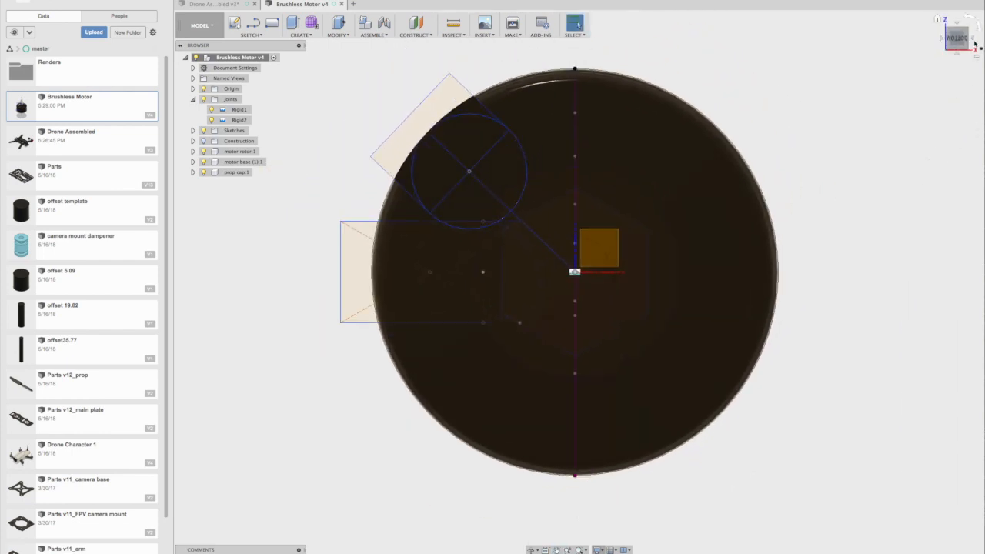
pyautogui.click(957, 29)
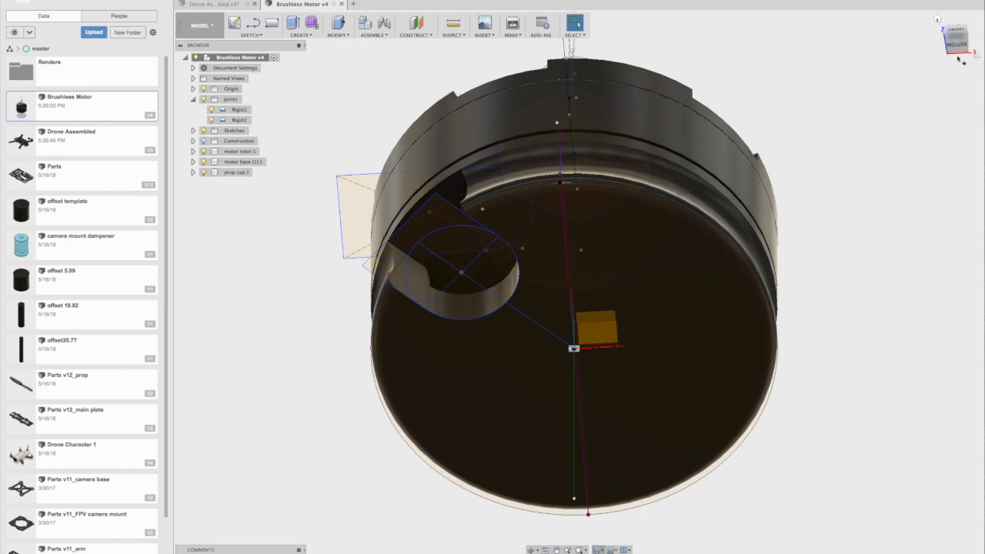
pyautogui.moveTo(957, 43); pyautogui.dragTo(948, 48)
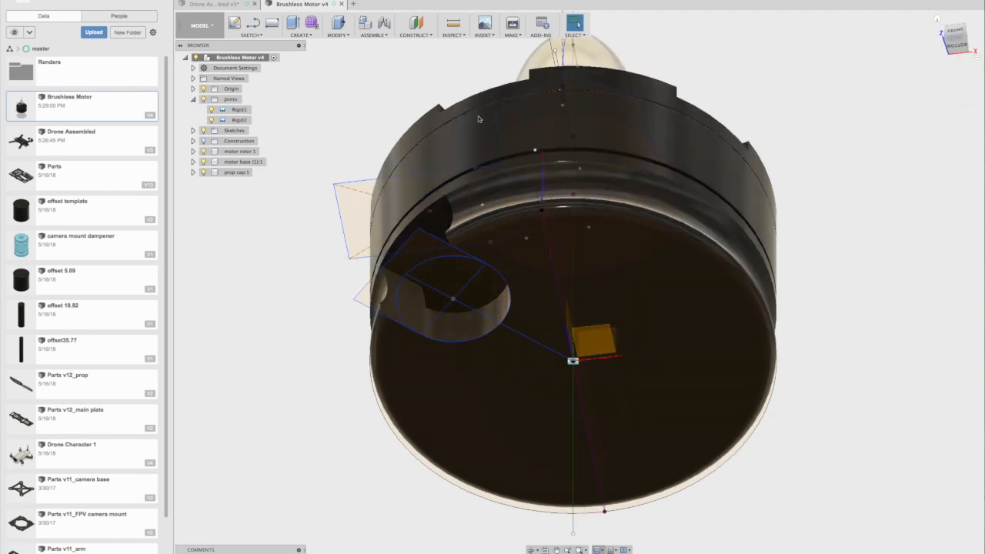
# Start a Circular Pattern of type Faces and select the four faces of the rounded notch in the motor base
pyautogui.click(310, 35)
pyautogui.moveTo(317, 186)
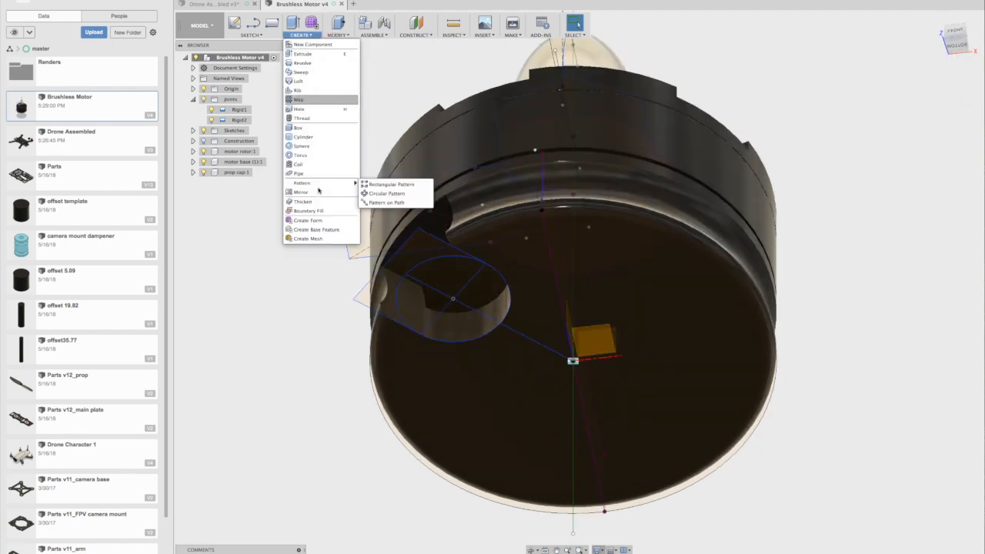
pyautogui.click(386, 193)
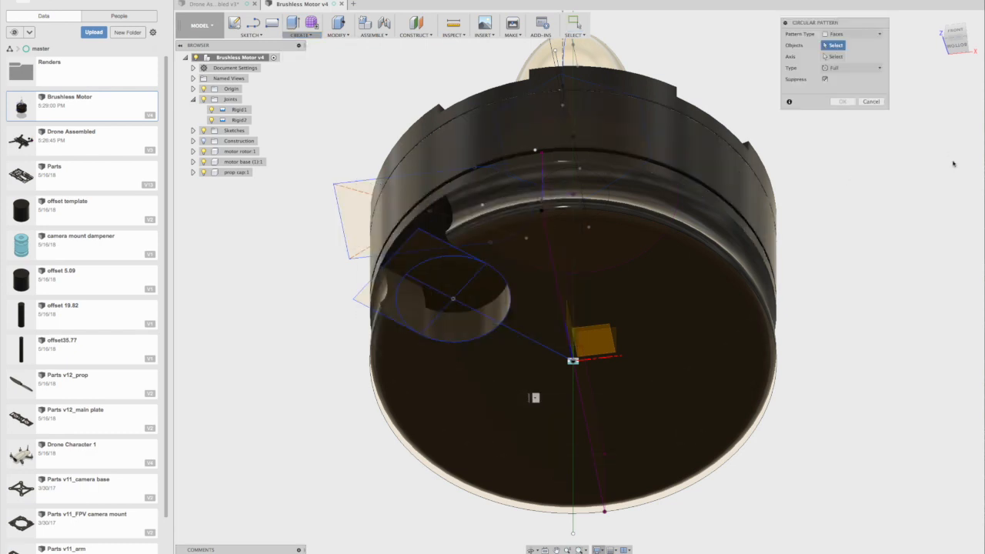
pyautogui.click(828, 35)
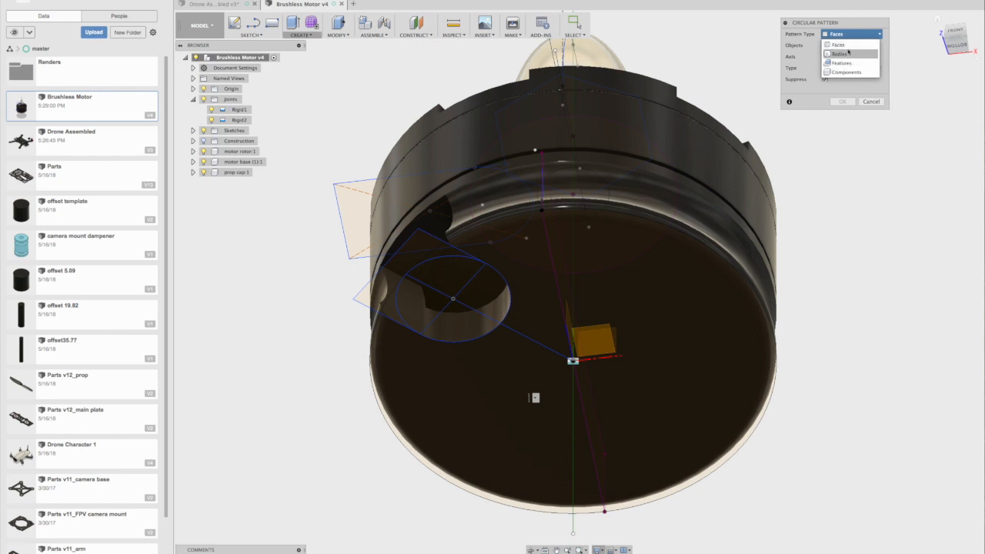
pyautogui.click(839, 46)
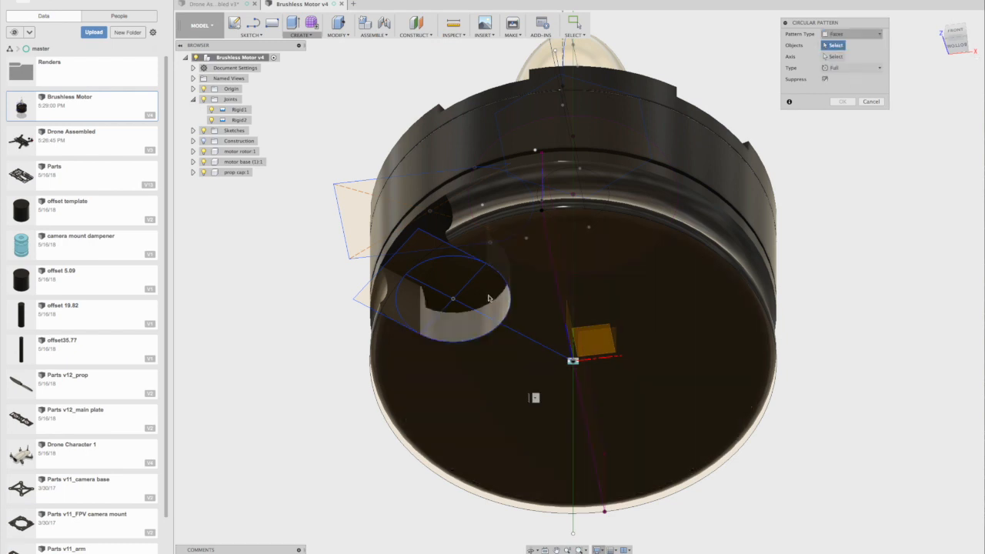
pyautogui.click(971, 49)
pyautogui.moveTo(962, 43); pyautogui.dragTo(959, 50)
pyautogui.click(408, 280)
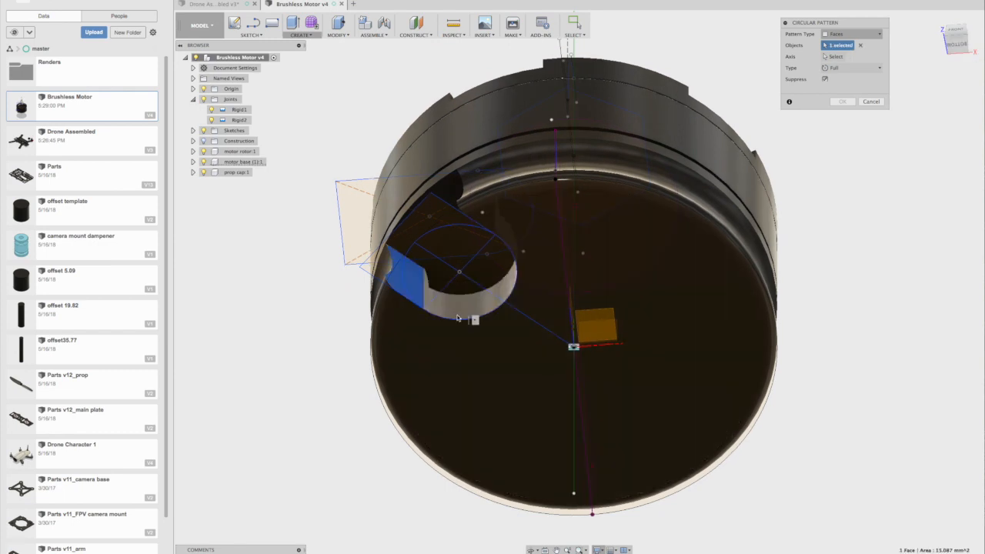
pyautogui.click(450, 308)
pyautogui.moveTo(967, 45); pyautogui.dragTo(984, 64)
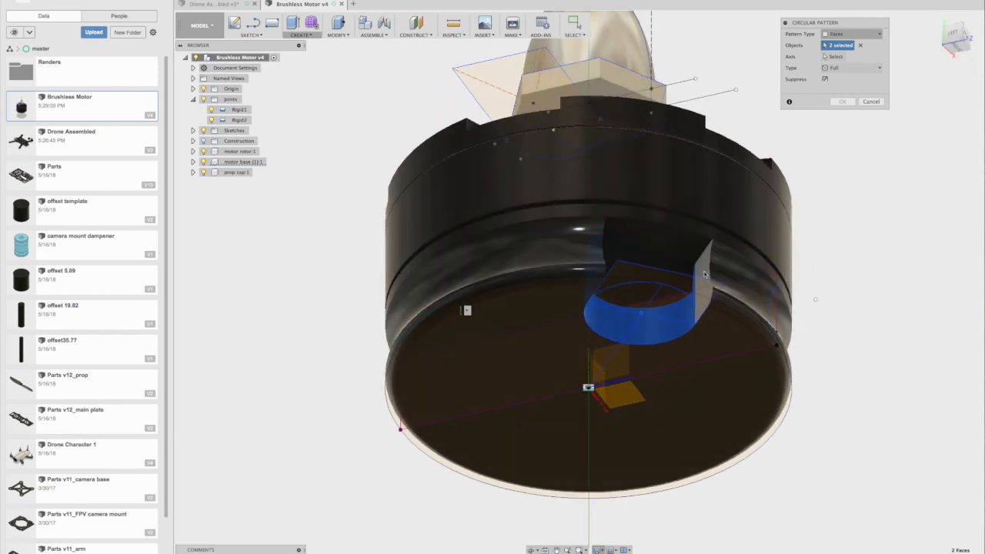
pyautogui.moveTo(955, 47); pyautogui.dragTo(888, 11)
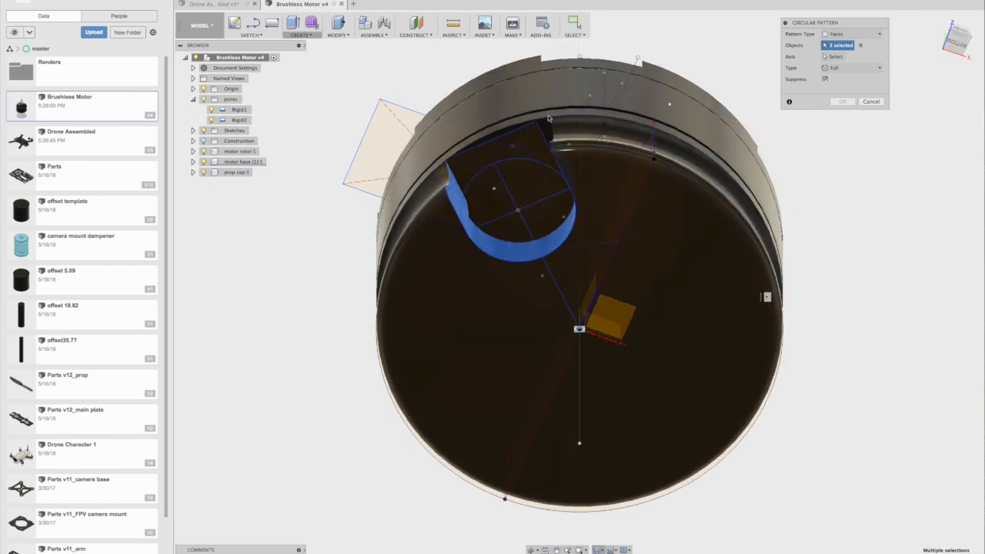
pyautogui.click(538, 143)
pyautogui.moveTo(964, 43)
pyautogui.mouseDown()
pyautogui.moveTo(979, 80)
pyautogui.moveTo(955, 50)
pyautogui.moveTo(962, 33)
pyautogui.moveTo(951, 42)
pyautogui.mouseUp()
# Pattern the notch faces around the motor's central vertical axis over a full circle with a quantity of 3
pyautogui.click(838, 57)
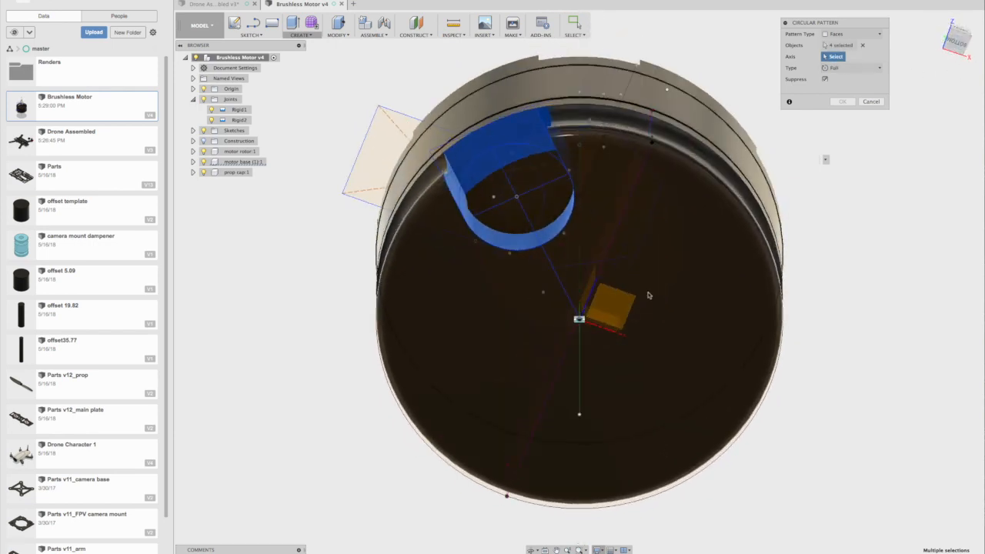
pyautogui.click(954, 53)
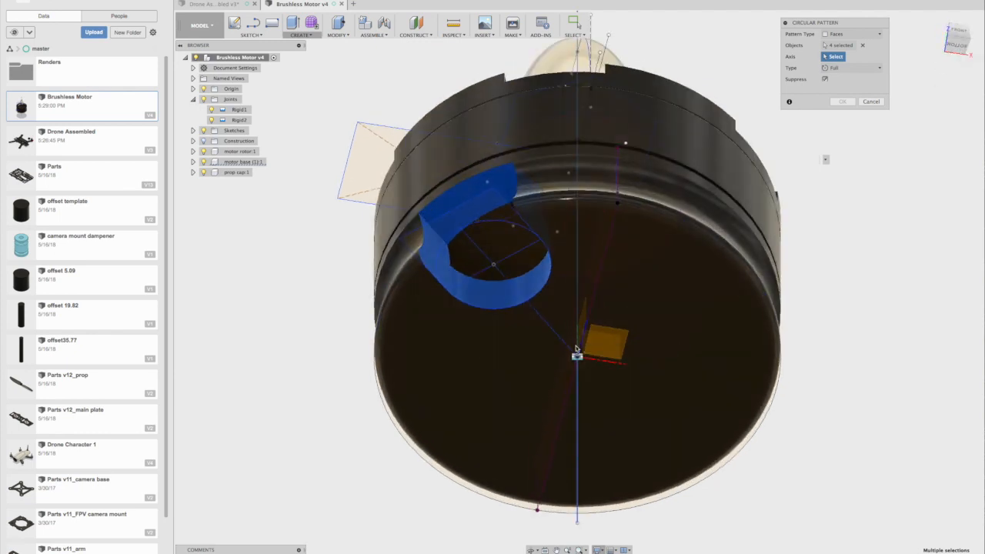
pyautogui.click(578, 344)
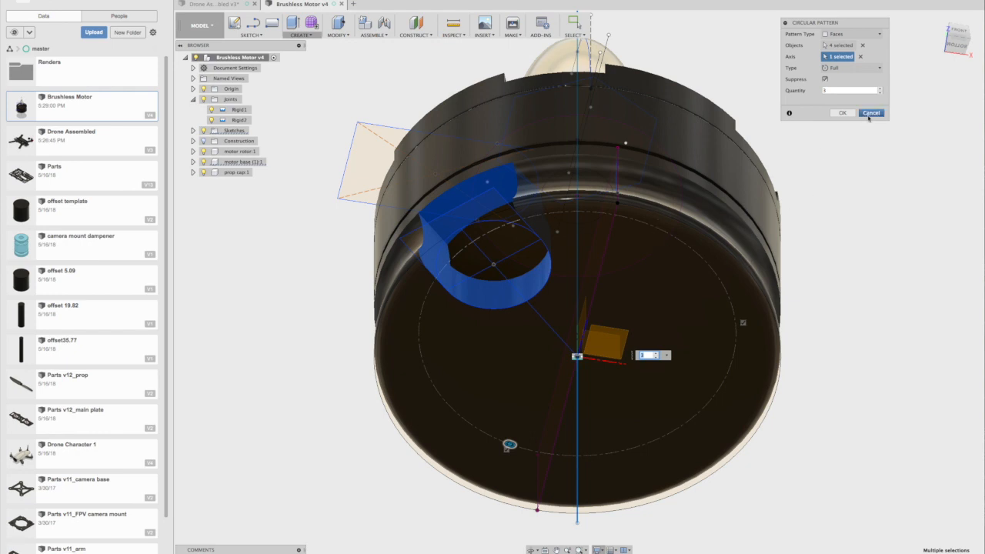
pyautogui.click(959, 46)
pyautogui.moveTo(916, 4); pyautogui.dragTo(879, 54)
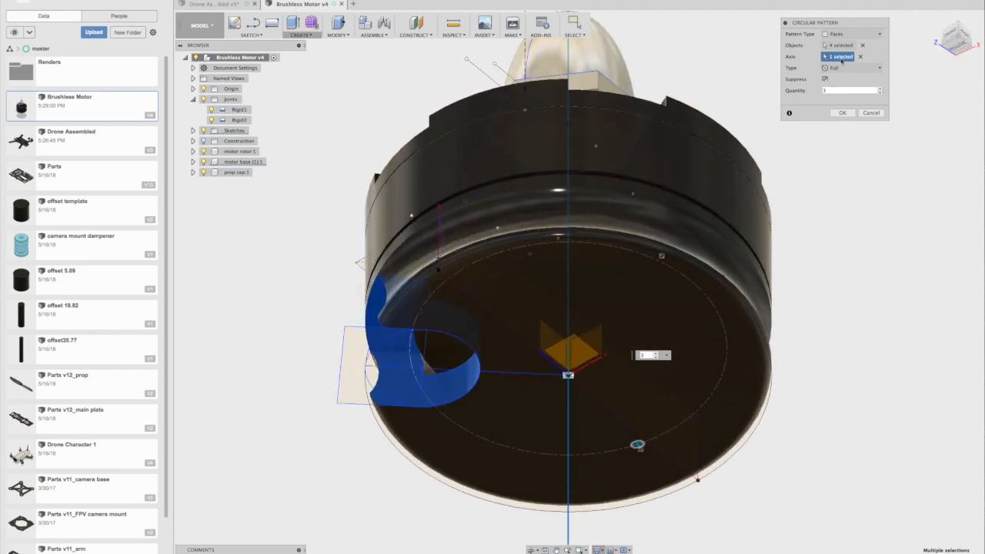
pyautogui.click(843, 113)
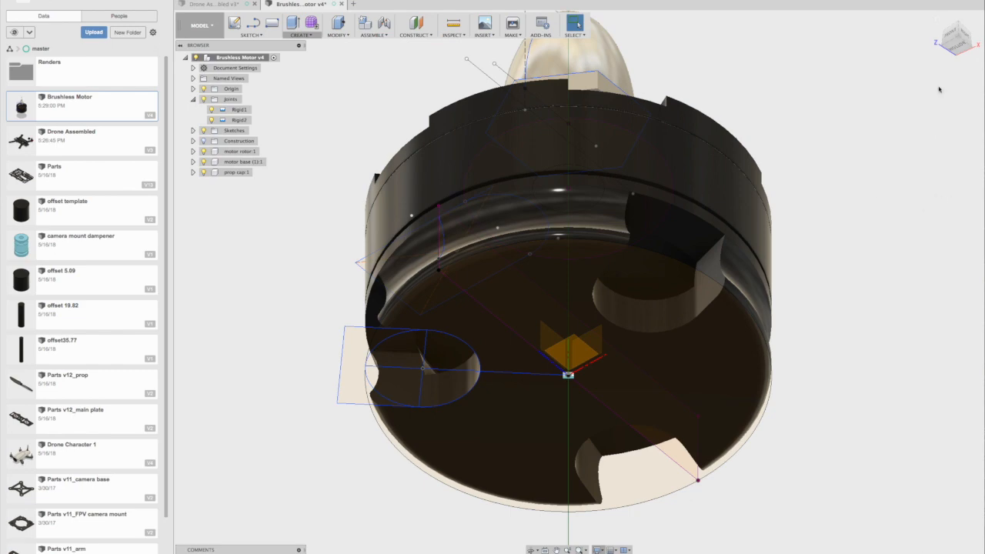
# Hide all sketches in the Brushless Motor design and save it as a new version
pyautogui.scroll(-2, 875, 154)
pyautogui.moveTo(963, 54)
pyautogui.mouseDown()
pyautogui.moveTo(962, 23)
pyautogui.moveTo(922, 210)
pyautogui.moveTo(839, 204)
pyautogui.mouseUp()
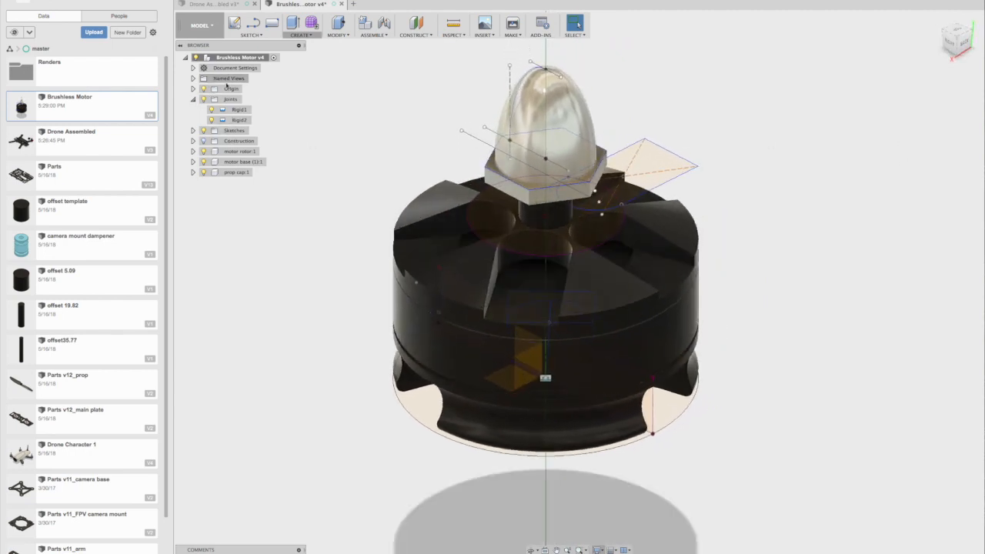
pyautogui.click(203, 130)
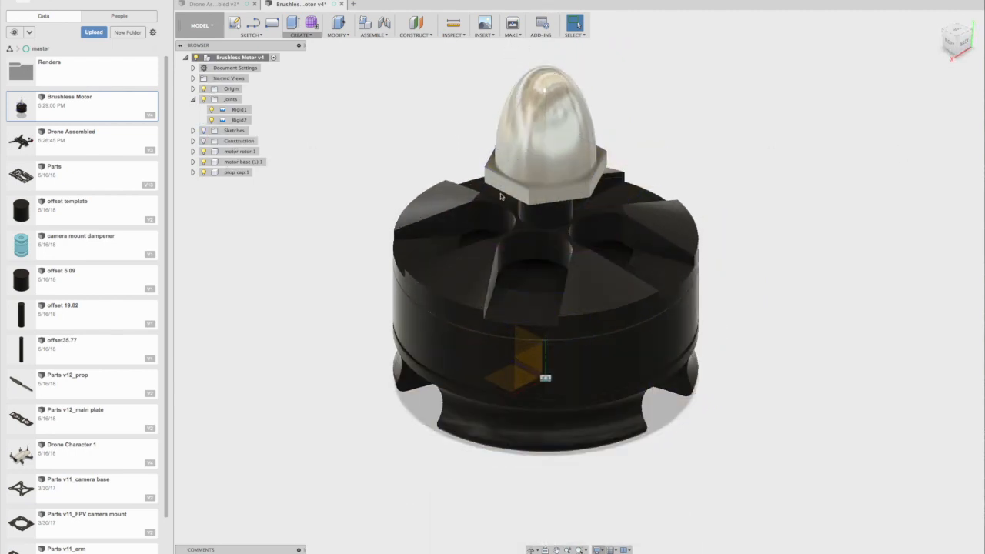
pyautogui.click(937, 18)
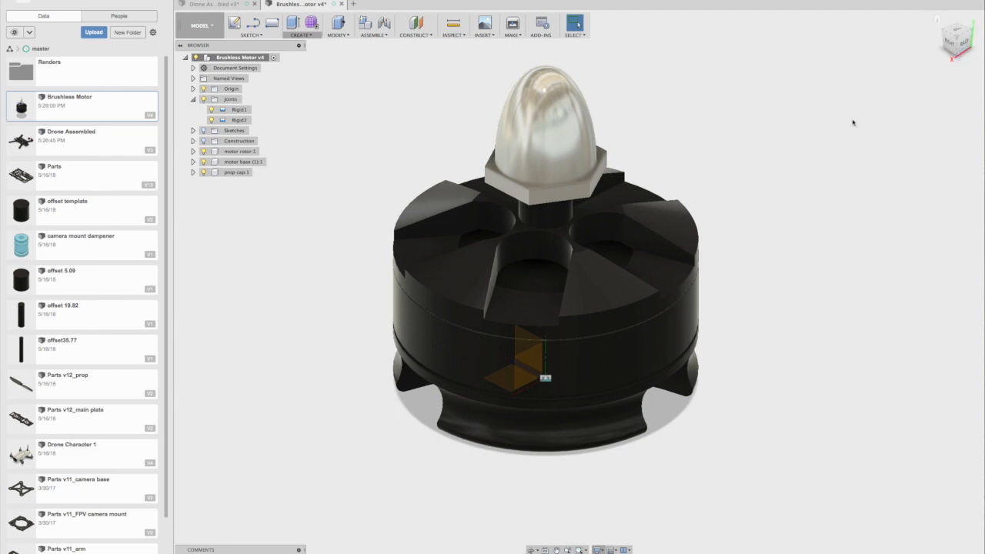
pyautogui.press('super+s')
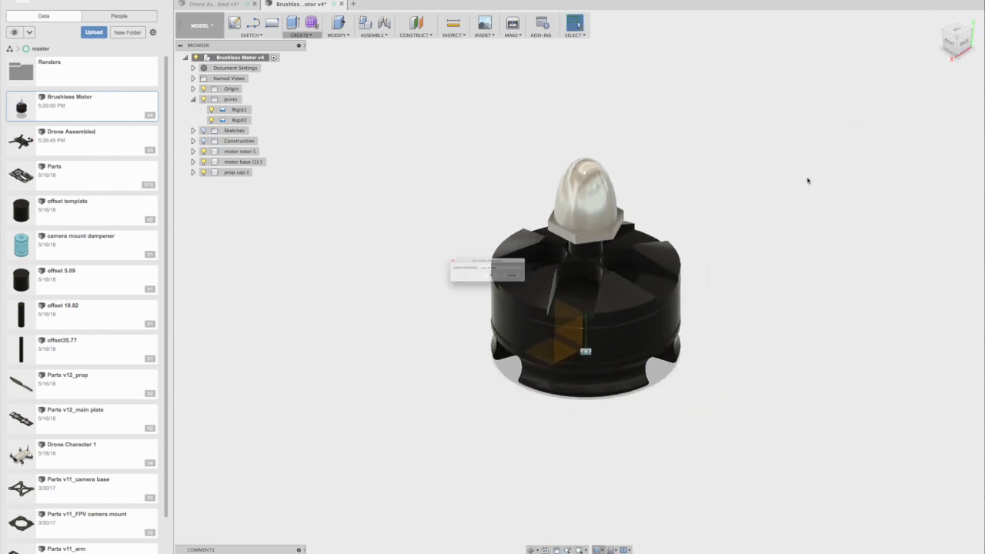
pyautogui.click(495, 282)
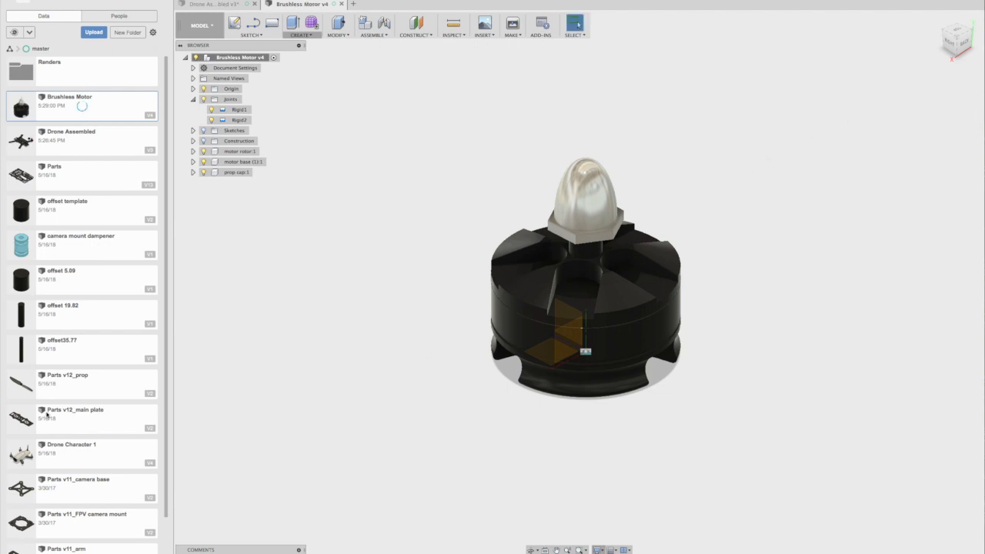
# Insert the saved Parts v12_prop design into the Brushless Motor design and accept its default placement
pyautogui.click(75, 382)
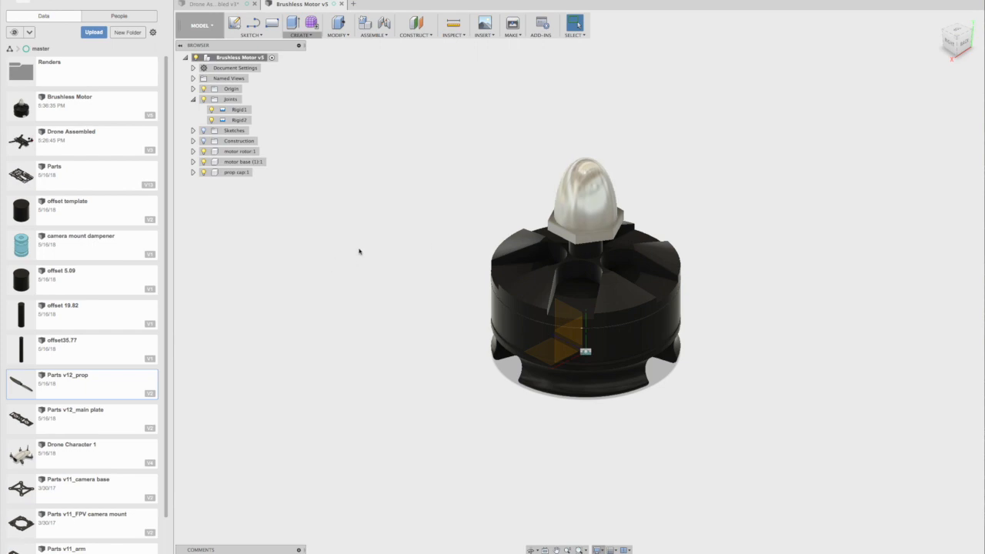
pyautogui.rightClick(92, 381)
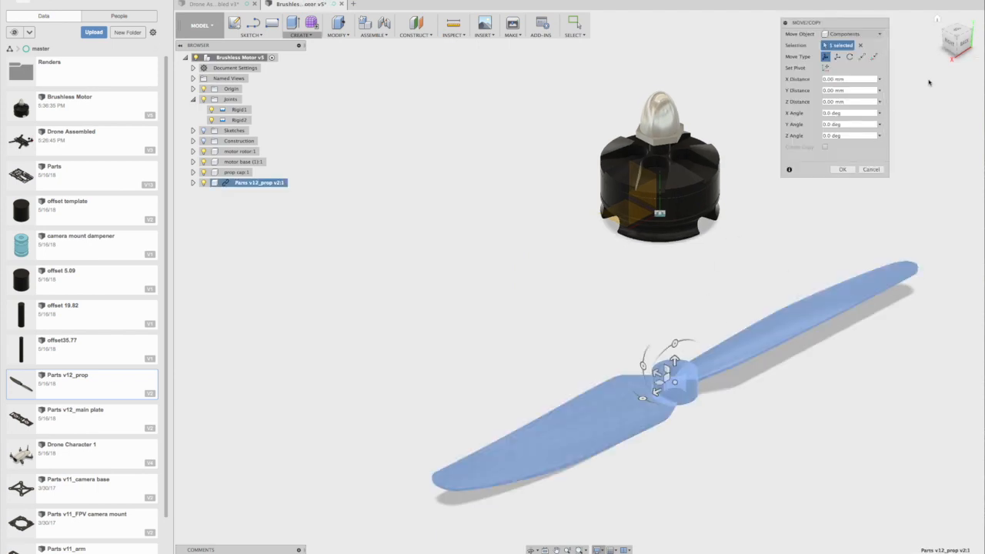
pyautogui.click(842, 169)
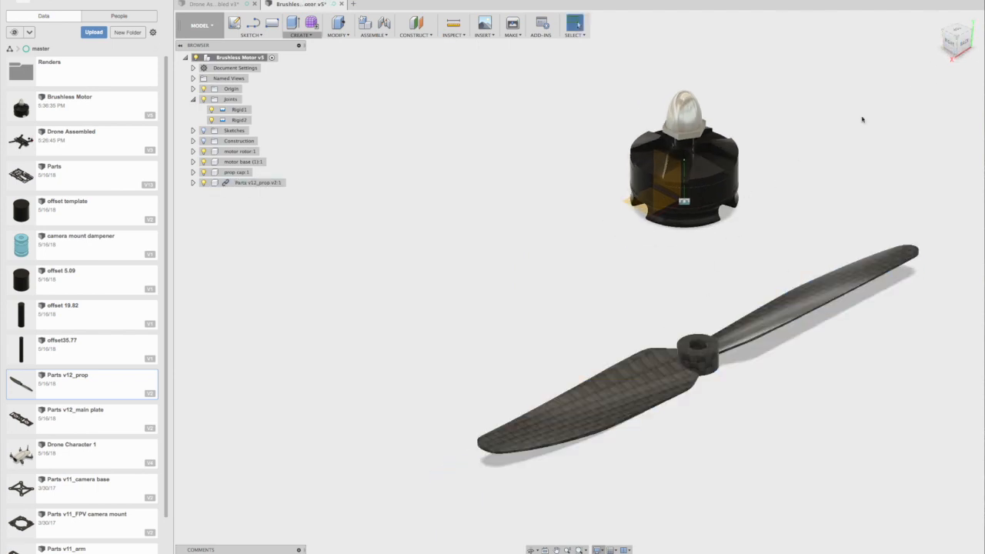
# Start a Rigid joint with the centre of the hole on the underside of the prop hub as the first component's location
pyautogui.click(964, 43)
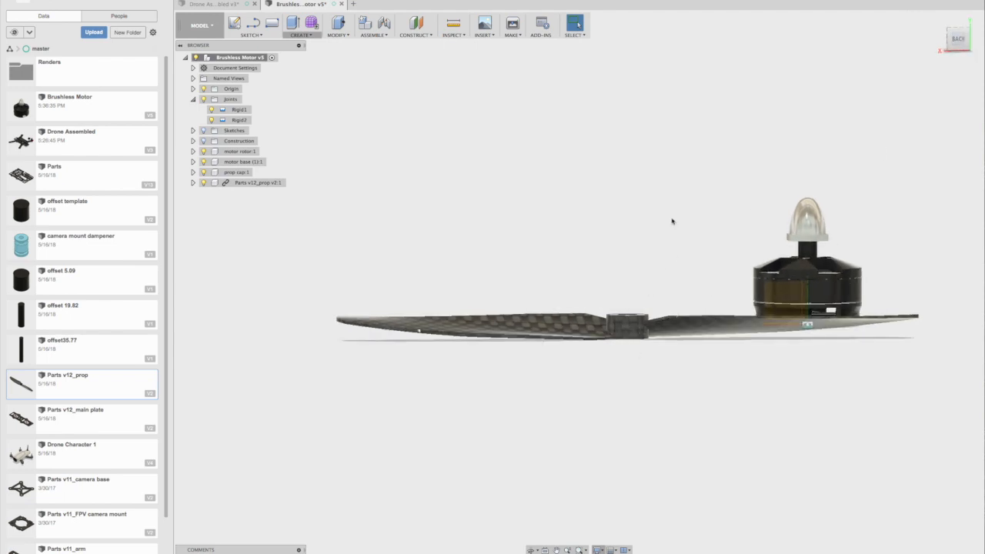
pyautogui.moveTo(659, 220); pyautogui.dragTo(586, 226, button='middle')
pyautogui.moveTo(957, 41); pyautogui.dragTo(956, 52)
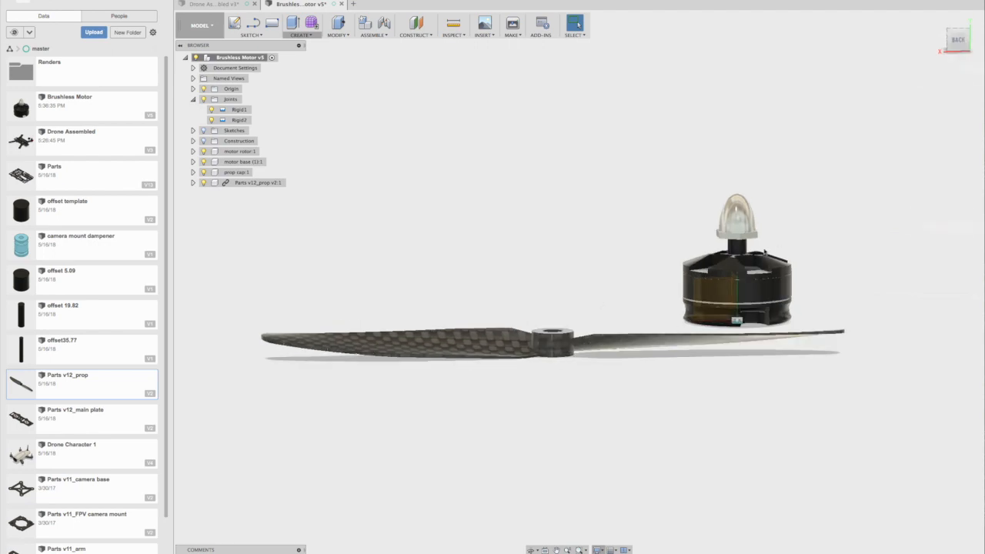
pyautogui.moveTo(957, 43)
pyautogui.mouseDown()
pyautogui.moveTo(944, 33)
pyautogui.moveTo(964, 46)
pyautogui.mouseUp()
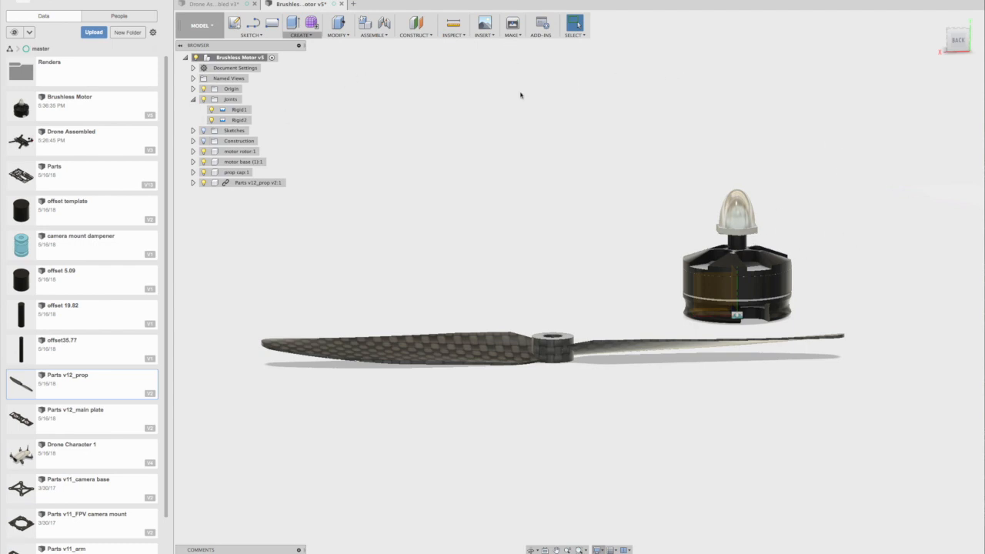
pyautogui.click(382, 36)
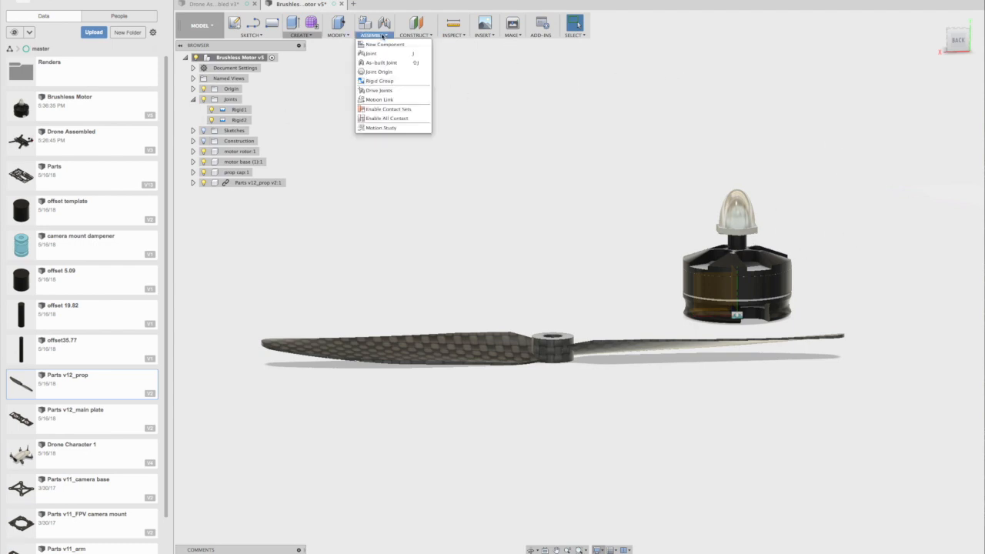
pyautogui.click(381, 52)
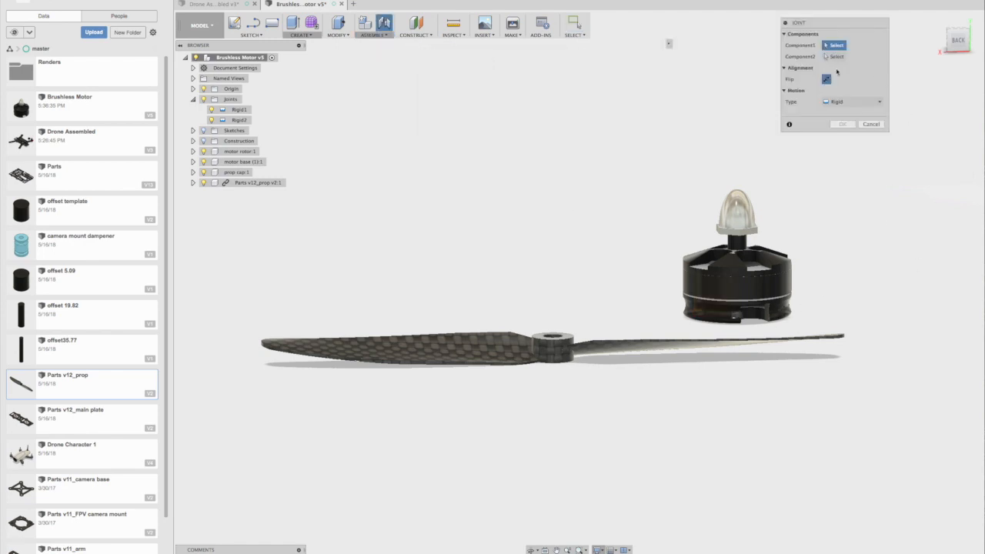
pyautogui.click(846, 102)
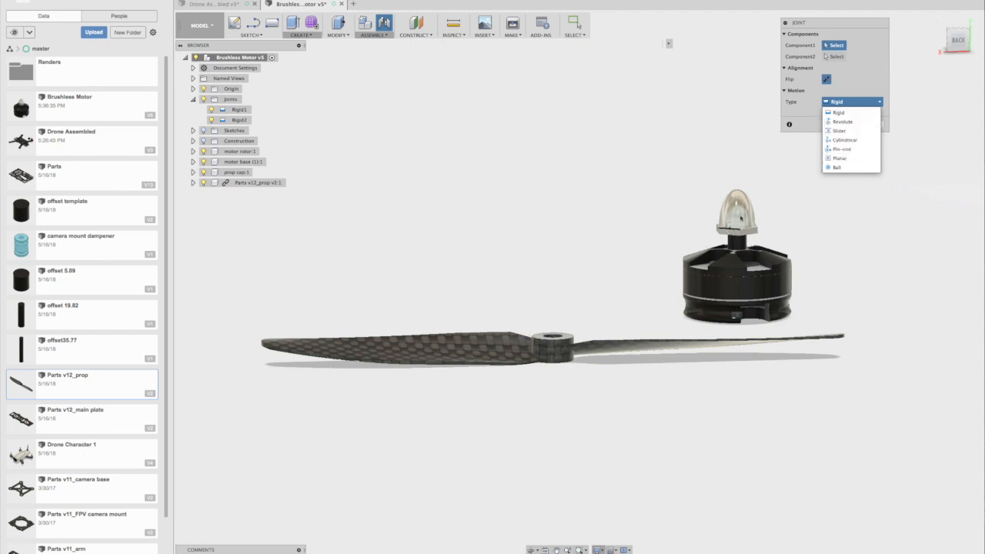
pyautogui.moveTo(956, 42); pyautogui.dragTo(954, 56)
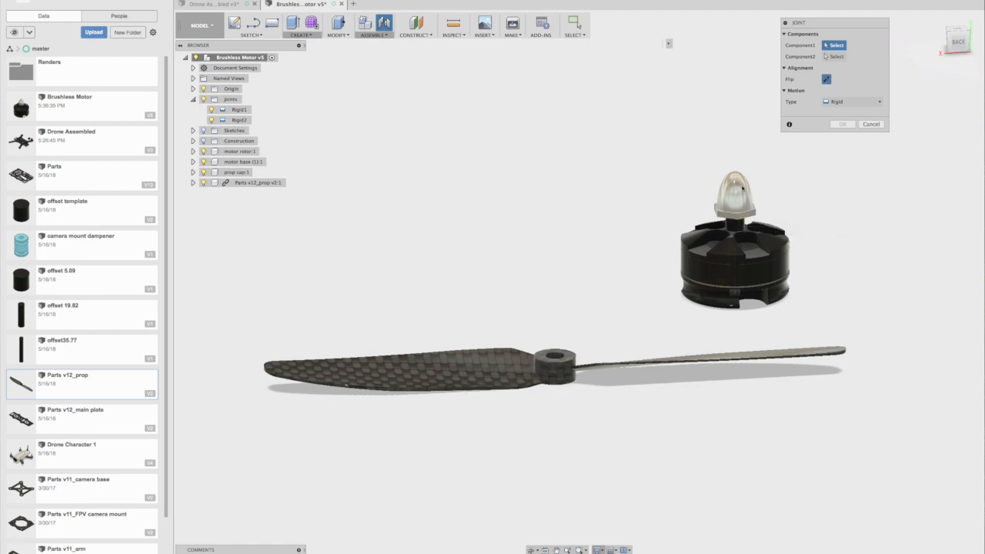
pyautogui.moveTo(954, 48); pyautogui.dragTo(957, 27)
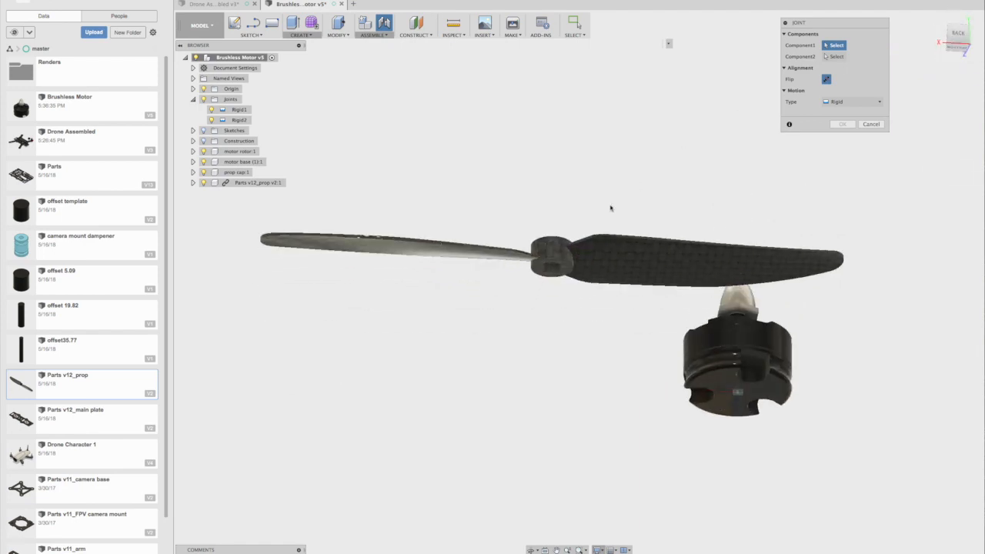
pyautogui.scroll(2, 562, 260)
pyautogui.click(545, 271)
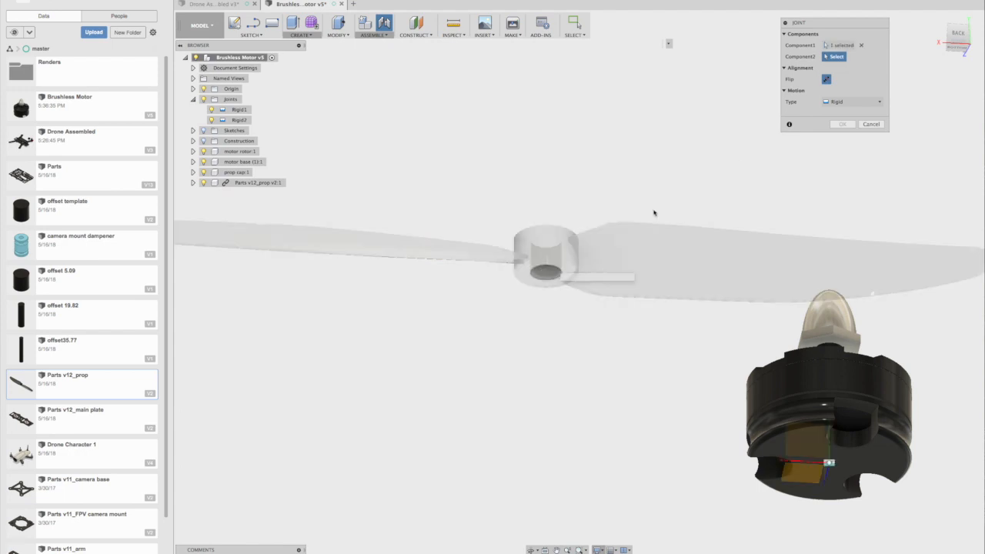
# Complete the rigid joint by seating the prop hub at the base of the rotor shaft, and name the joint "prop to rotor"
pyautogui.moveTo(953, 33); pyautogui.dragTo(959, 54)
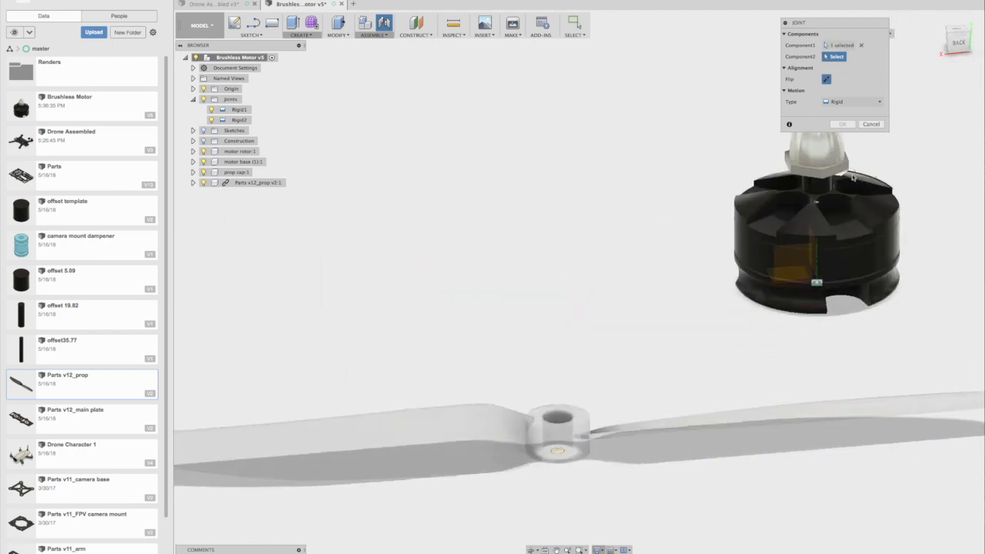
pyautogui.scroll(3, 839, 185)
pyautogui.scroll(1, 831, 191)
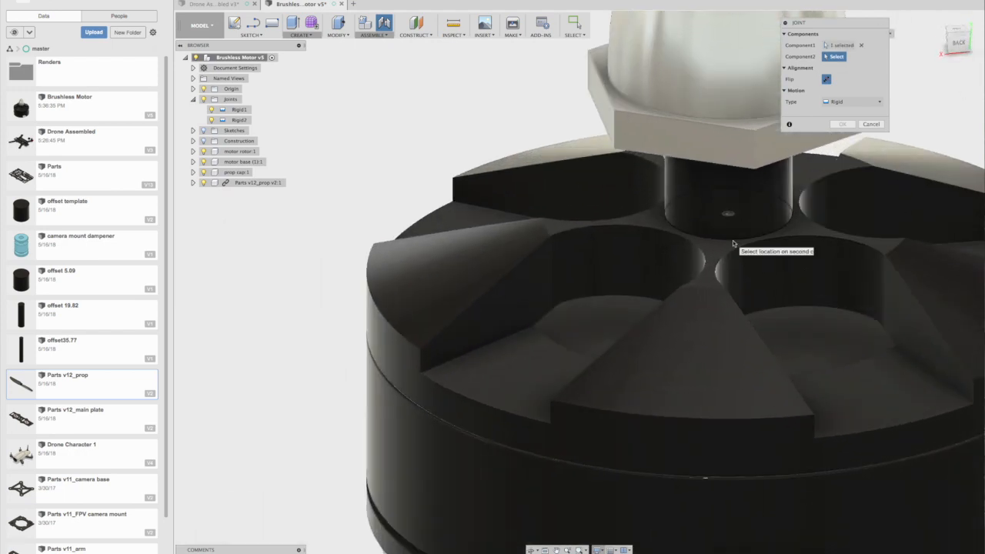
pyautogui.click(733, 240)
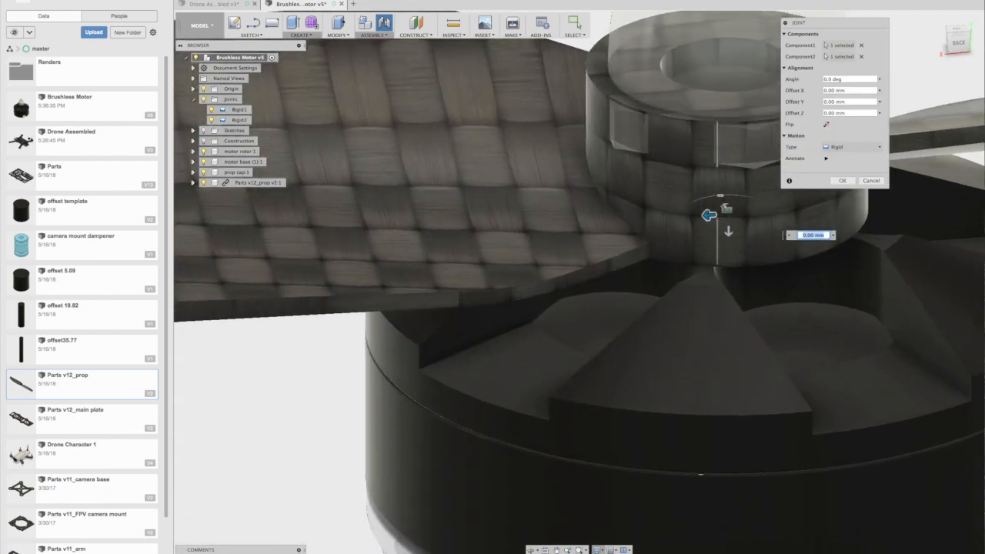
pyautogui.scroll(-3, 945, 60)
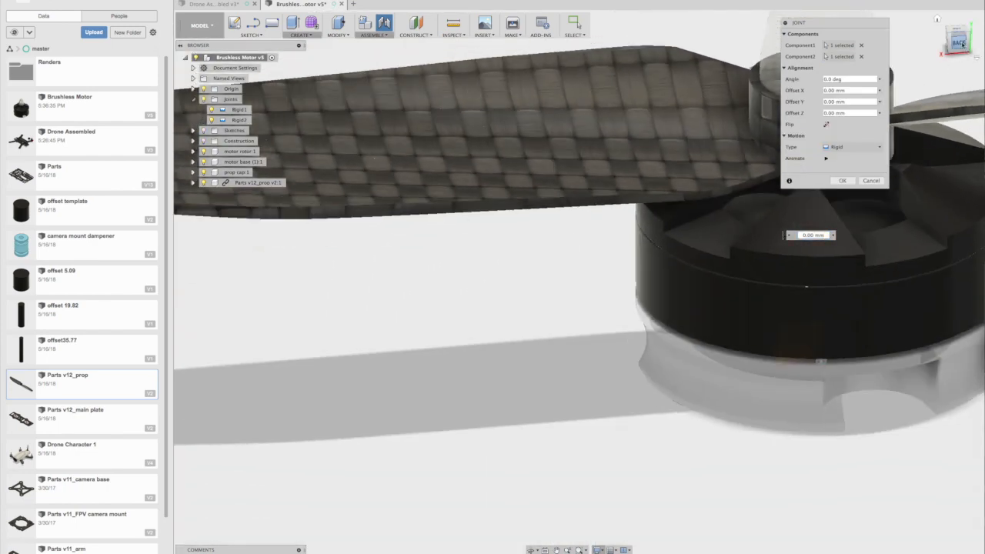
pyautogui.click(961, 44)
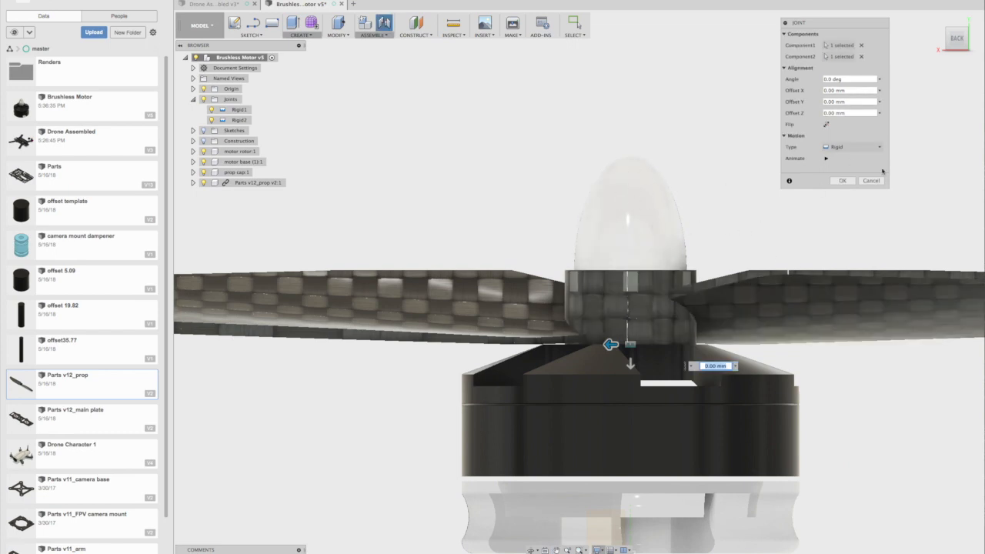
pyautogui.click(842, 180)
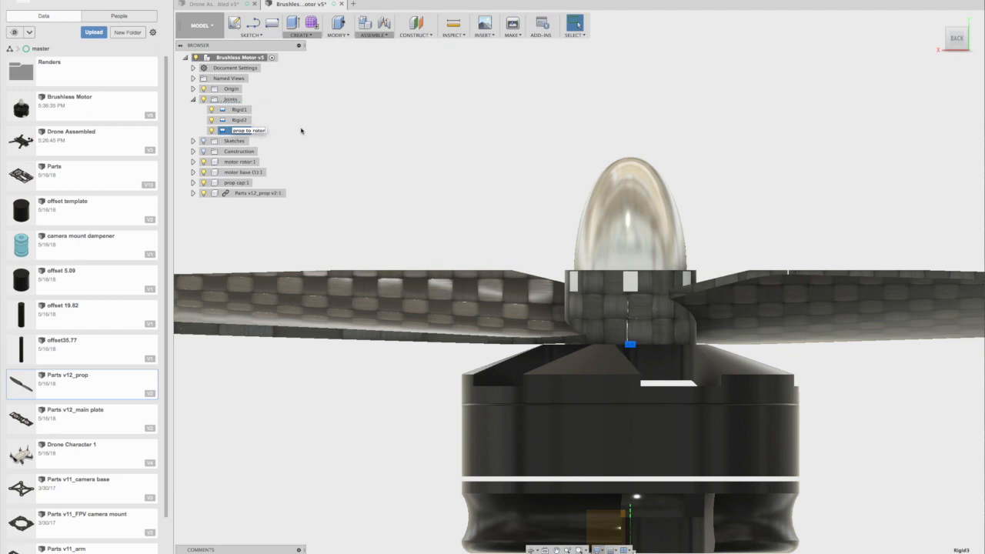
# Delete the two older joints Rigid1 and Rigid2 from the motor design
pyautogui.click(238, 110)
pyautogui.rightClick(243, 121)
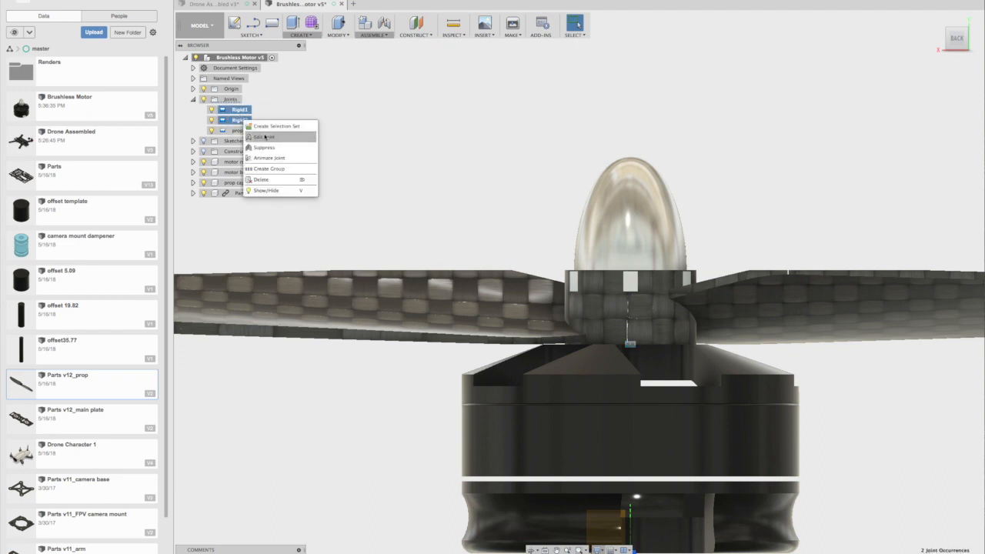
pyautogui.click(403, 131)
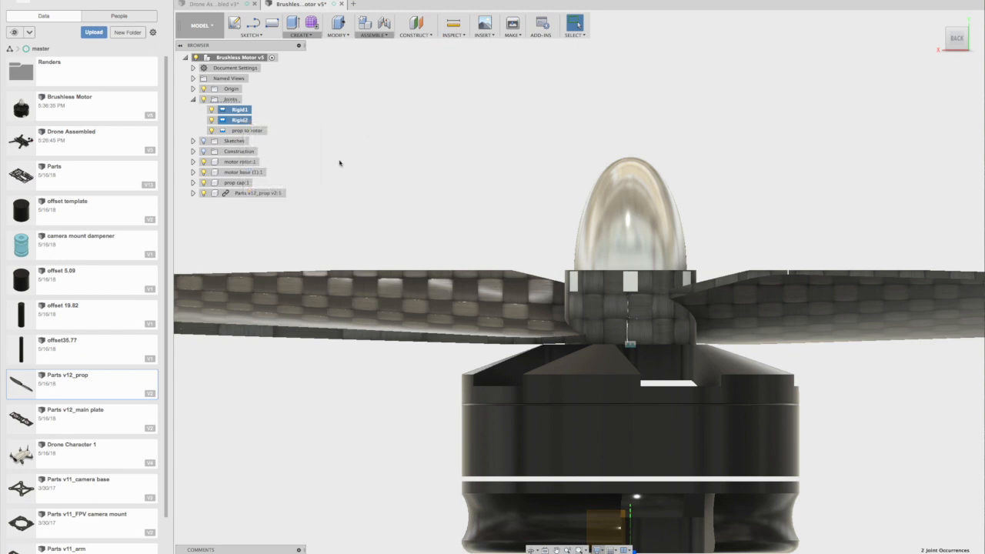
pyautogui.rightClick(243, 110)
pyautogui.click(285, 170)
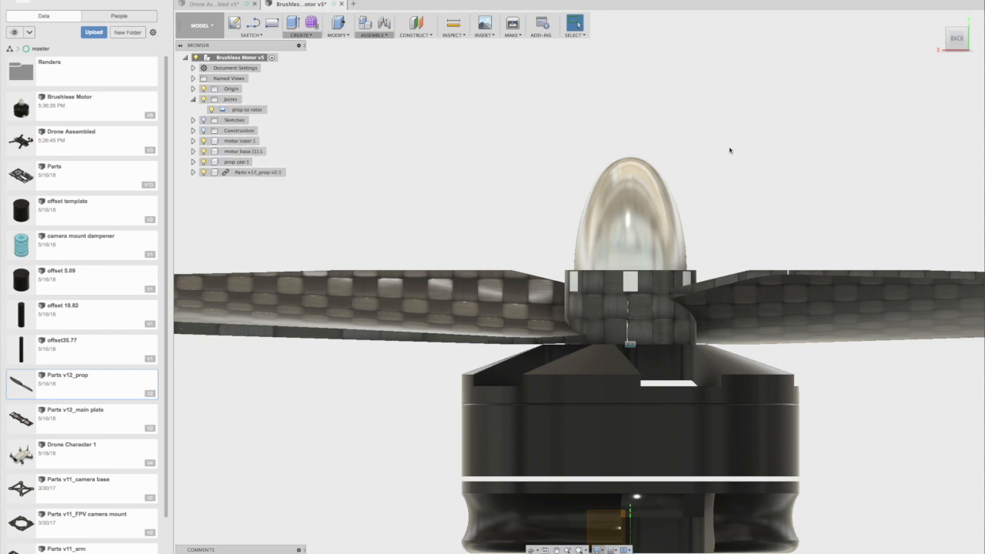
pyautogui.moveTo(957, 38); pyautogui.dragTo(965, 47)
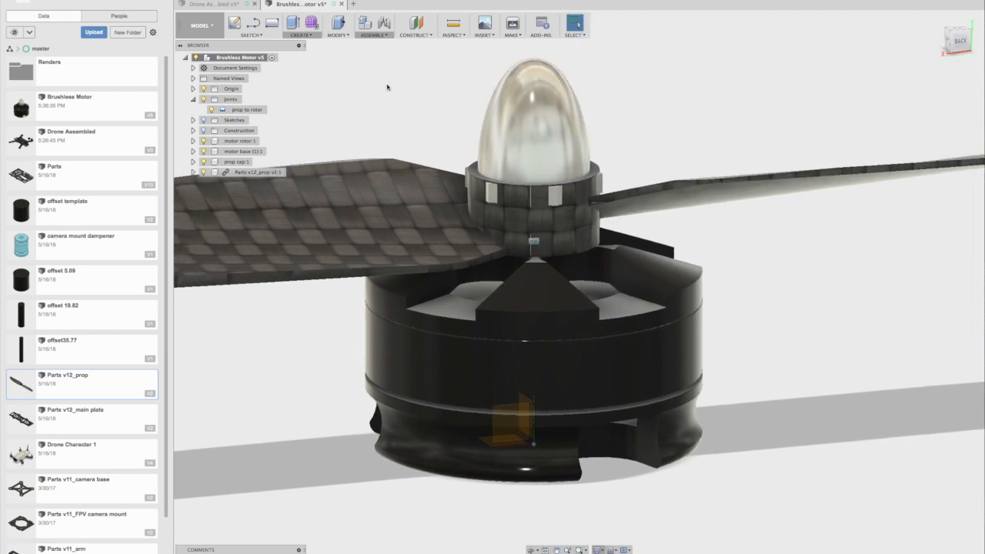
pyautogui.click(339, 34)
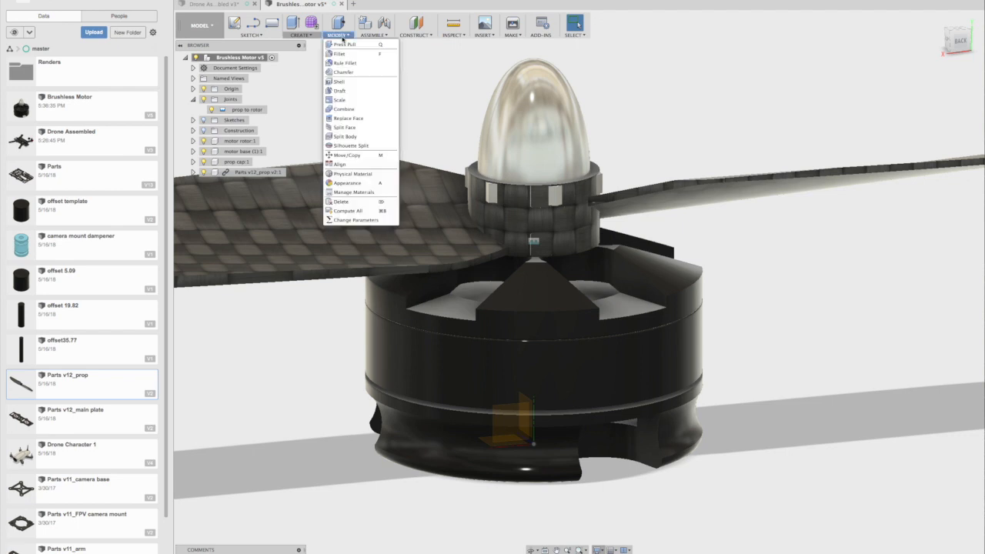
pyautogui.click(377, 36)
pyautogui.click(377, 36)
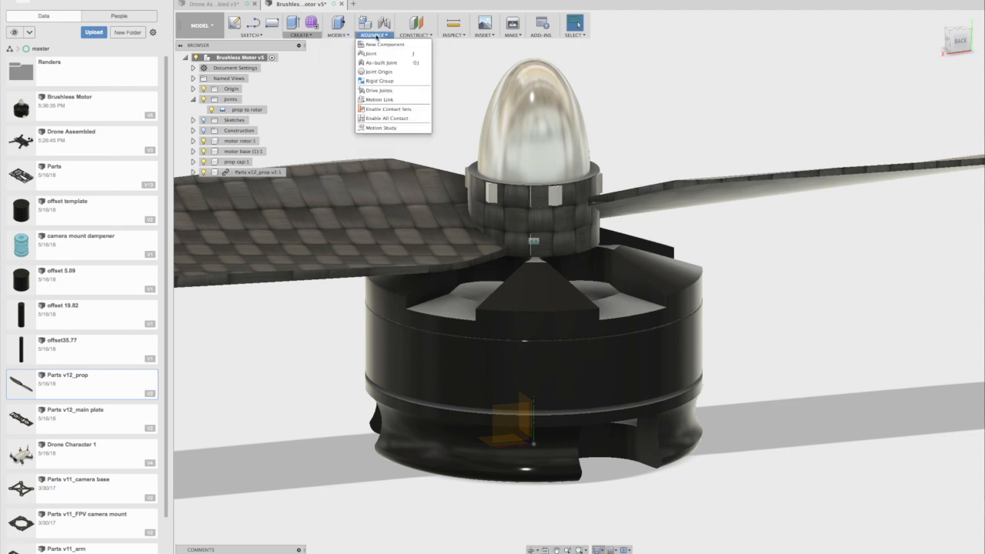
pyautogui.click(383, 66)
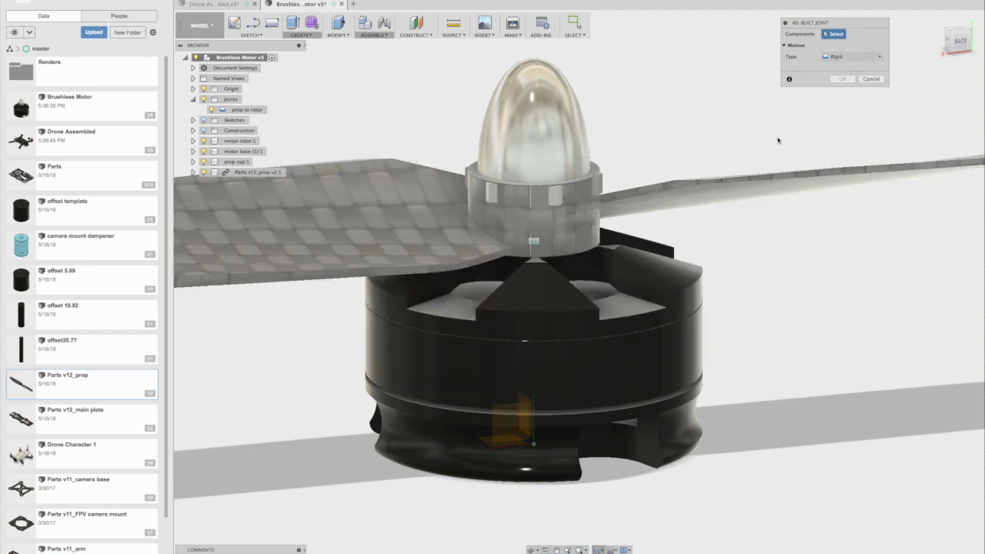
pyautogui.click(630, 356)
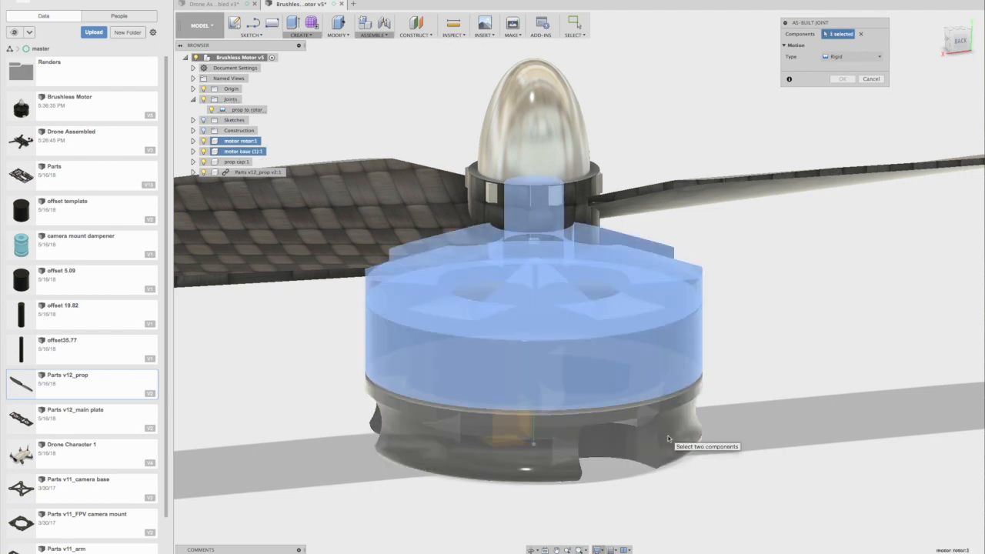
pyautogui.click(668, 439)
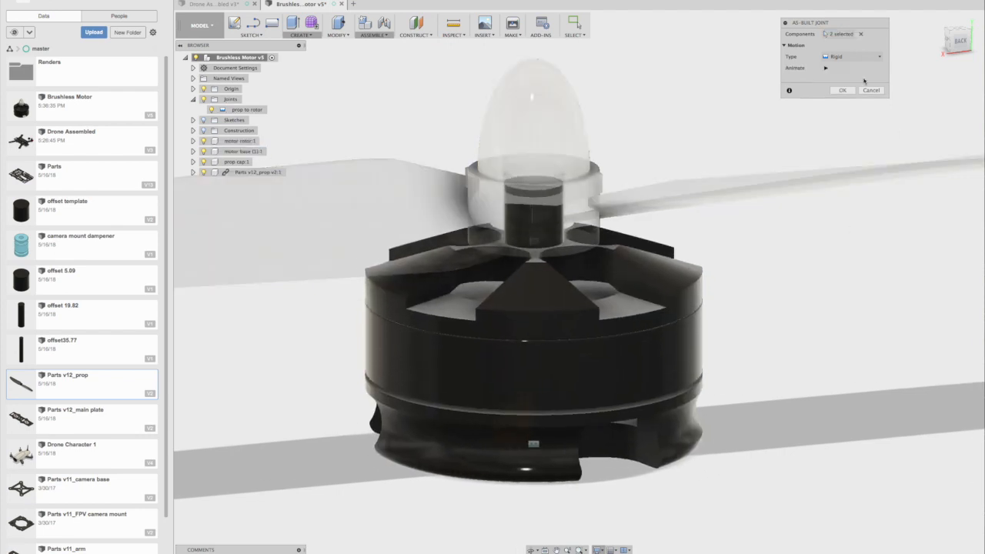
pyautogui.click(853, 57)
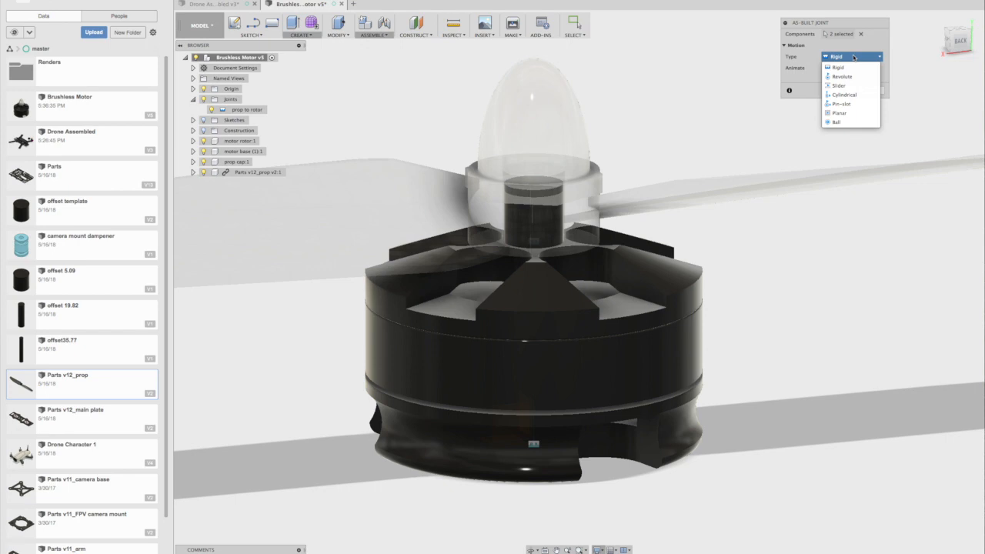
pyautogui.click(843, 77)
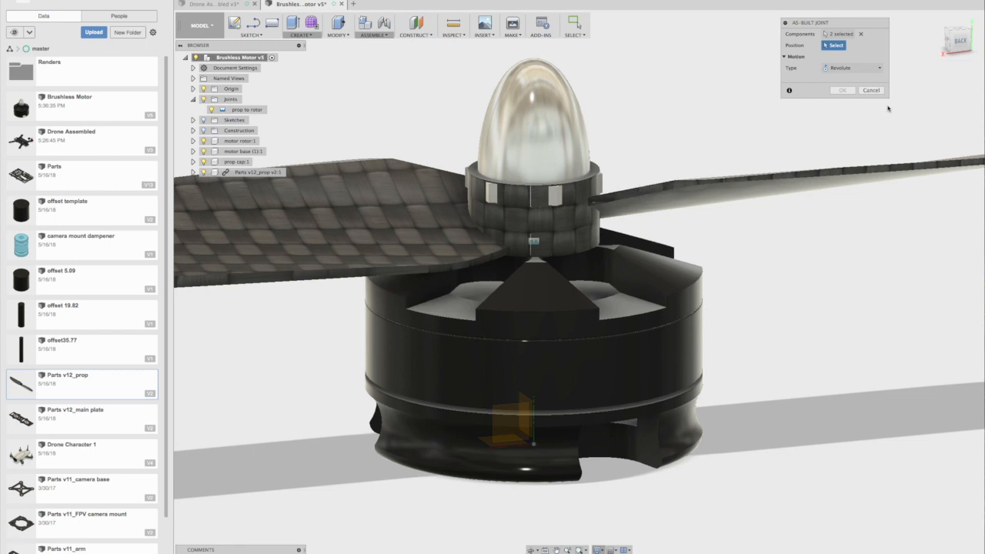
pyautogui.click(872, 91)
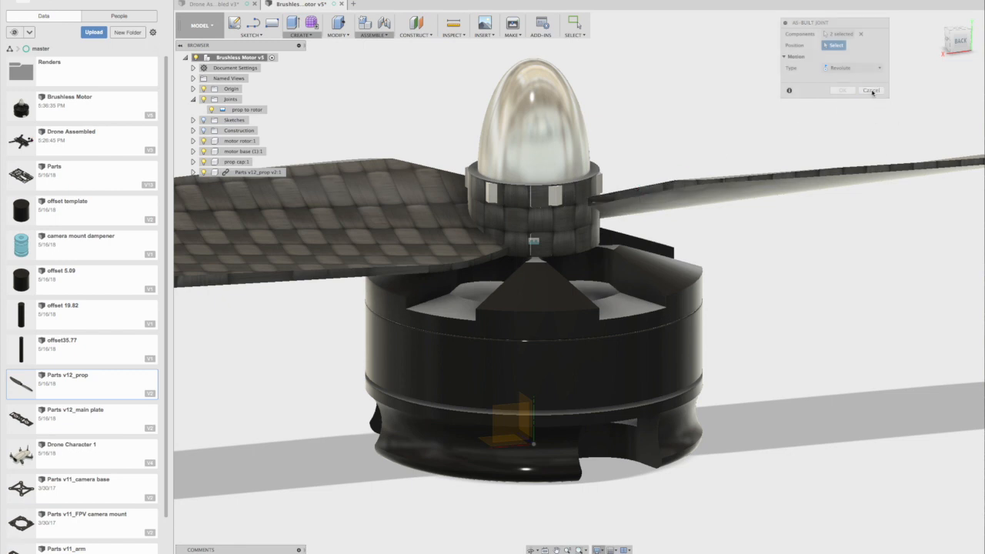
# Start a joint with the circular edge of the motor rotor's lower rim as the first component's location
pyautogui.click(956, 35)
pyautogui.moveTo(956, 30)
pyautogui.mouseDown()
pyautogui.moveTo(963, 24)
pyautogui.moveTo(962, 37)
pyautogui.mouseUp()
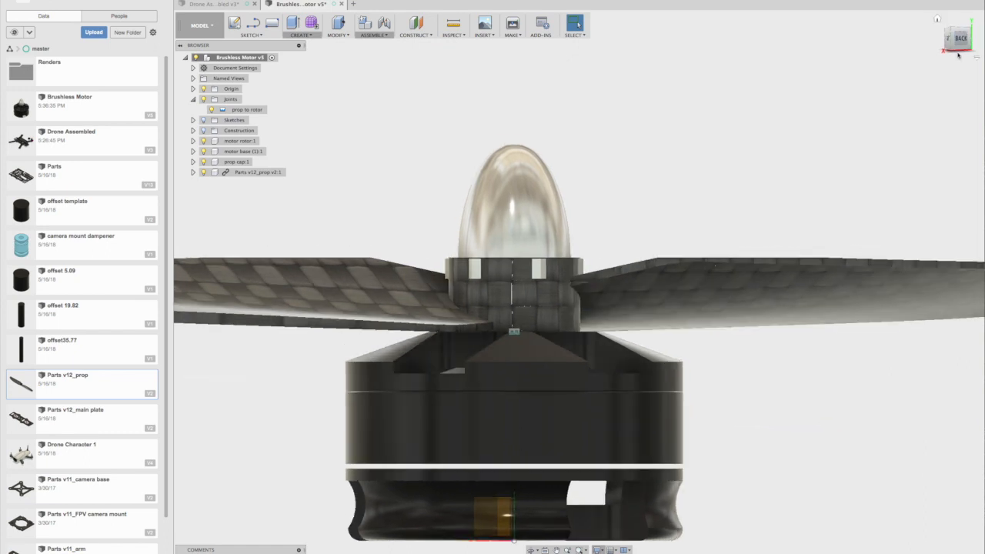
pyautogui.click(389, 35)
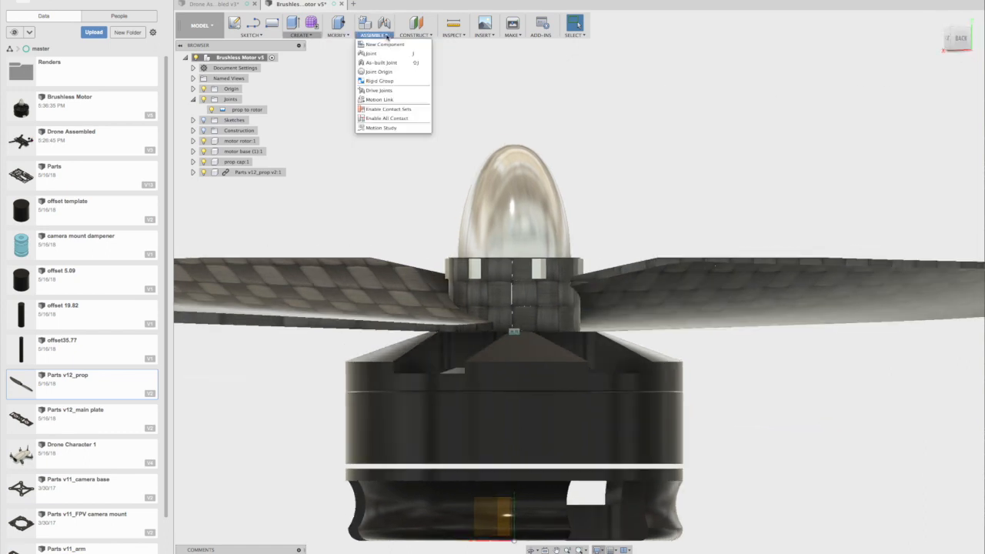
pyautogui.click(383, 51)
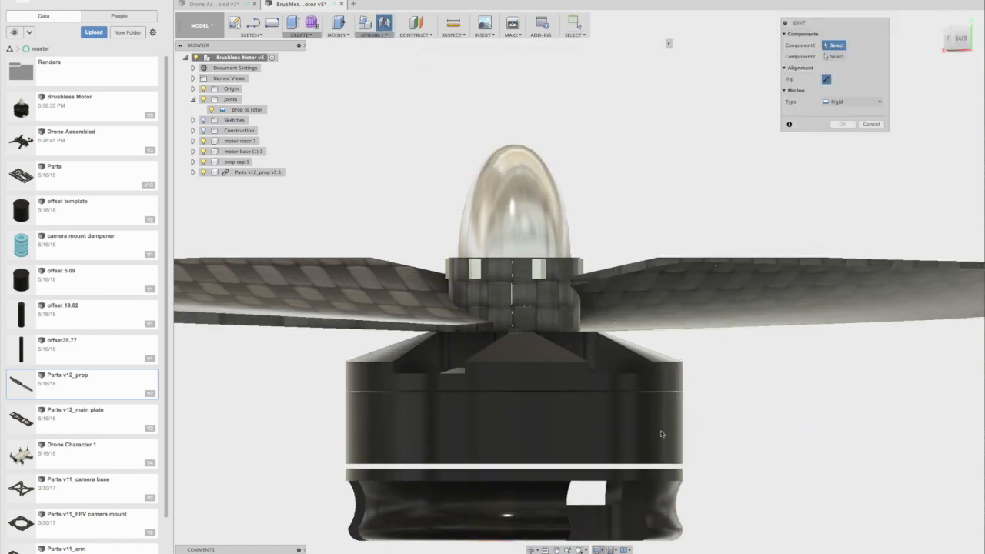
pyautogui.moveTo(957, 41); pyautogui.dragTo(967, 34)
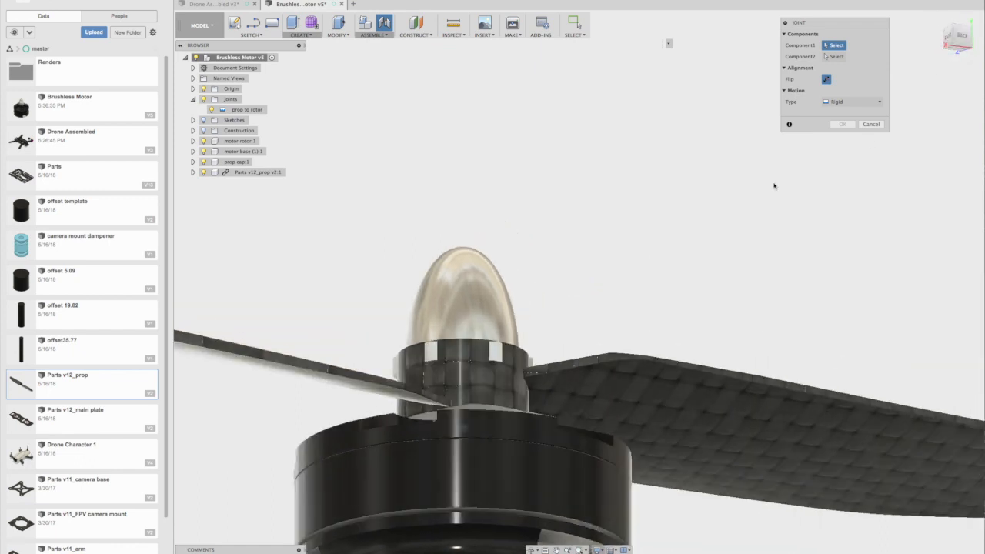
pyautogui.moveTo(775, 185); pyautogui.dragTo(781, 80, button='middle')
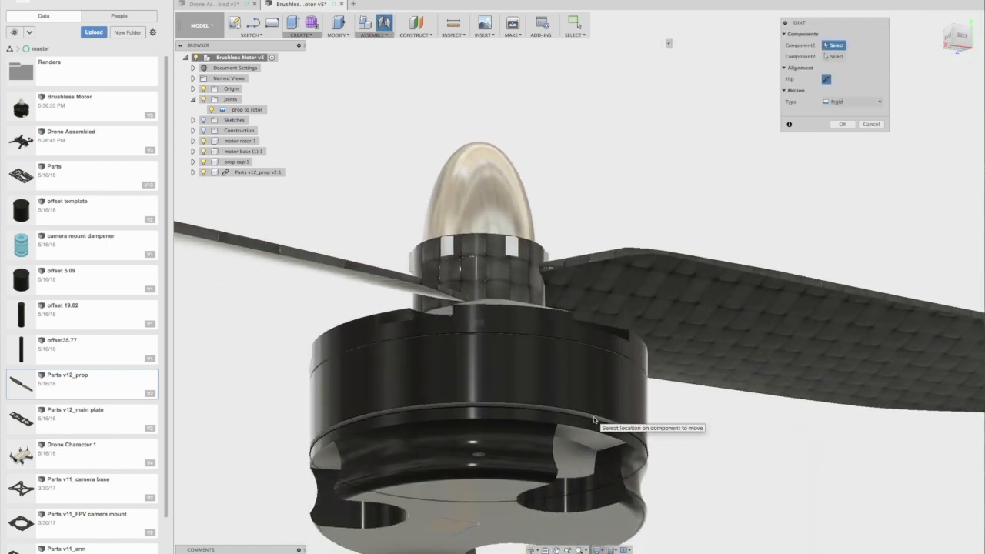
pyautogui.scroll(3, 593, 420)
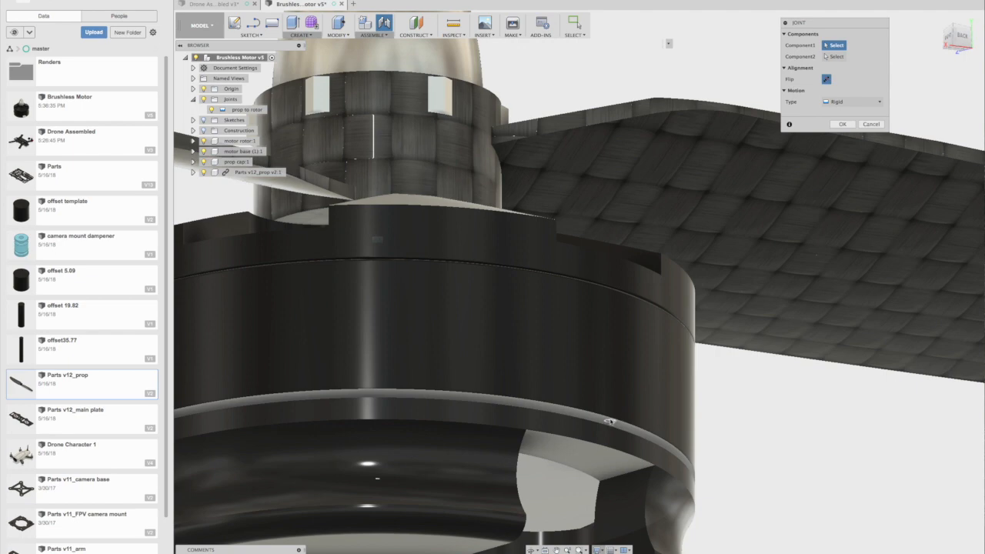
pyautogui.scroll(5, 611, 421)
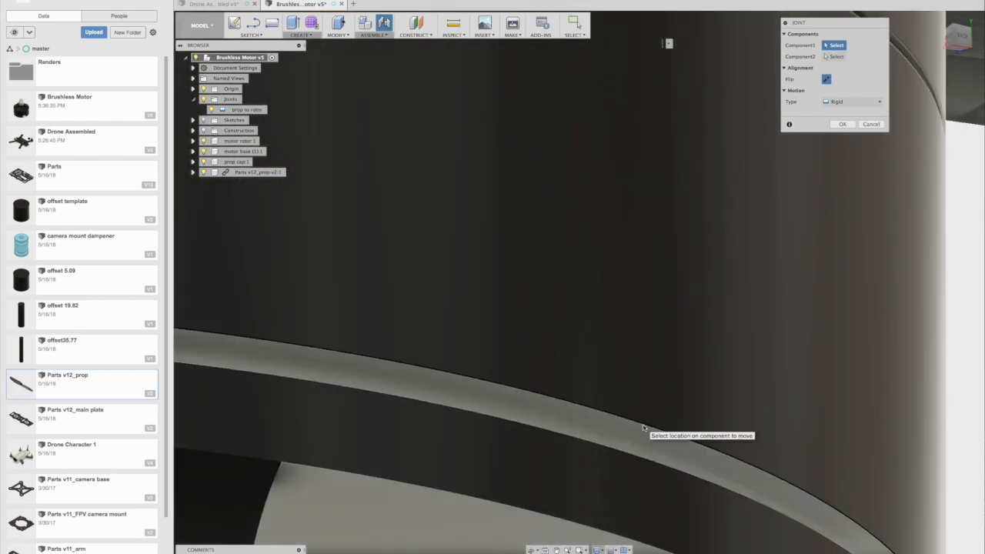
pyautogui.click(643, 427)
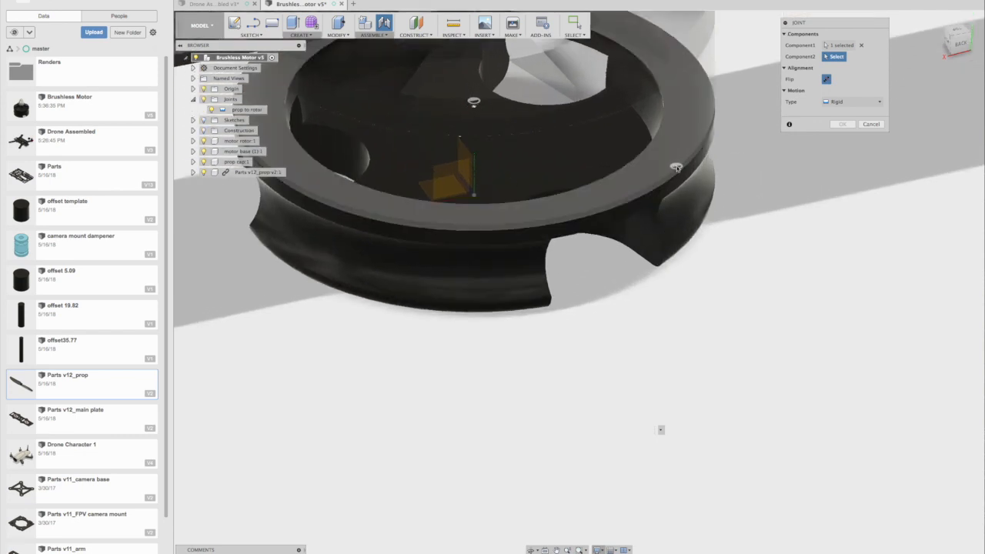
# Choose the inner circular edge of the motor base's upper ring as the second location and set the joint's motion to Revolute
pyautogui.scroll(5, 676, 167)
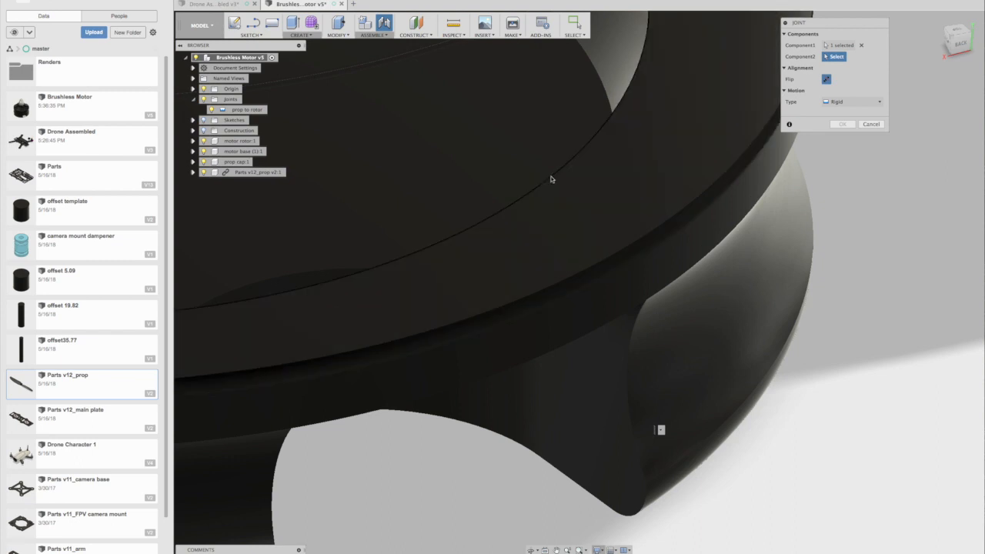
pyautogui.click(558, 188)
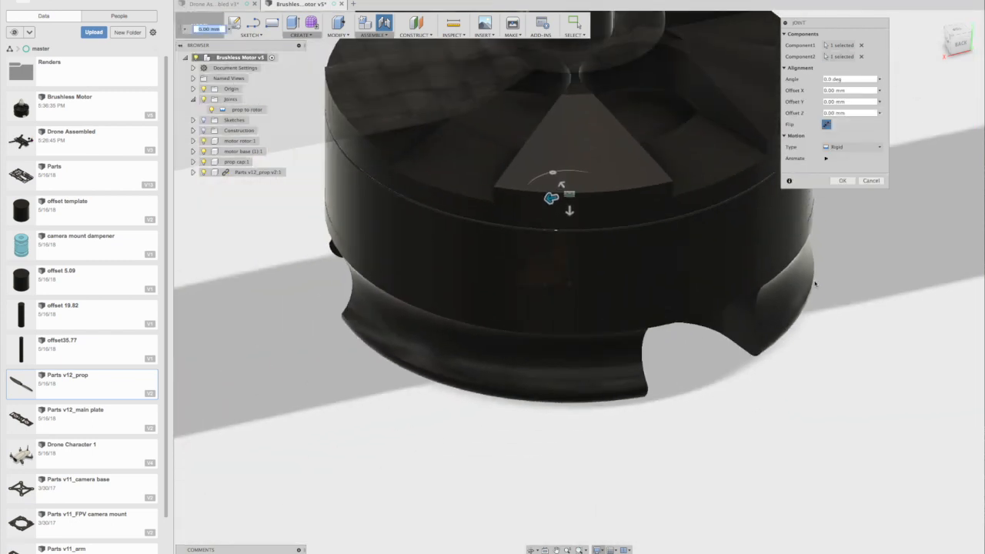
pyautogui.click(961, 44)
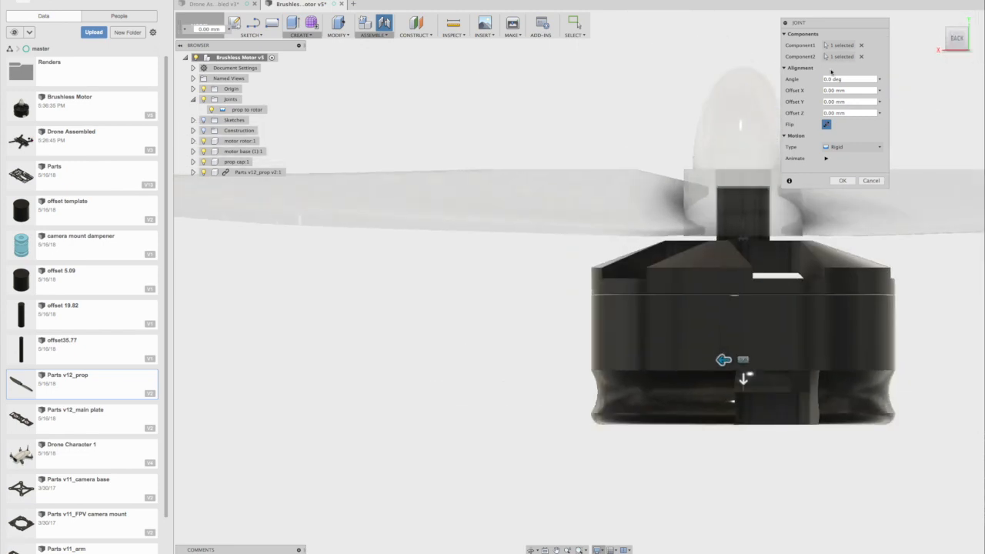
pyautogui.click(850, 148)
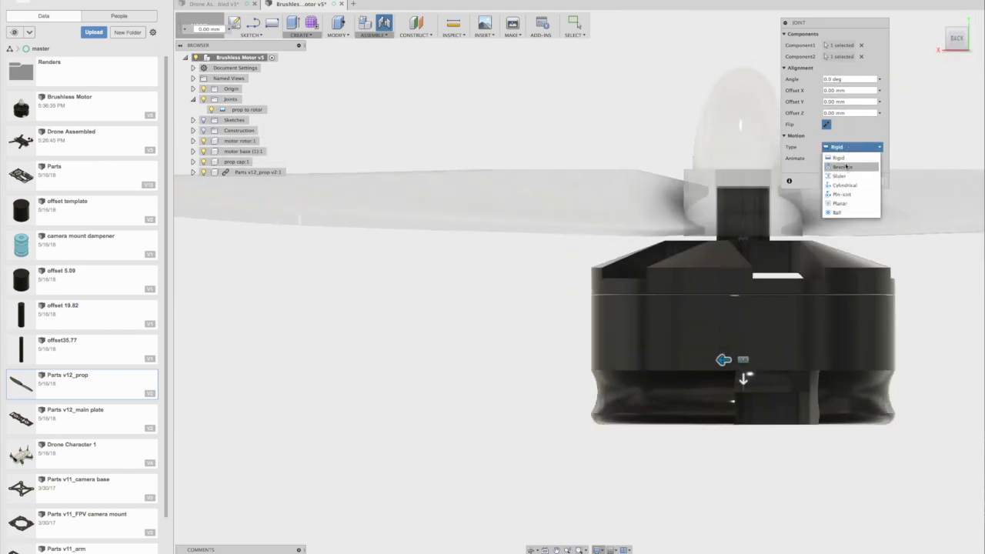
pyautogui.click(844, 166)
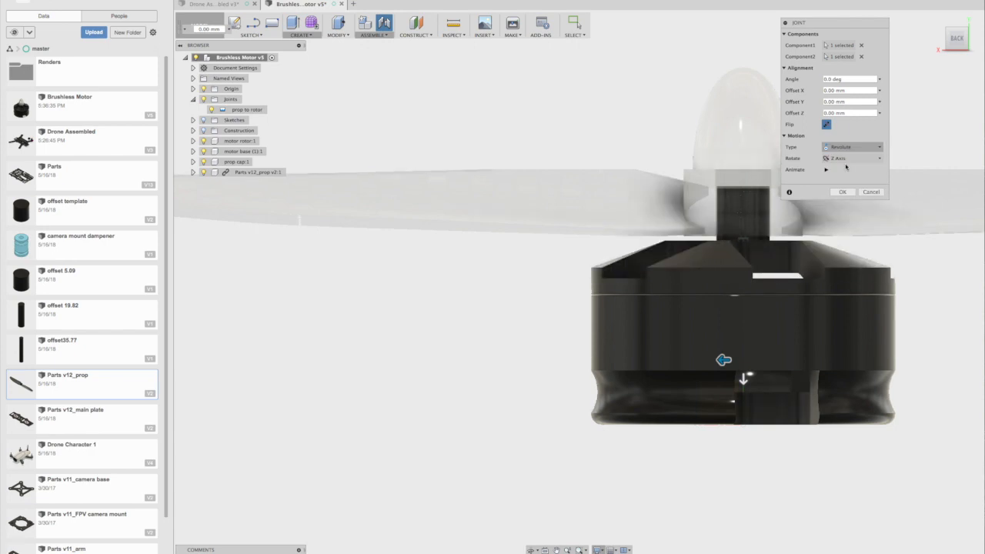
# Preview the rotor's rotation about the Z Axis with the joint animation and accept the revolute joint
pyautogui.click(956, 39)
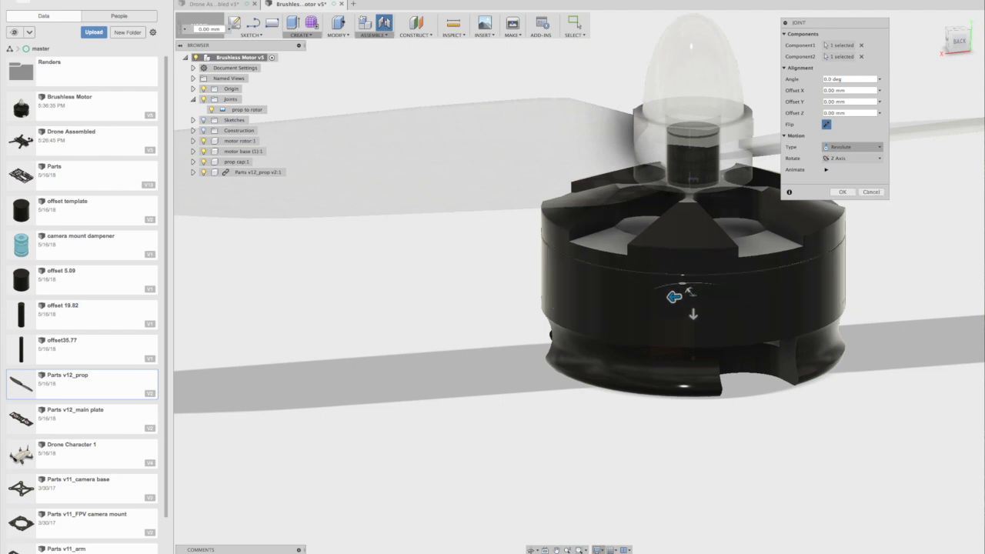
pyautogui.click(958, 41)
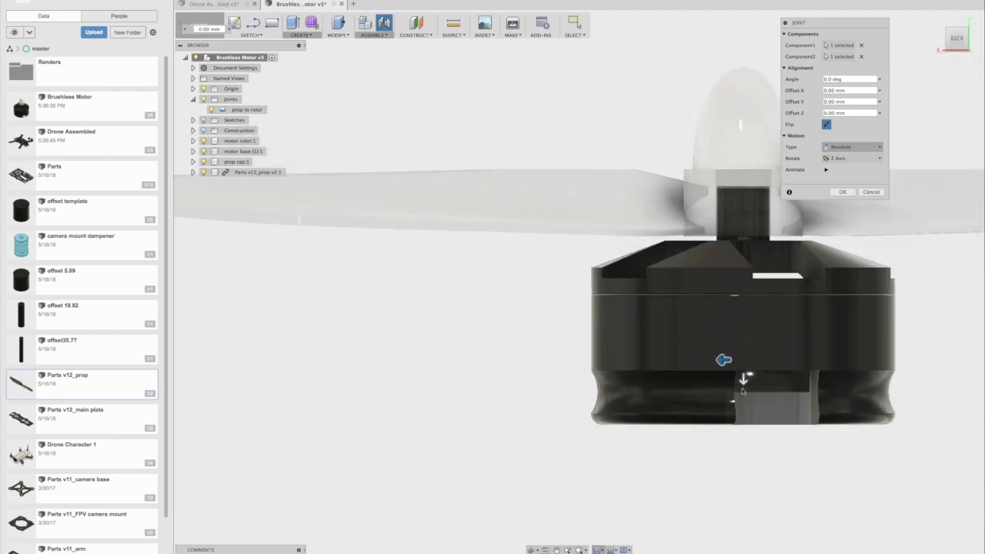
pyautogui.moveTo(960, 47); pyautogui.dragTo(967, 65)
pyautogui.click(826, 171)
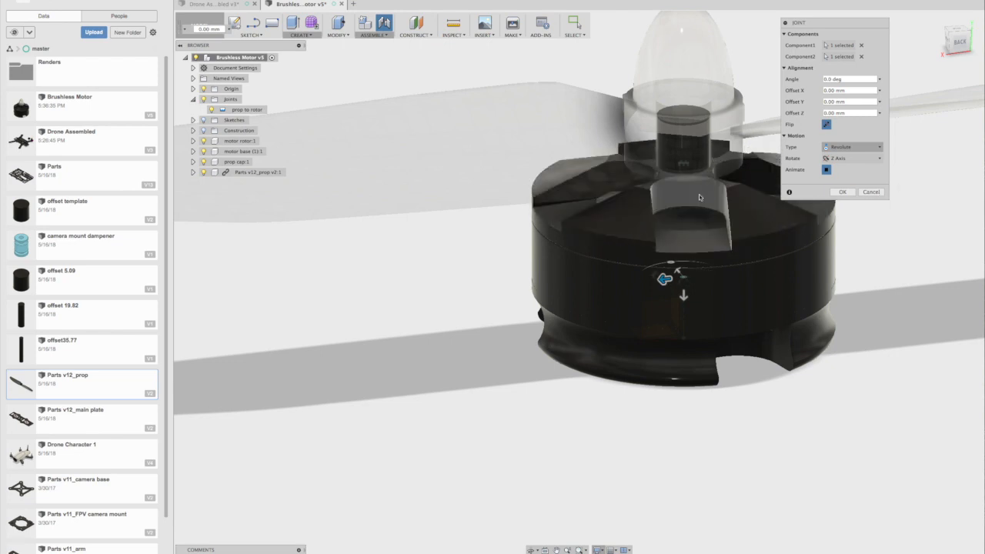
pyautogui.click(825, 170)
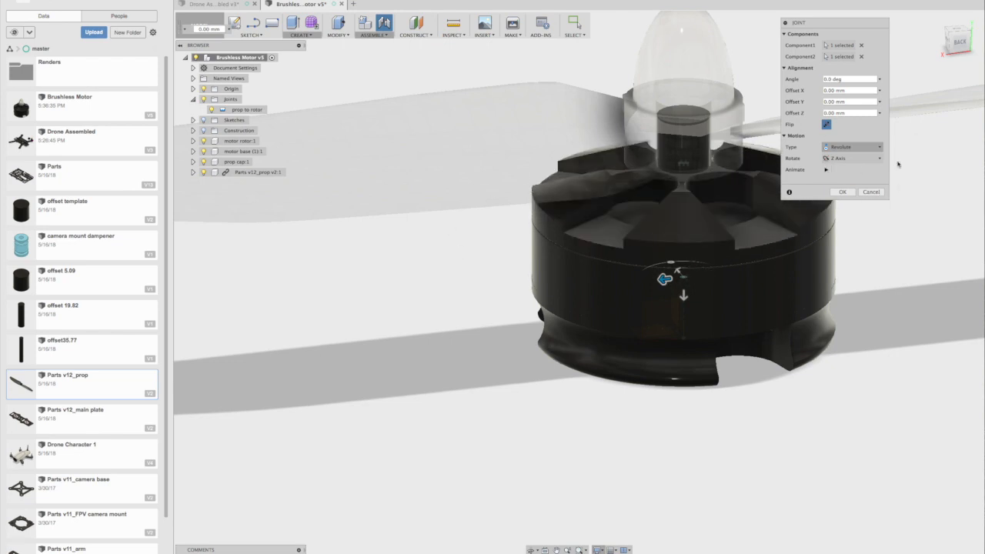
pyautogui.click(842, 193)
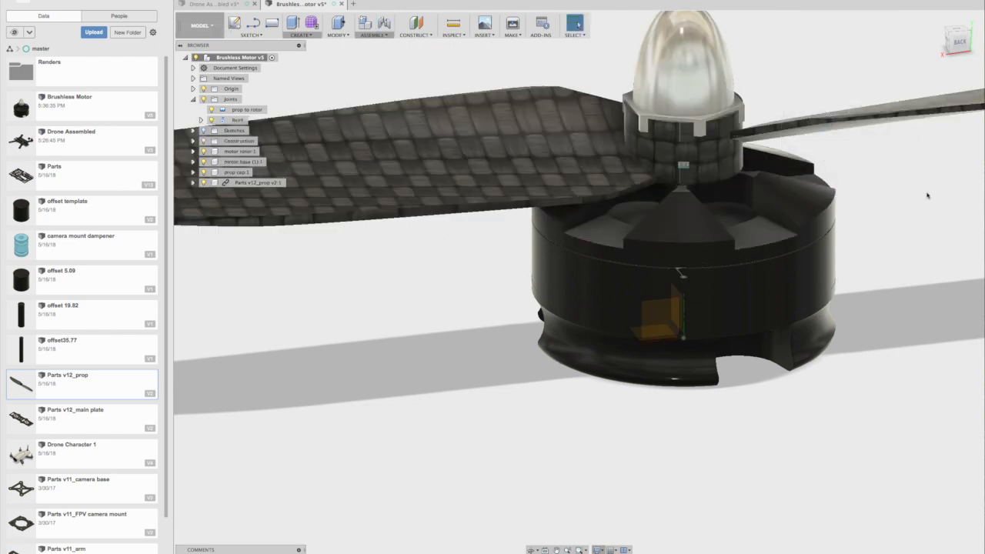
# Move the prop cap component 4 mm upward along Y, clear of the propeller hub
pyautogui.moveTo(927, 196); pyautogui.dragTo(770, 249, button='middle')
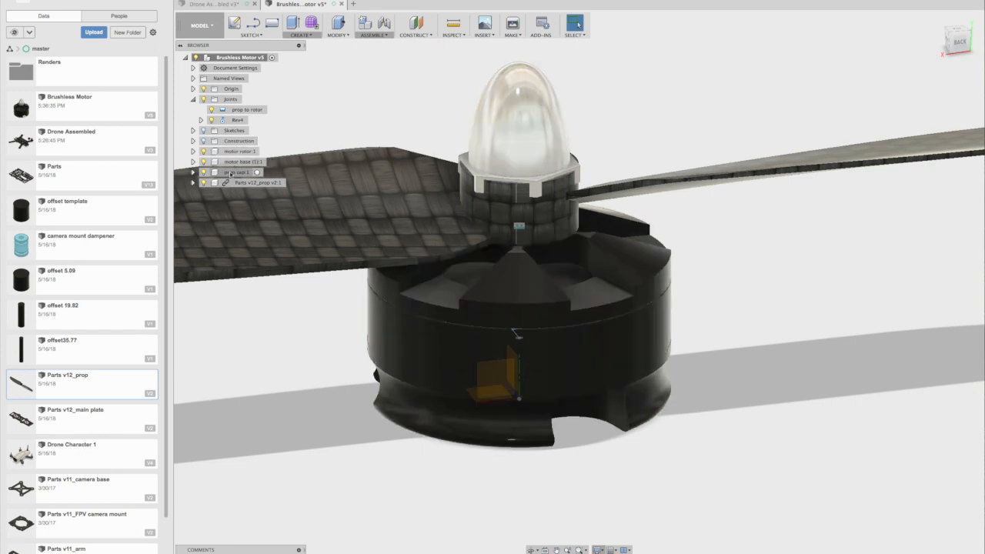
pyautogui.rightClick(228, 174)
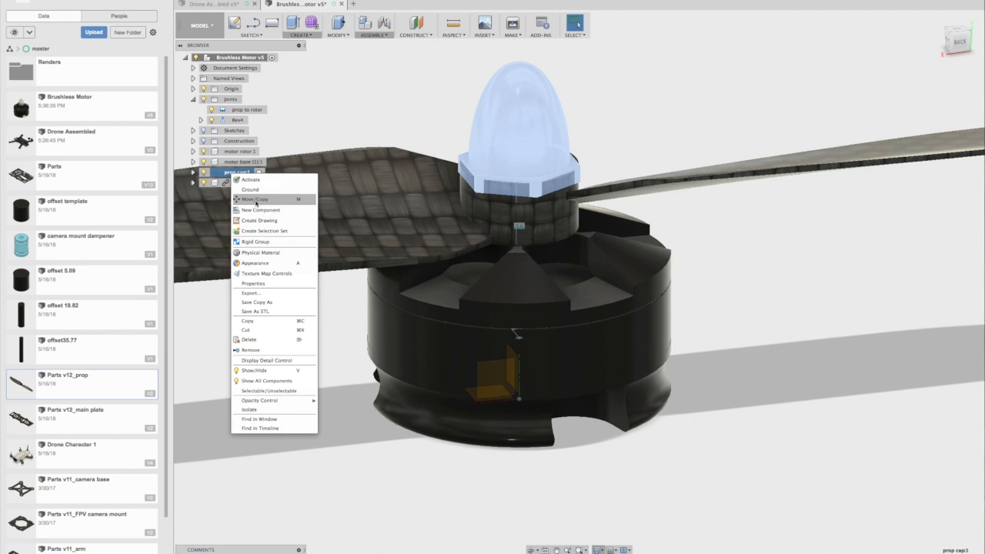
pyautogui.click(255, 199)
pyautogui.moveTo(520, 115); pyautogui.dragTo(520, 76)
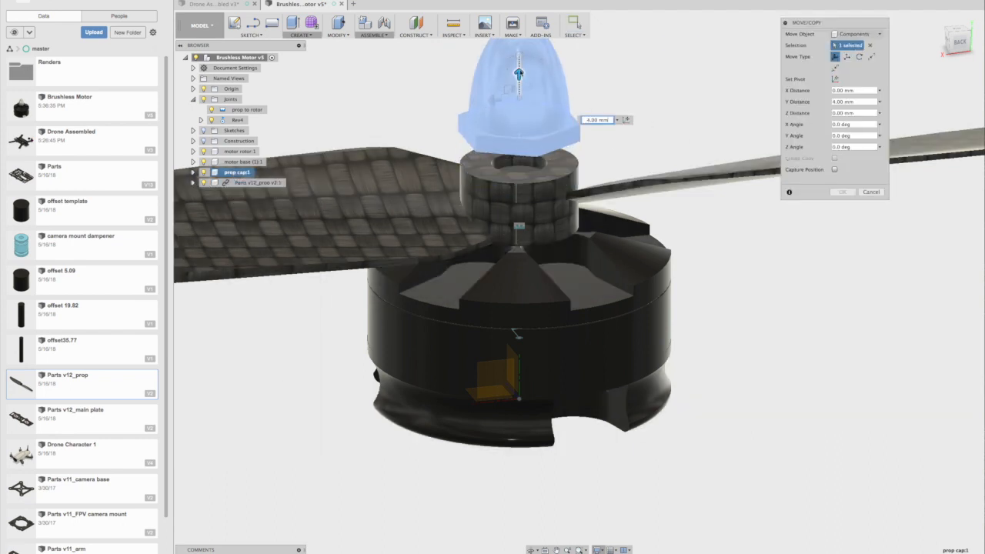
pyautogui.click(845, 191)
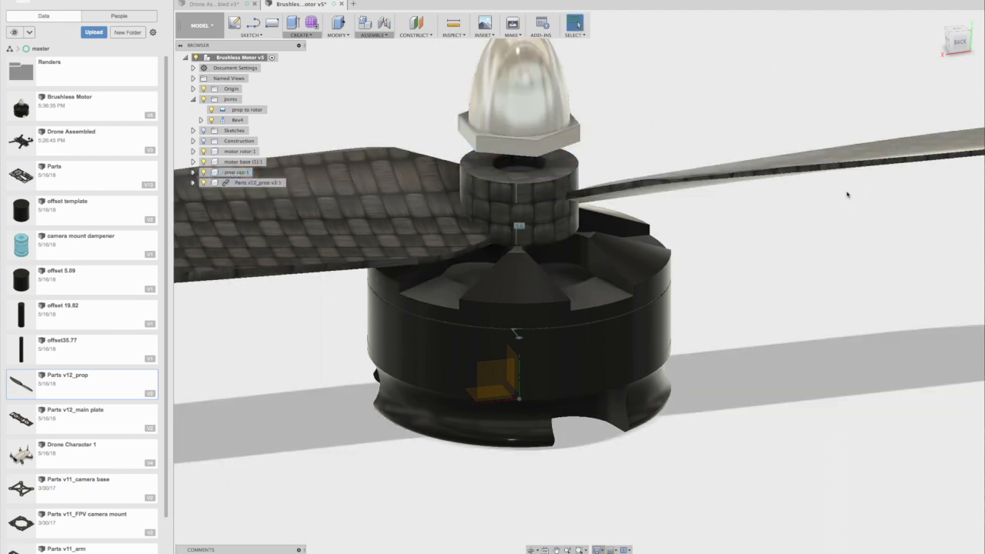
# Hide the propeller and offset the top face of the rotor shaft with Press Pull, using a distance of 8 mm
pyautogui.click(959, 40)
pyautogui.keyDown('shift'); pyautogui.moveTo(579, 284); pyautogui.dragTo(650, 346, button='middle'); pyautogui.keyUp('shift')
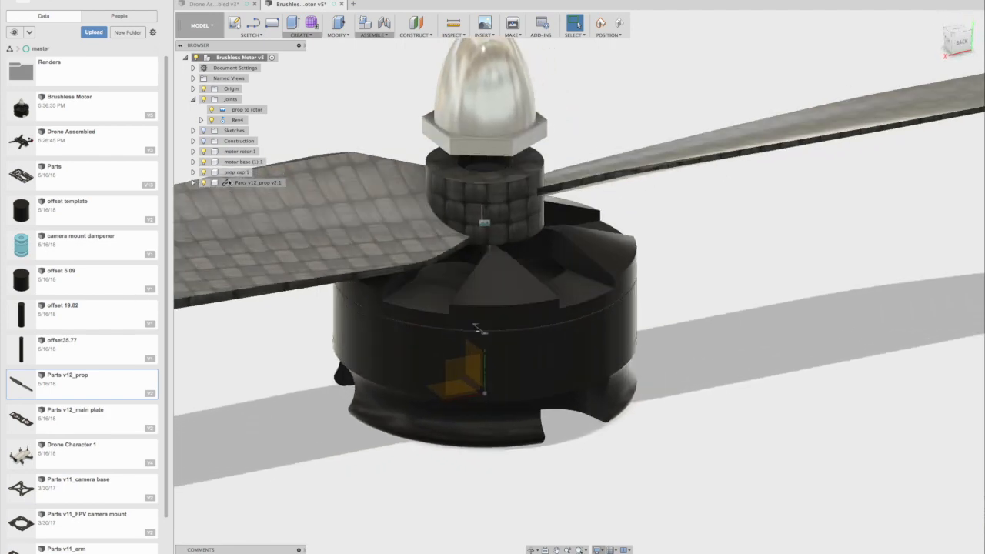
pyautogui.click(205, 183)
pyautogui.click(204, 183)
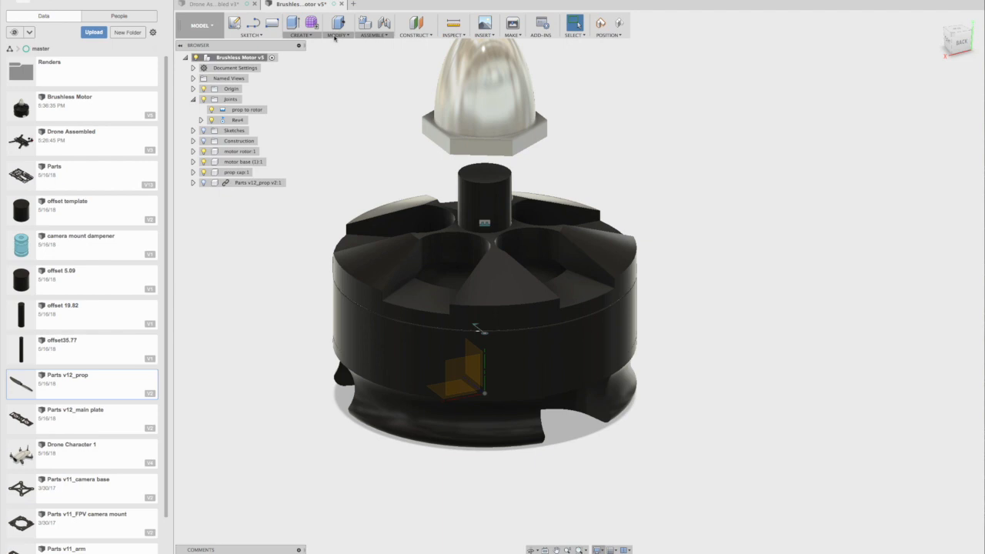
pyautogui.click(335, 35)
pyautogui.click(345, 46)
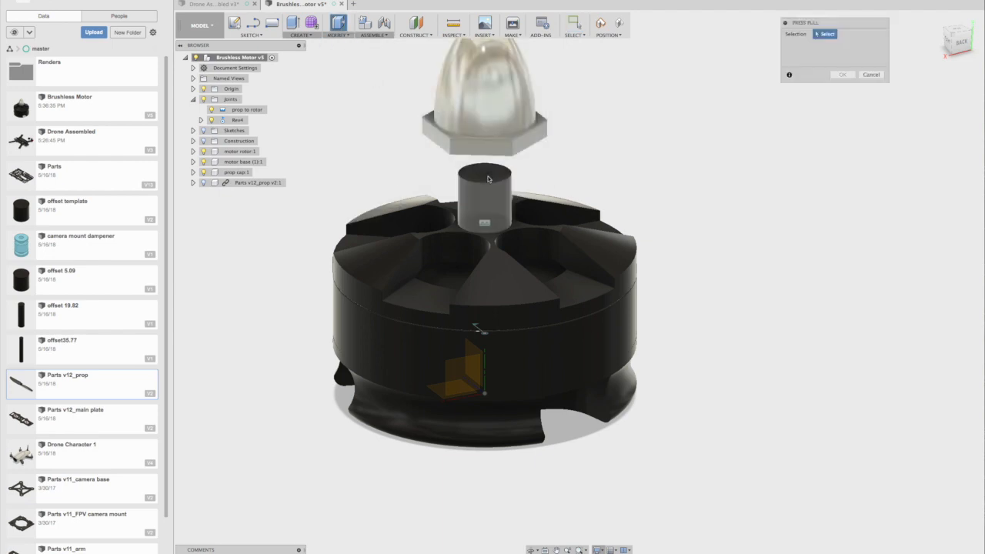
pyautogui.click(486, 172)
pyautogui.moveTo(486, 168); pyautogui.dragTo(486, 153)
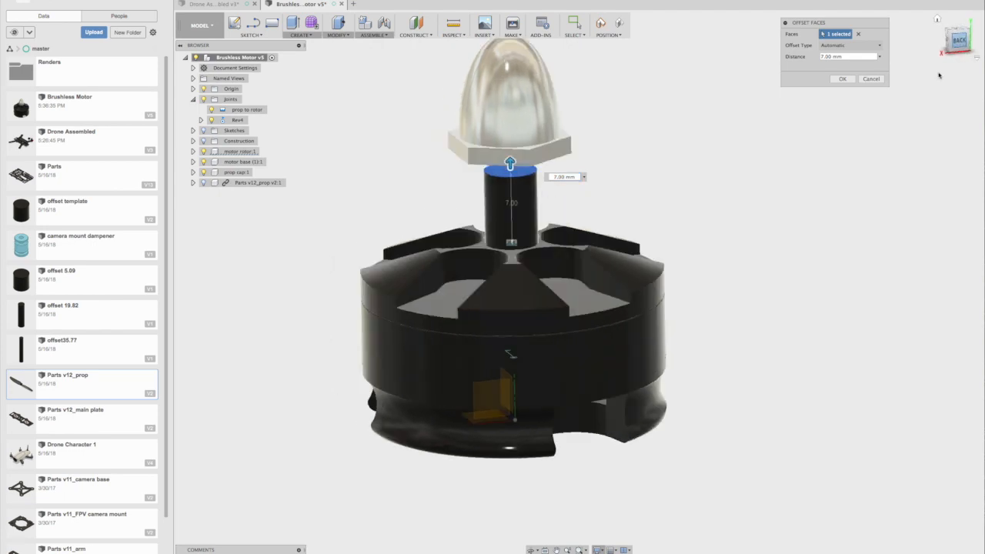
pyautogui.moveTo(578, 212); pyautogui.dragTo(578, 201)
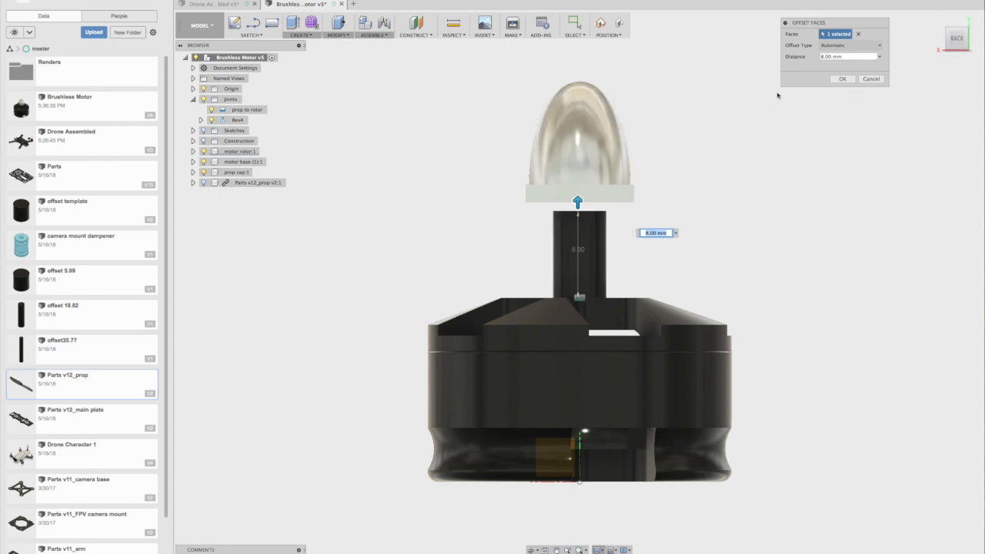
pyautogui.click(843, 79)
# Show the Parts v12_prop component again to compare the rotor shaft with the propeller hub
pyautogui.click(972, 52)
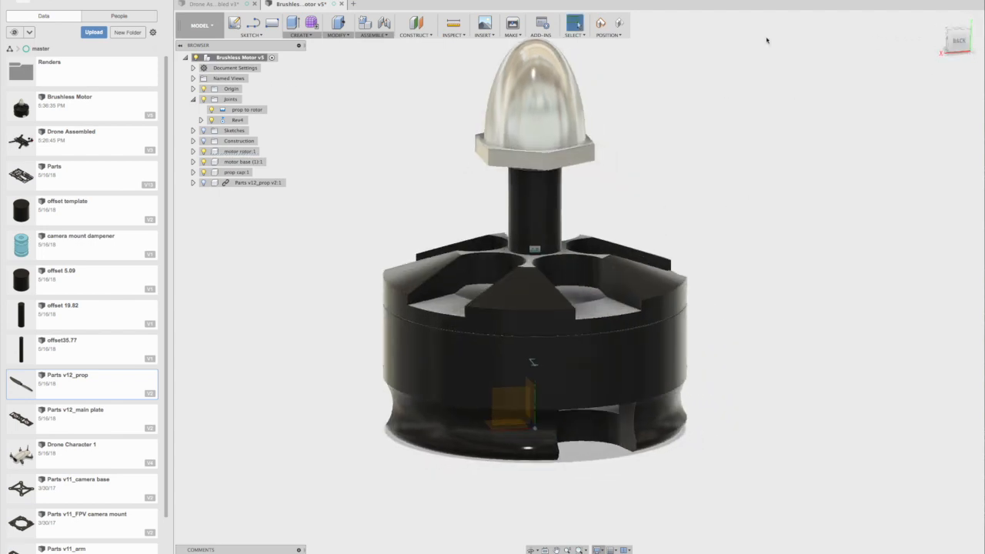
pyautogui.click(957, 40)
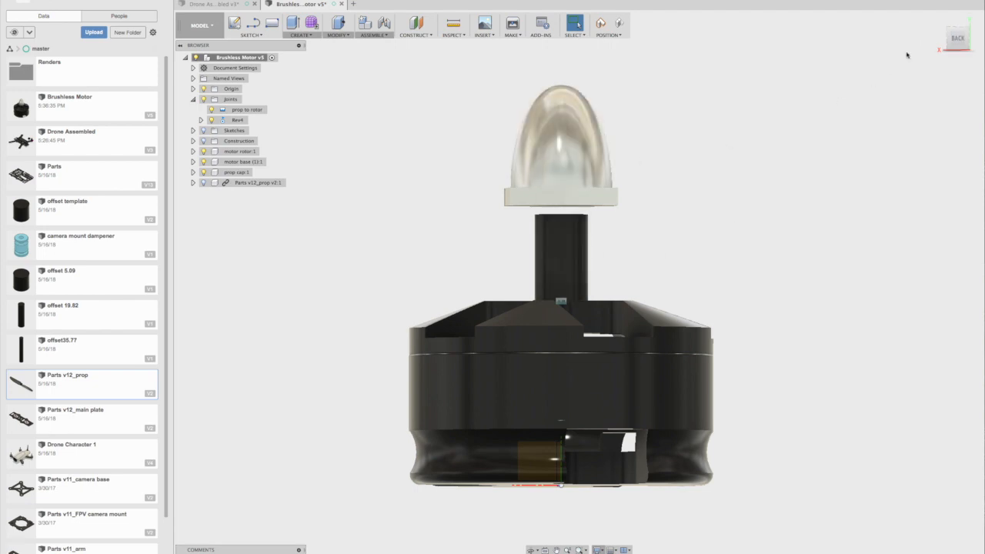
pyautogui.click(203, 182)
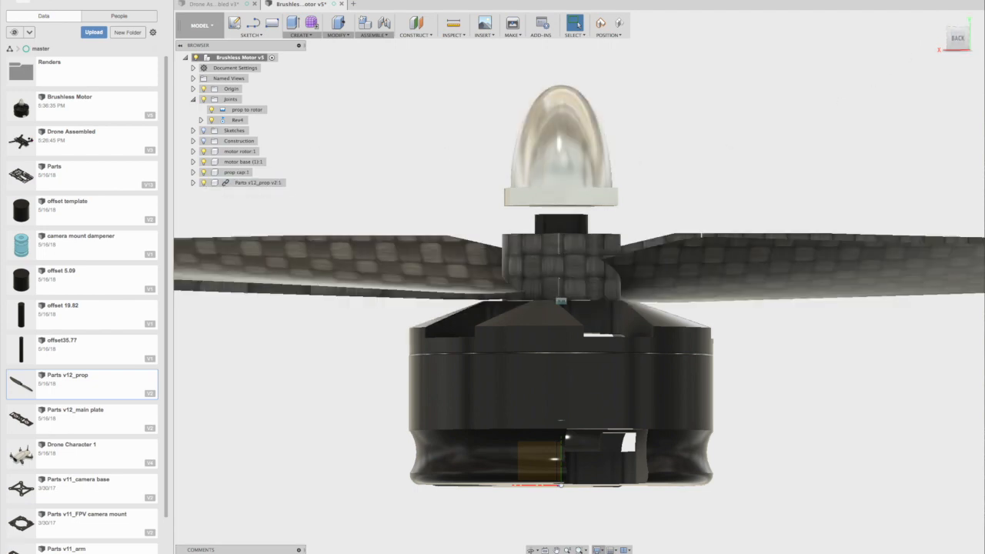
# Start a joint, capturing the components' current position, and pick the centre of the prop cap's underside as the first component
pyautogui.click(369, 38)
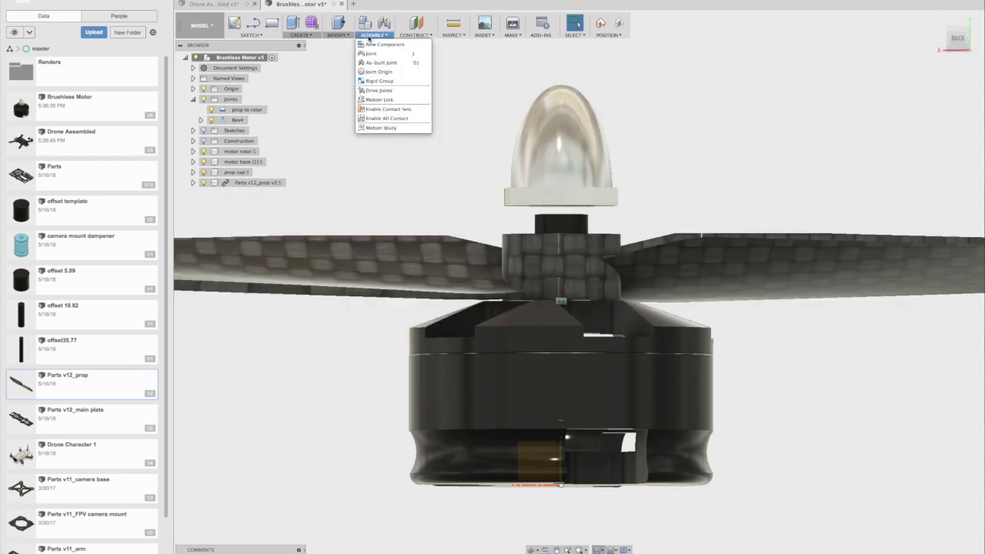
pyautogui.click(377, 55)
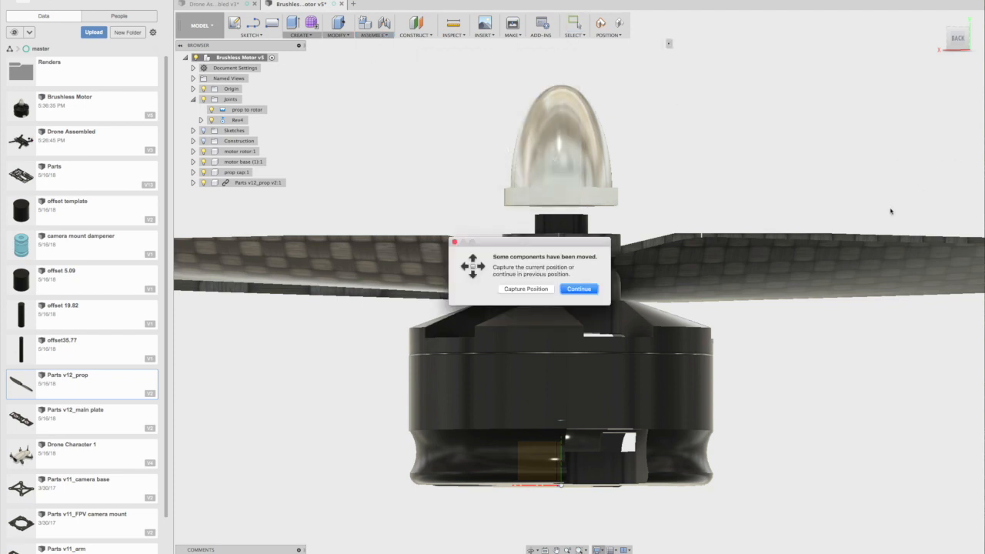
pyautogui.click(523, 290)
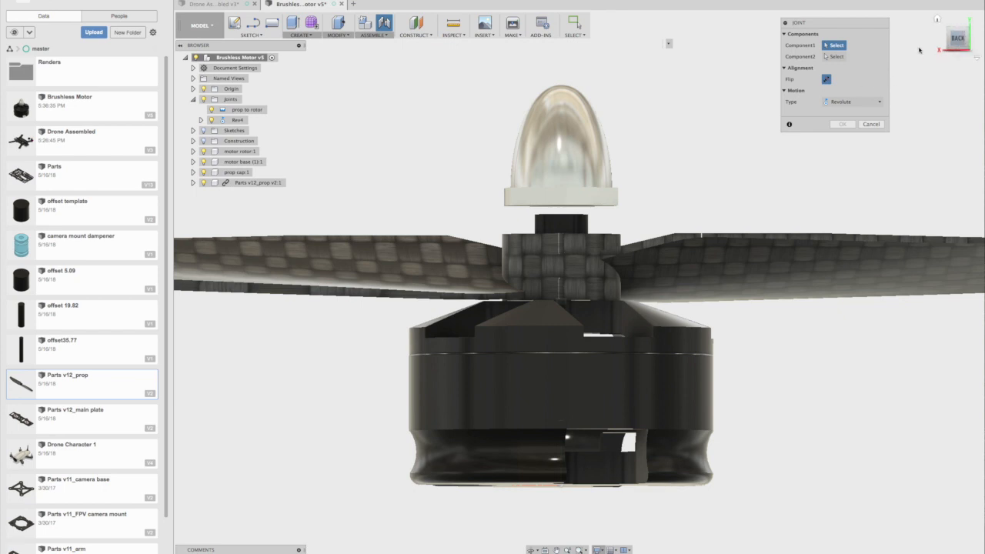
pyautogui.moveTo(954, 40); pyautogui.dragTo(952, 33)
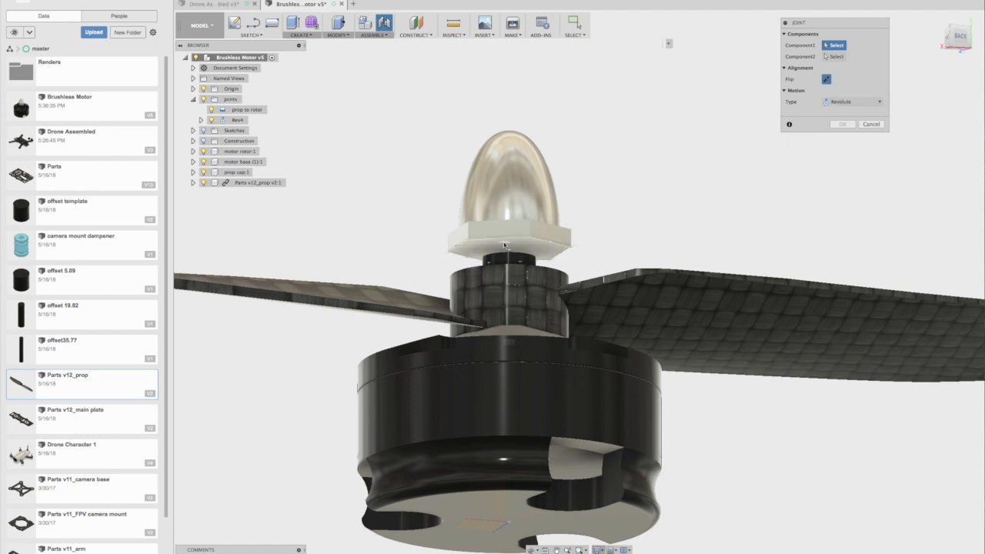
pyautogui.scroll(3, 539, 240)
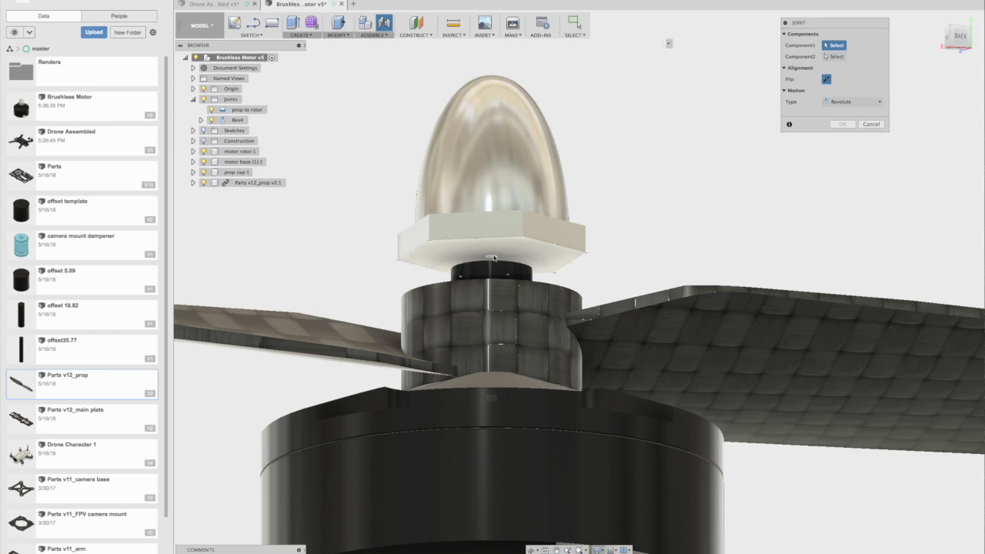
pyautogui.click(492, 257)
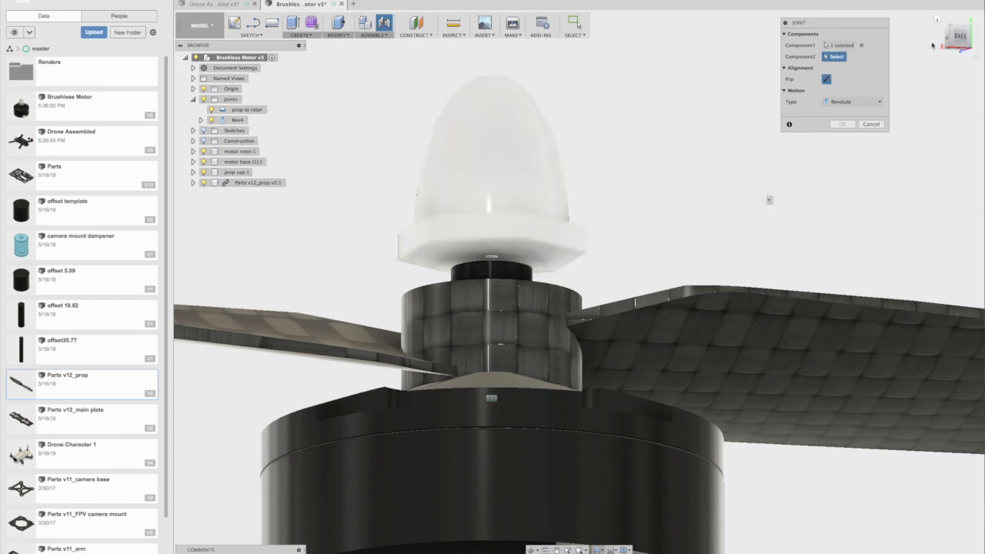
# Pick the top face of the propeller hub as the second component and create the joint as Rigid
pyautogui.click(959, 39)
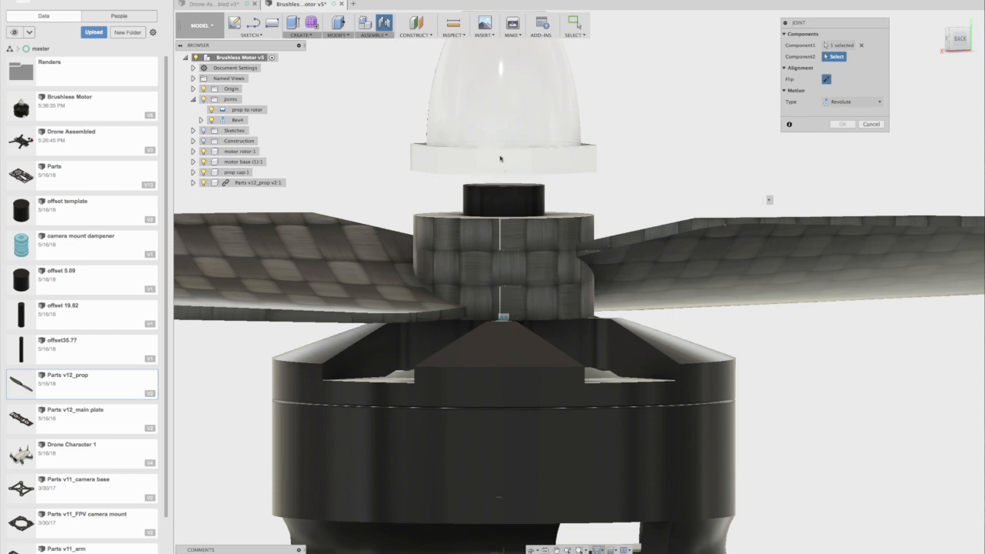
pyautogui.click(960, 43)
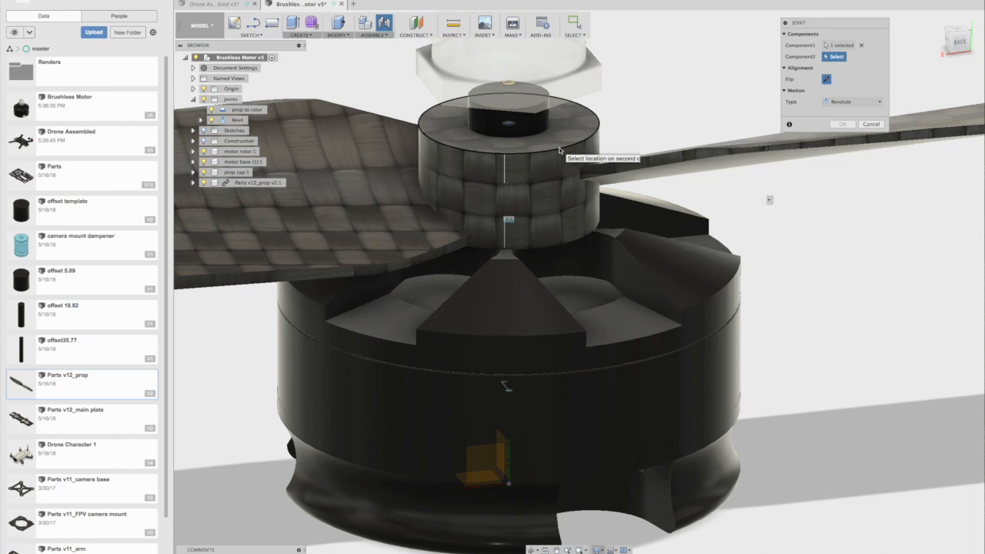
pyautogui.click(559, 149)
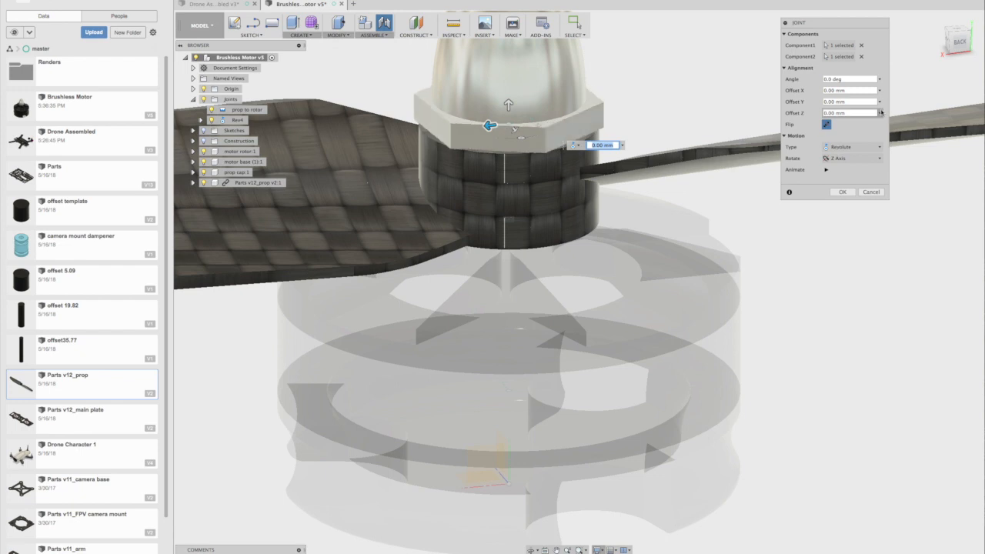
pyautogui.click(850, 147)
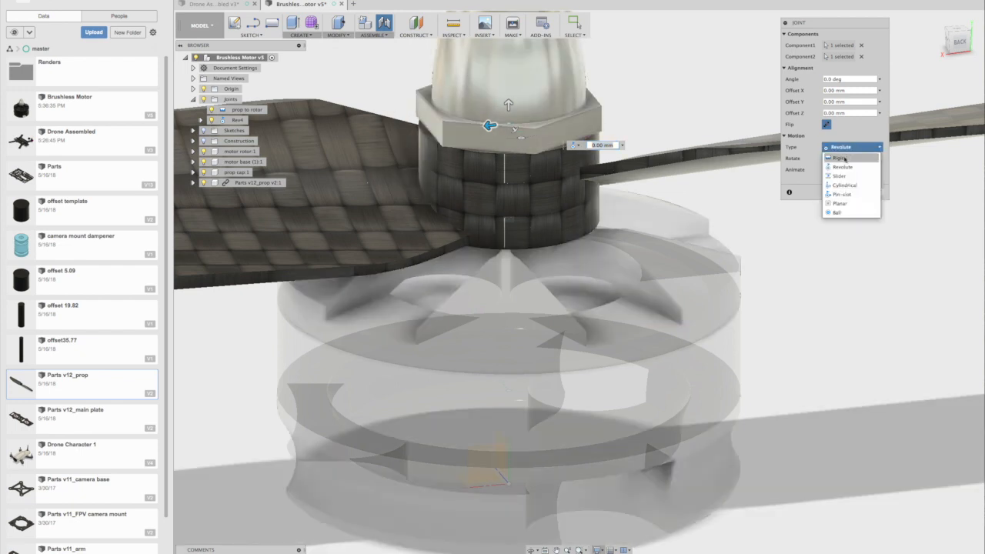
pyautogui.click(841, 158)
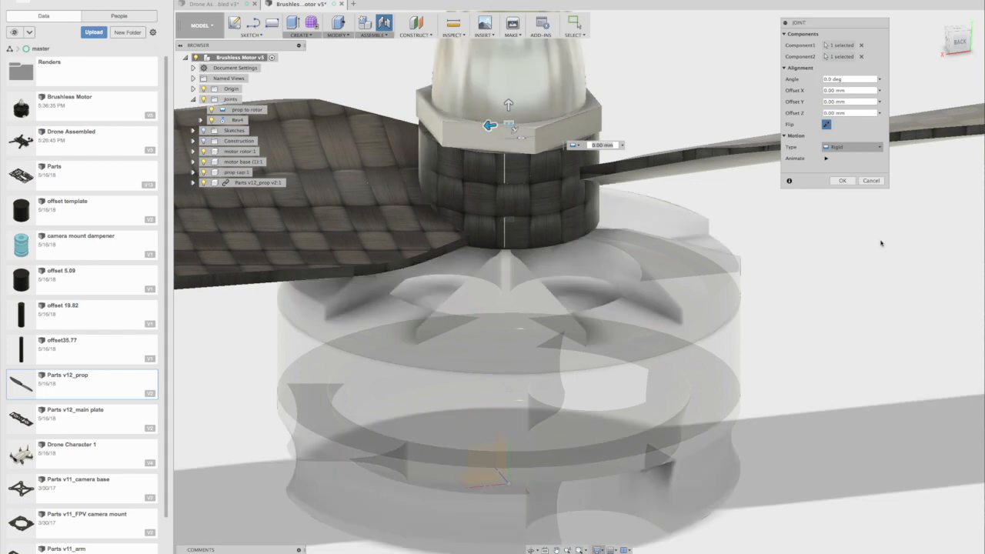
pyautogui.click(843, 180)
# Save the Brushless Motor design as a new version with the description "User Saved"
pyautogui.moveTo(827, 121); pyautogui.dragTo(549, 144, button='middle')
pyautogui.moveTo(958, 42)
pyautogui.mouseDown()
pyautogui.moveTo(962, 64)
pyautogui.moveTo(957, 31)
pyautogui.mouseUp()
pyautogui.moveTo(667, 476); pyautogui.dragTo(713, 370, button='middle')
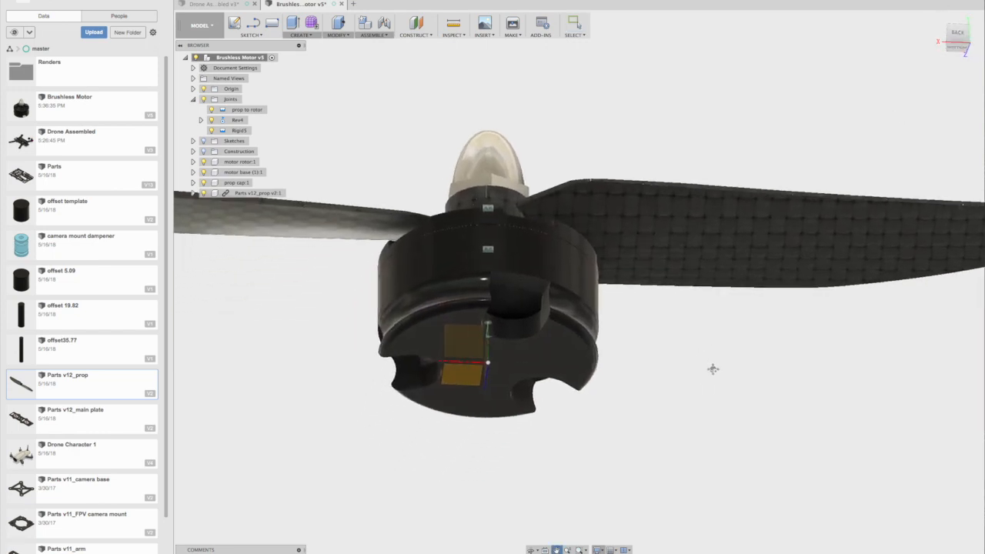
pyautogui.scroll(-1, 713, 370)
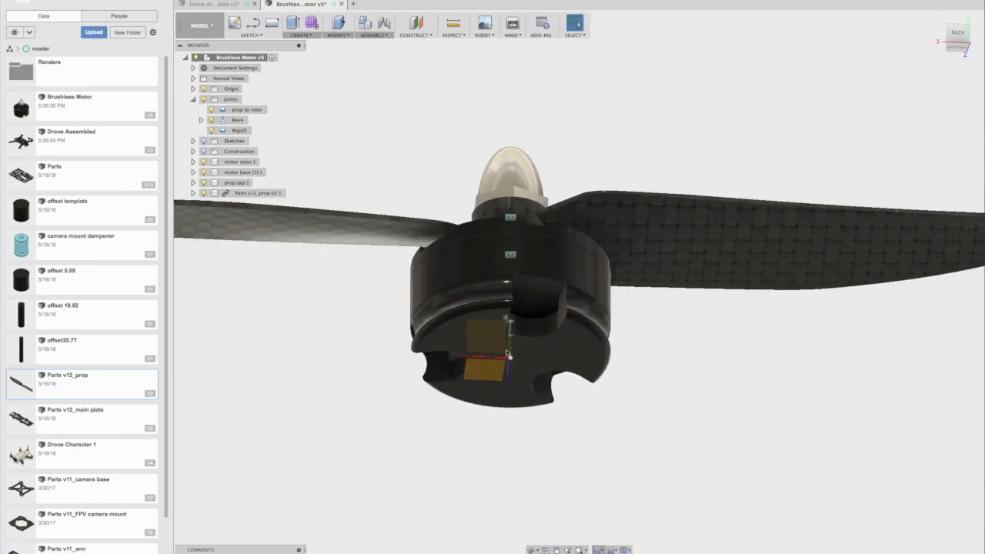
pyautogui.moveTo(958, 38)
pyautogui.mouseDown()
pyautogui.moveTo(960, 68)
pyautogui.moveTo(749, 215)
pyautogui.mouseUp()
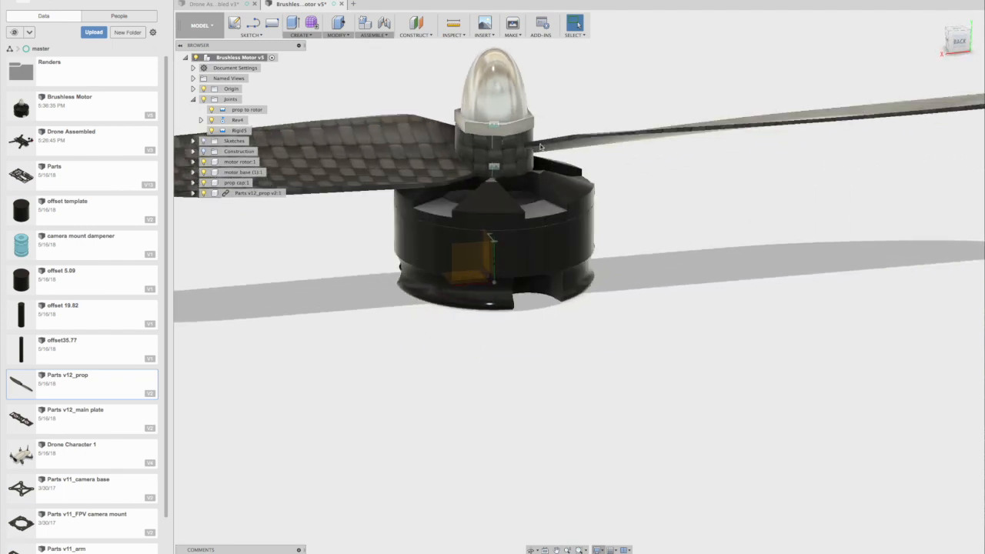
pyautogui.moveTo(688, 48); pyautogui.dragTo(728, 76, button='middle')
pyautogui.scroll(-1, 728, 76)
pyautogui.hotkey('ctrl', 's')
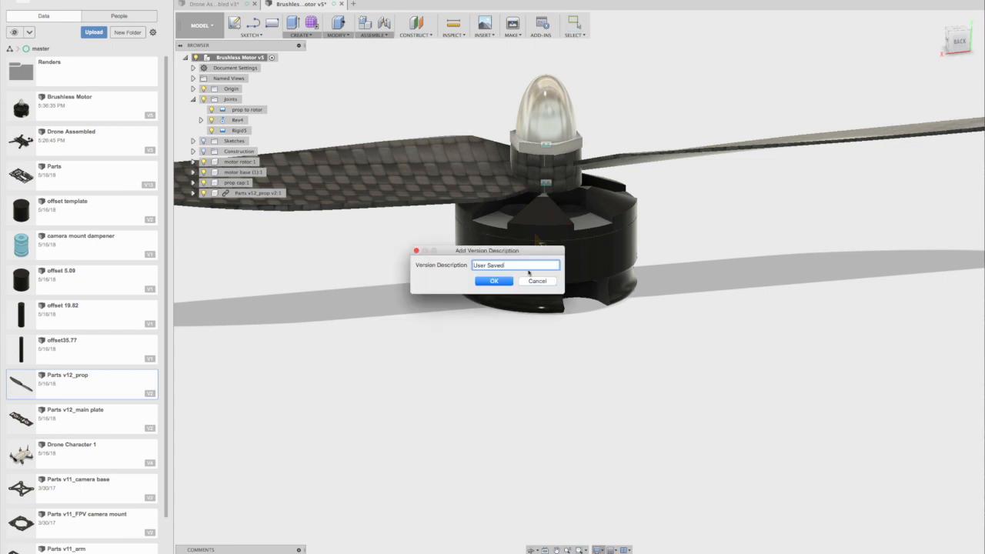
pyautogui.click(494, 281)
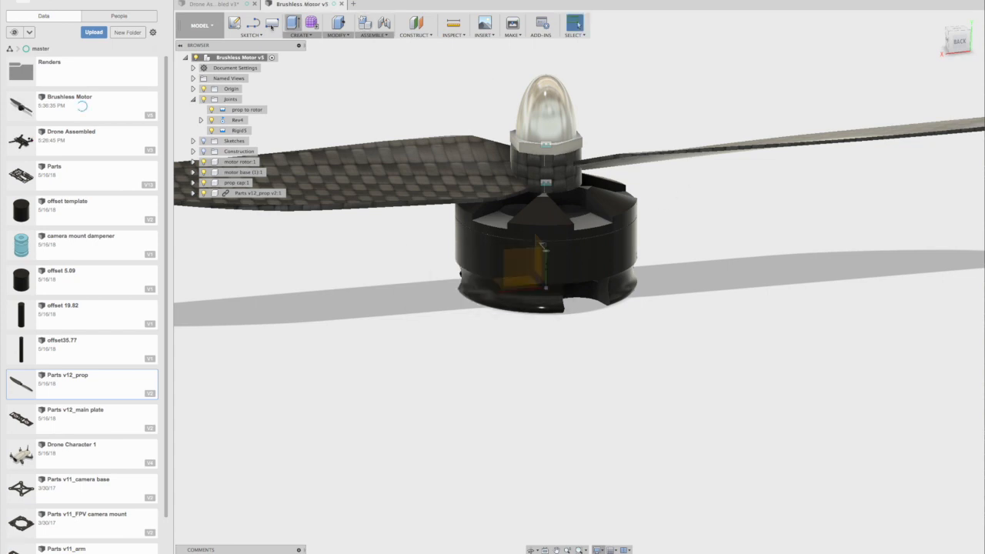
# Switch to the Drone Assembled design with the four motors mounted on its arms
pyautogui.click(223, 4)
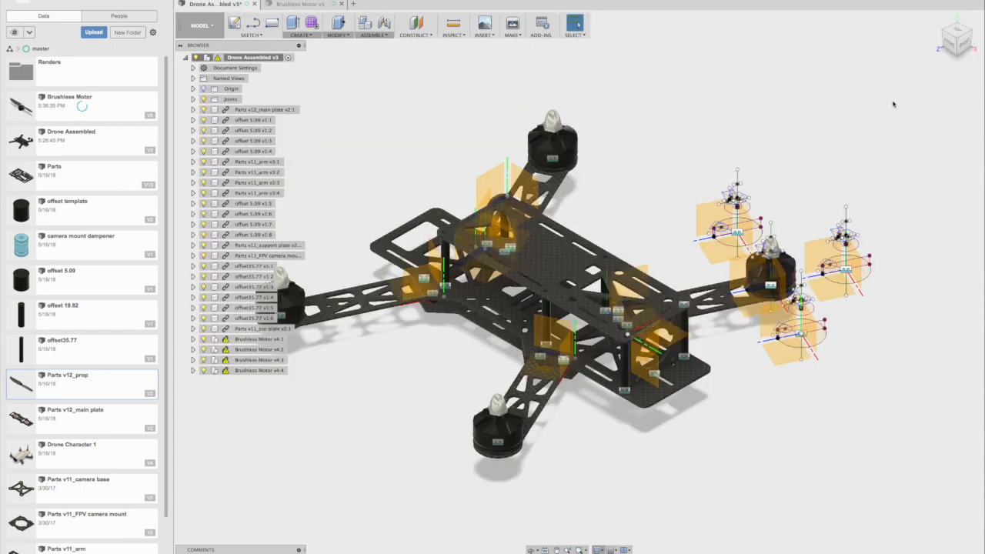
pyautogui.moveTo(678, 175); pyautogui.dragTo(723, 138, button='middle')
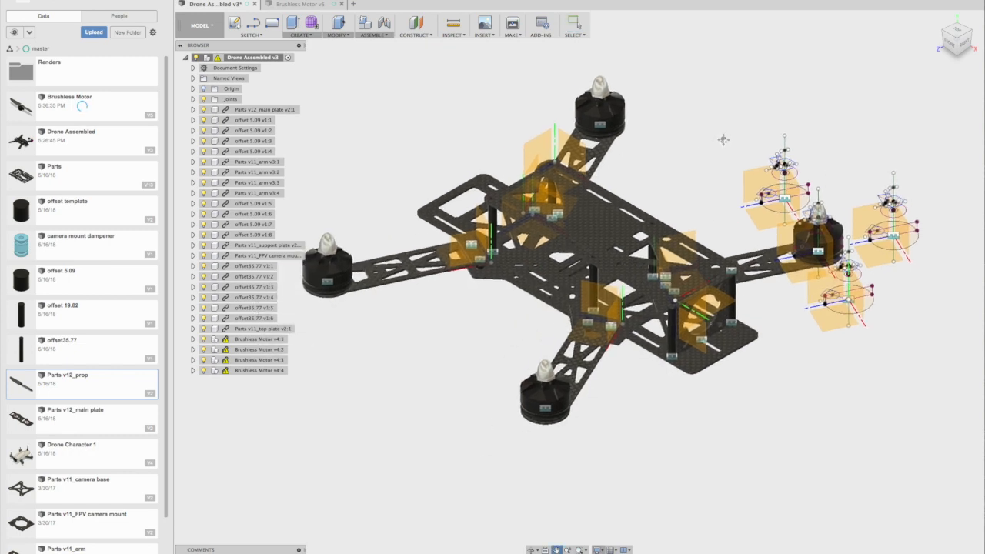
pyautogui.scroll(-1, 723, 139)
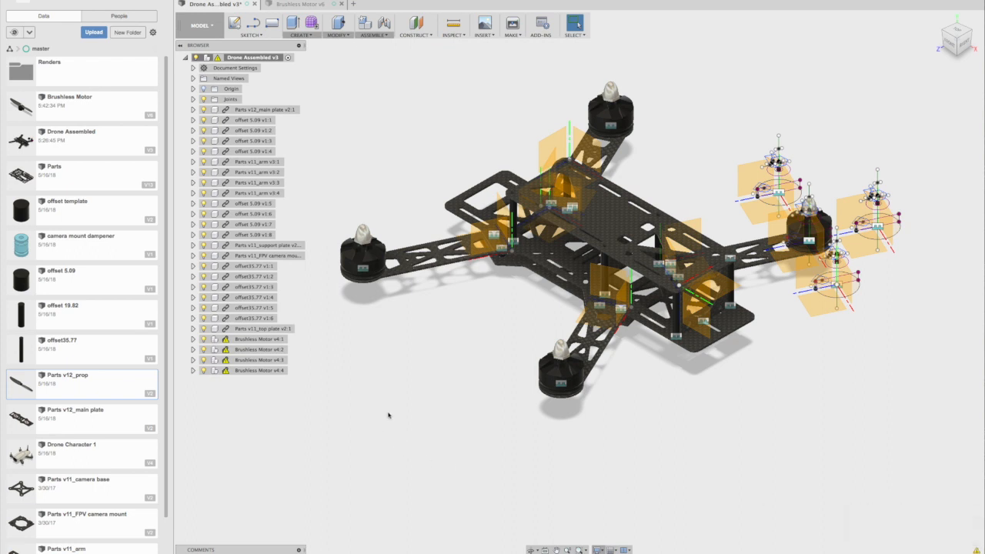
pyautogui.click(250, 340)
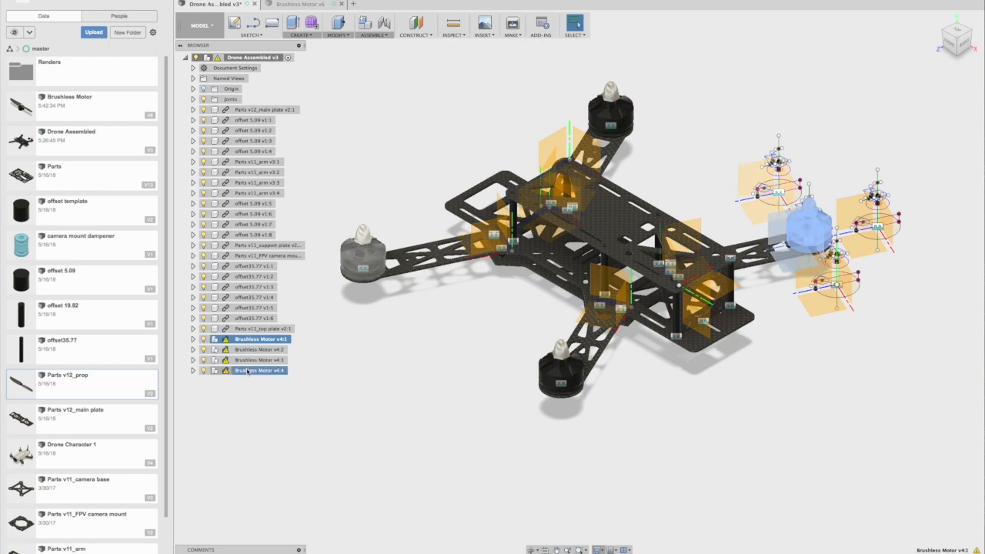
pyautogui.keyDown('shift'); pyautogui.click(247, 371); pyautogui.keyUp('shift')
pyautogui.rightClick(248, 370)
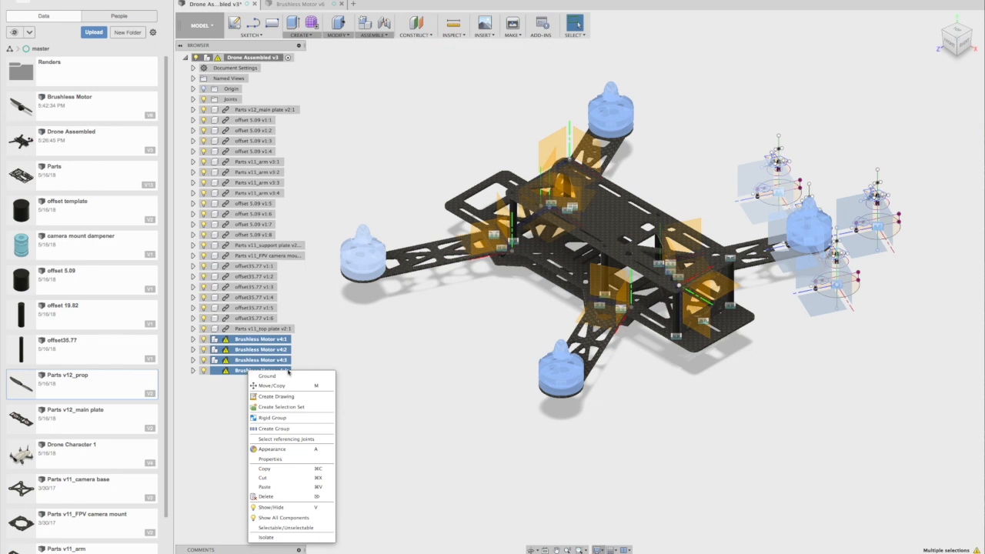
pyautogui.click(339, 336)
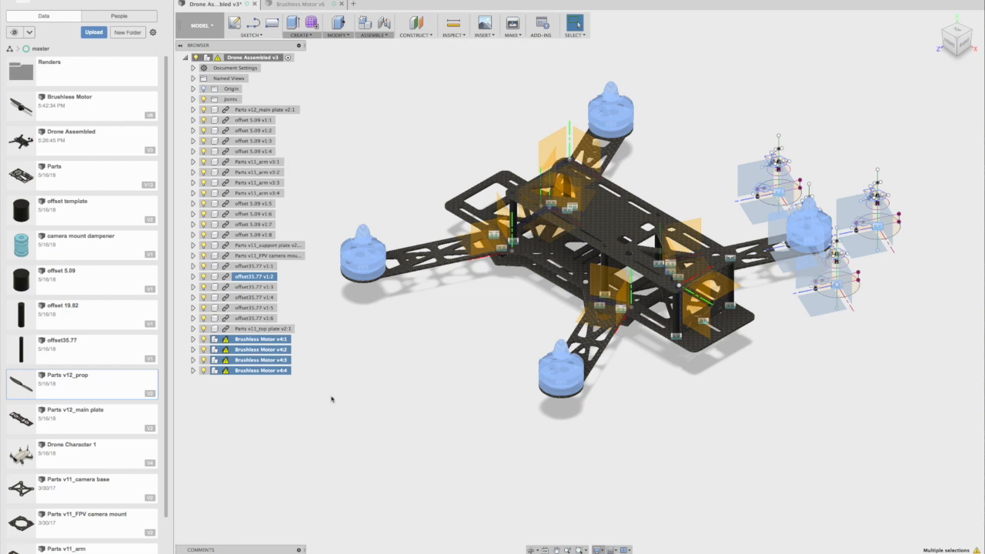
pyautogui.click(304, 418)
# Update the Brushless Motor components in the drone assembly to the latest saved version
pyautogui.click(258, 339)
pyautogui.rightClick(258, 344)
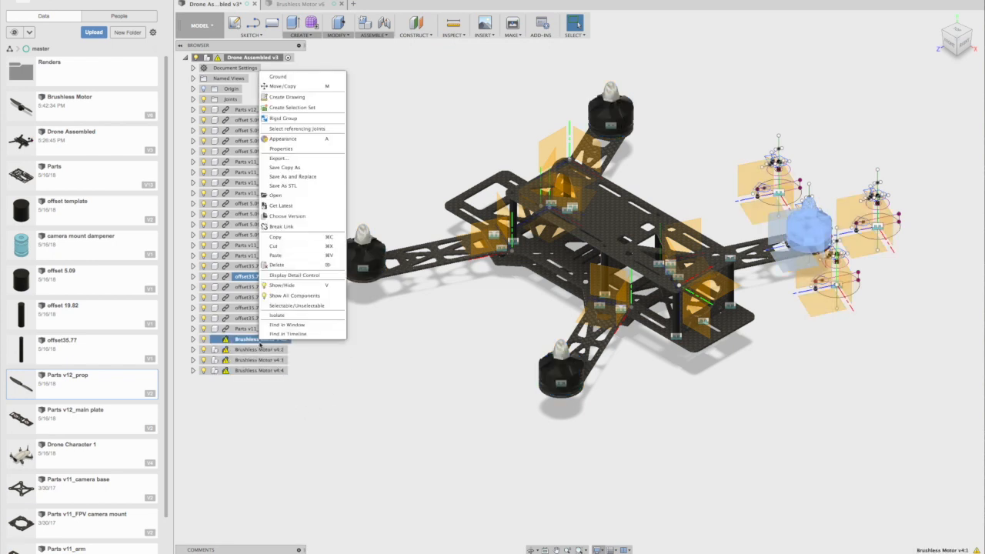
pyautogui.click(288, 206)
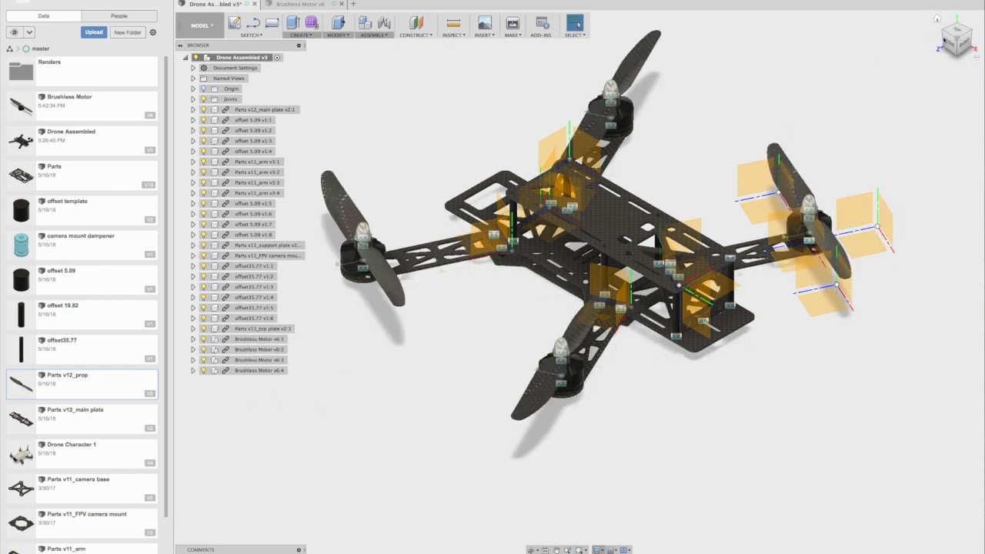
pyautogui.moveTo(949, 42); pyautogui.dragTo(925, 62, button='middle')
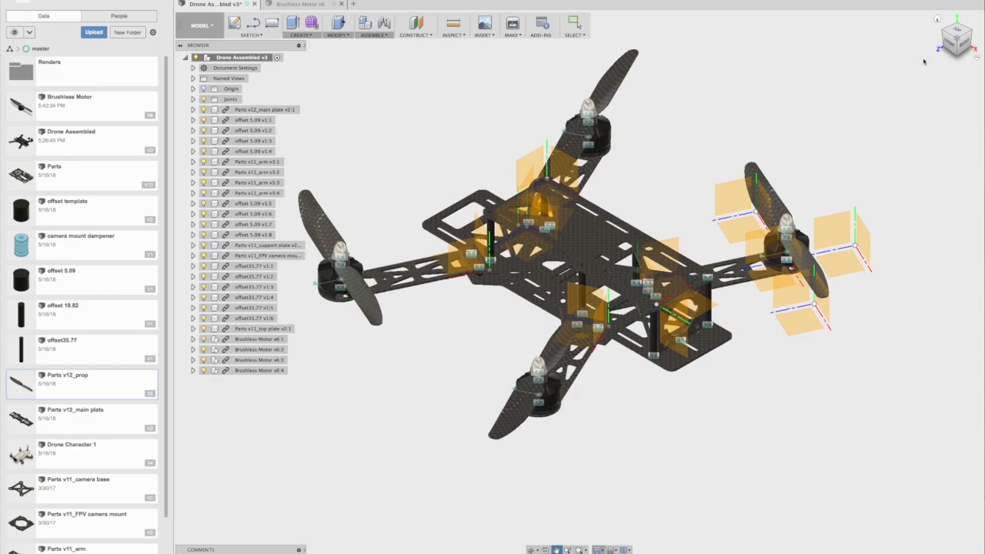
pyautogui.moveTo(962, 44); pyautogui.dragTo(906, 126)
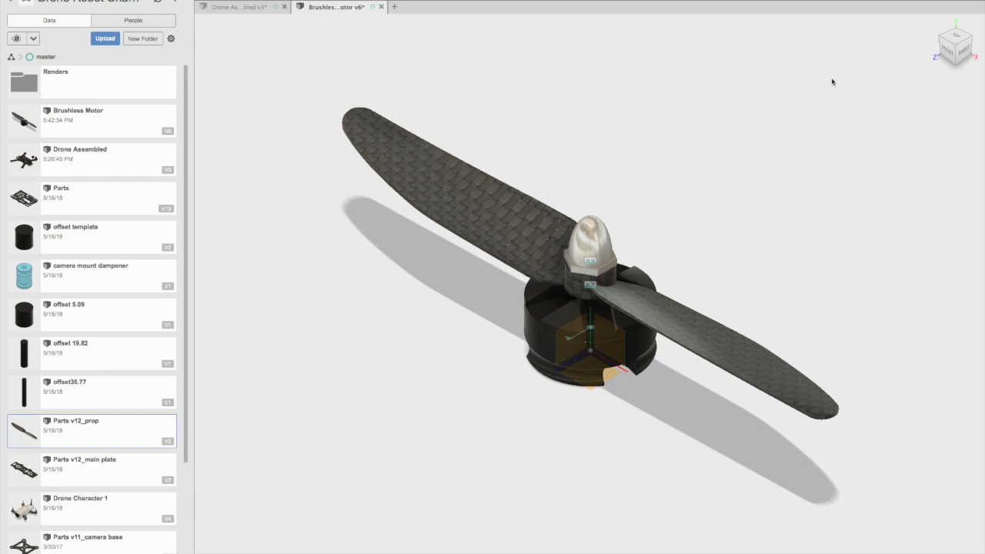
# Edit the prop to rotor joint and reselect the circular hole edge on the propeller hub's top face as Component1
pyautogui.click(951, 54)
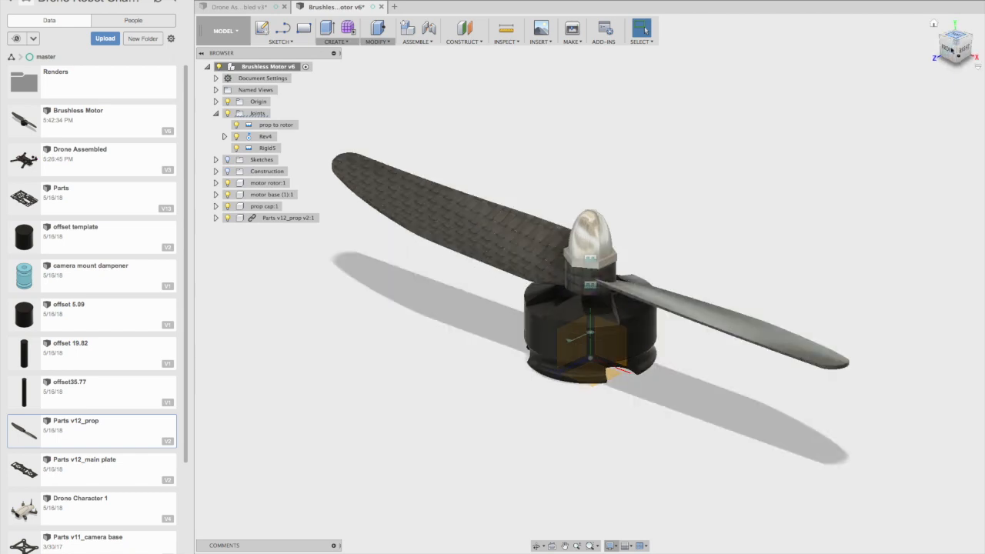
pyautogui.moveTo(951, 54); pyautogui.dragTo(885, 44)
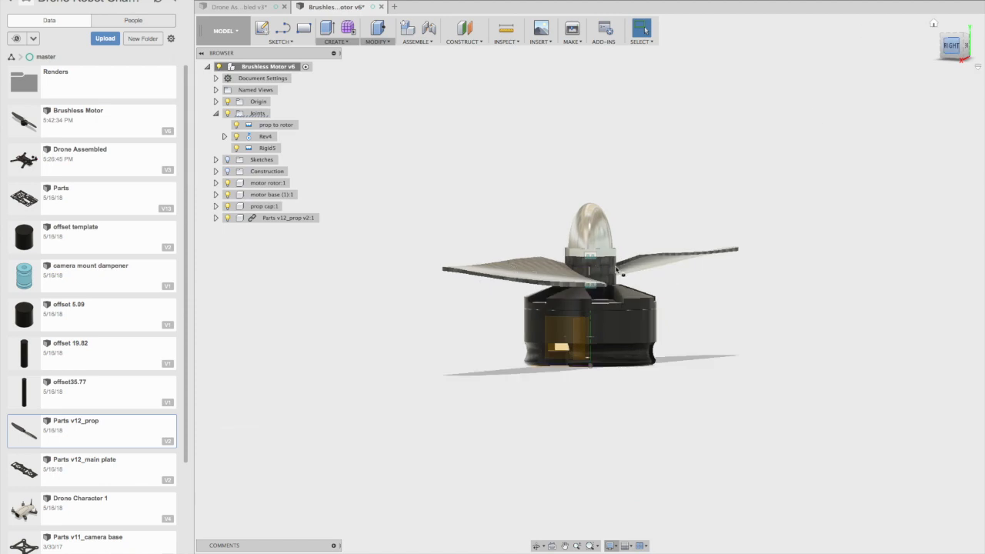
pyautogui.moveTo(949, 48); pyautogui.dragTo(973, 75)
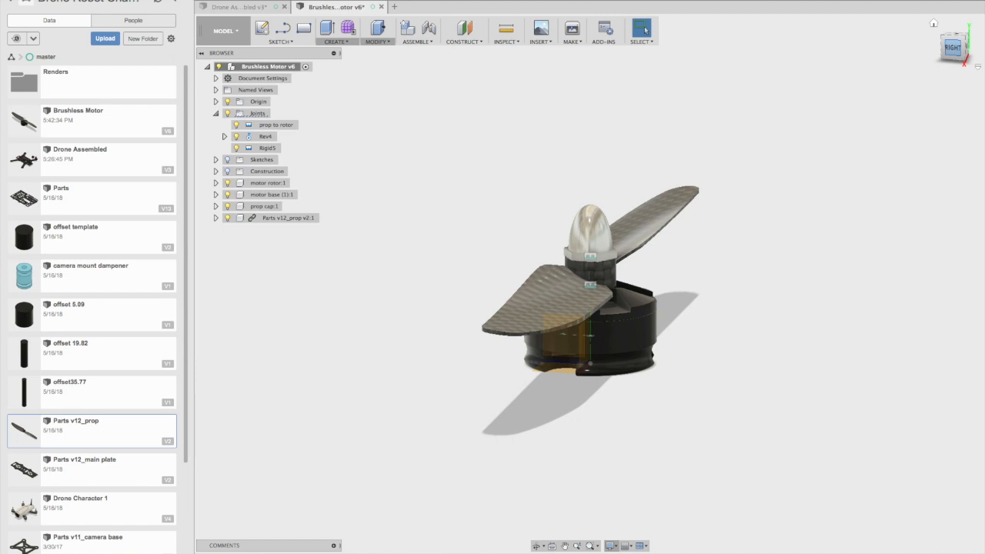
pyautogui.moveTo(956, 54); pyautogui.dragTo(976, 60)
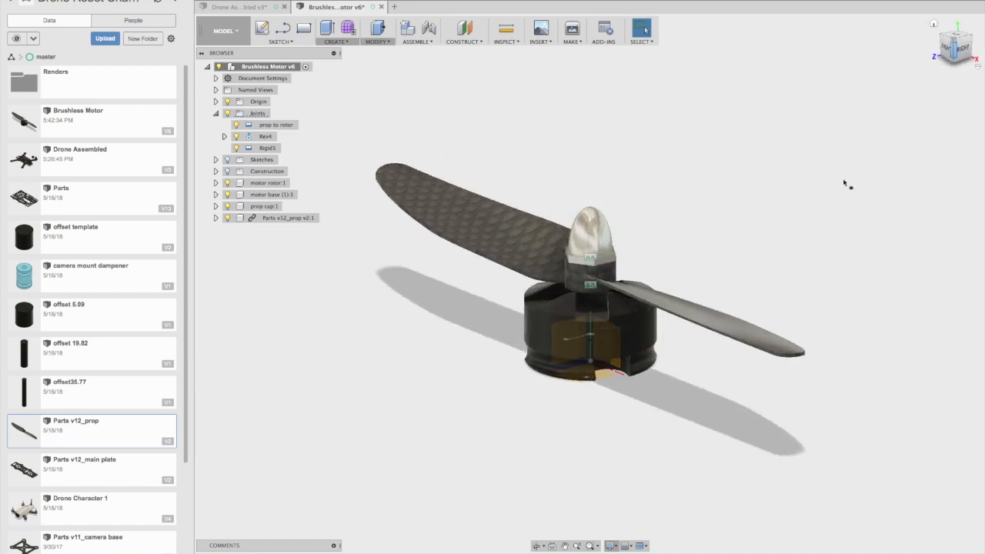
pyautogui.click(250, 127)
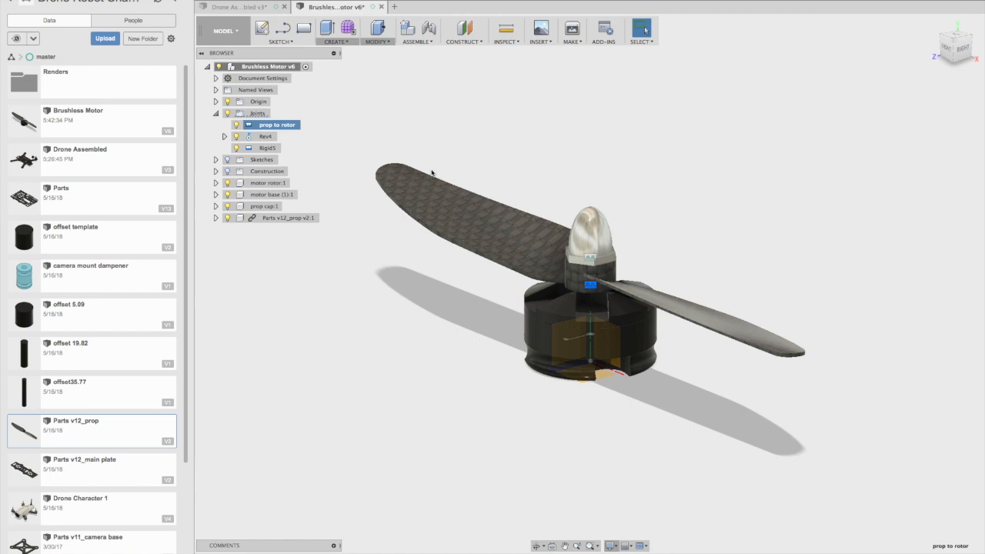
pyautogui.rightClick(252, 127)
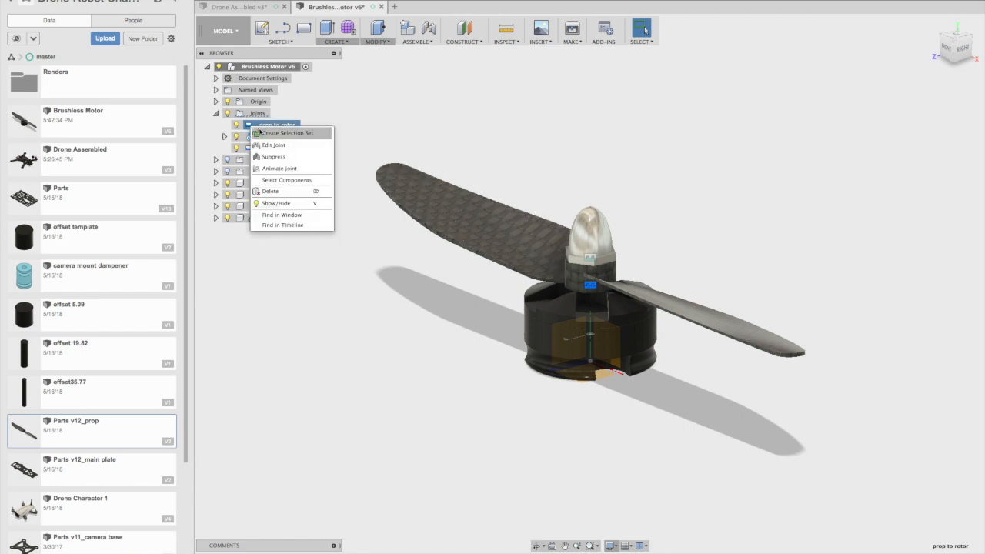
pyautogui.click(272, 145)
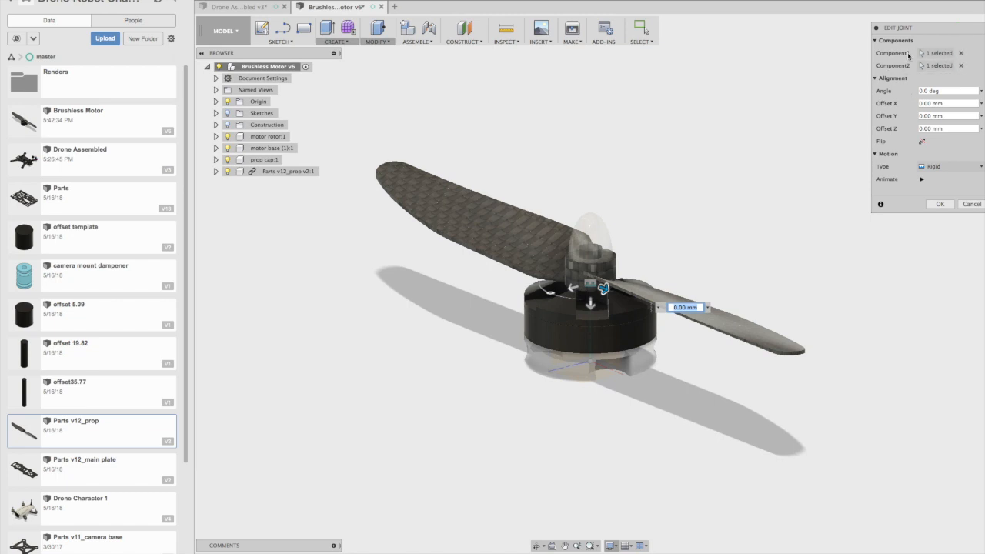
pyautogui.click(960, 53)
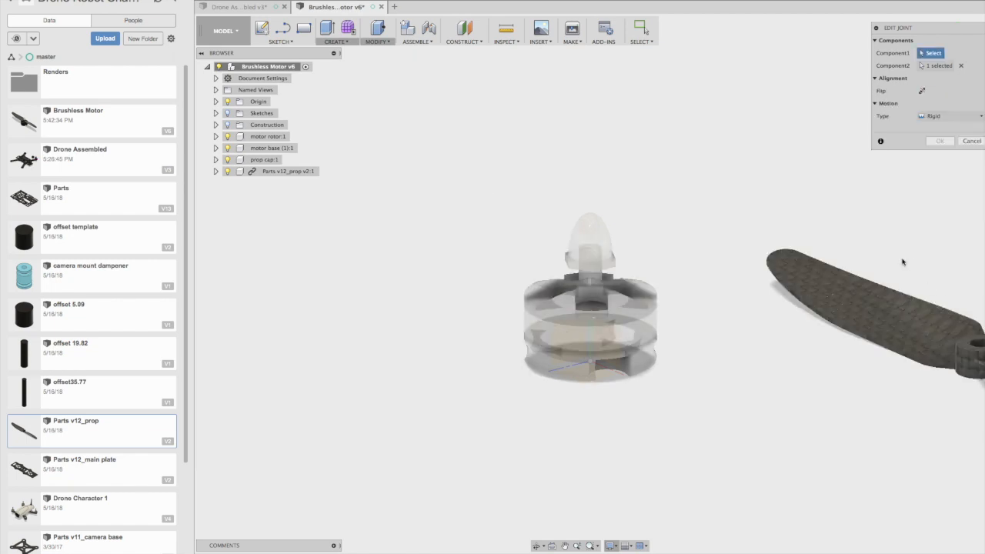
pyautogui.scroll(5, 855, 331)
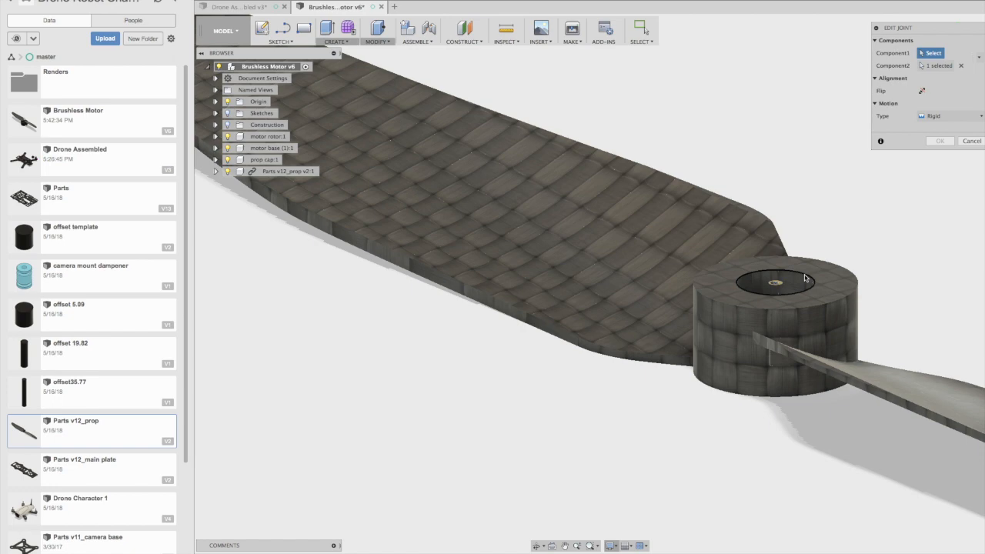
pyautogui.click(808, 279)
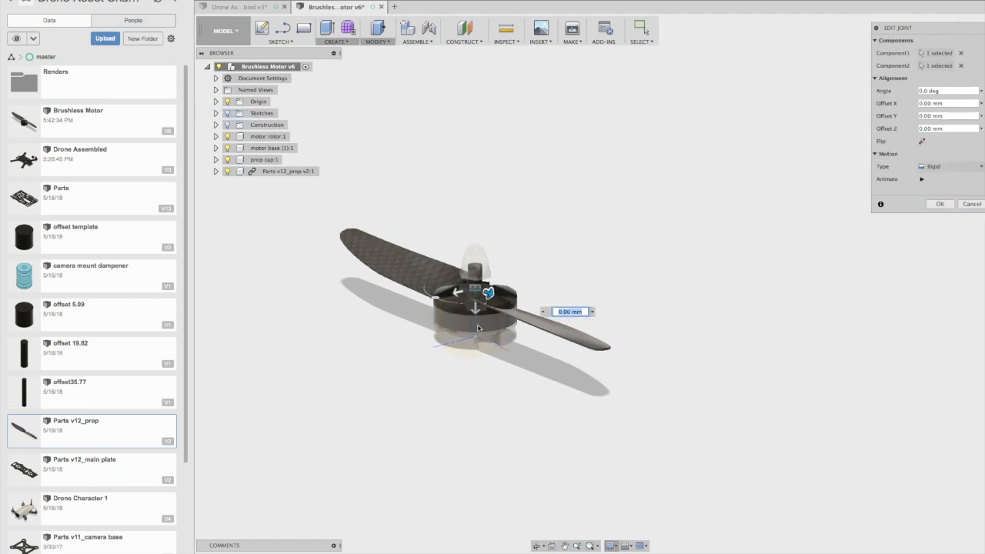
# Flip the propeller's orientation in the prop to rotor joint and accept it as Rigid
pyautogui.moveTo(949, 25); pyautogui.dragTo(831, 38)
pyautogui.click(948, 50)
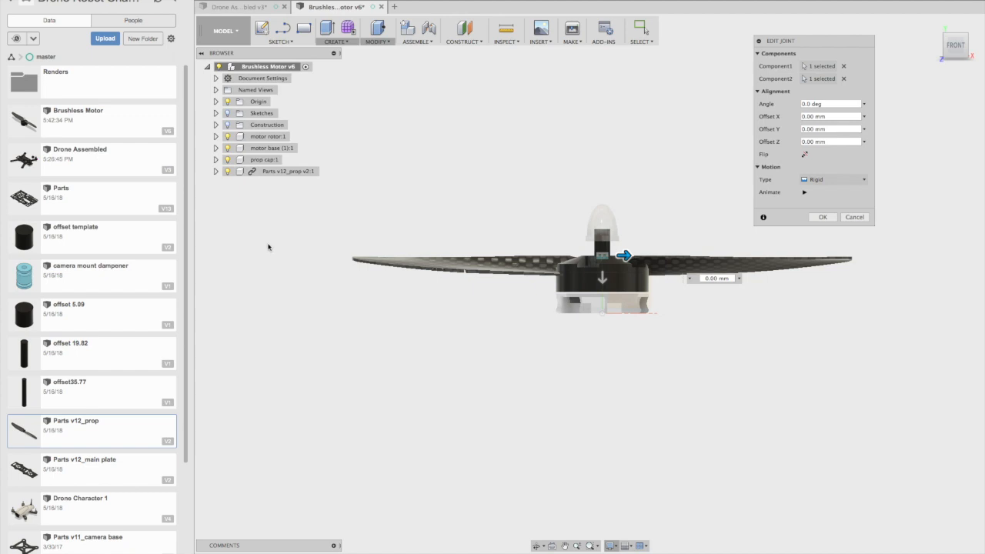
pyautogui.click(804, 155)
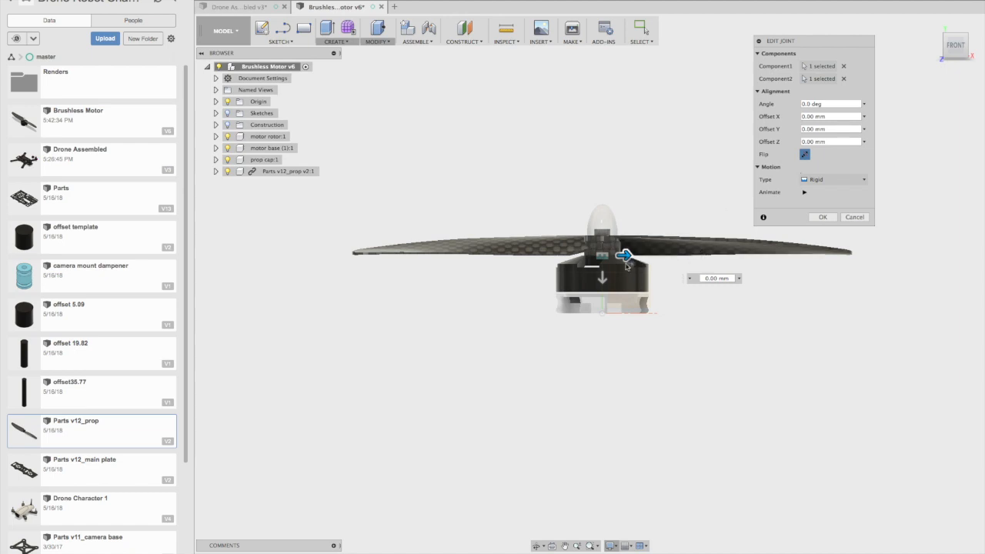
pyautogui.scroll(10, 624, 258)
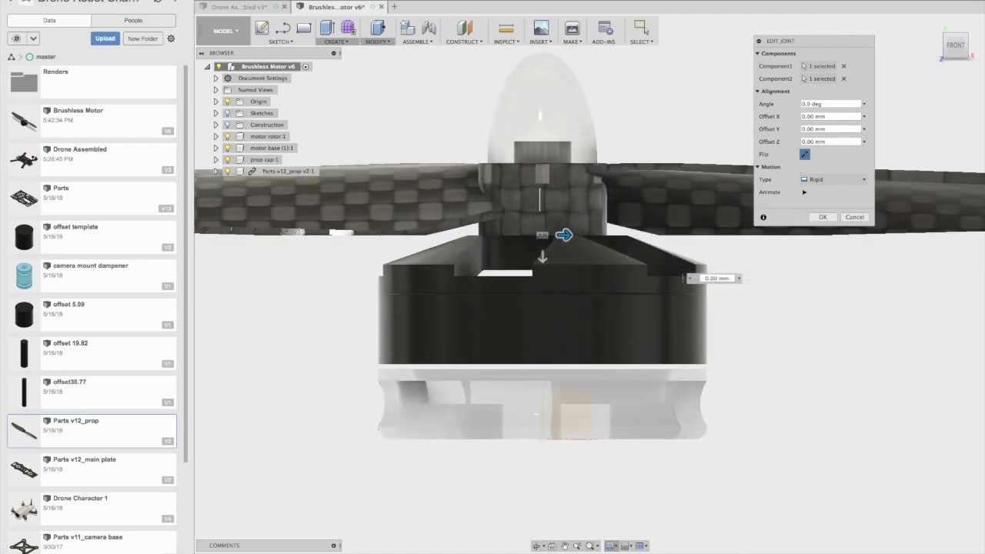
pyautogui.scroll(-5, 816, 233)
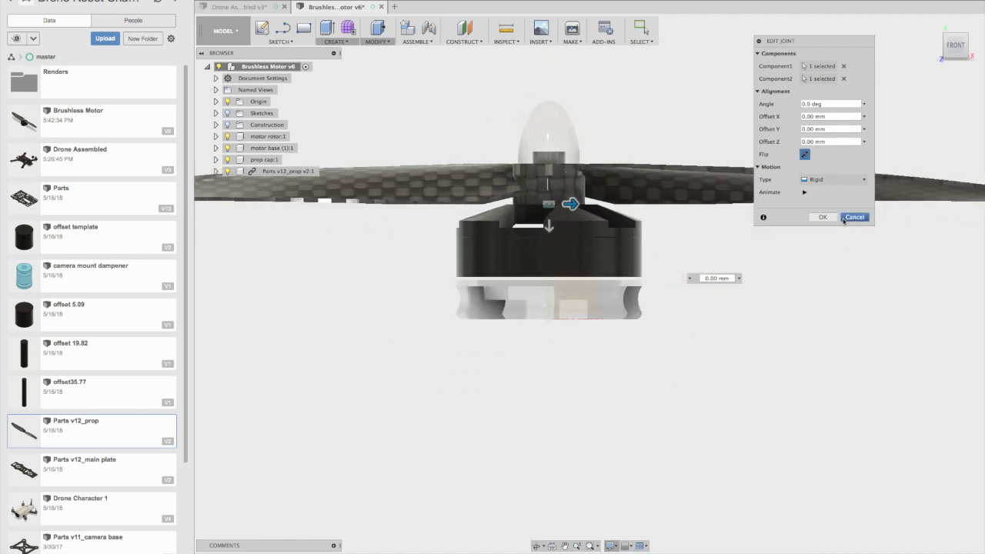
pyautogui.click(823, 217)
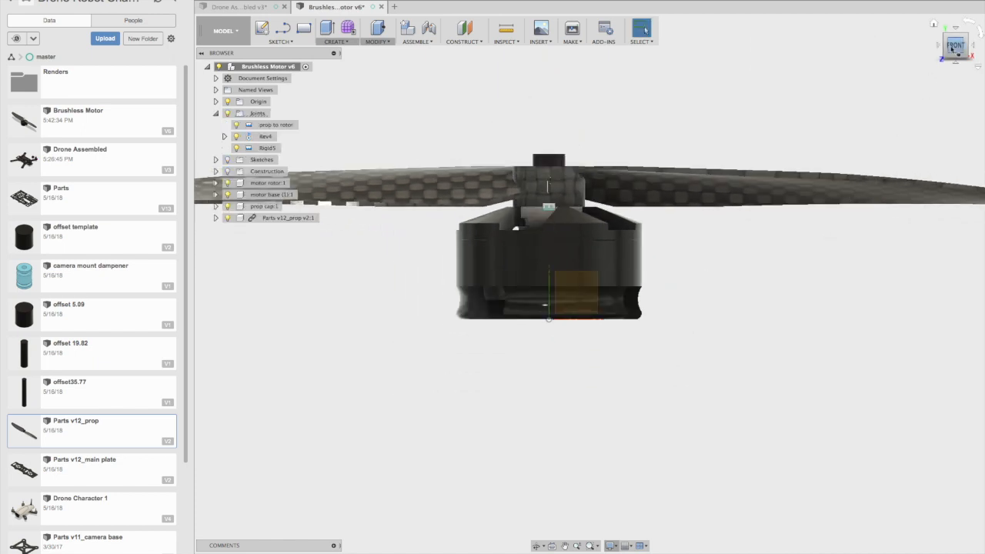
pyautogui.moveTo(952, 48); pyautogui.dragTo(941, 73)
pyautogui.scroll(-3, 698, 107)
pyautogui.moveTo(699, 108); pyautogui.dragTo(719, 210, button='middle')
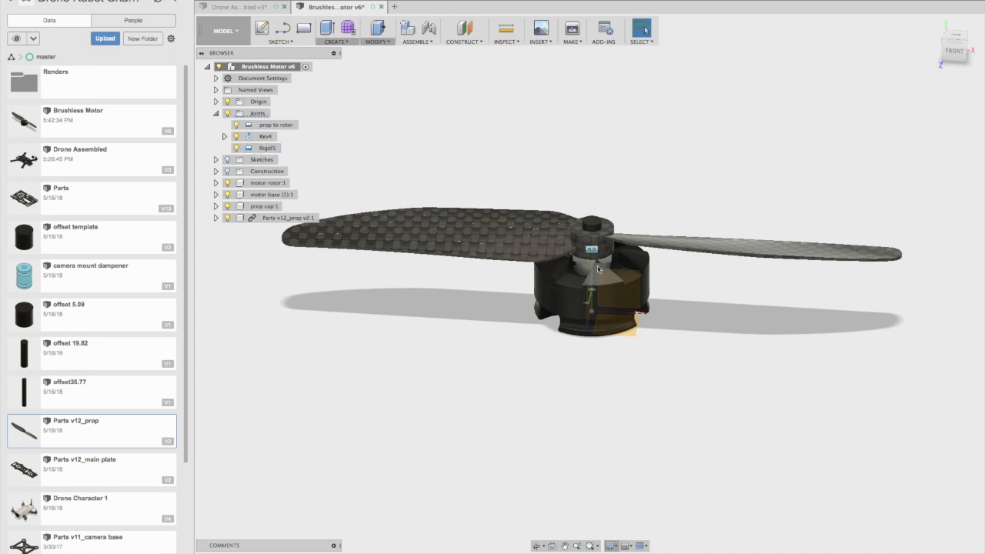
pyautogui.rightClick(251, 150)
pyautogui.click(256, 157)
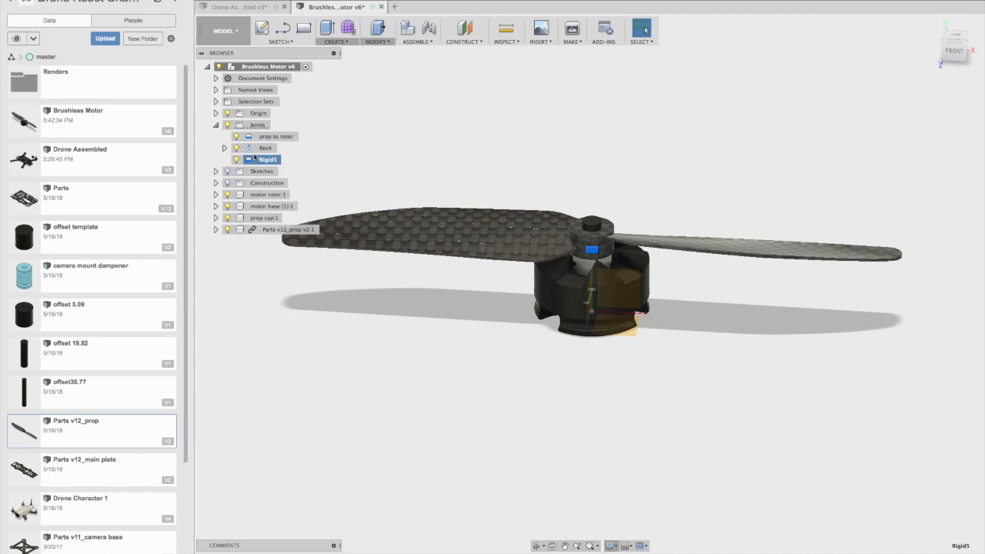
pyautogui.rightClick(254, 160)
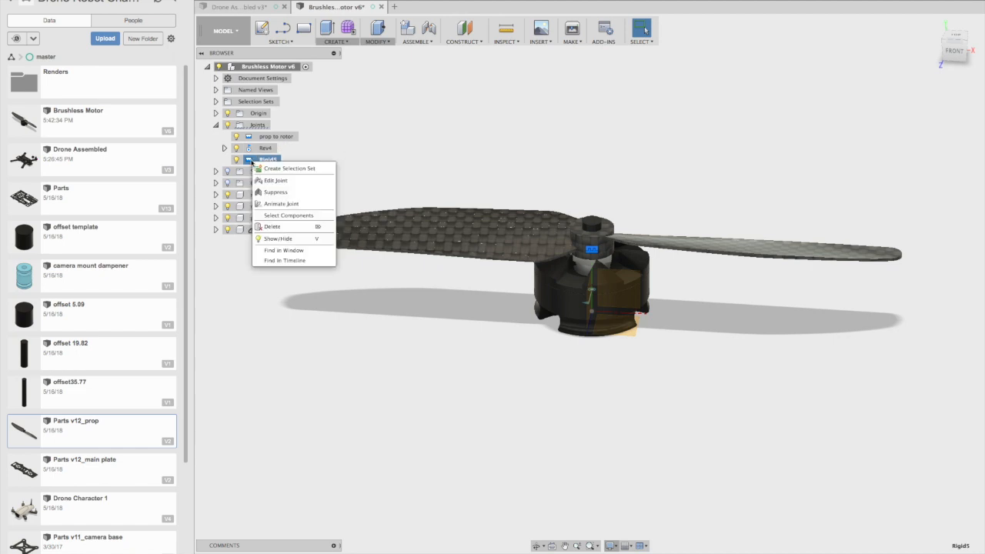
pyautogui.click(423, 148)
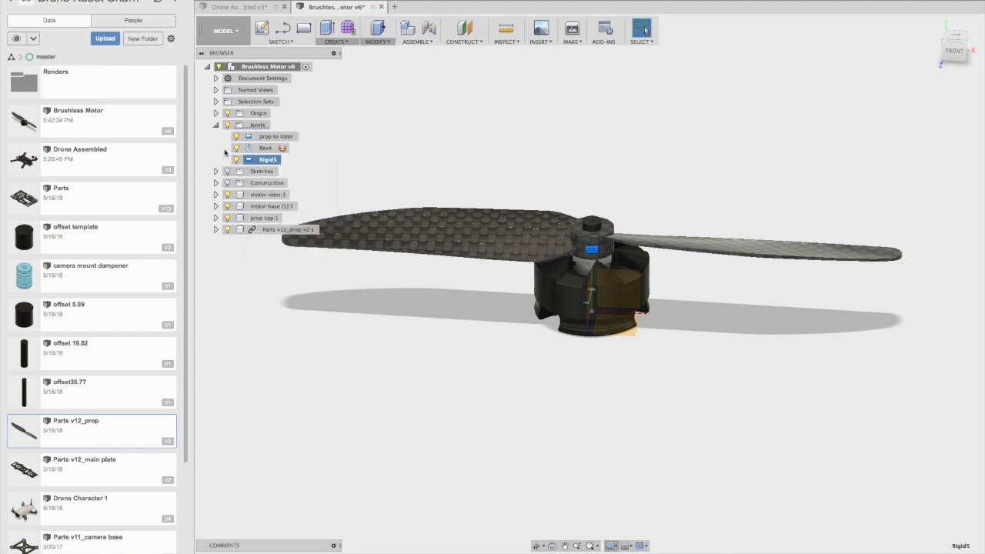
# Edit the Rigid5 prop cap joint, reselect the propeller hub's upper circular edge as Component2, and flip the cap's direction
pyautogui.click(224, 149)
pyautogui.click(224, 148)
pyautogui.rightClick(264, 163)
pyautogui.click(298, 183)
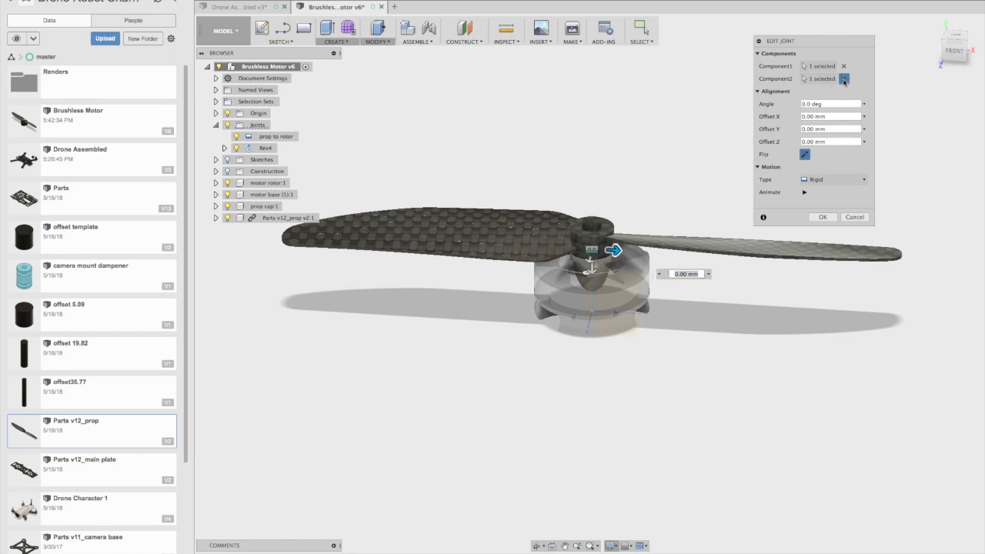
pyautogui.click(844, 80)
pyautogui.scroll(5, 627, 212)
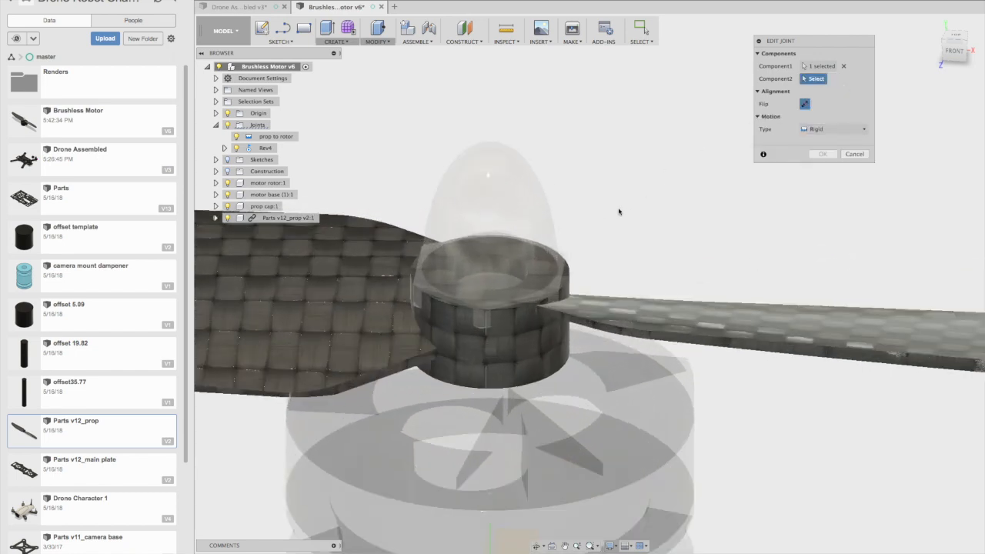
pyautogui.click(567, 288)
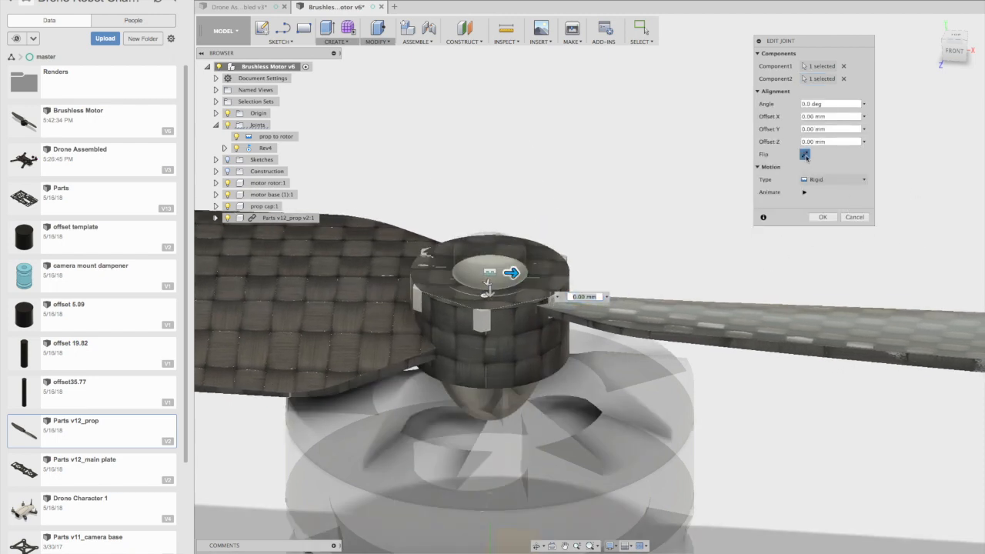
pyautogui.click(805, 154)
pyautogui.click(823, 217)
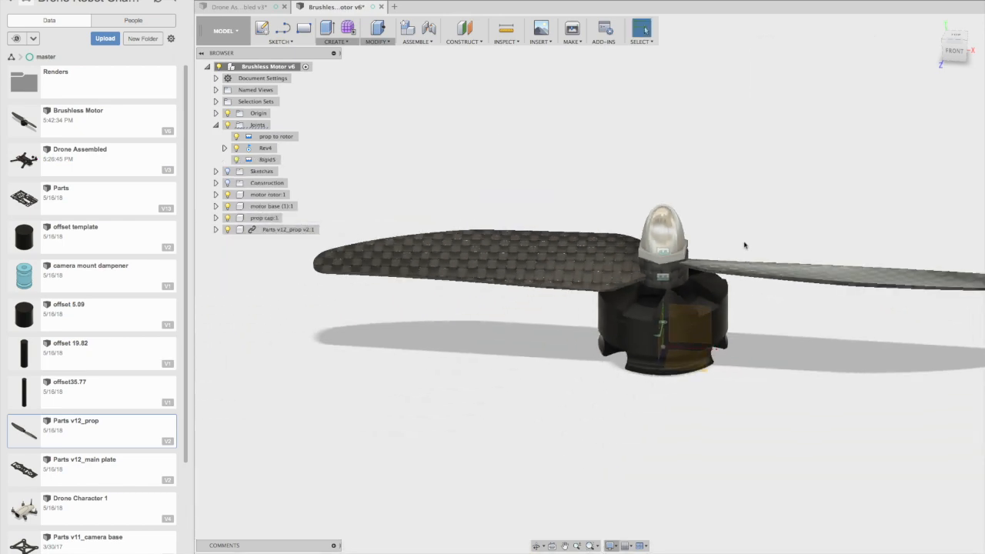
# Get the latest saved version of the Brushless Motor components in the Drone Assembled design
pyautogui.scroll(-3, 744, 246)
pyautogui.moveTo(962, 47); pyautogui.dragTo(932, 49)
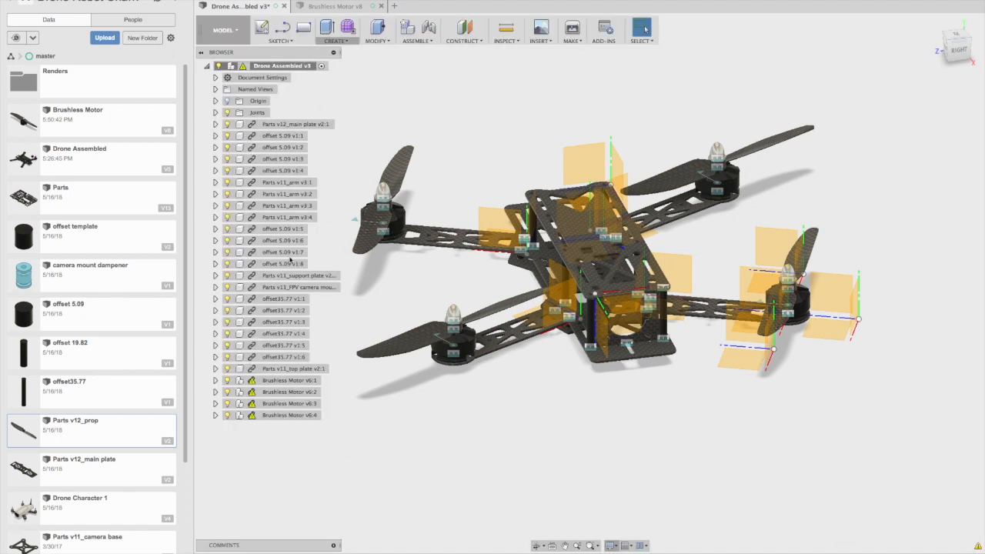
pyautogui.rightClick(273, 383)
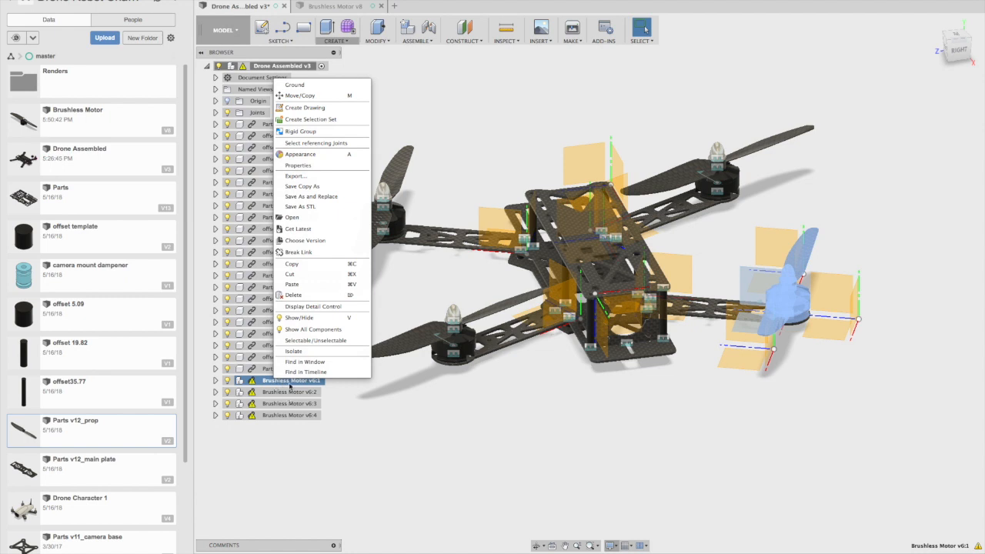
pyautogui.click(305, 231)
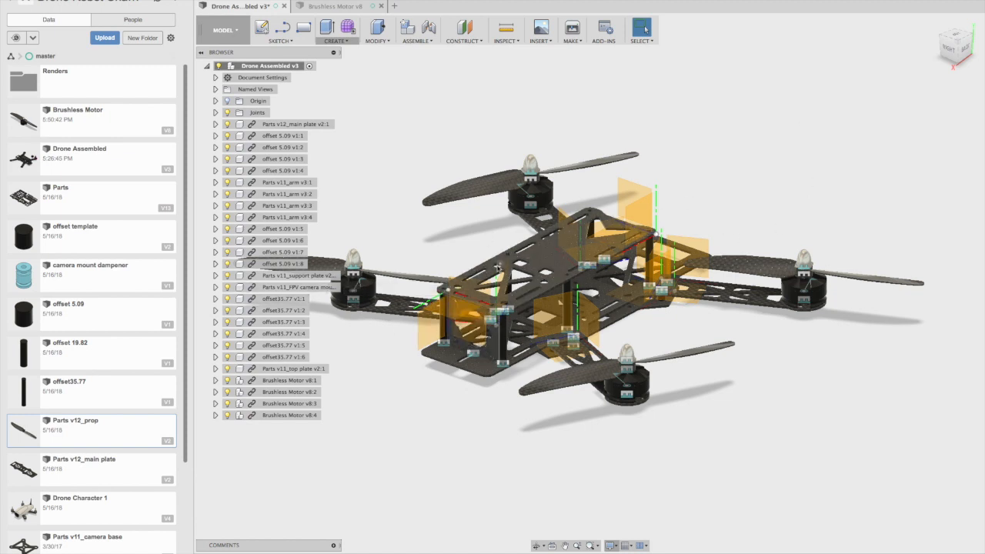
# Insert the camera mount dampener into the drone assembly with an X distance of -40 mm
pyautogui.rightClick(72, 278)
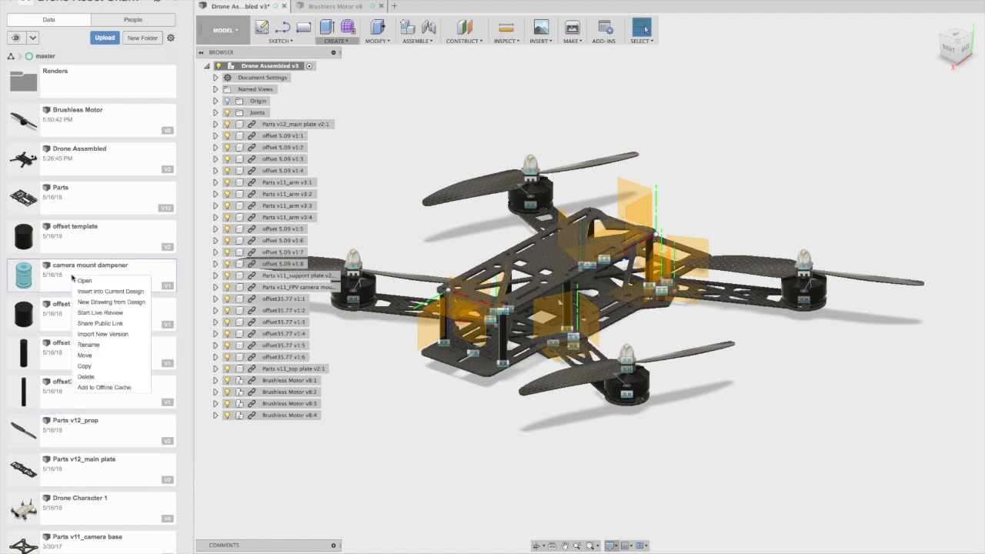
pyautogui.click(110, 291)
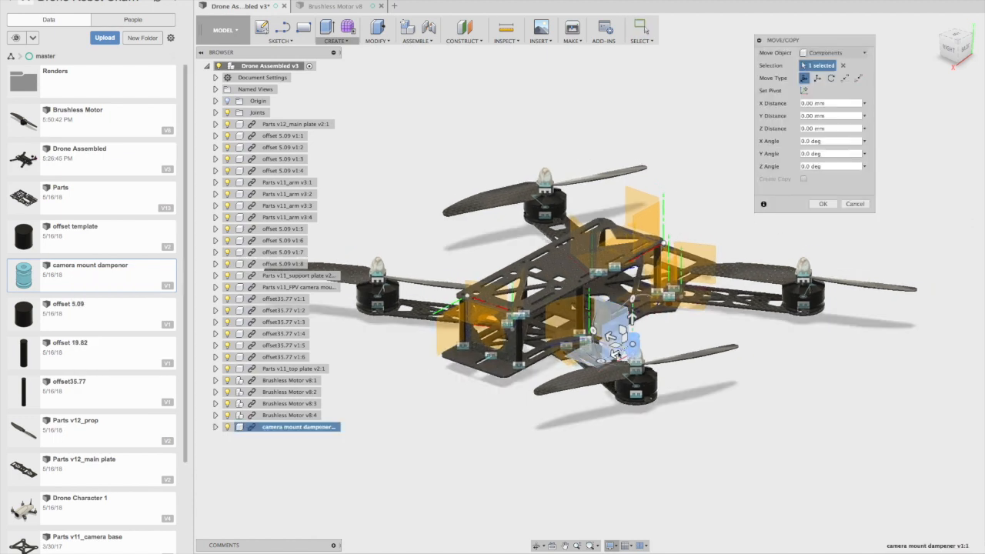
pyautogui.moveTo(618, 352); pyautogui.dragTo(657, 332)
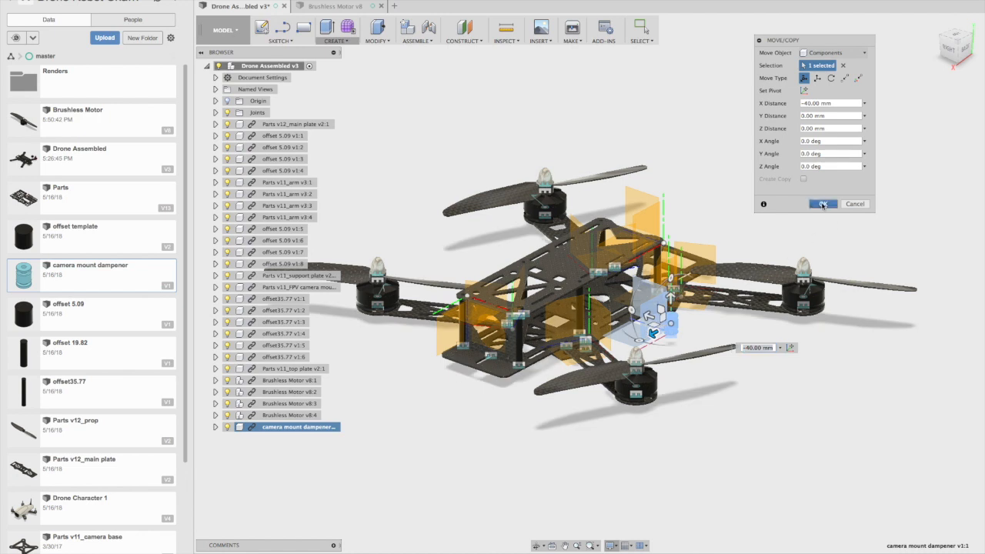
pyautogui.click(823, 204)
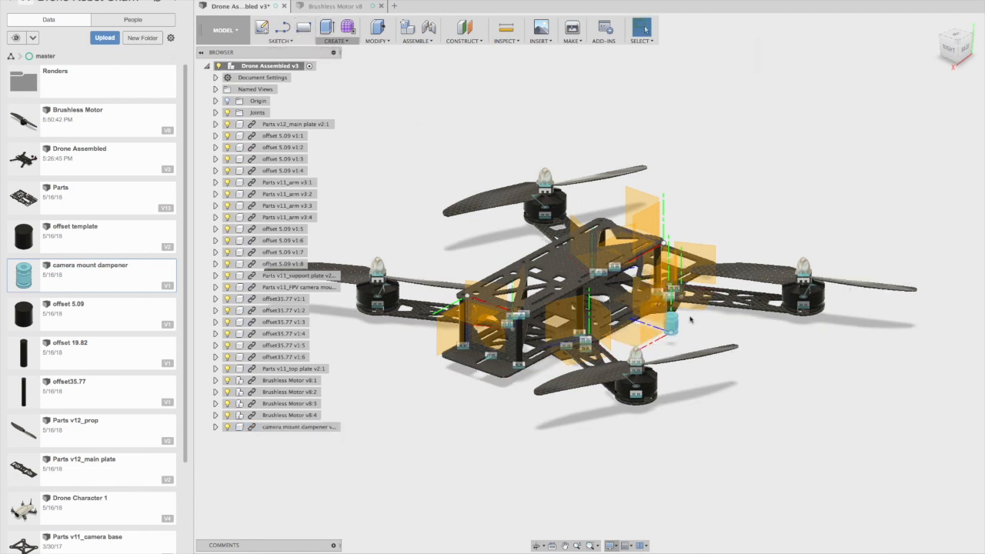
# Copy the camera mount dampener and paste three more in a row beside it, the last at Z distance -50 mm
pyautogui.rightClick(284, 436)
pyautogui.click(315, 378)
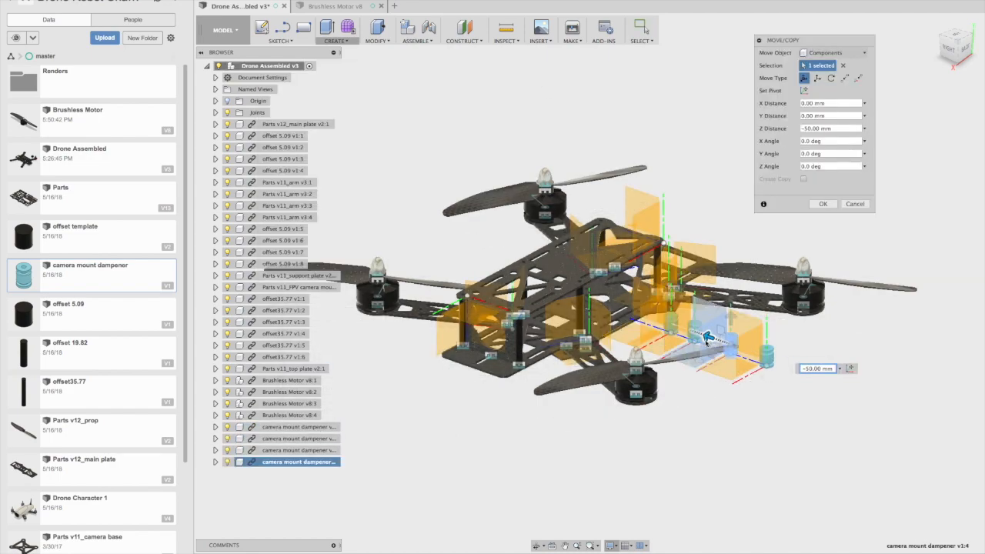
pyautogui.click(823, 203)
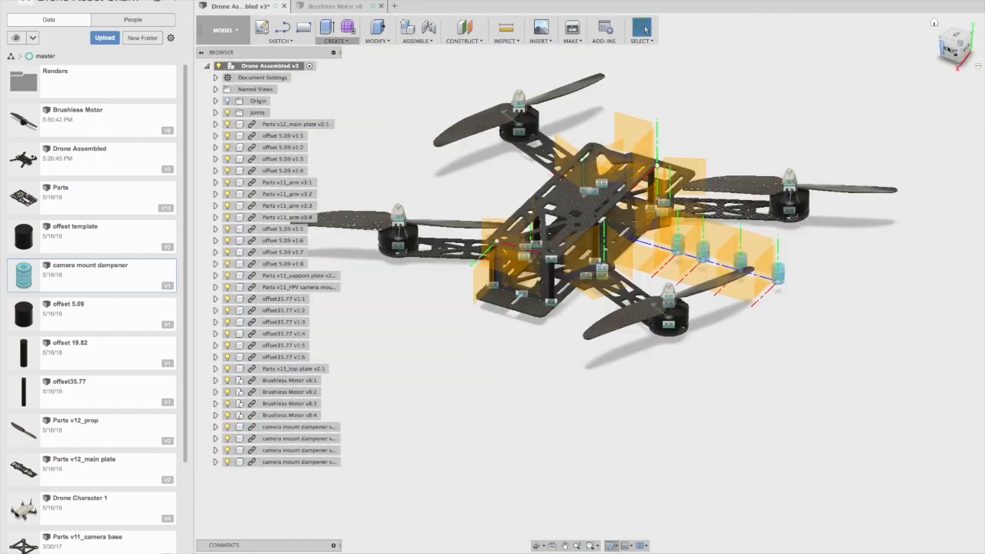
# Start a rigid joint and select the circular edge inside the first camera mount dampener's lower groove as Component1
pyautogui.scroll(5, 470, 218)
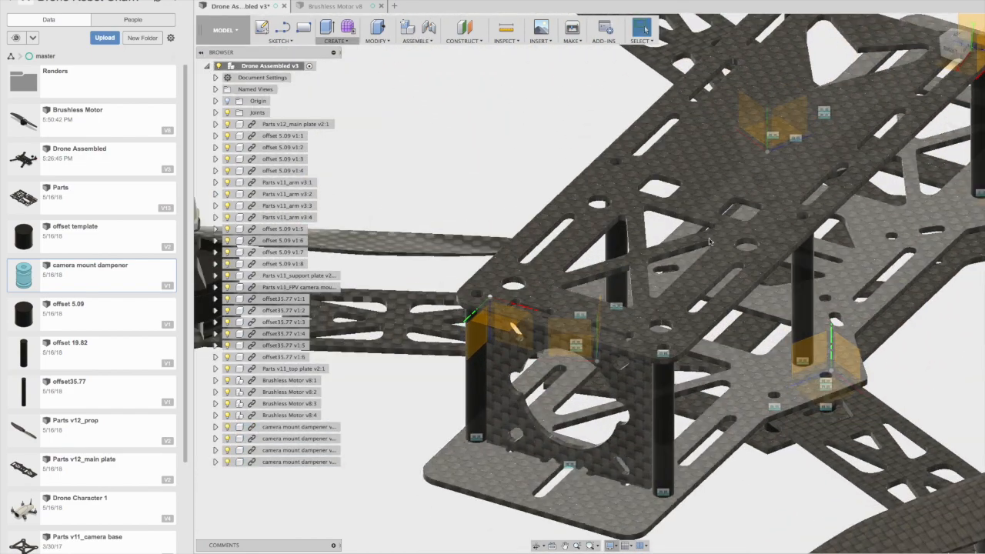
pyautogui.scroll(-3, 753, 250)
pyautogui.moveTo(885, 385); pyautogui.dragTo(709, 309, button='middle')
pyautogui.scroll(3, 751, 266)
pyautogui.scroll(3, 751, 267)
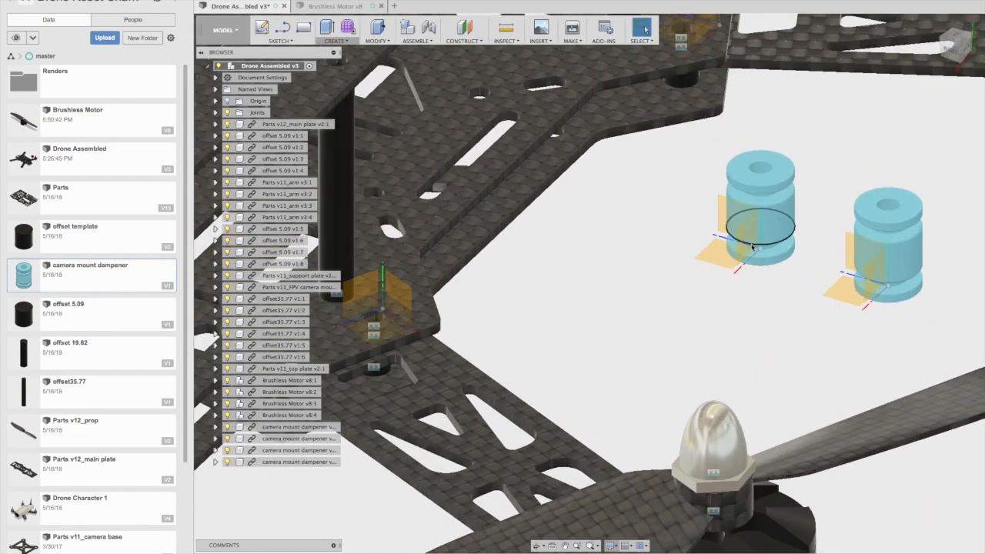
pyautogui.click(424, 40)
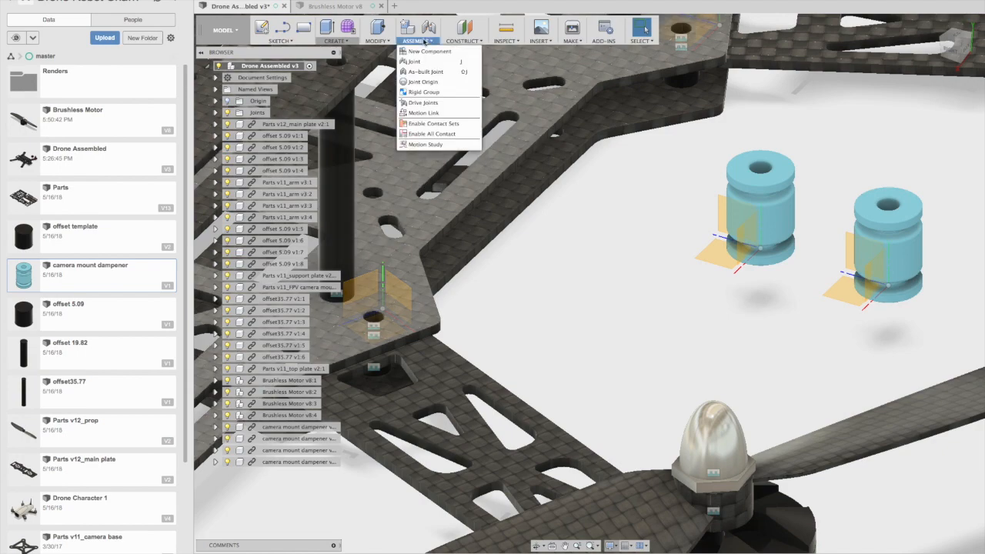
pyautogui.click(414, 61)
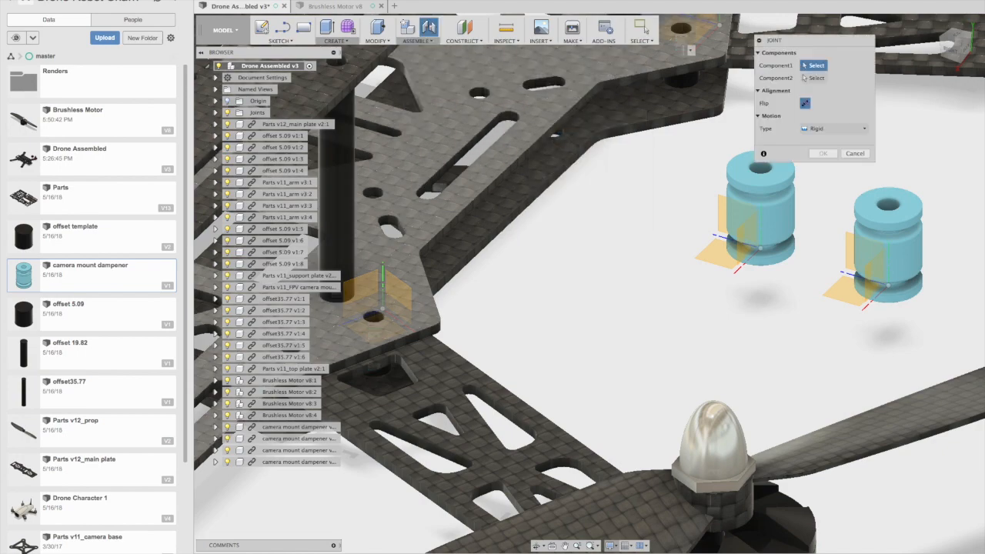
pyautogui.moveTo(957, 54); pyautogui.dragTo(953, 1)
pyautogui.scroll(5, 793, 319)
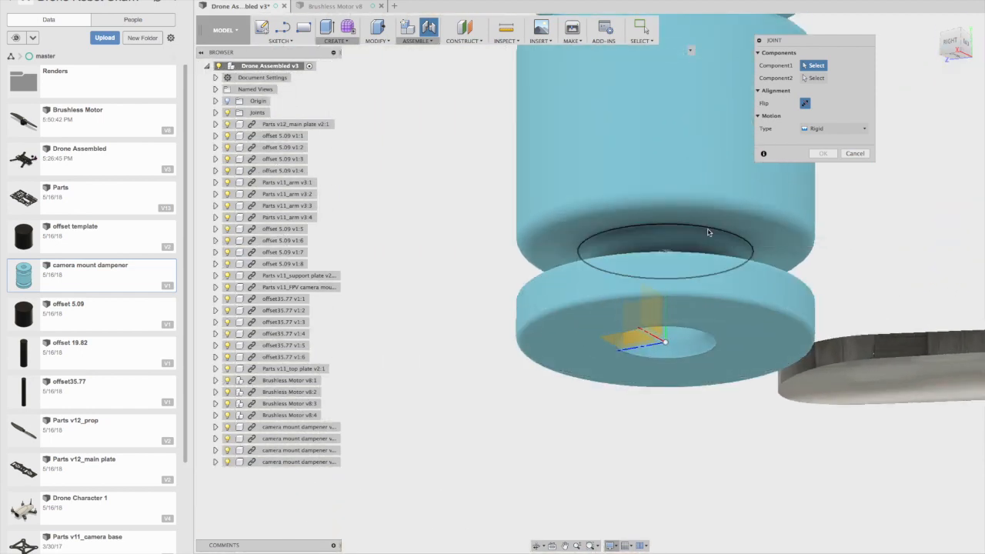
pyautogui.click(708, 233)
# Seat the dampener in the large hole at the top plate's corner near the FPV camera mount, with zero offsets
pyautogui.scroll(-5, 824, 240)
pyautogui.moveTo(953, 42); pyautogui.dragTo(956, 80)
pyautogui.scroll(-5, 728, 312)
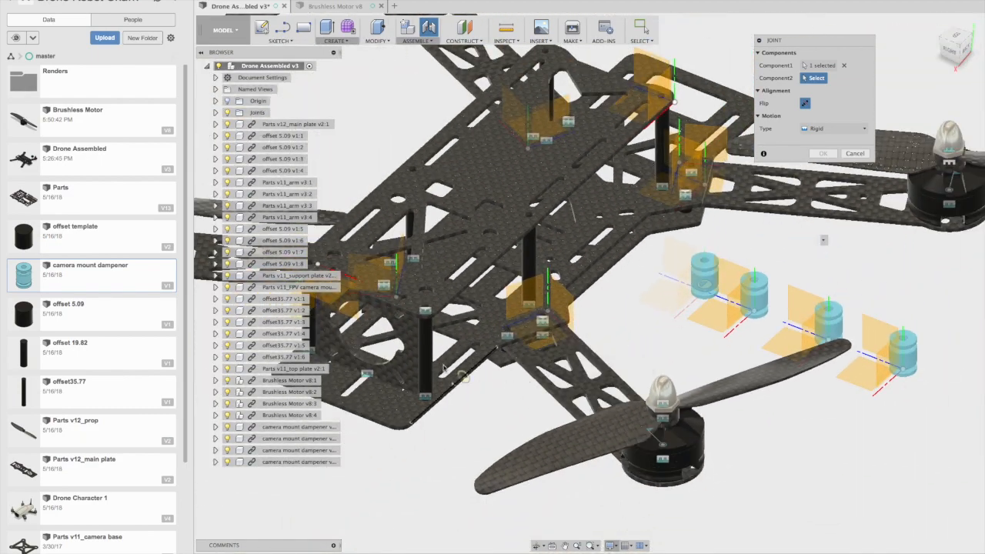
pyautogui.scroll(5, 457, 268)
pyautogui.scroll(3, 457, 268)
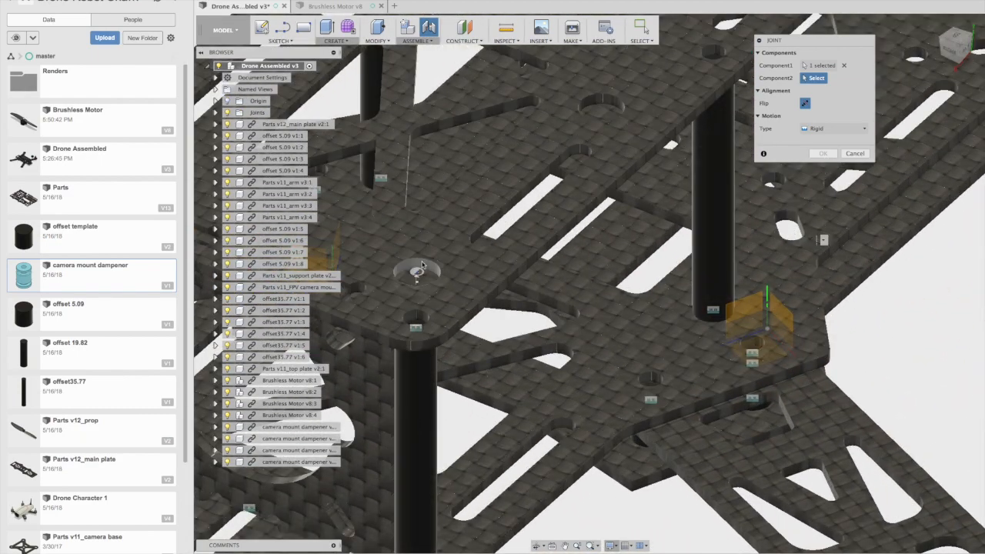
pyautogui.click(421, 258)
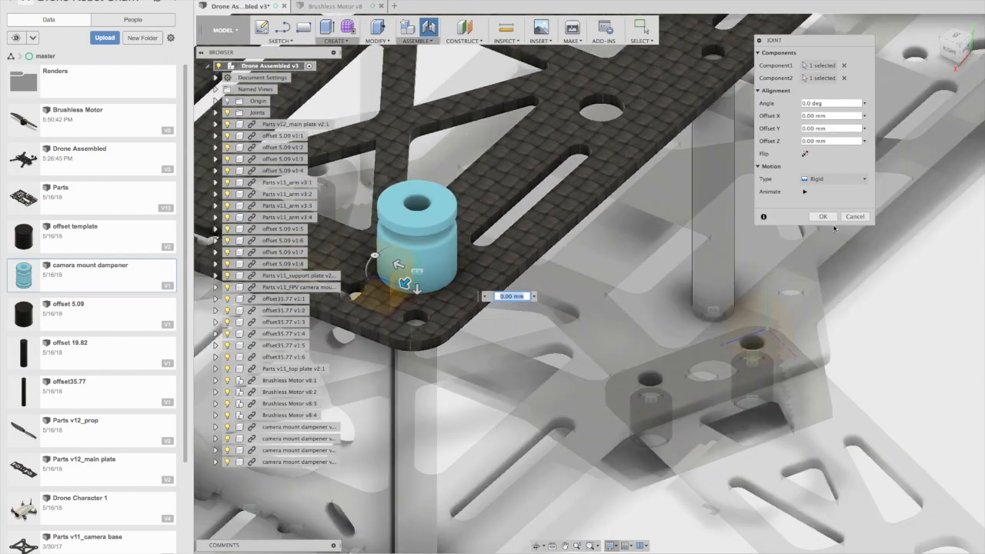
pyautogui.click(822, 217)
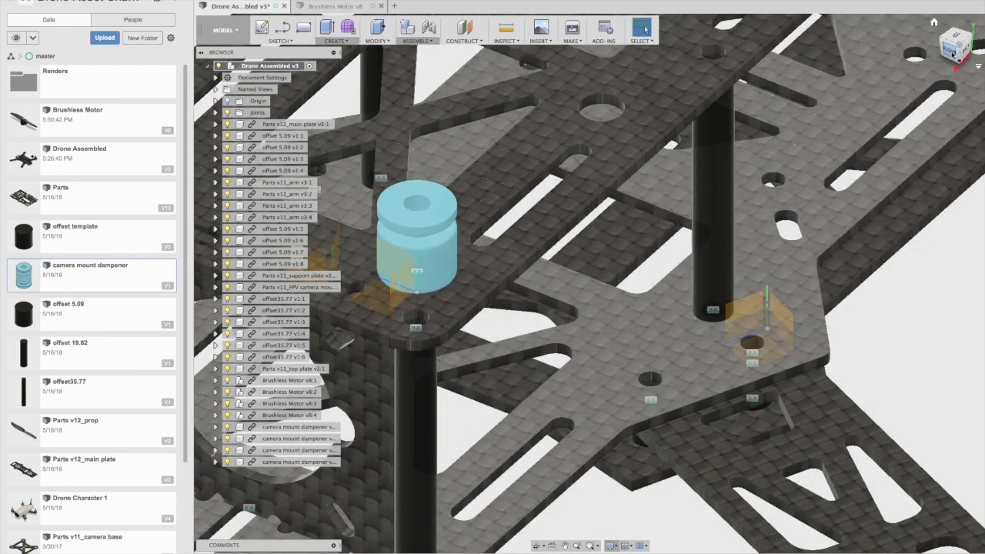
# Finish the rigid joint of the last camera mount dampener in its top plate hole, with zero offsets
pyautogui.click(965, 48)
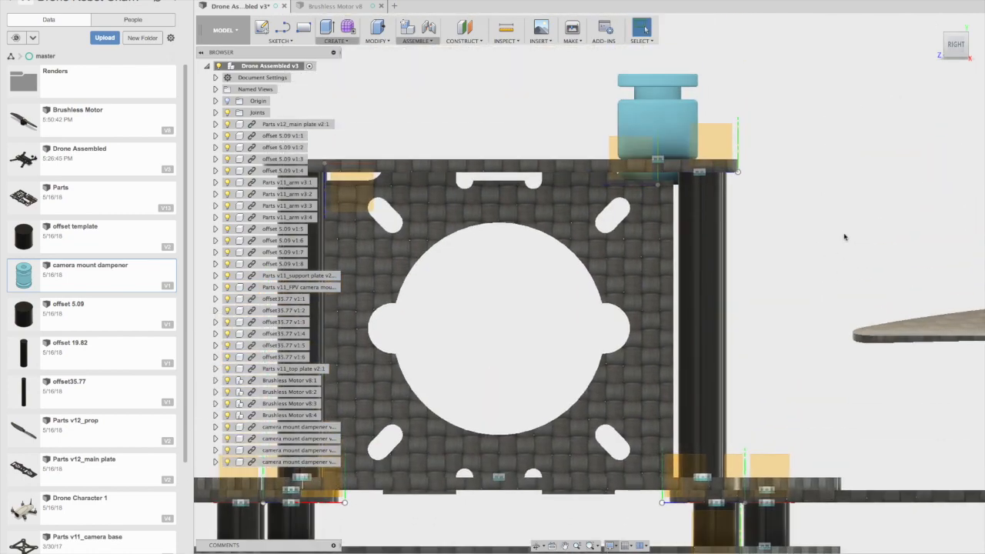
pyautogui.keyDown('shift'); pyautogui.moveTo(589, 284); pyautogui.dragTo(435, 270, button='middle'); pyautogui.keyUp('shift')
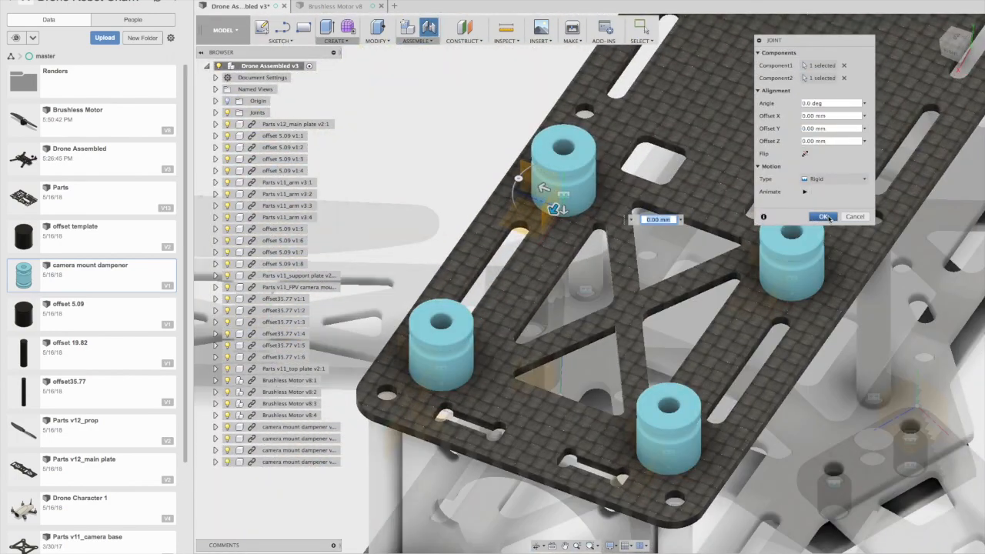
pyautogui.click(828, 217)
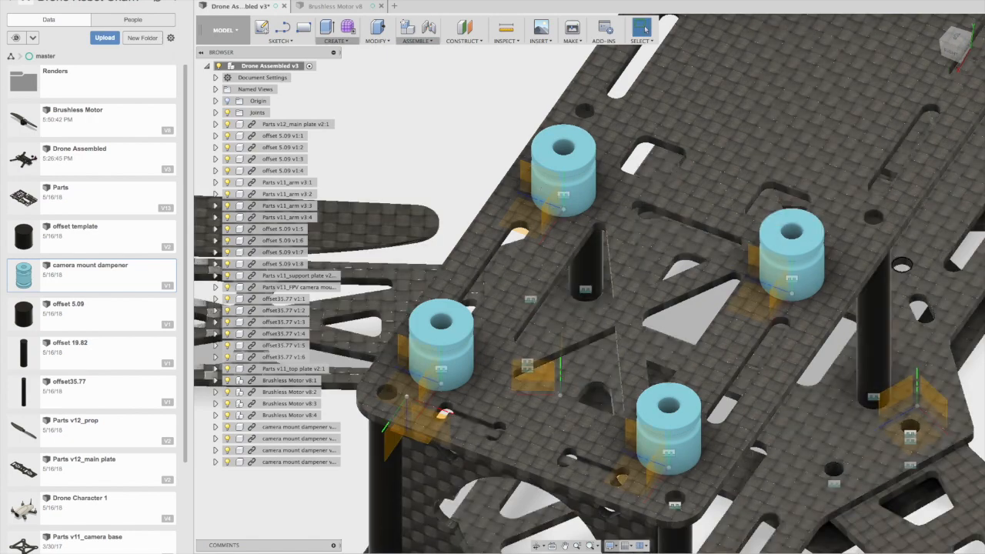
# Insert Parts v11_camera base into the drone assembly with an X distance of 120 mm
pyautogui.scroll(-4, 870, 140)
pyautogui.scroll(1, 914, 165)
pyautogui.moveTo(914, 166); pyautogui.dragTo(792, 197, button='middle')
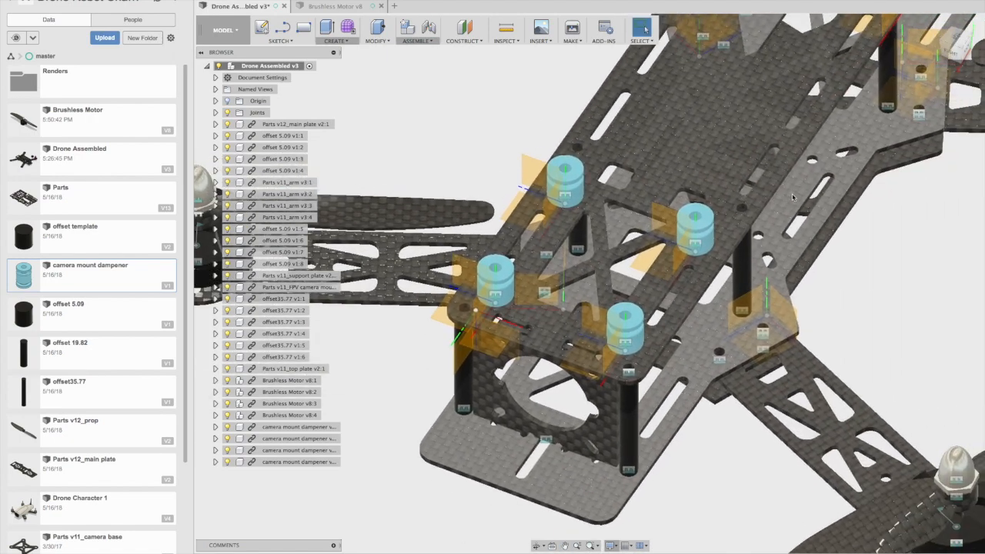
pyautogui.scroll(-3, 792, 197)
pyautogui.click(960, 63)
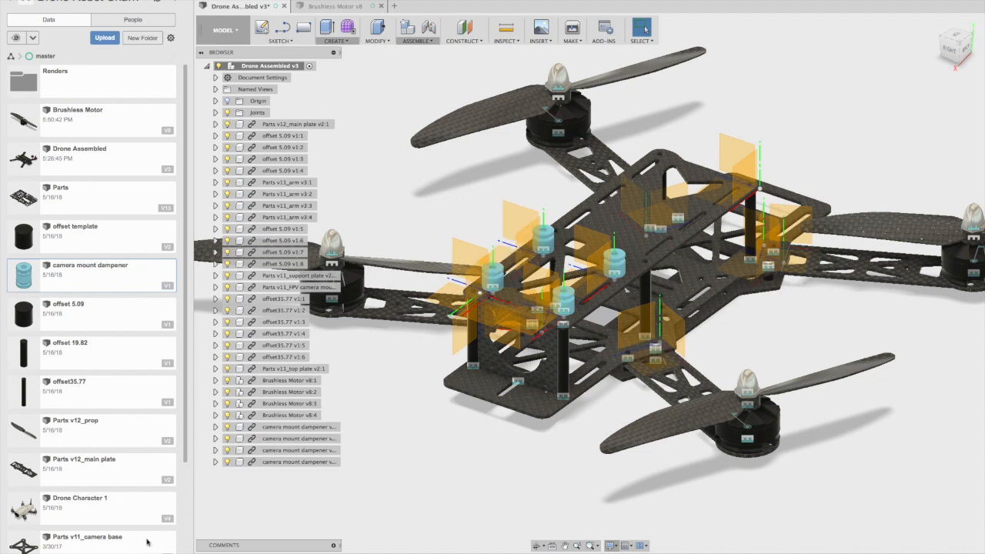
pyautogui.rightClick(95, 542)
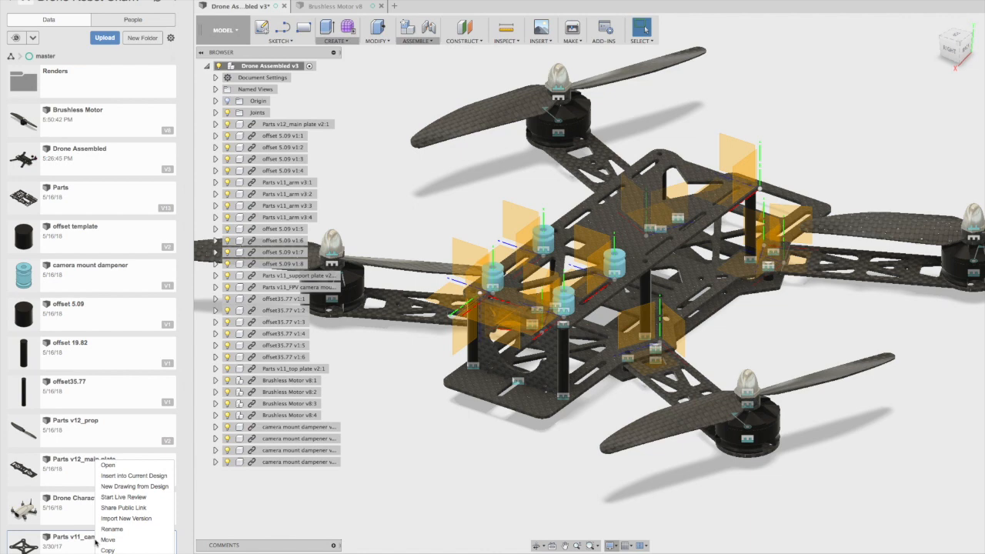
pyautogui.click(113, 477)
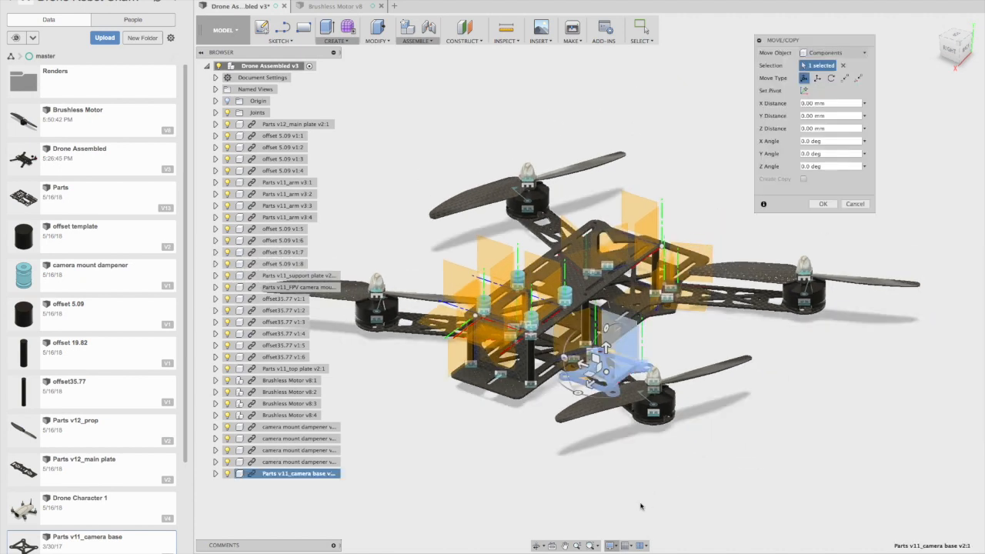
pyautogui.moveTo(588, 383); pyautogui.dragTo(486, 460)
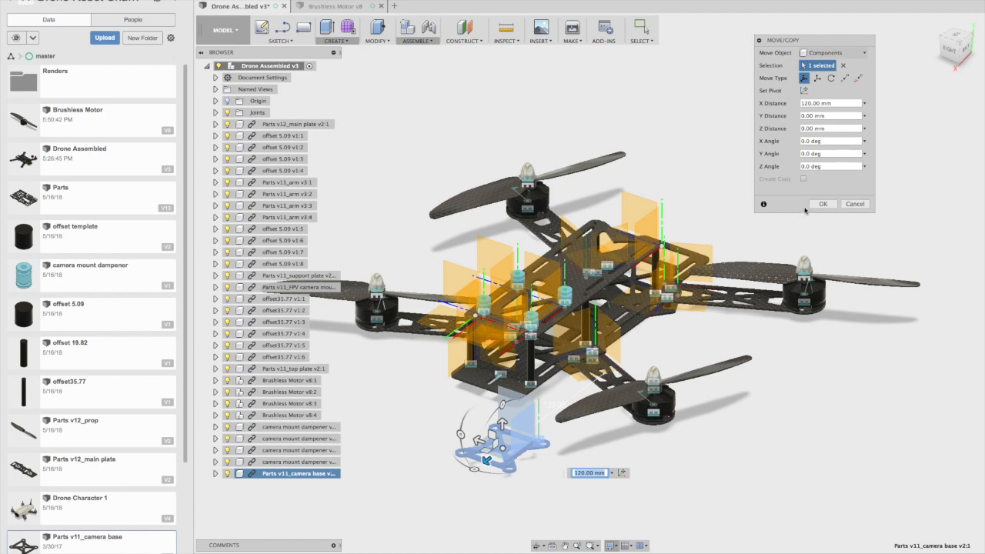
pyautogui.click(823, 204)
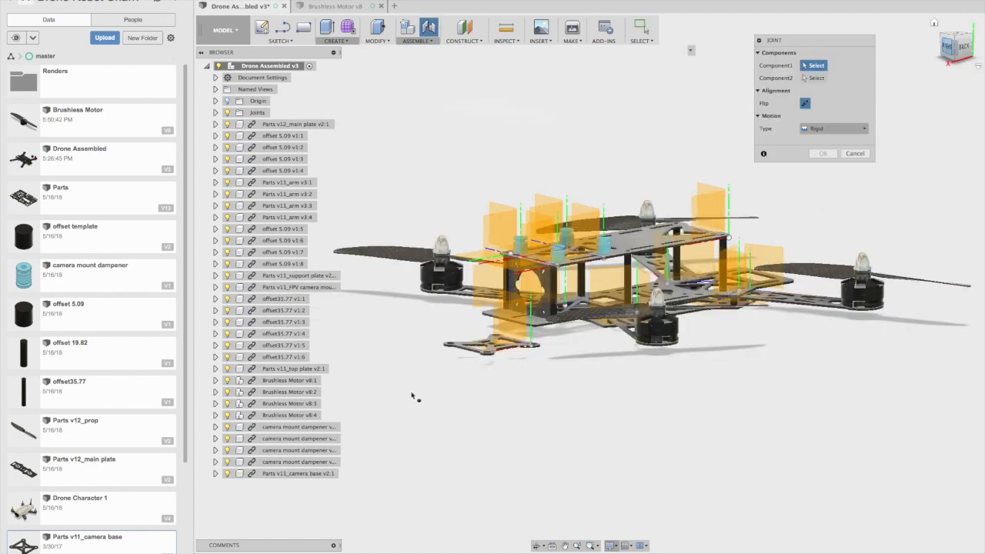
# Join the camera base's corner hole rigidly to the upper groove of the corner dampener, with zero offsets
pyautogui.scroll(3, 464, 352)
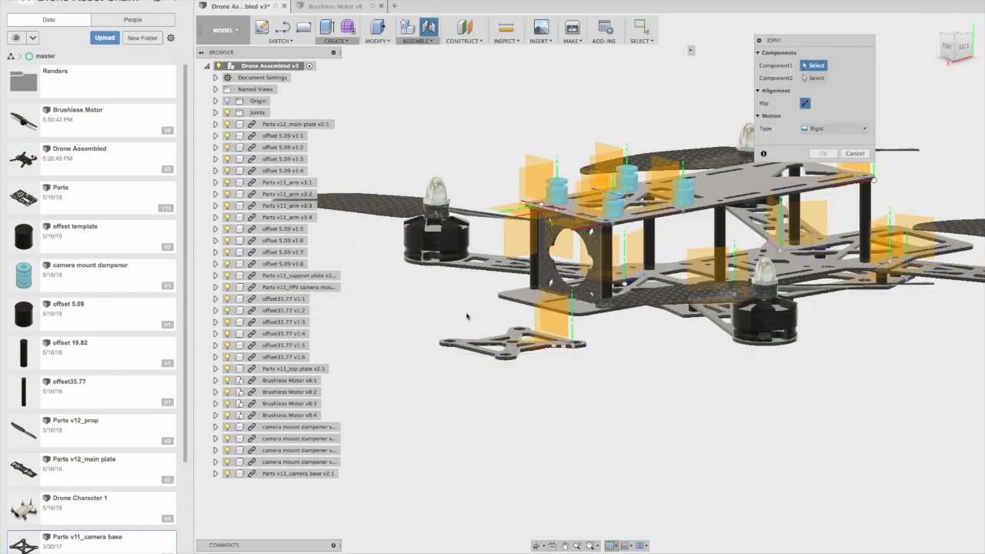
pyautogui.scroll(2, 466, 315)
pyautogui.scroll(3, 468, 306)
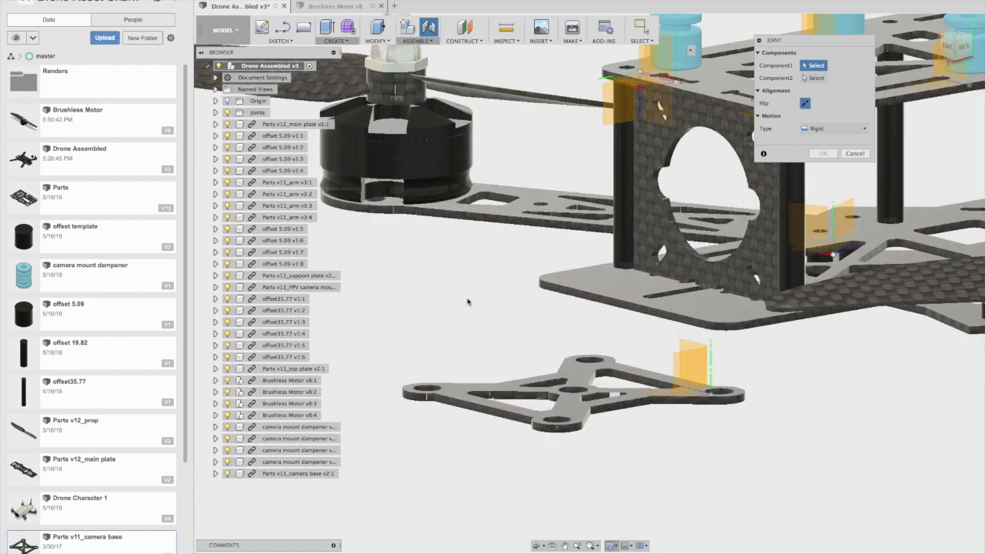
pyautogui.scroll(2, 428, 389)
pyautogui.click(416, 389)
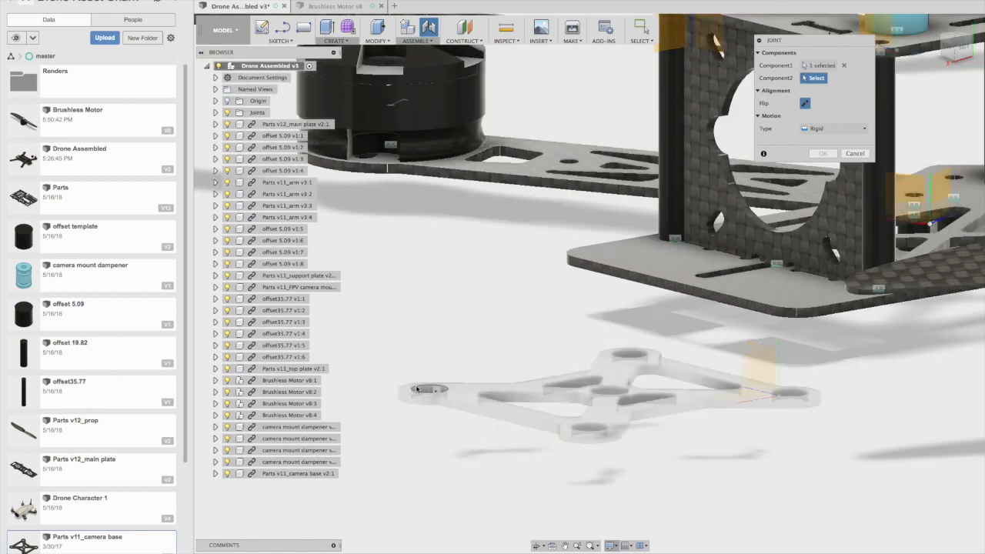
pyautogui.scroll(-5, 431, 391)
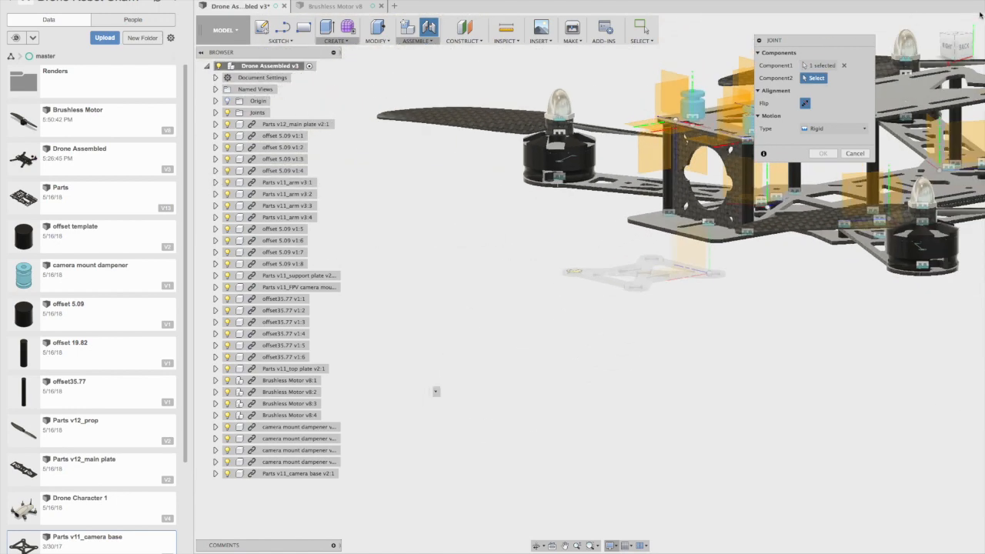
pyautogui.moveTo(959, 49); pyautogui.dragTo(974, 31)
pyautogui.scroll(3, 706, 105)
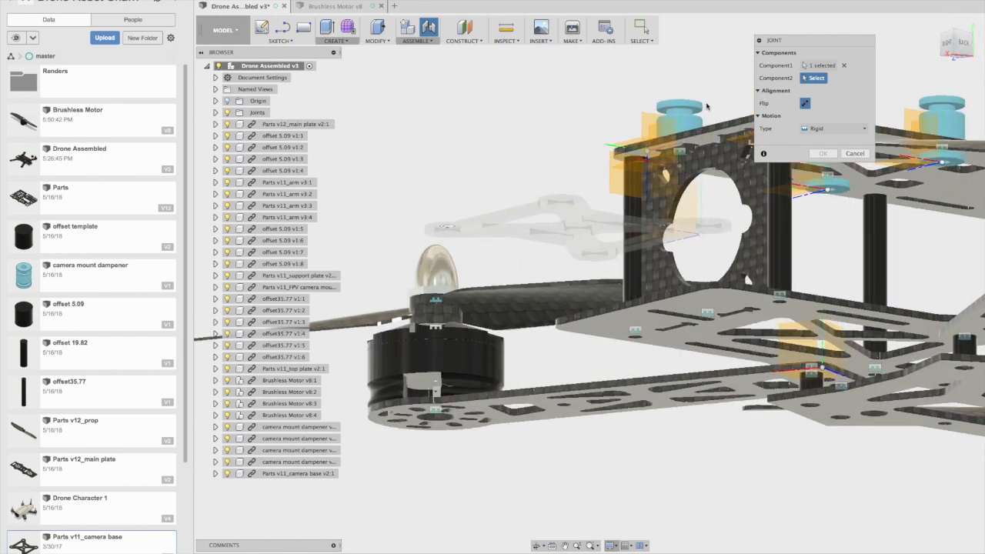
pyautogui.scroll(4, 706, 106)
pyautogui.click(666, 114)
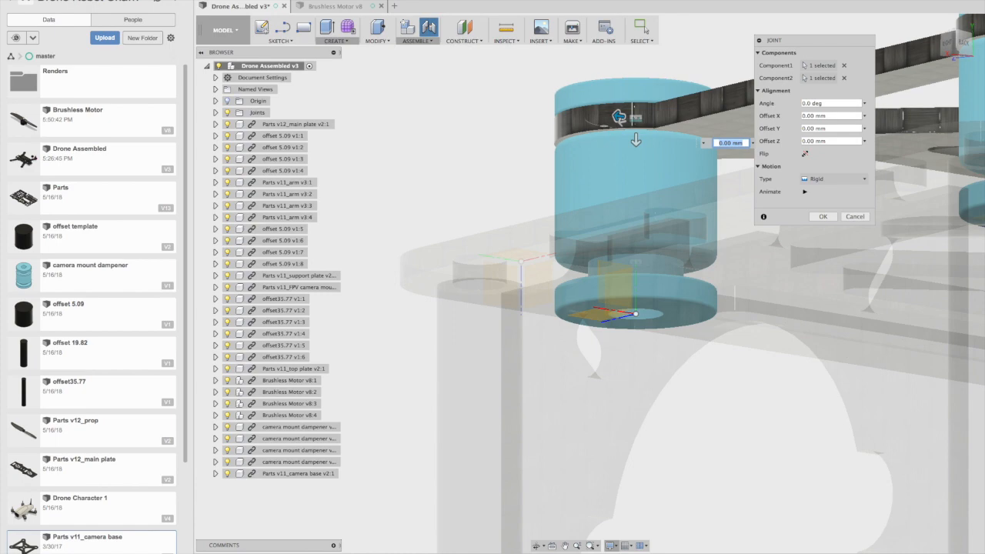
pyautogui.click(822, 217)
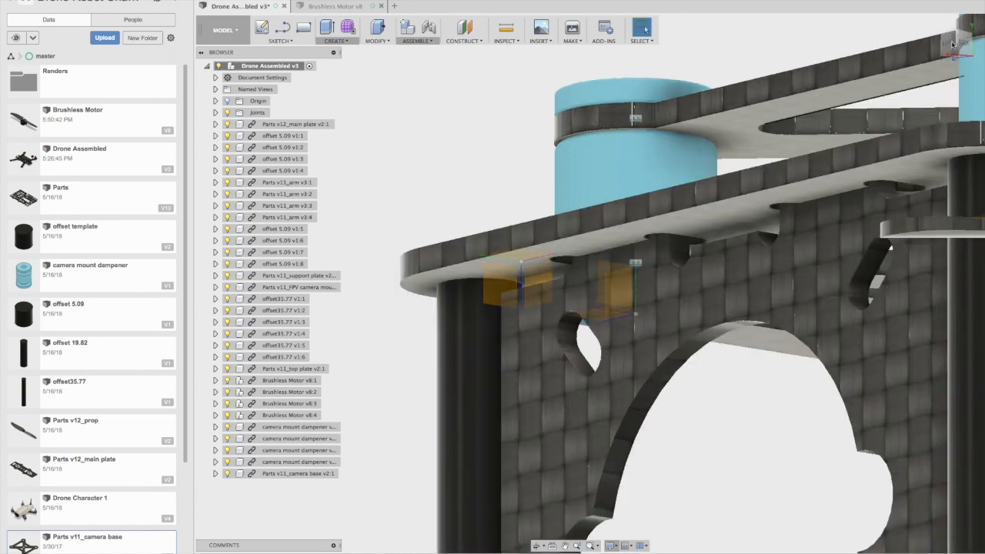
# Inspect the assembled drone and its mounted camera base from the home view and several other angles
pyautogui.scroll(-5, 922, 87)
pyautogui.moveTo(922, 86)
pyautogui.mouseDown(button='middle')
pyautogui.moveTo(869, 99)
pyautogui.moveTo(709, 174)
pyautogui.mouseUp(button='middle')
pyautogui.moveTo(949, 66)
pyautogui.keyDown('shift'); pyautogui.mouseDown(button='middle')
pyautogui.moveTo(868, 212)
pyautogui.moveTo(581, 273)
pyautogui.moveTo(566, 293)
pyautogui.mouseUp(button='middle'); pyautogui.keyUp('shift')
pyautogui.scroll(-5, 868, 213)
pyautogui.moveTo(949, 51); pyautogui.dragTo(948, 28)
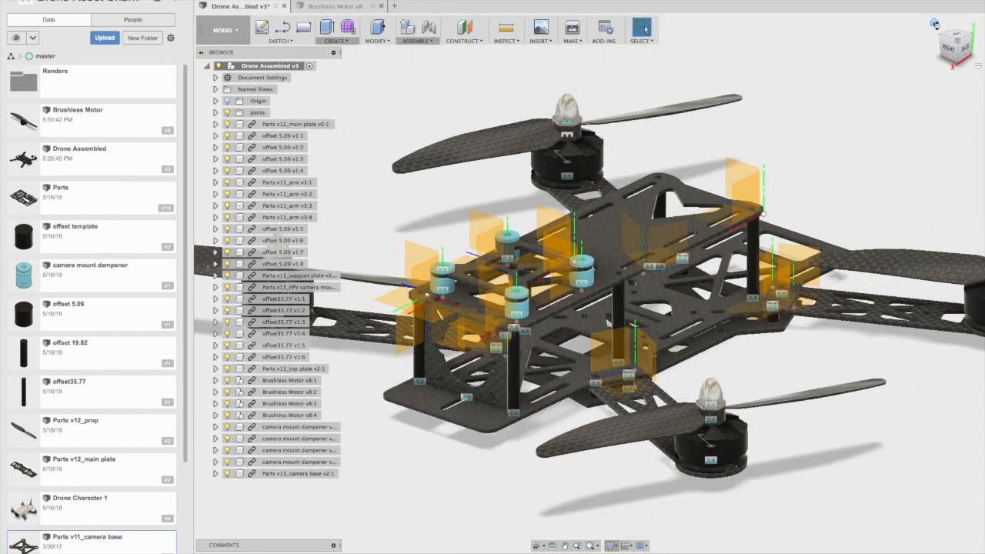
pyautogui.click(935, 23)
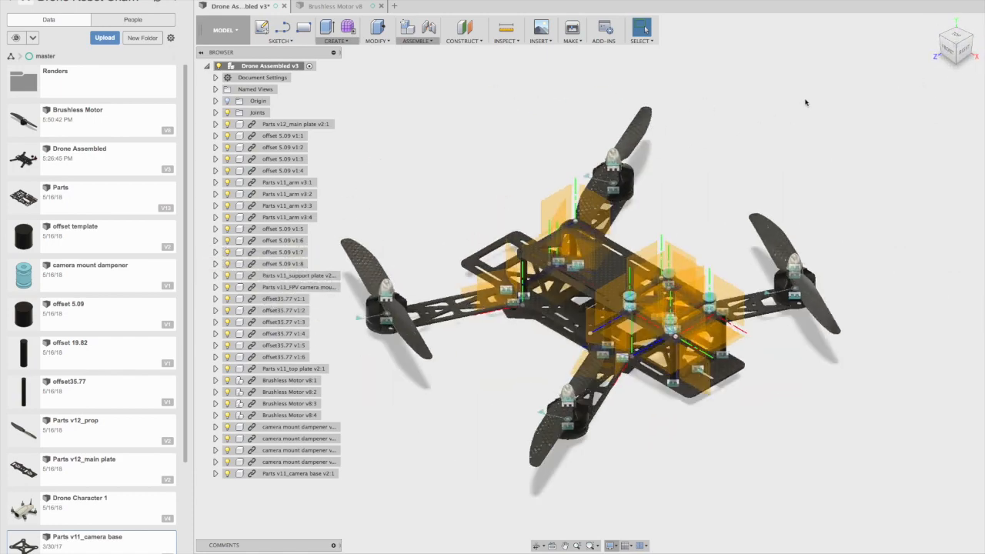
pyautogui.moveTo(955, 61); pyautogui.dragTo(951, 37)
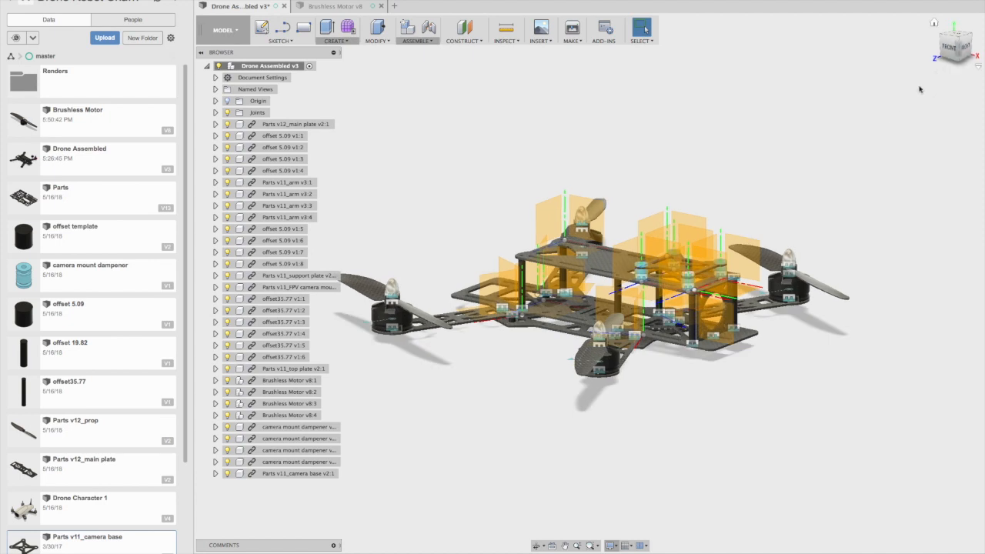
pyautogui.click(950, 45)
pyautogui.moveTo(950, 45)
pyautogui.mouseDown()
pyautogui.moveTo(924, 73)
pyautogui.moveTo(900, 54)
pyautogui.moveTo(919, 70)
pyautogui.moveTo(955, 43)
pyautogui.moveTo(957, 29)
pyautogui.moveTo(982, 32)
pyautogui.moveTo(932, 56)
pyautogui.moveTo(947, 50)
pyautogui.moveTo(940, 59)
pyautogui.mouseUp()
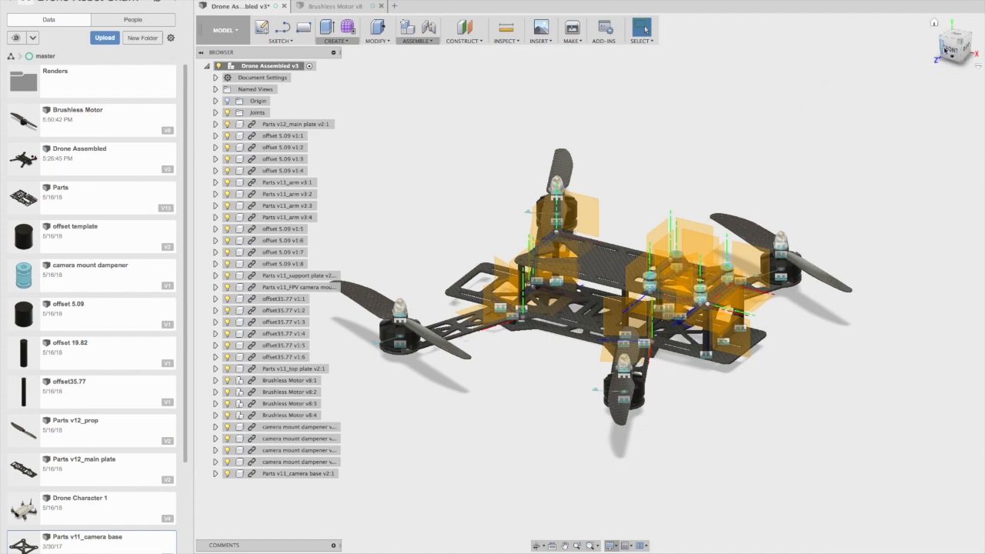
pyautogui.moveTo(949, 49)
pyautogui.mouseDown()
pyautogui.moveTo(938, 57)
pyautogui.moveTo(948, 42)
pyautogui.moveTo(948, 54)
pyautogui.mouseUp()
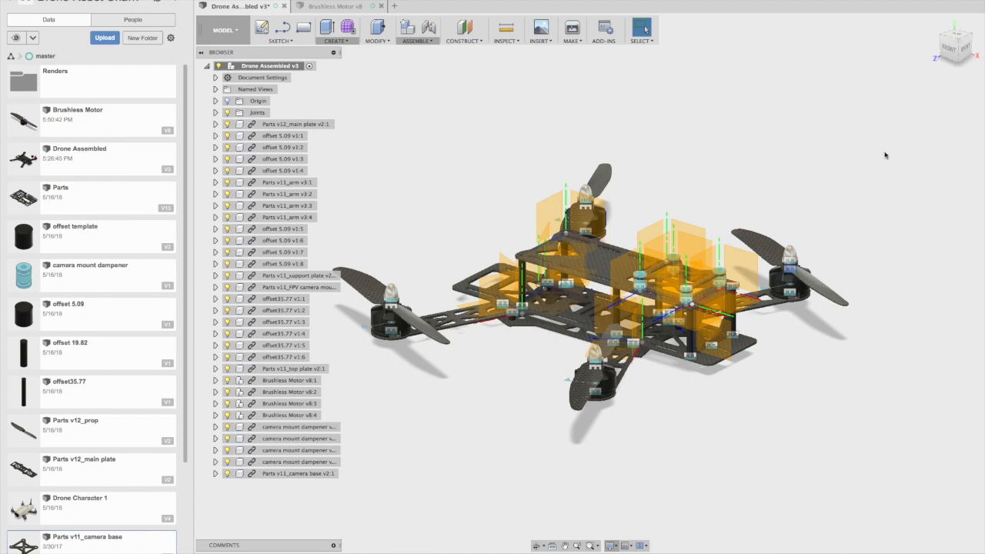
pyautogui.moveTo(948, 47); pyautogui.dragTo(945, 67)
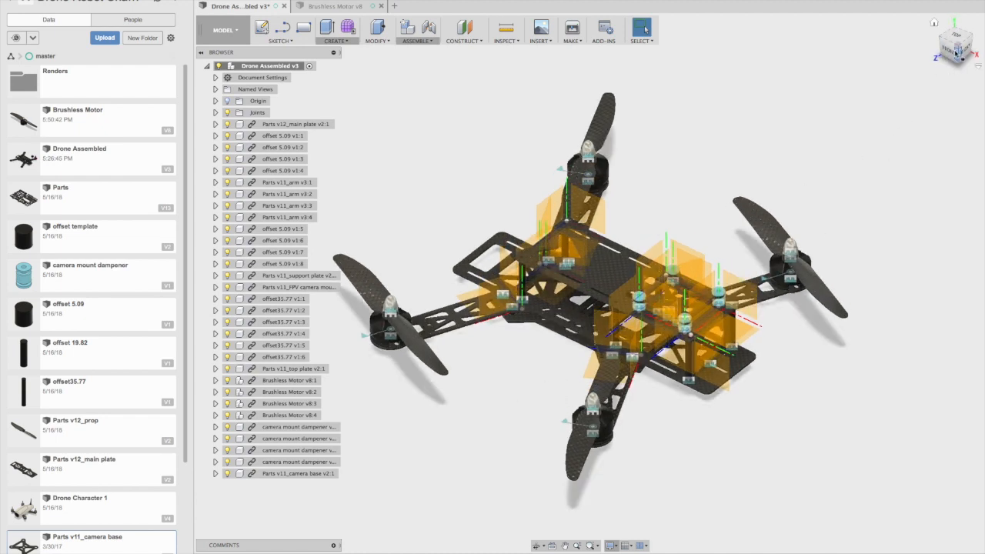
pyautogui.moveTo(953, 50); pyautogui.dragTo(948, 66)
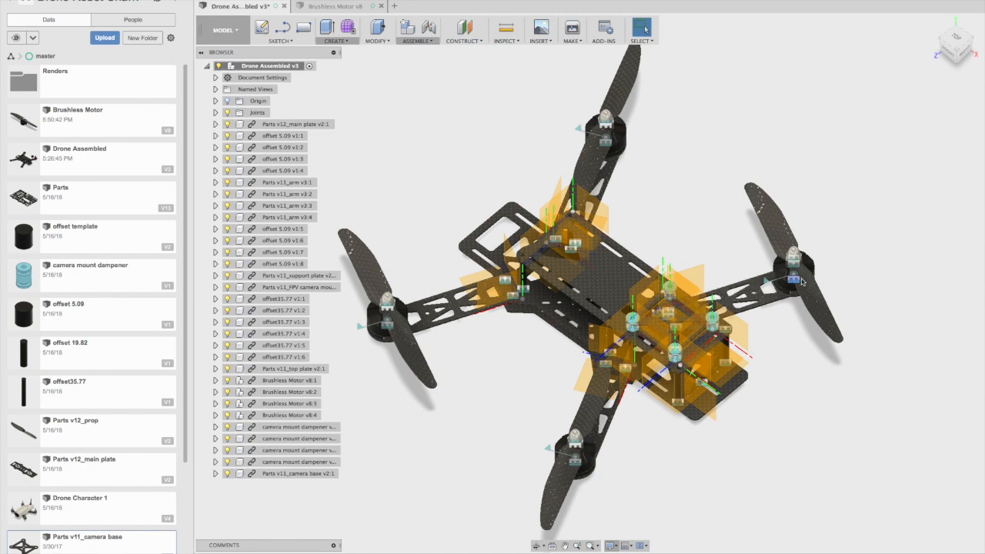
pyautogui.moveTo(956, 50); pyautogui.dragTo(952, 76)
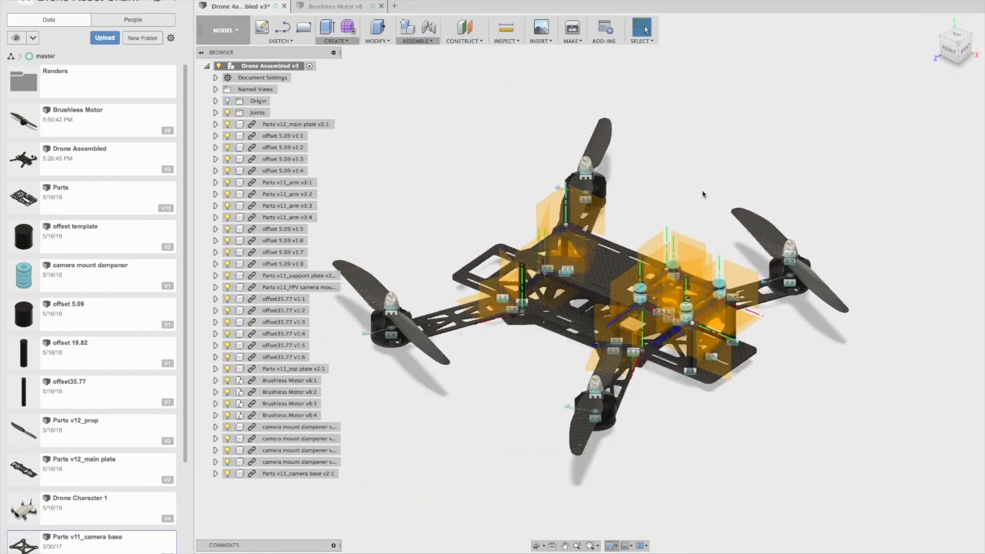
# Switch to the Render workspace, frame the whole drone and start an in-canvas render
pyautogui.click(225, 35)
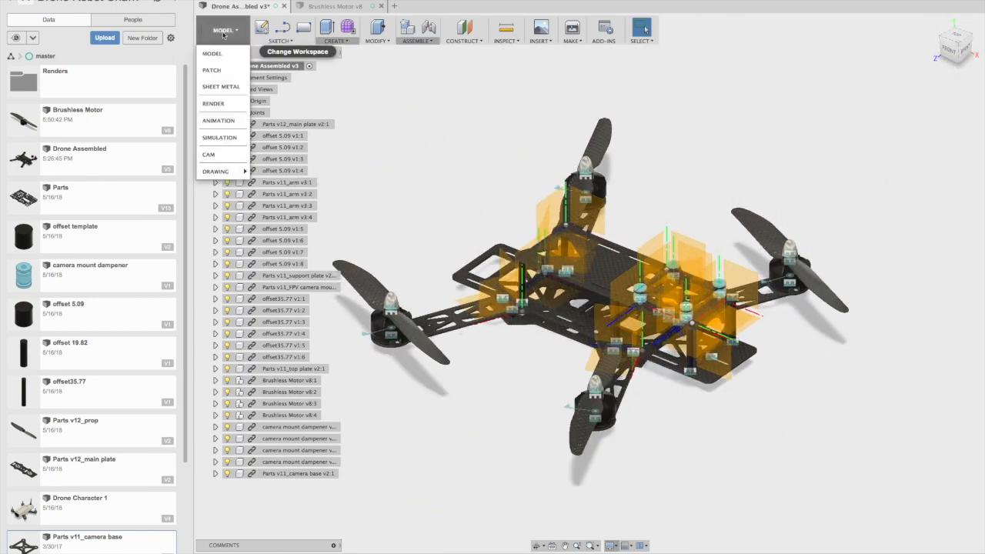
pyautogui.click(218, 101)
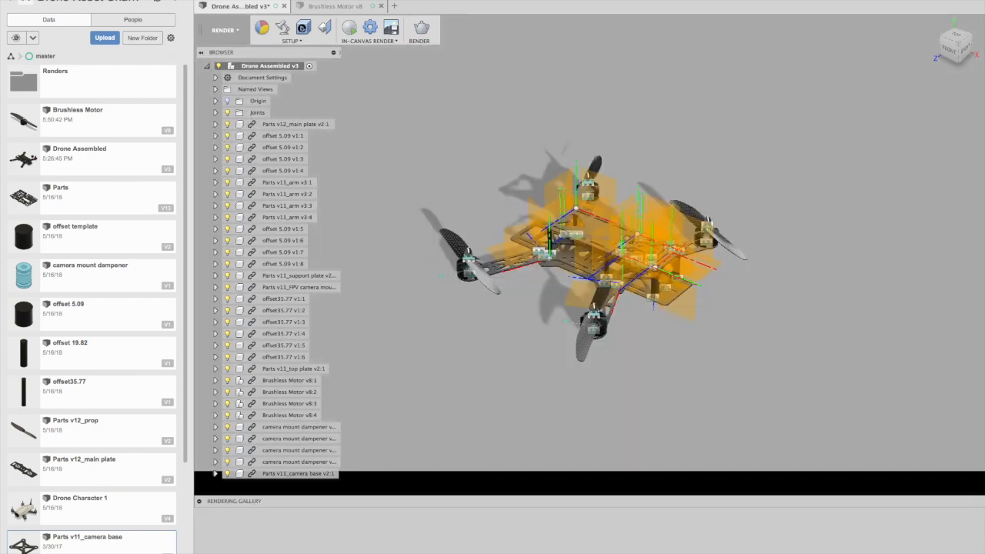
pyautogui.scroll(3, 919, 65)
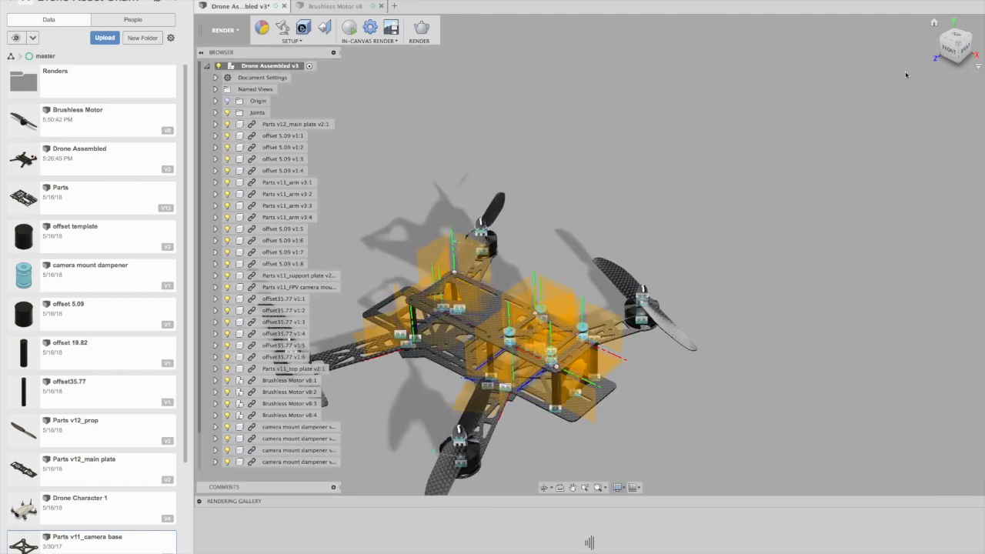
pyautogui.moveTo(788, 146); pyautogui.dragTo(905, 54, button='middle')
pyautogui.scroll(2, 857, 88)
pyautogui.moveTo(857, 88); pyautogui.dragTo(873, 36, button='middle')
pyautogui.click(349, 28)
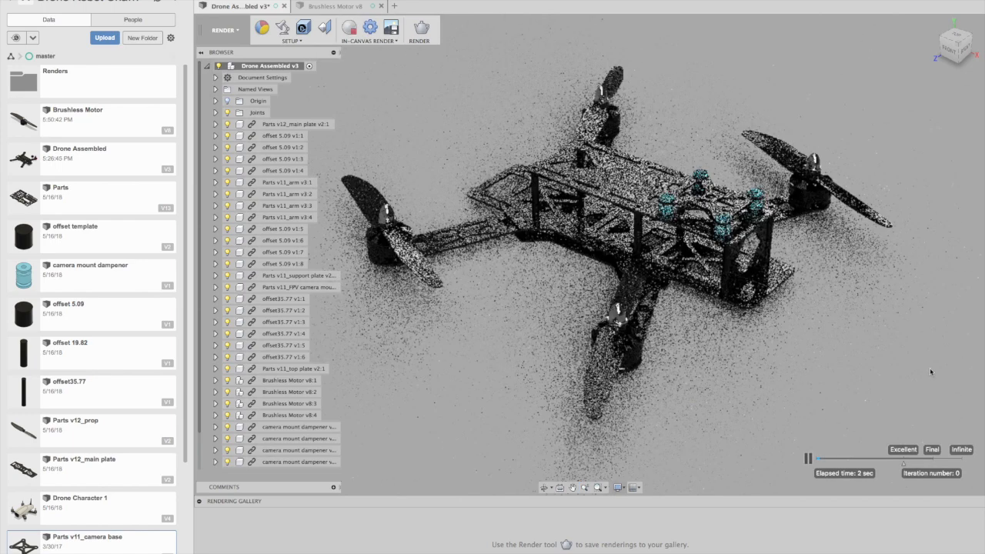